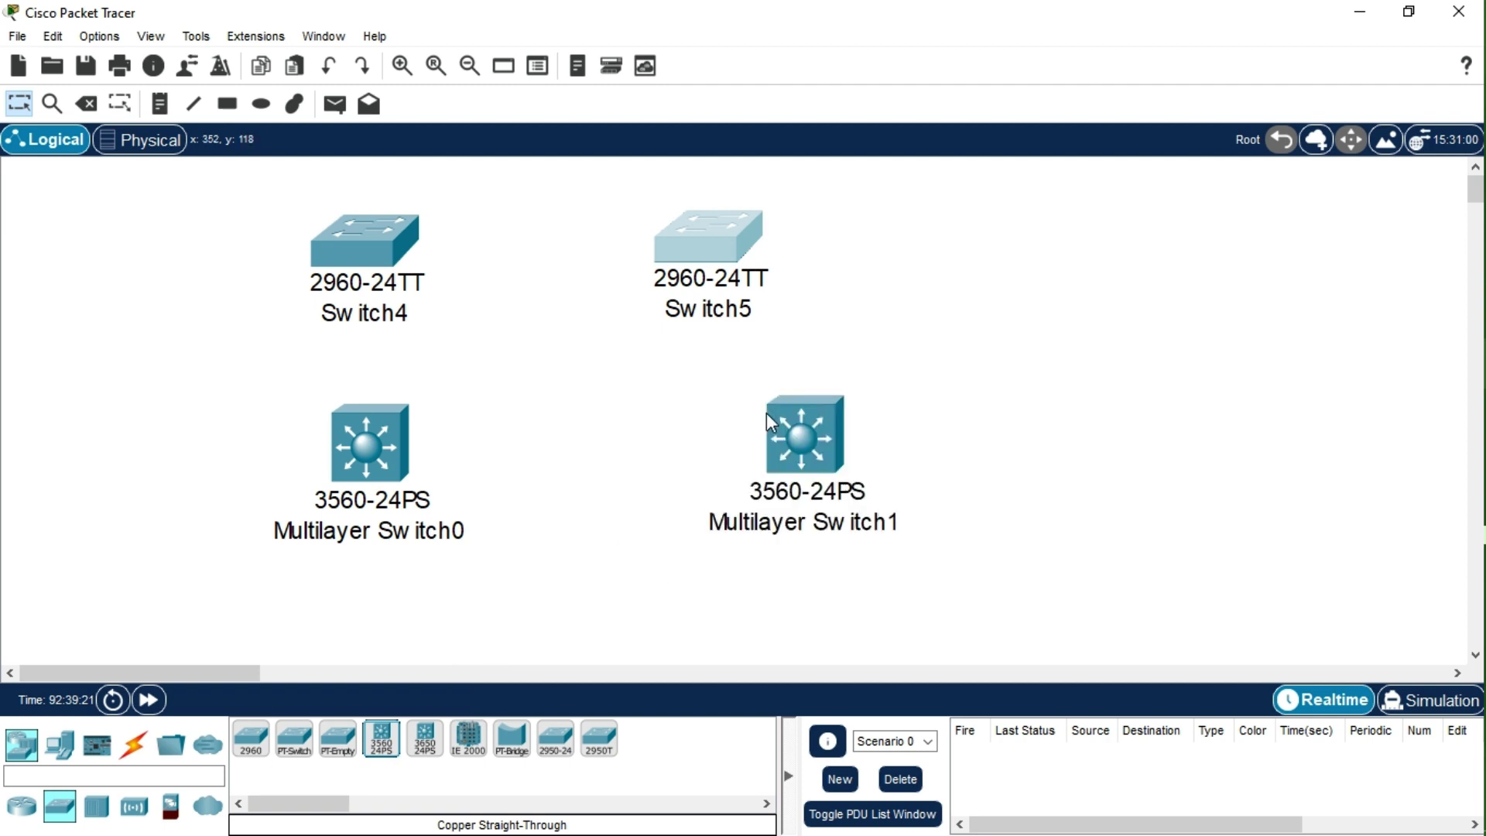
- Arrange the four switches in two aligned rows, the 2960-24TT pair above and the 3560-24PS pair below
{"action": "left_click_drag", "start_coordinate": [779, 426], "coordinate": [656, 426]}
{"action": "left_click_drag", "start_coordinate": [700, 239], "coordinate": [650, 240]}
{"action": "left_click", "coordinate": [370, 246]}
{"action": "left_click_drag", "start_coordinate": [370, 242], "coordinate": [396, 233]}
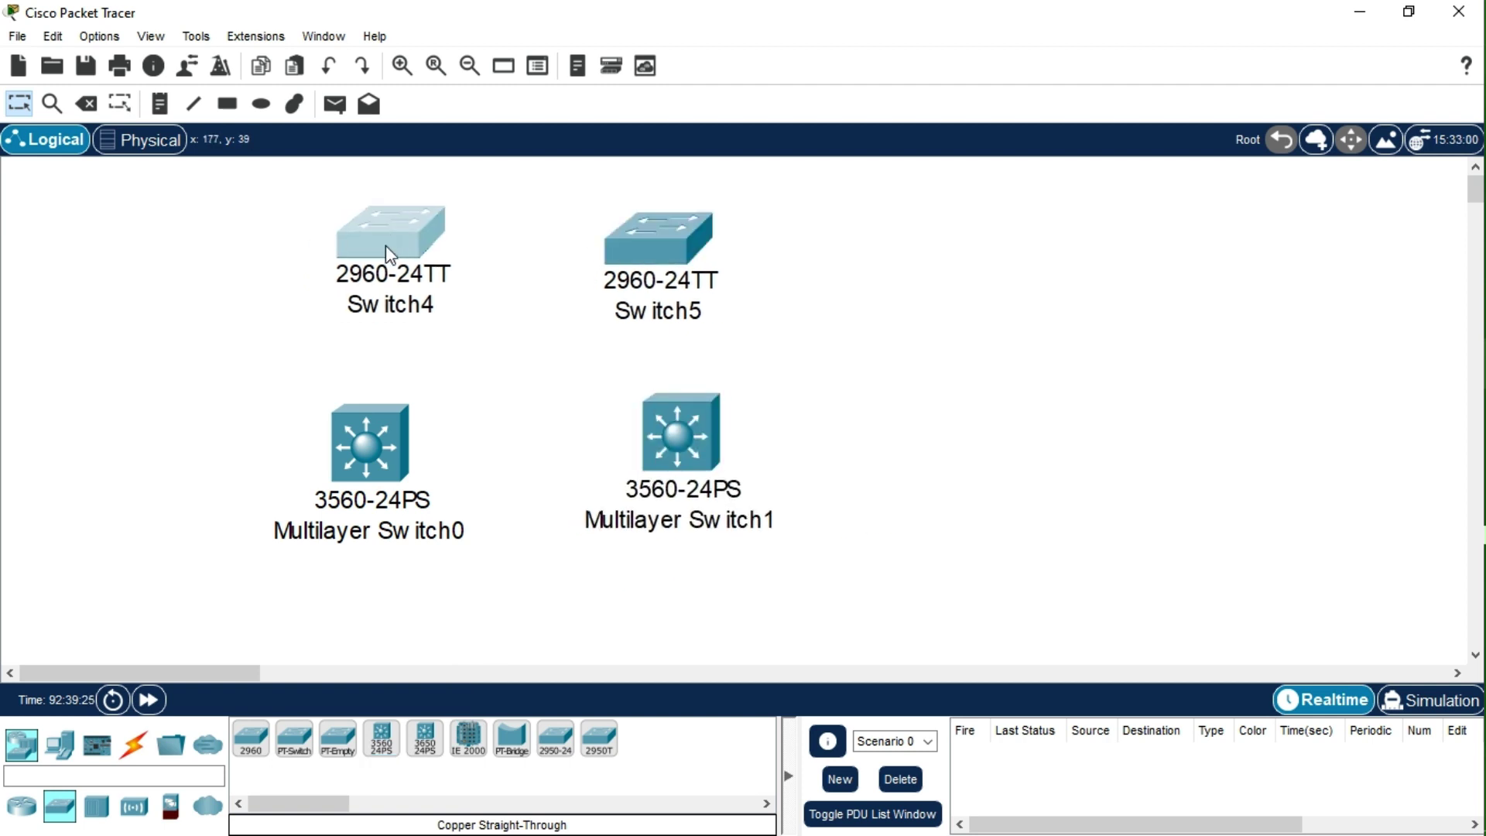
{"action": "left_click_drag", "start_coordinate": [703, 248], "coordinate": [692, 239]}
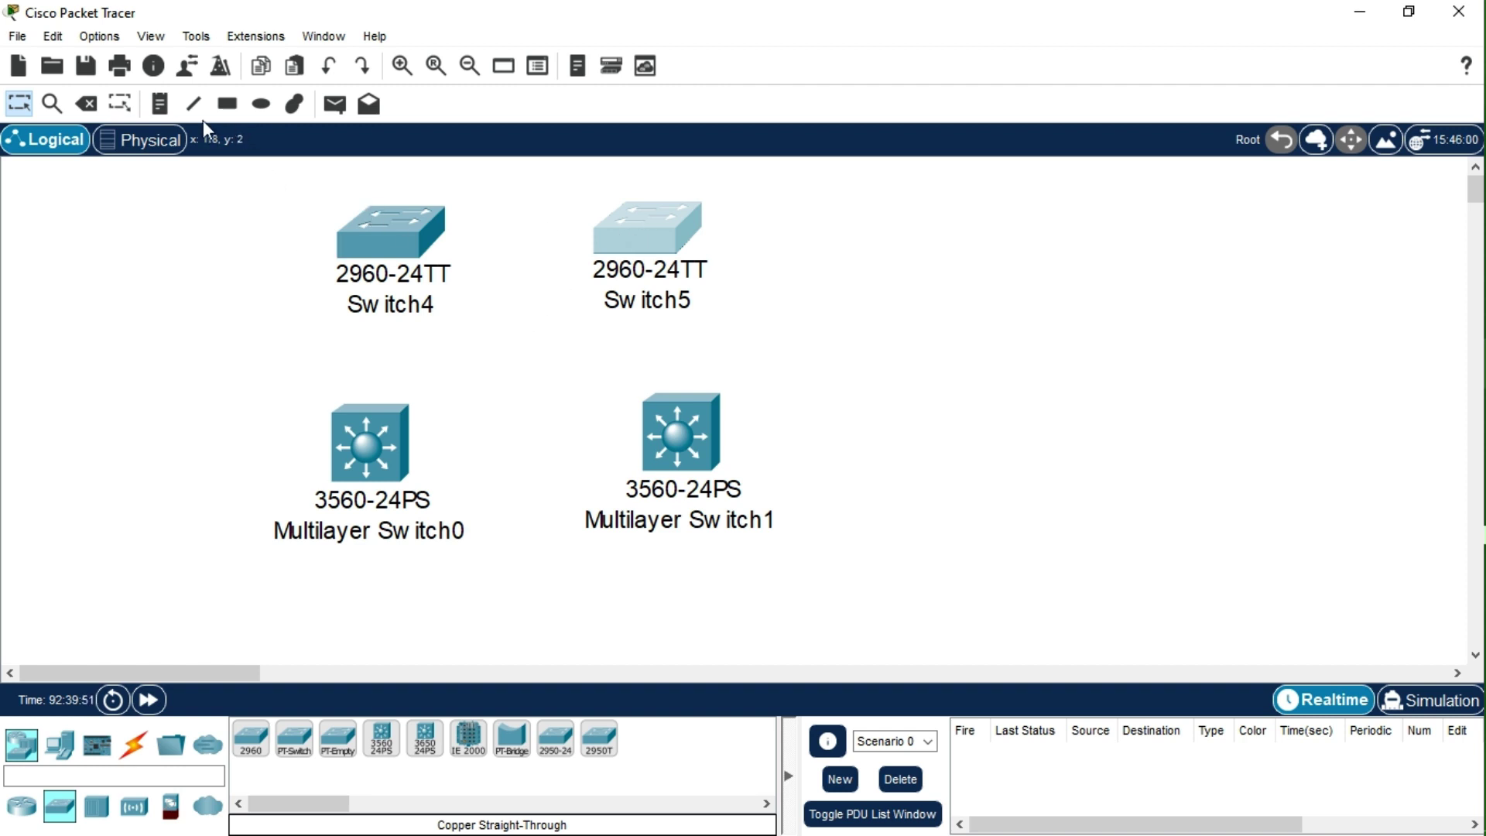
- Add the text note "Layer 2 switches" beside the row of 2960-24TT switches
{"action": "left_click", "coordinate": [160, 104]}
{"action": "left_click", "coordinate": [854, 217]}
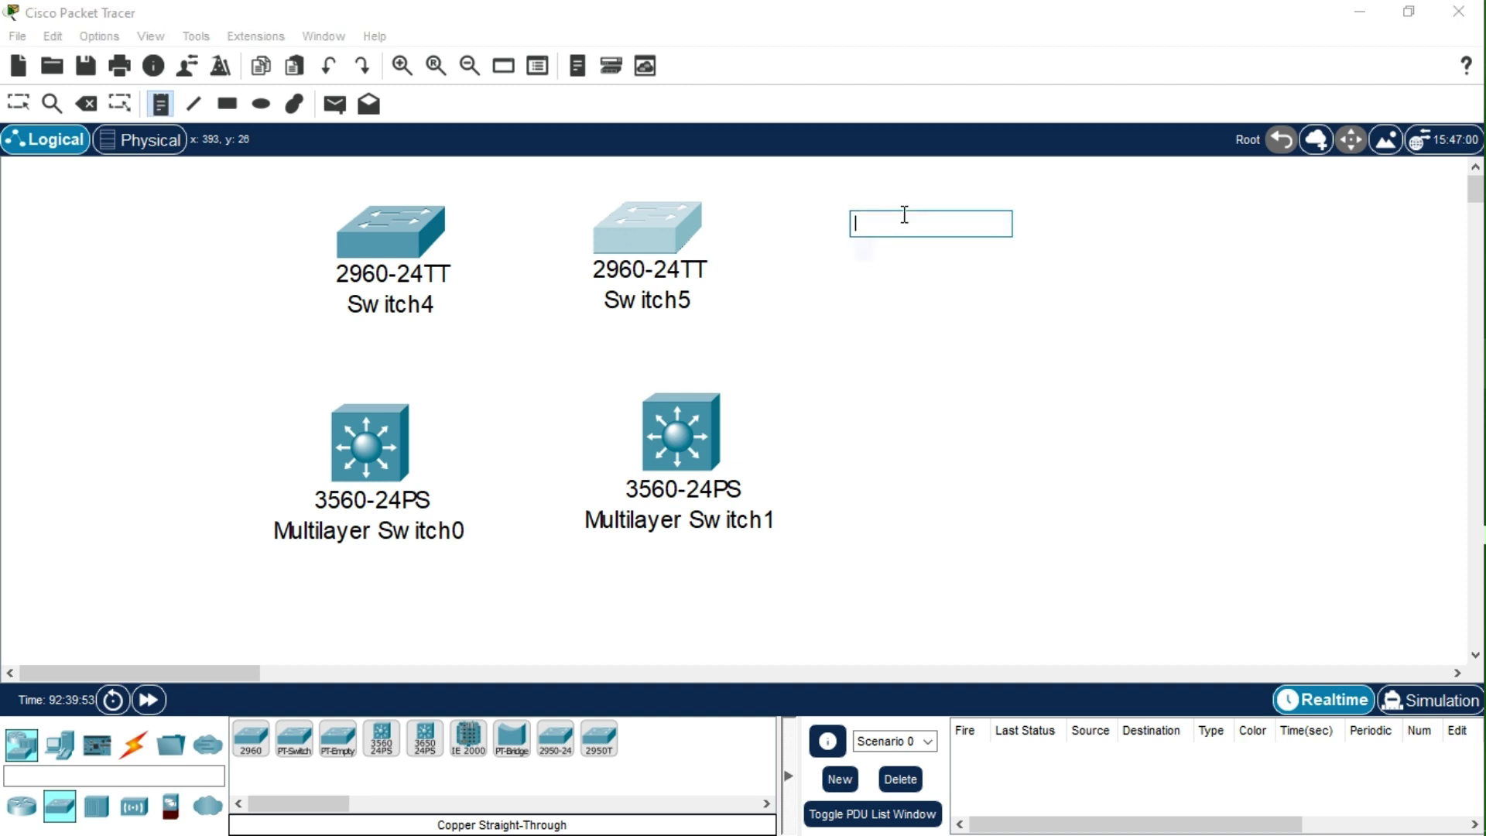
{"action": "type", "text": "Layer 2"}
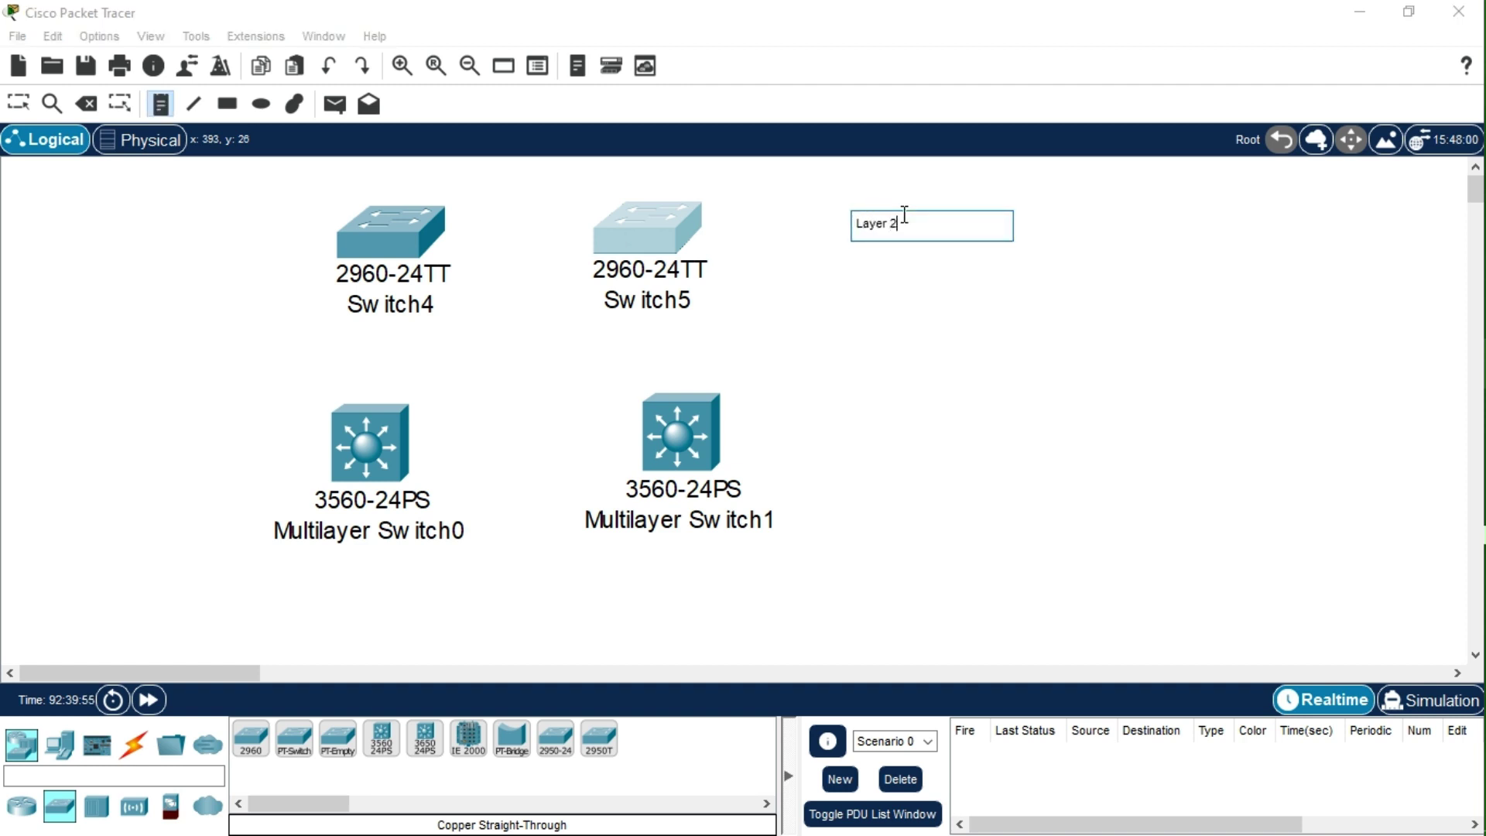
{"action": "type", "text": " switches"}
- Add the text note "Layer 3 Switches" beside the row of 3560-24PS multilayer switches
{"action": "left_click", "coordinate": [812, 430]}
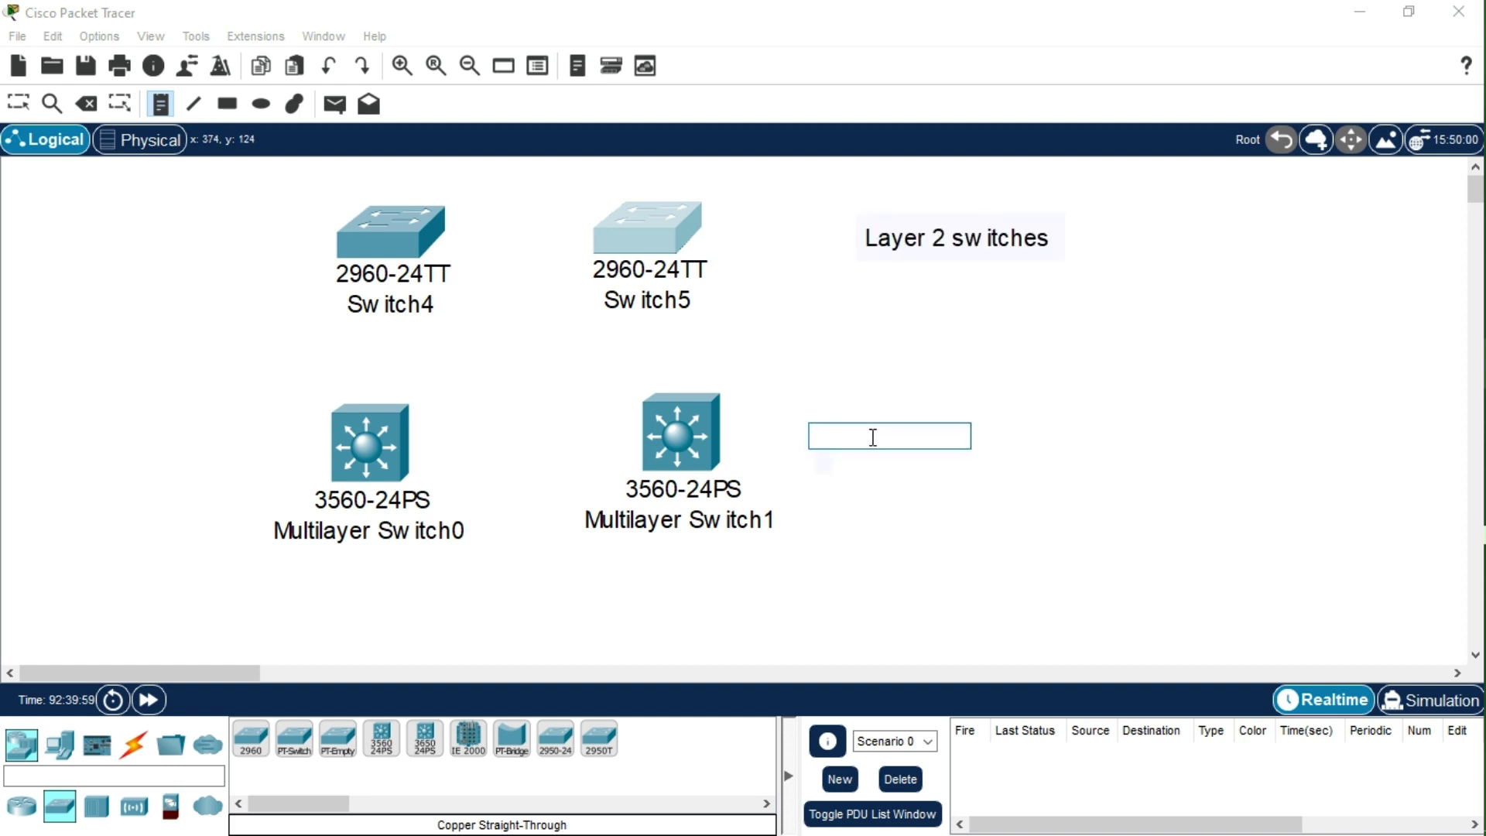
{"action": "type", "text": "Layer 2"}
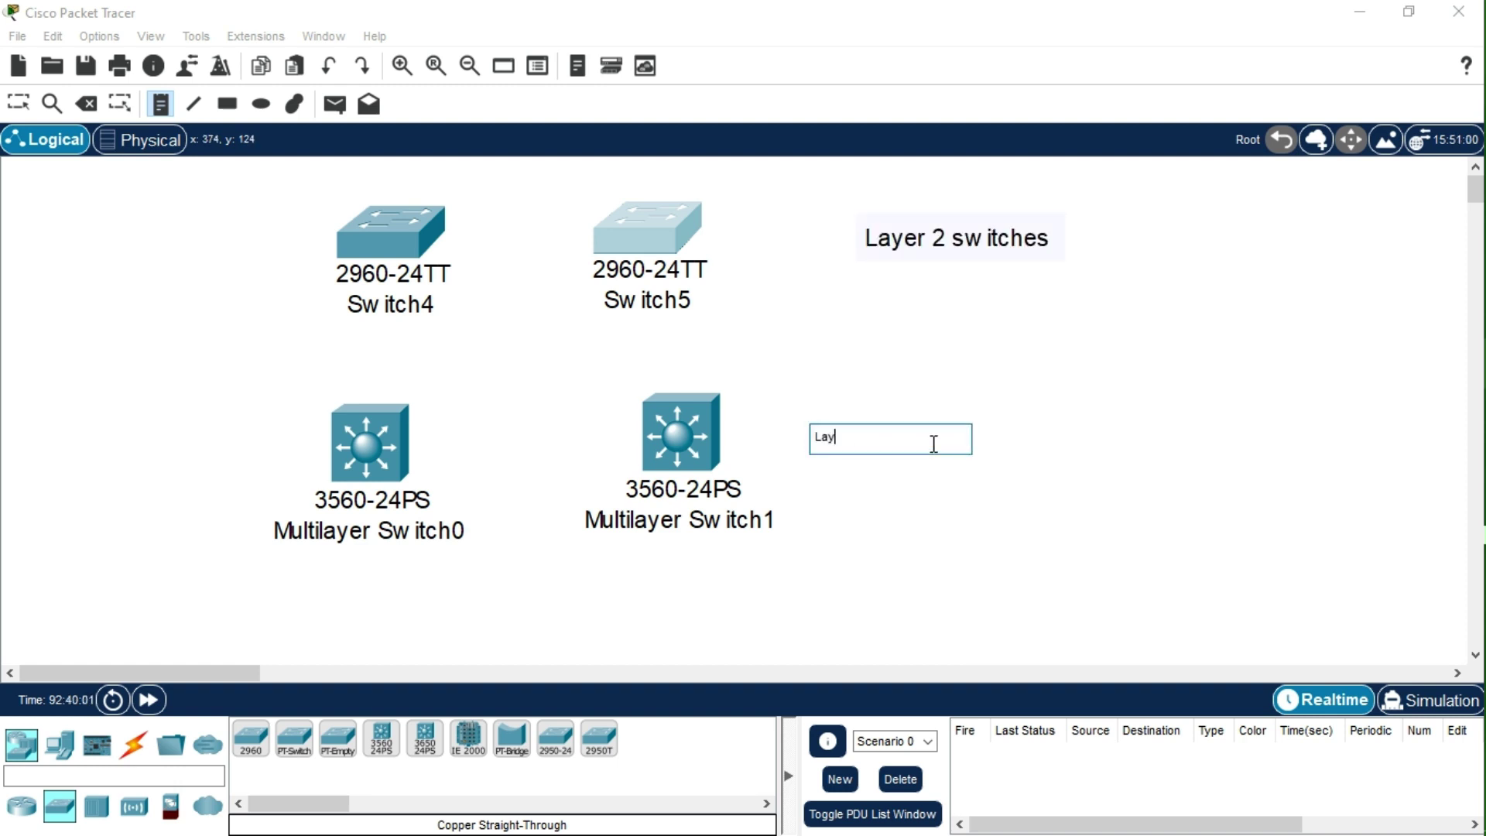
{"action": "key", "text": "BackSpace"}
{"action": "type", "text": "3 Switches"}
- Reposition the "Layer 2 switches" and "Layer 3 Switches" notes beside their switch rows
{"action": "left_click", "coordinate": [19, 103]}
{"action": "left_click_drag", "start_coordinate": [956, 255], "coordinate": [886, 242]}
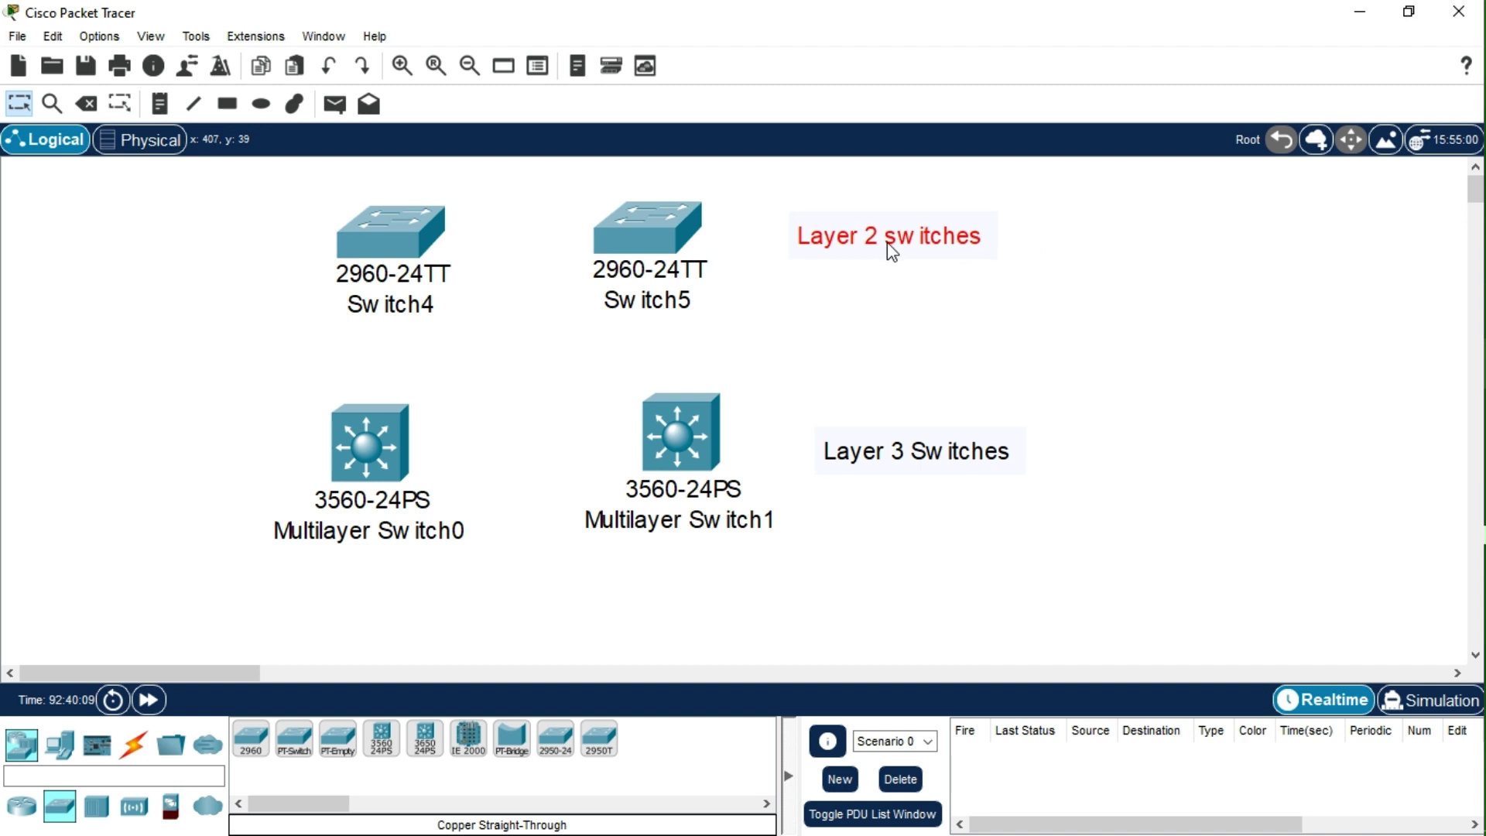
{"action": "left_click_drag", "start_coordinate": [1001, 464], "coordinate": [1015, 474]}
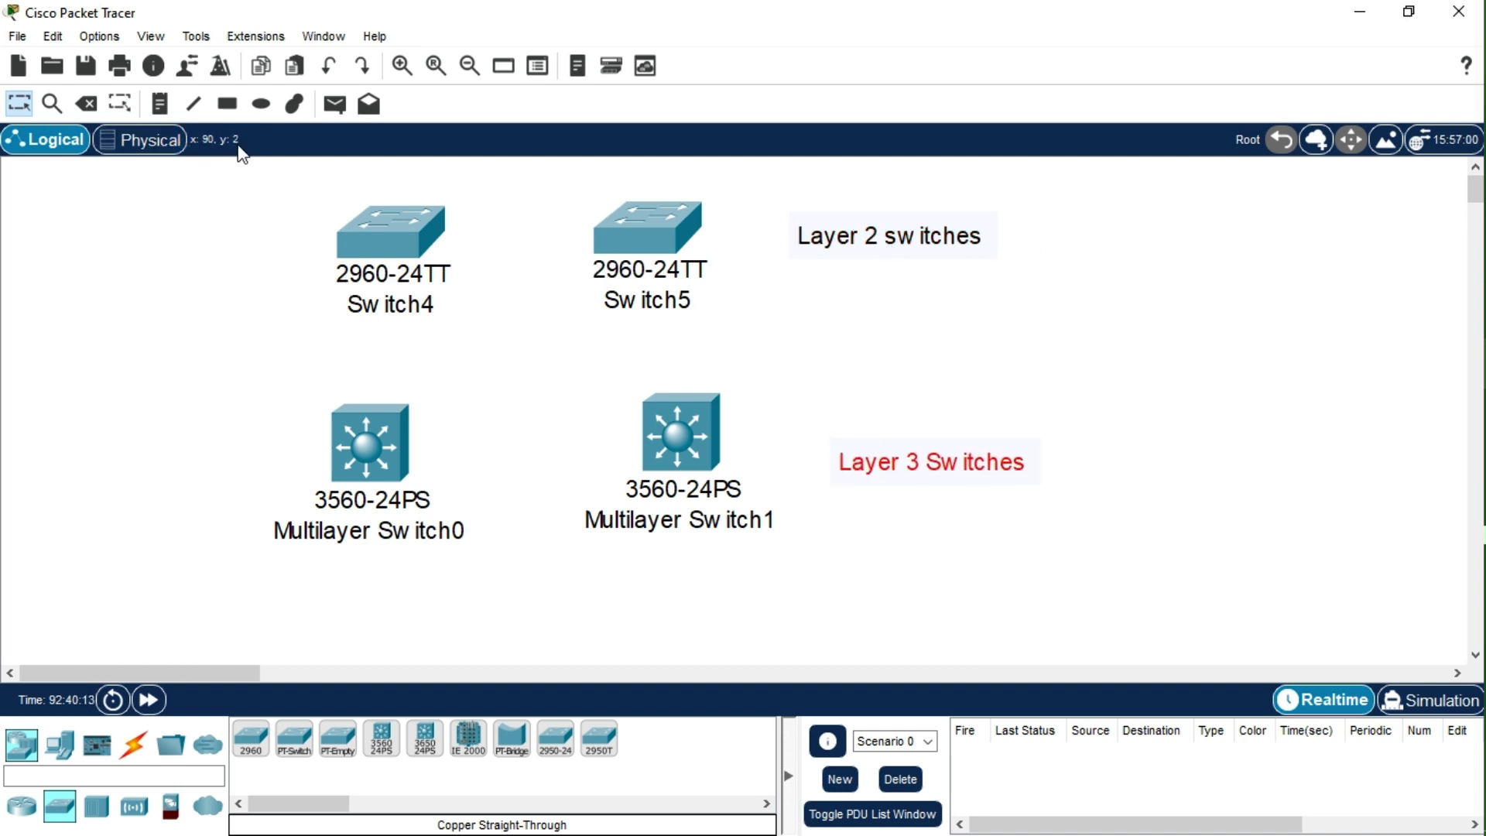
- Draw an unfilled rectangle with a blue (#0000ff) outline around the two 2960-24TT switches and their note
{"action": "left_click", "coordinate": [294, 103]}
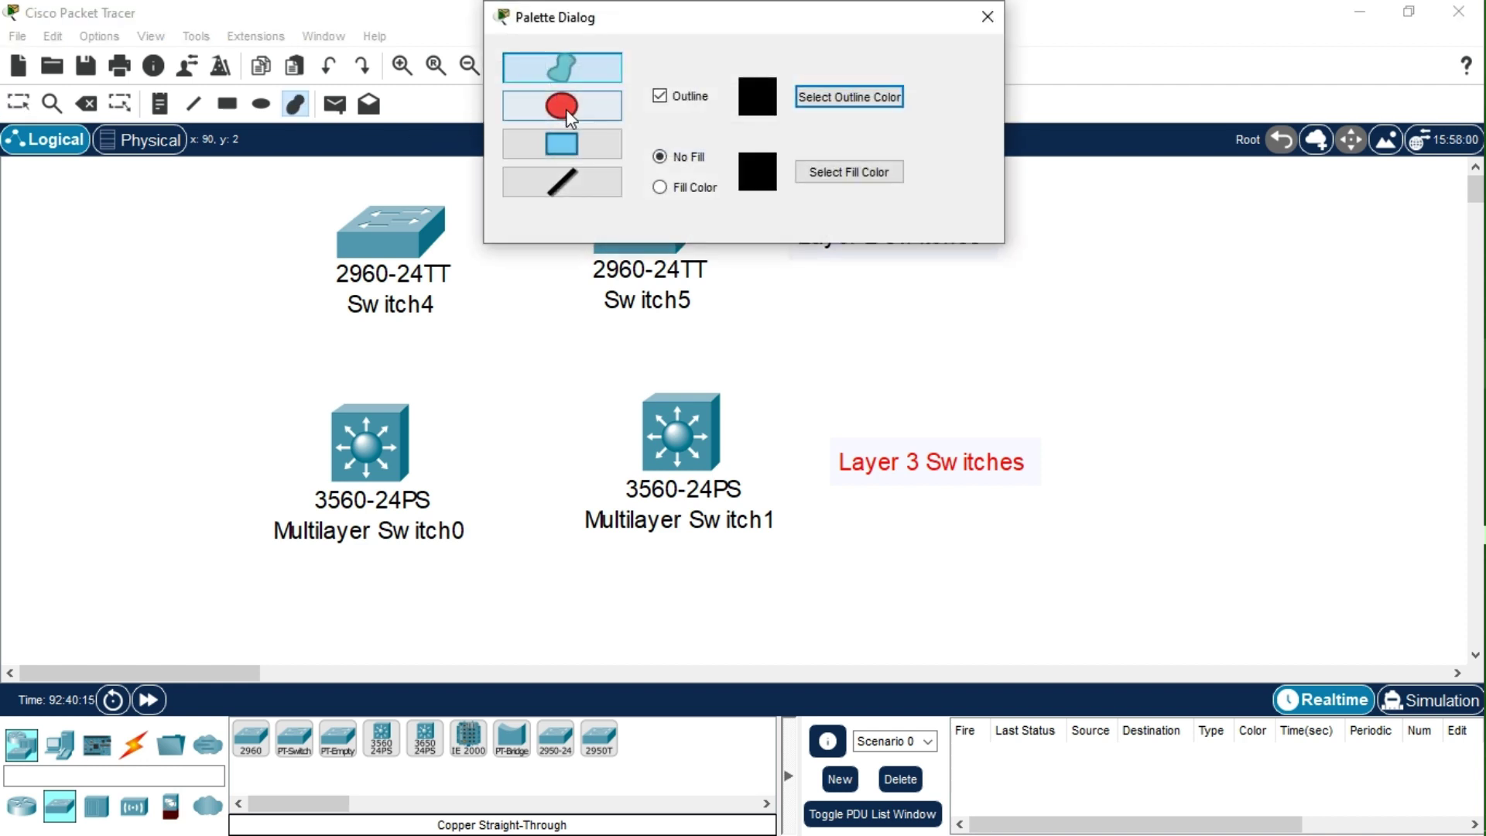
{"action": "left_click", "coordinate": [571, 144]}
{"action": "left_click", "coordinate": [849, 97]}
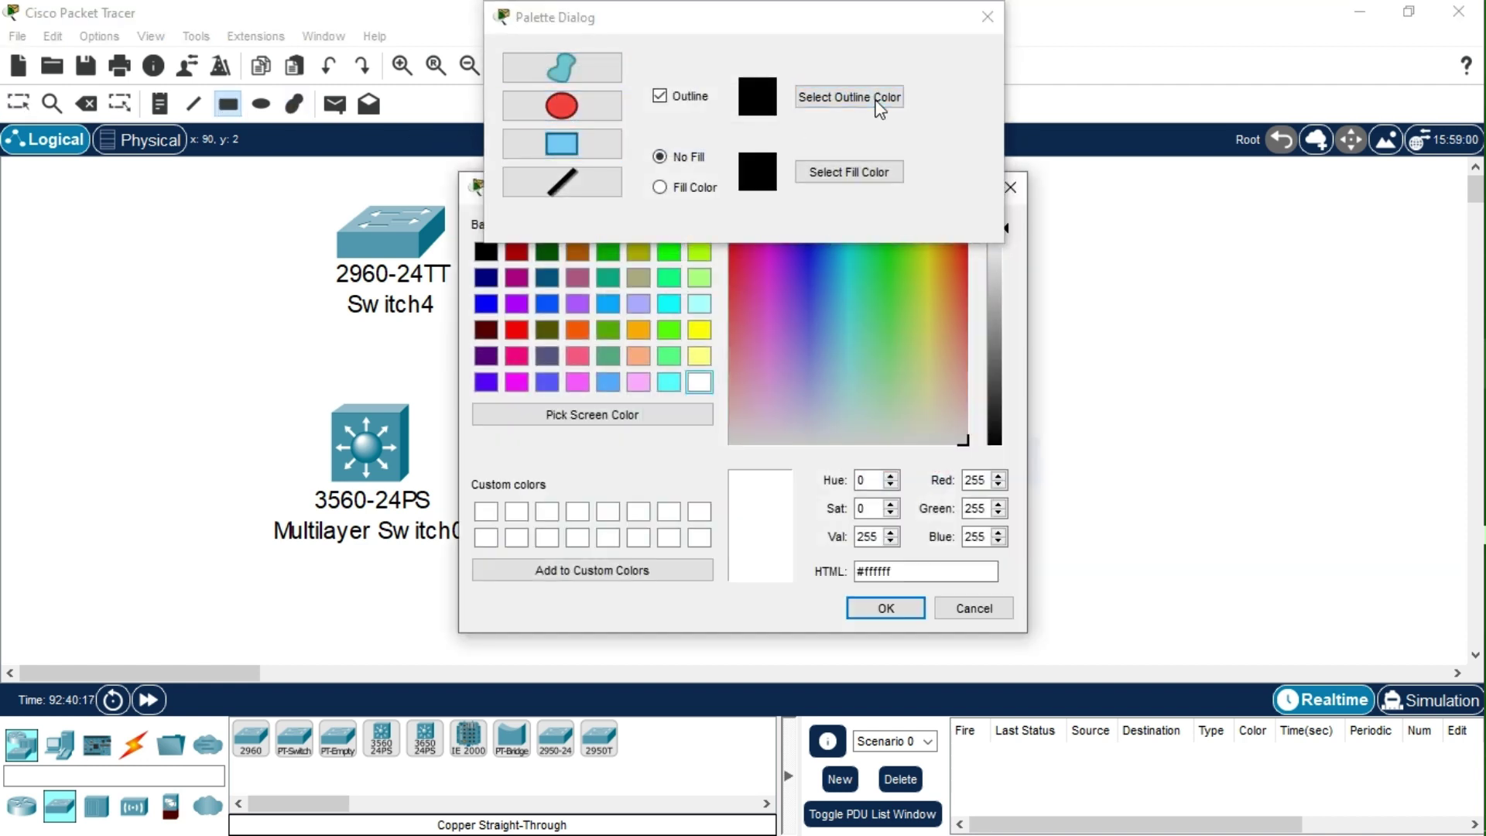
{"action": "left_click", "coordinate": [486, 303]}
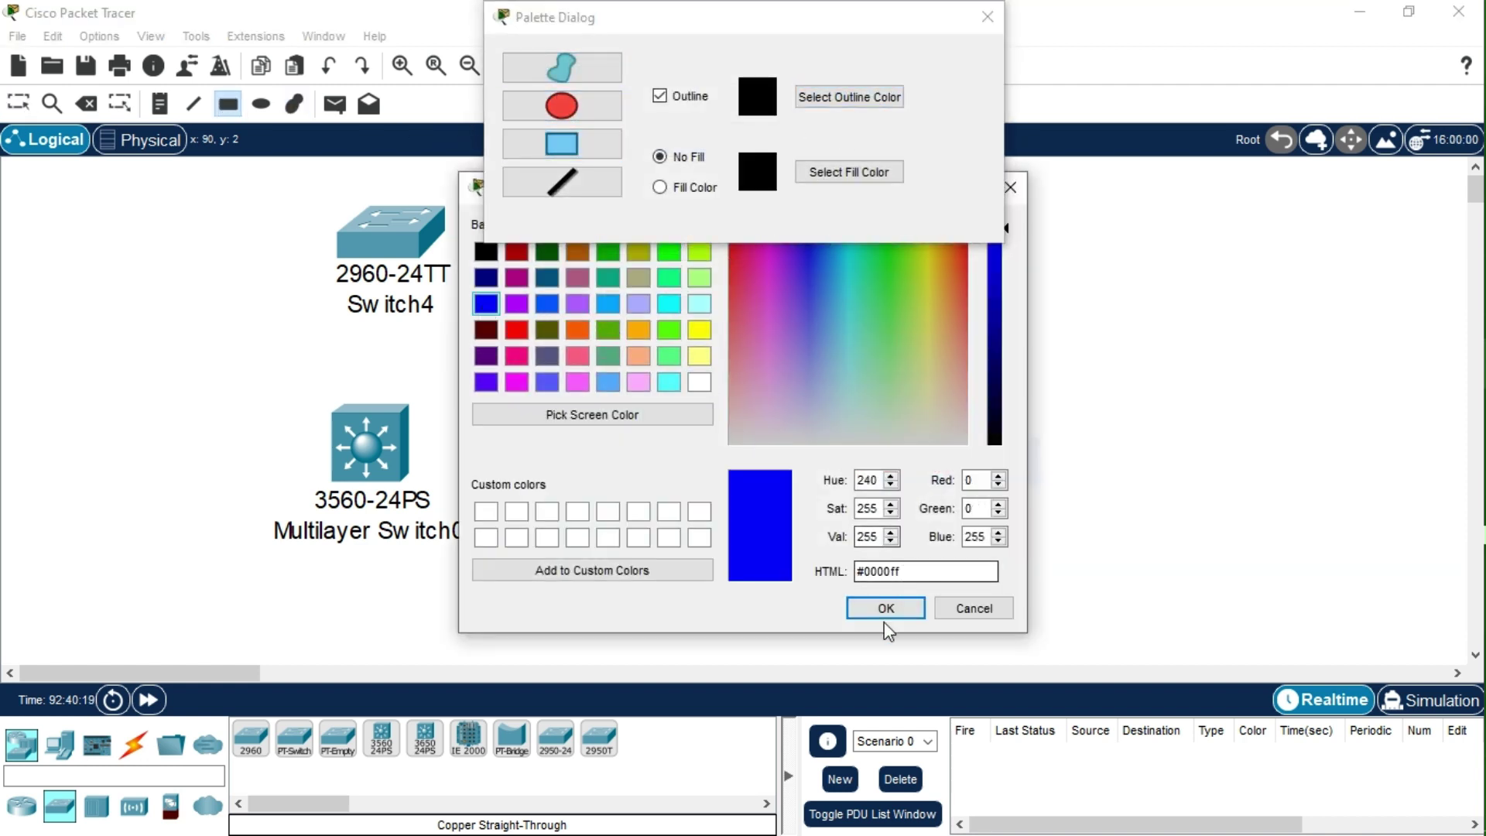
{"action": "left_click", "coordinate": [885, 608]}
{"action": "left_click_drag", "start_coordinate": [171, 169], "coordinate": [1067, 377]}
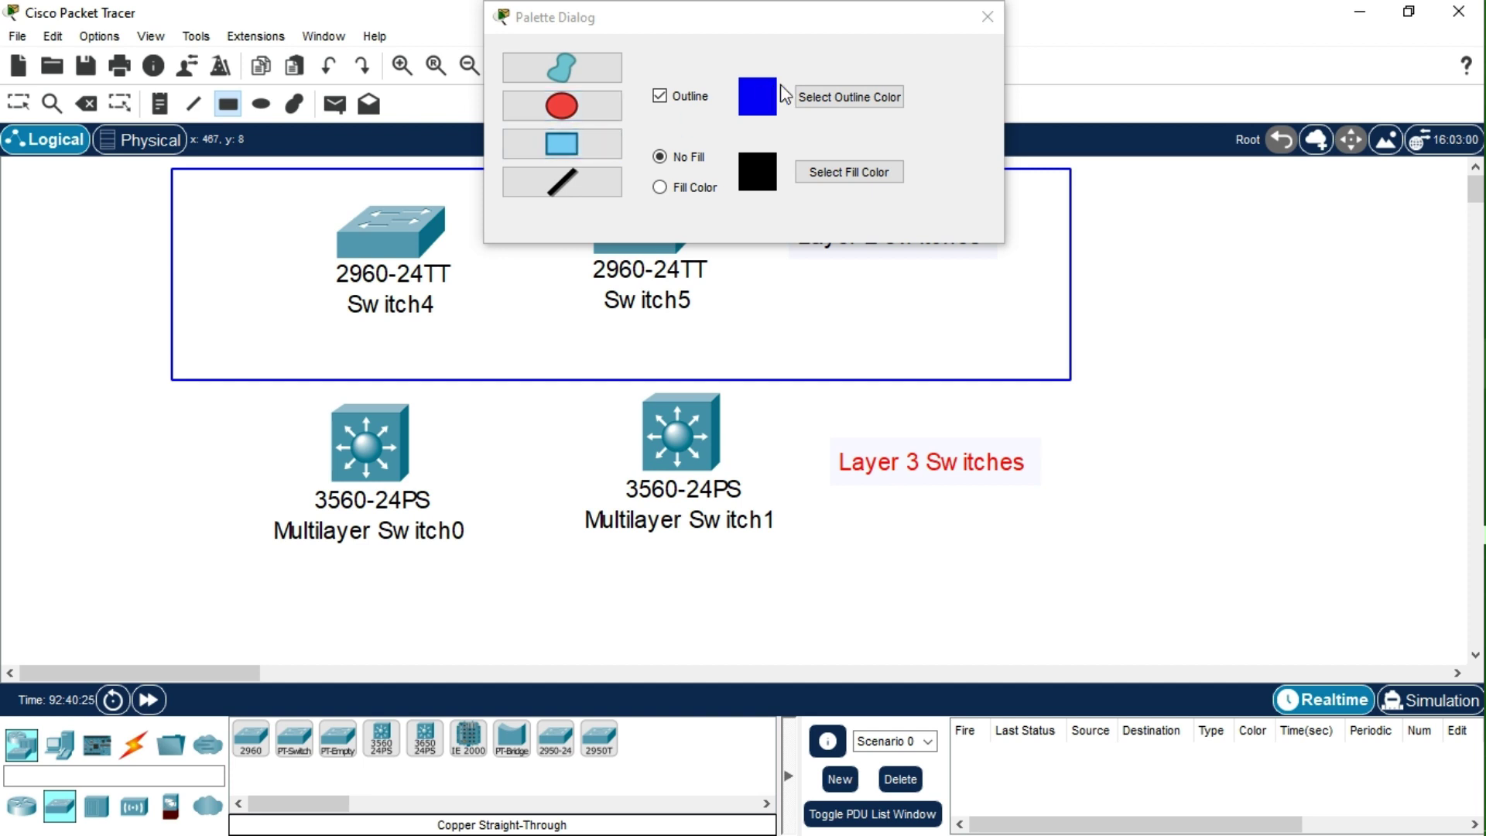
- Draw an unfilled rectangle with a red (#ff0000) outline around the two multilayer switches and their note
{"action": "left_click", "coordinate": [882, 97]}
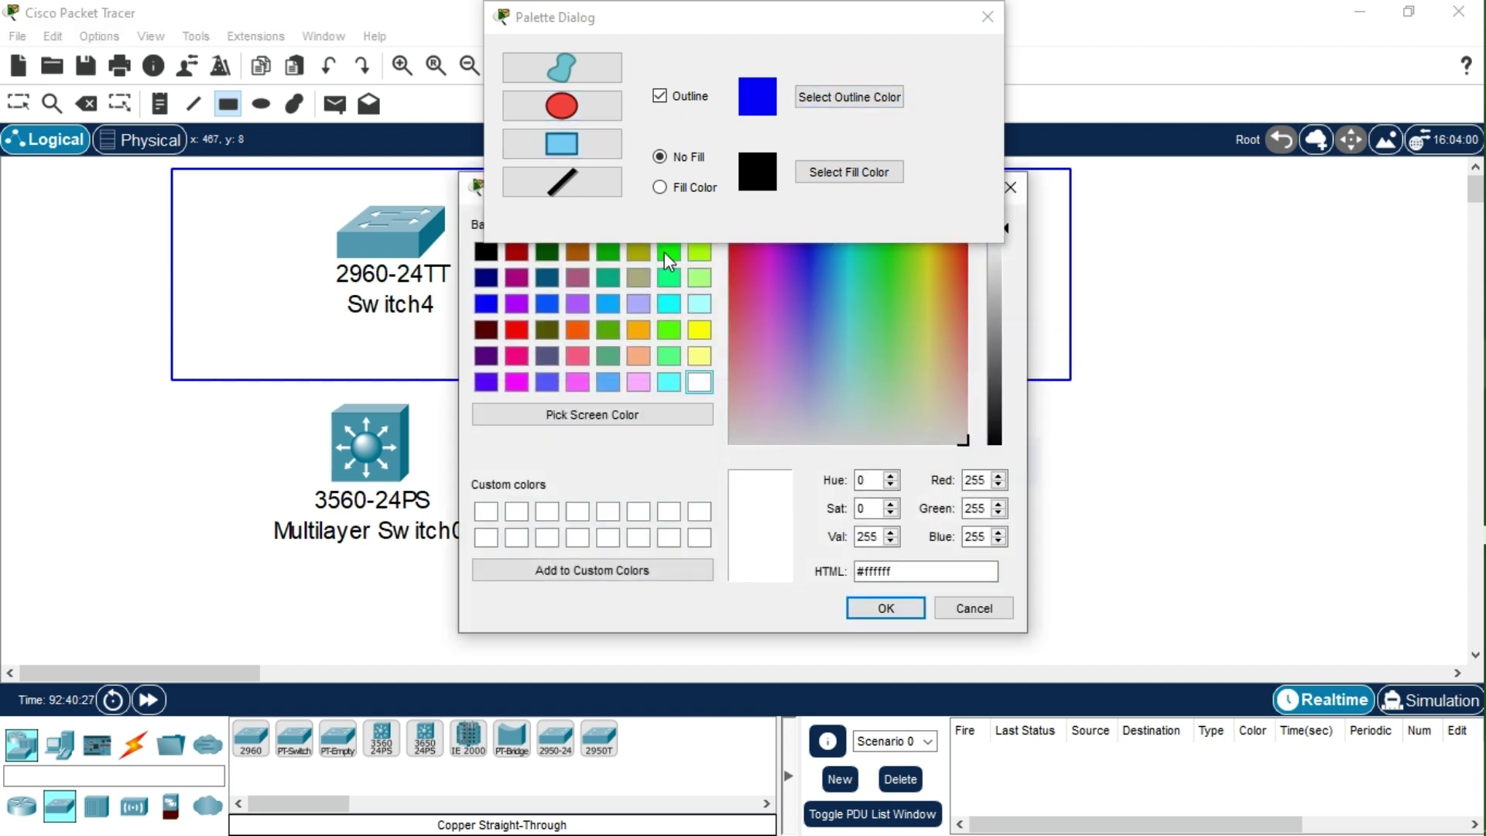
{"action": "left_click", "coordinate": [522, 330]}
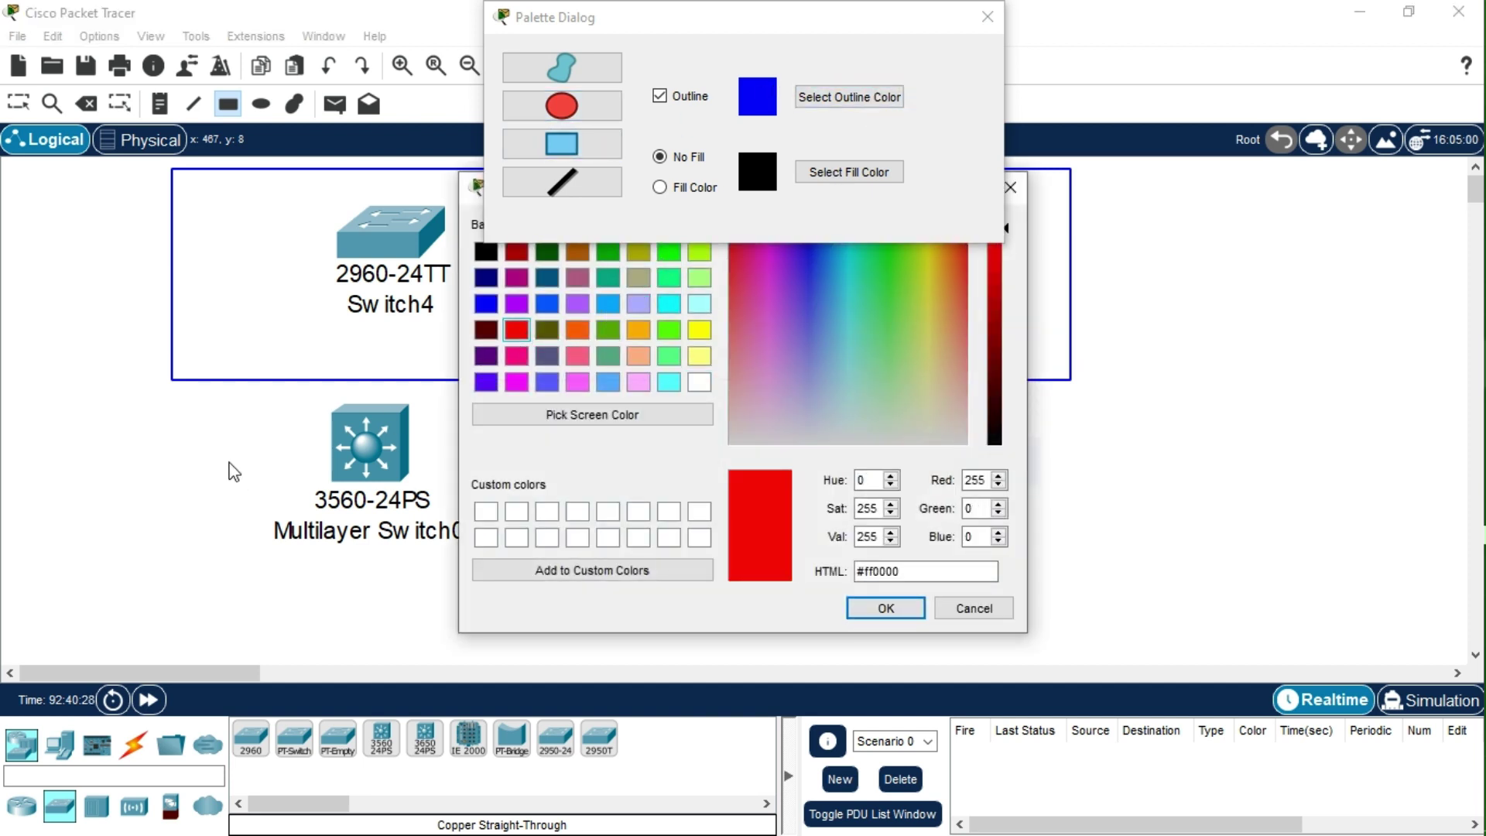
{"action": "left_click", "coordinate": [882, 607]}
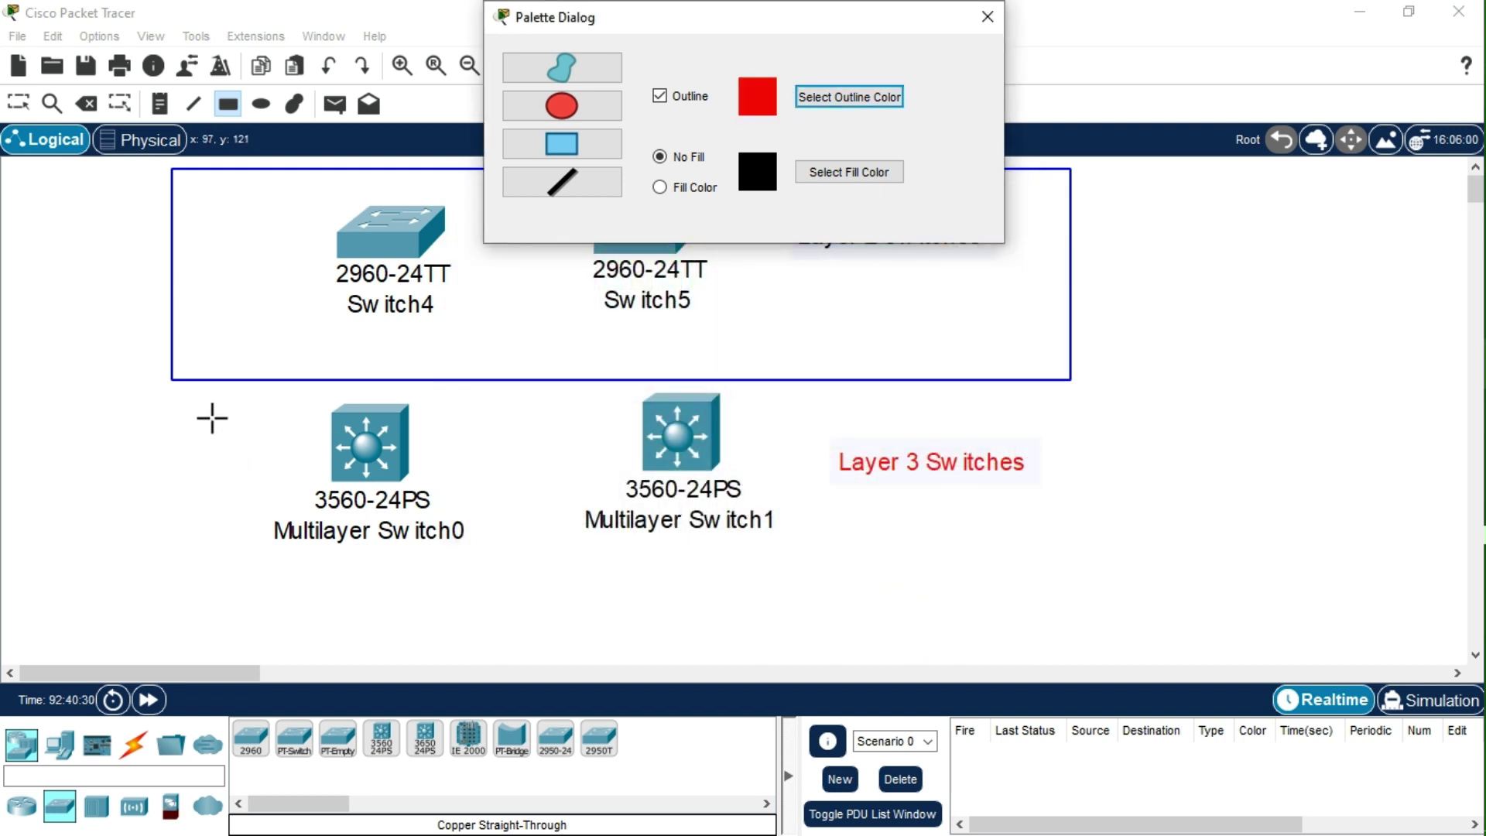
{"action": "left_click_drag", "start_coordinate": [169, 396], "coordinate": [1081, 613]}
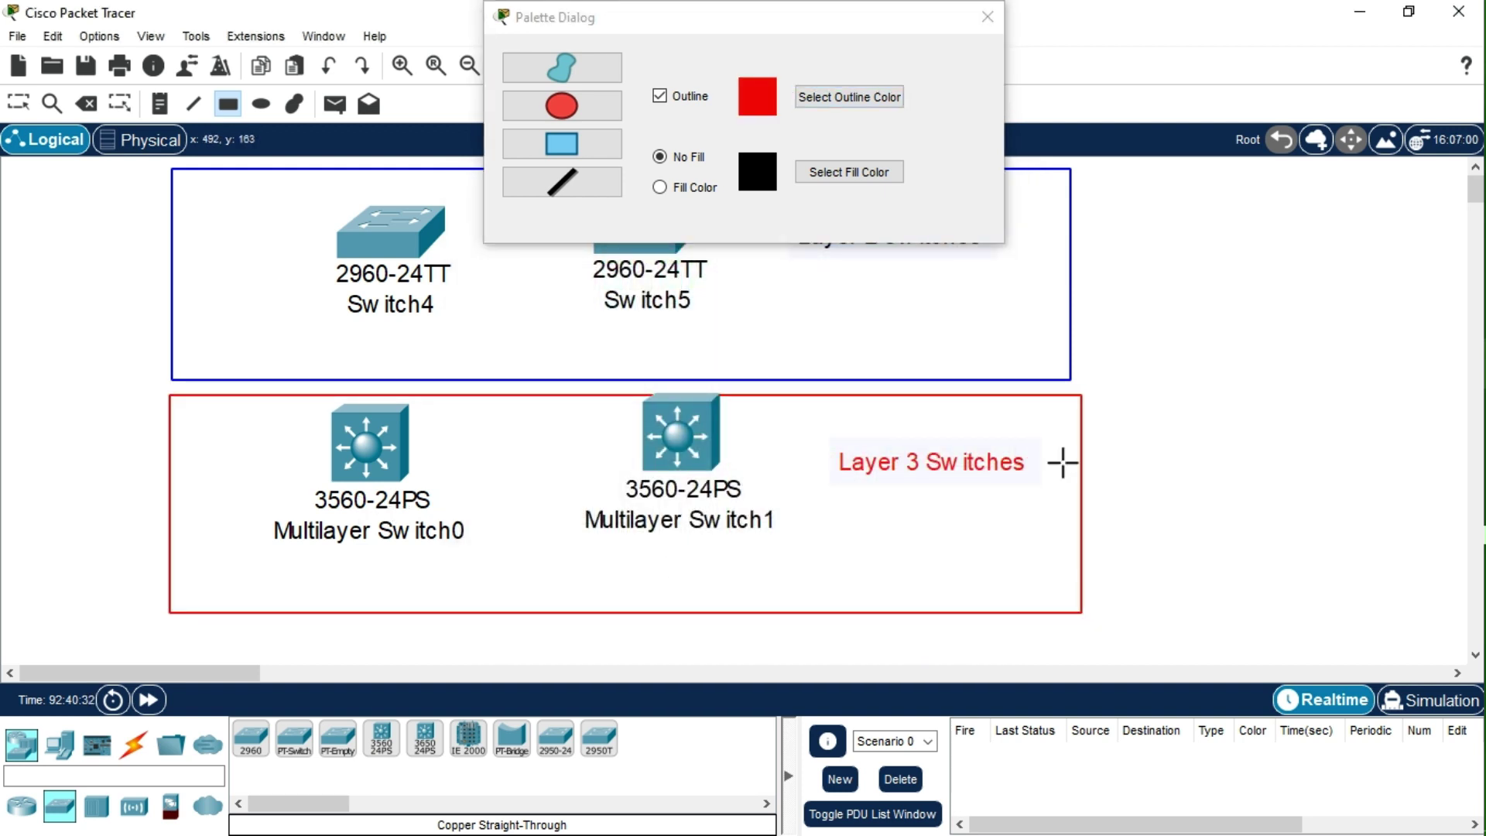
{"action": "left_click", "coordinate": [986, 16]}
{"action": "left_click", "coordinate": [20, 103]}
{"action": "left_click", "coordinate": [1057, 516]}
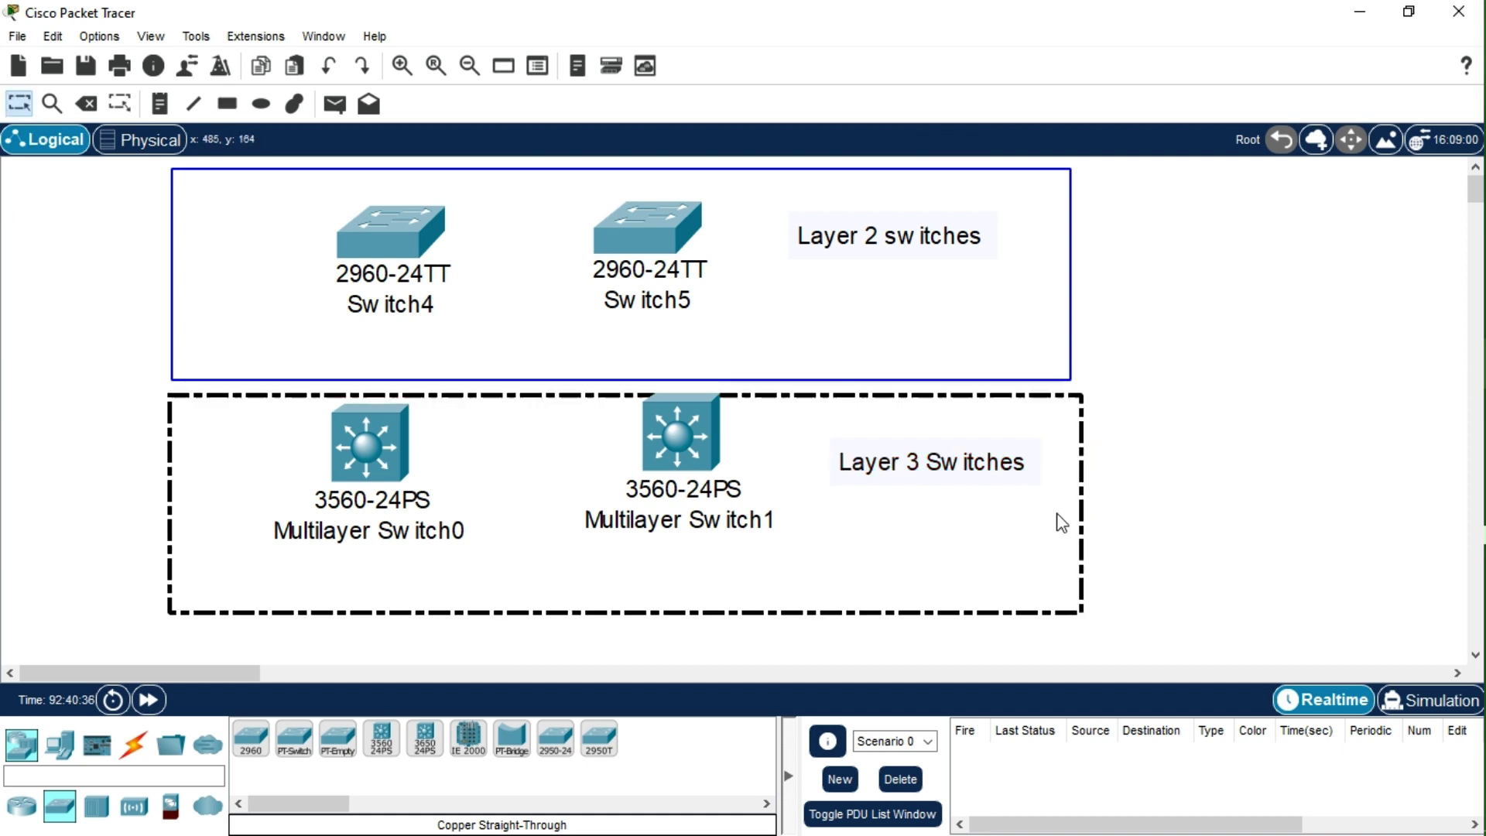
{"action": "left_click", "coordinate": [85, 463]}
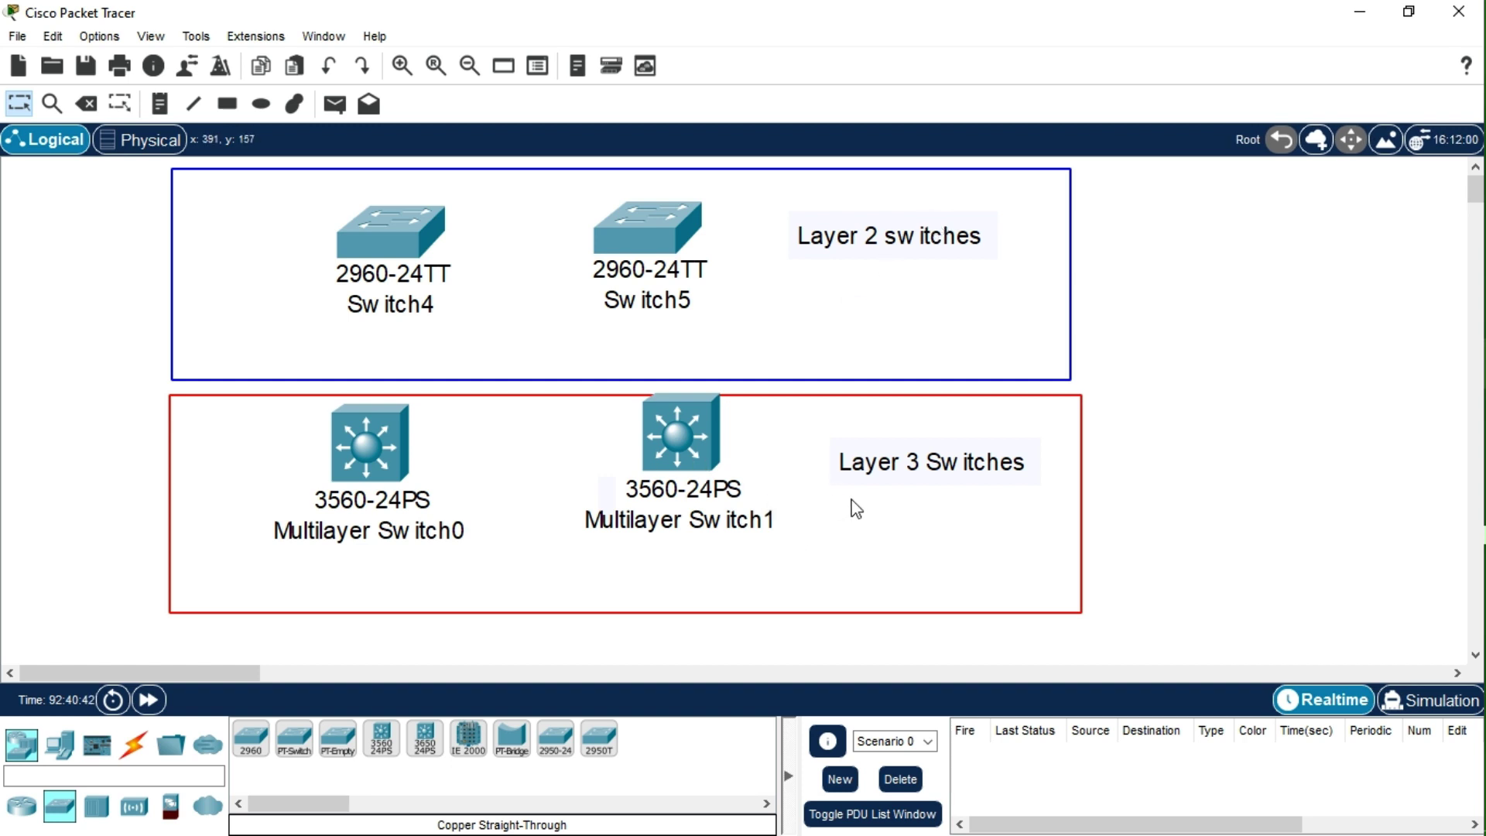
- Move both multilayer switches slightly lower so they sit fully inside the red rectangle
{"action": "mouse_move", "coordinate": [1443, 513]}
{"action": "mouse_move", "coordinate": [686, 420]}
{"action": "left_mouse_down"}
{"action": "mouse_move", "coordinate": [681, 455]}
{"action": "mouse_move", "coordinate": [677, 438]}
{"action": "left_mouse_up"}
{"action": "left_click_drag", "start_coordinate": [375, 458], "coordinate": [387, 481]}
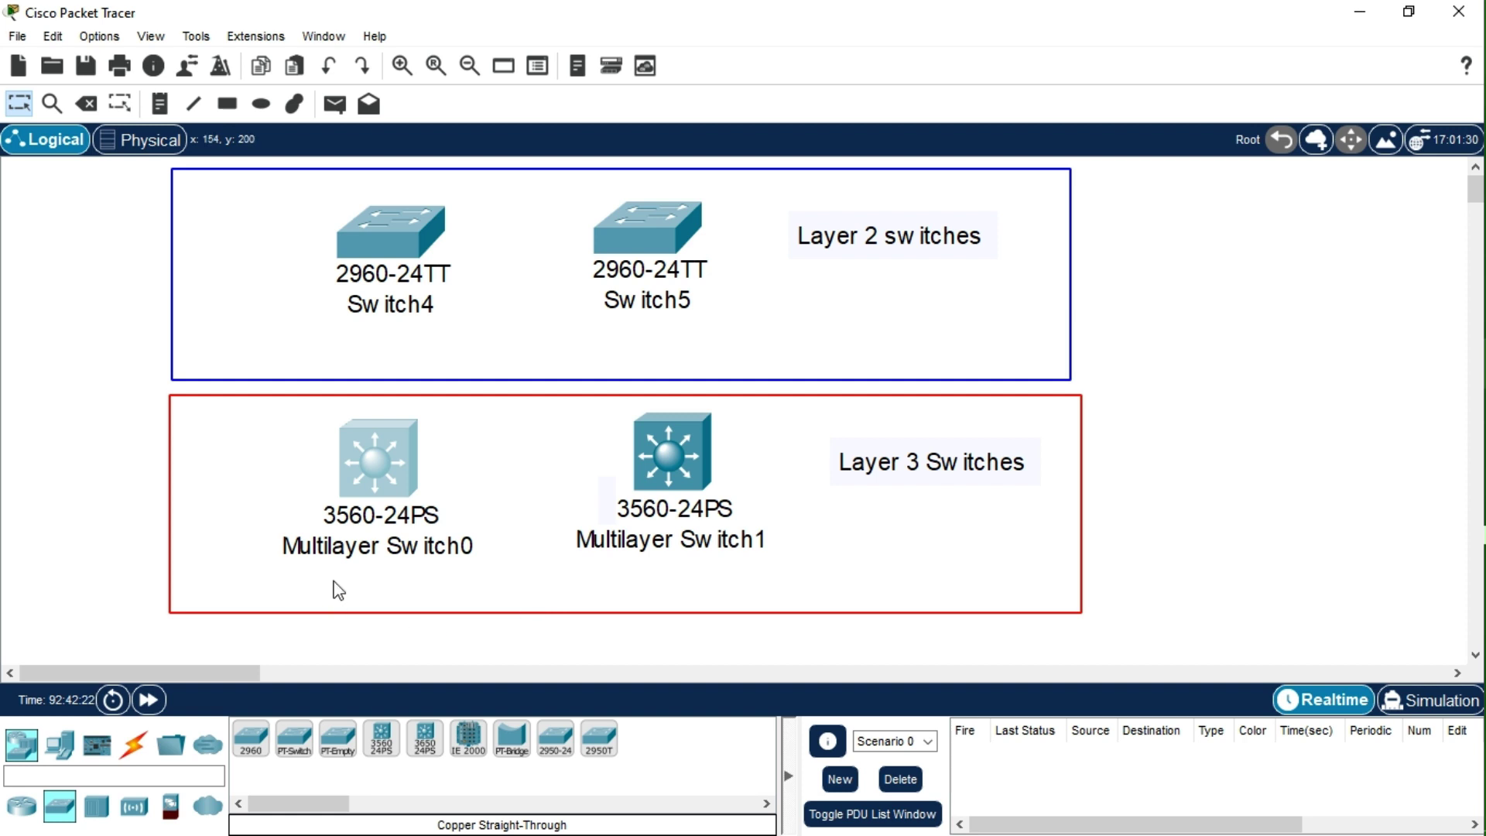
- Delete Multilayer Switch0 and the blue rectangle around the Layer 2 row
{"action": "left_click", "coordinate": [85, 104]}
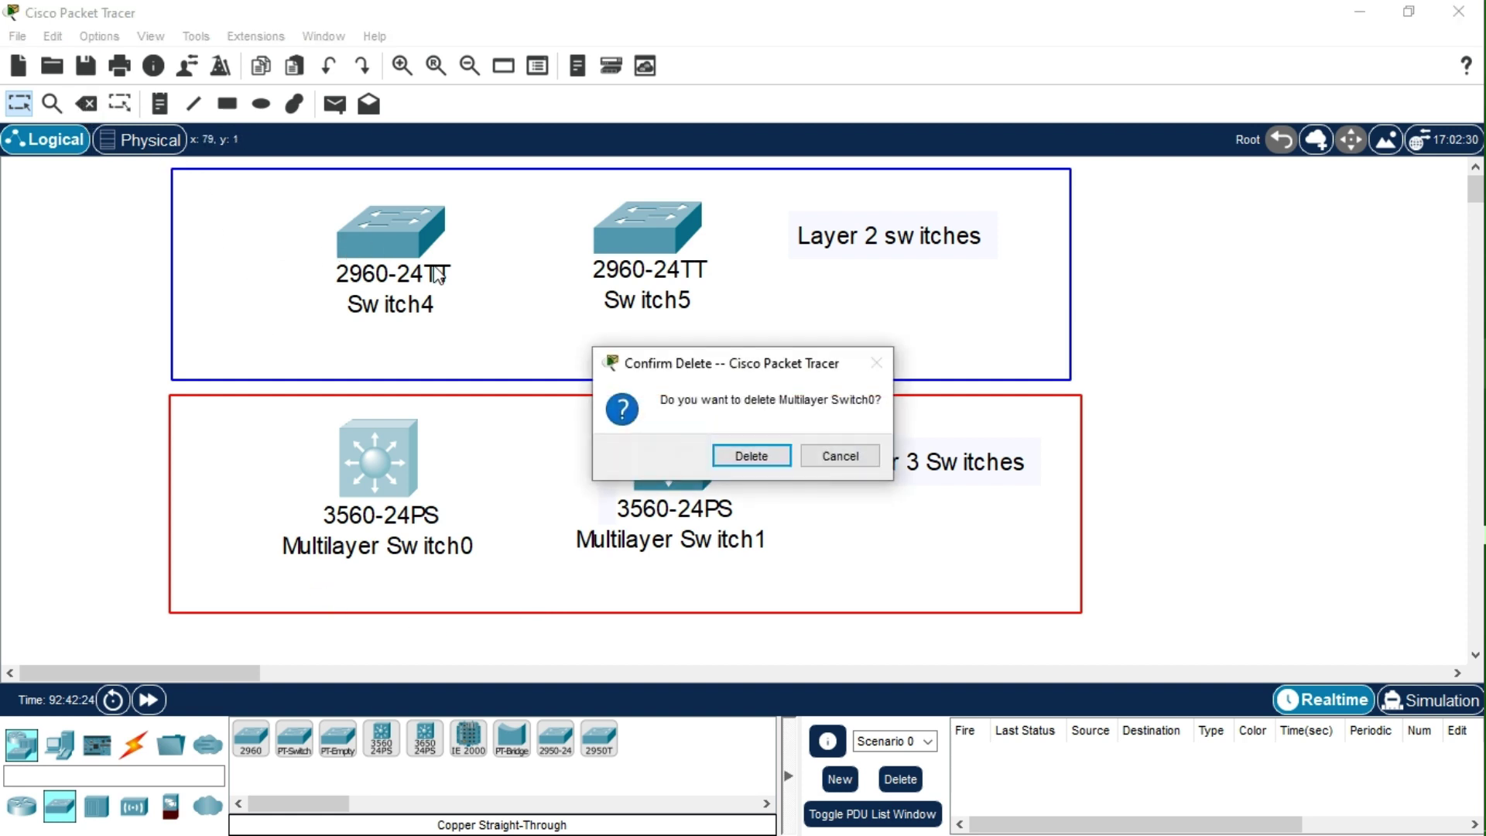
{"action": "left_click", "coordinate": [750, 456]}
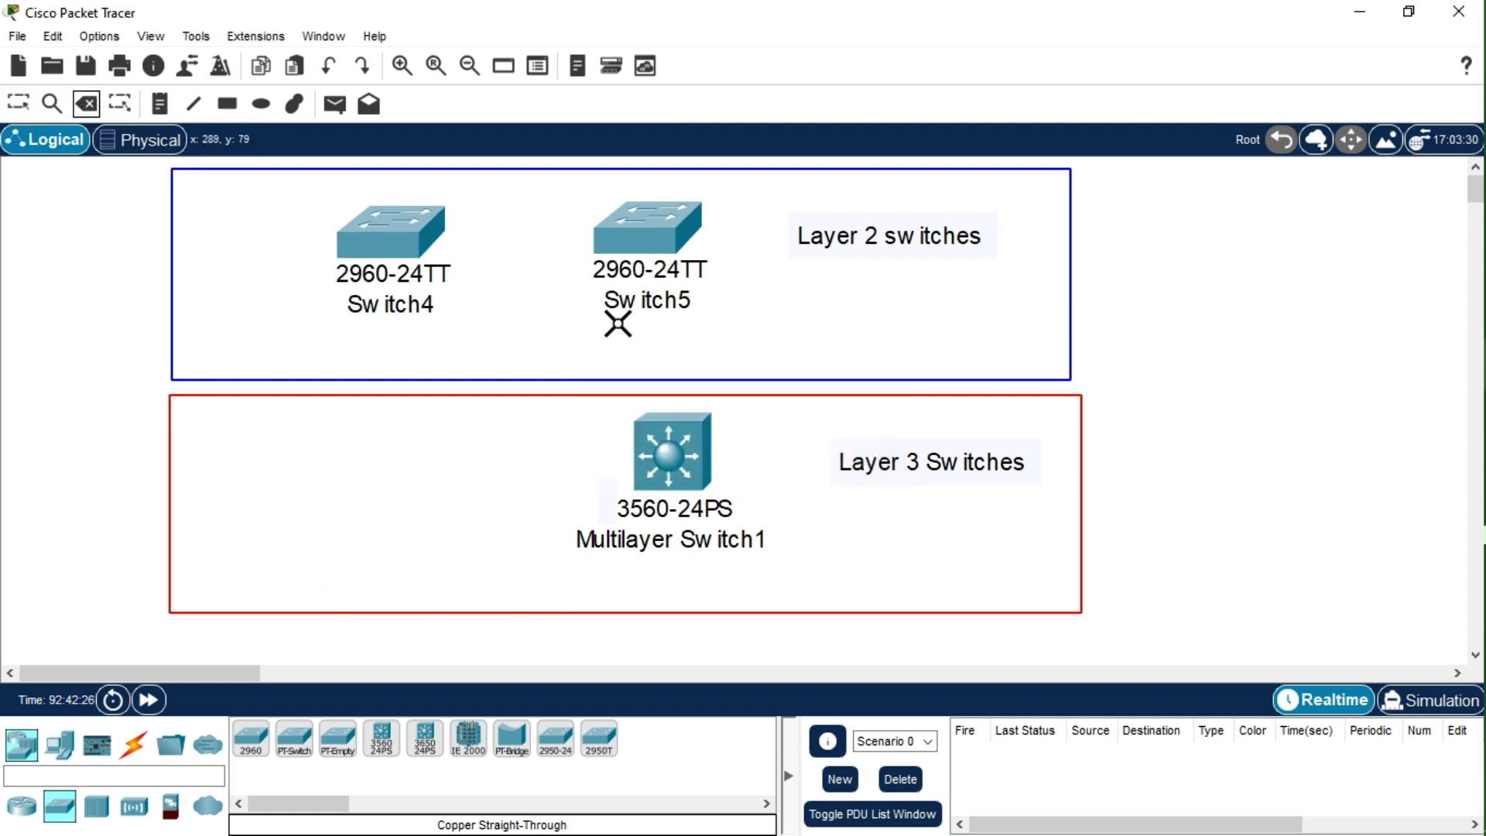
{"action": "left_click", "coordinate": [464, 285]}
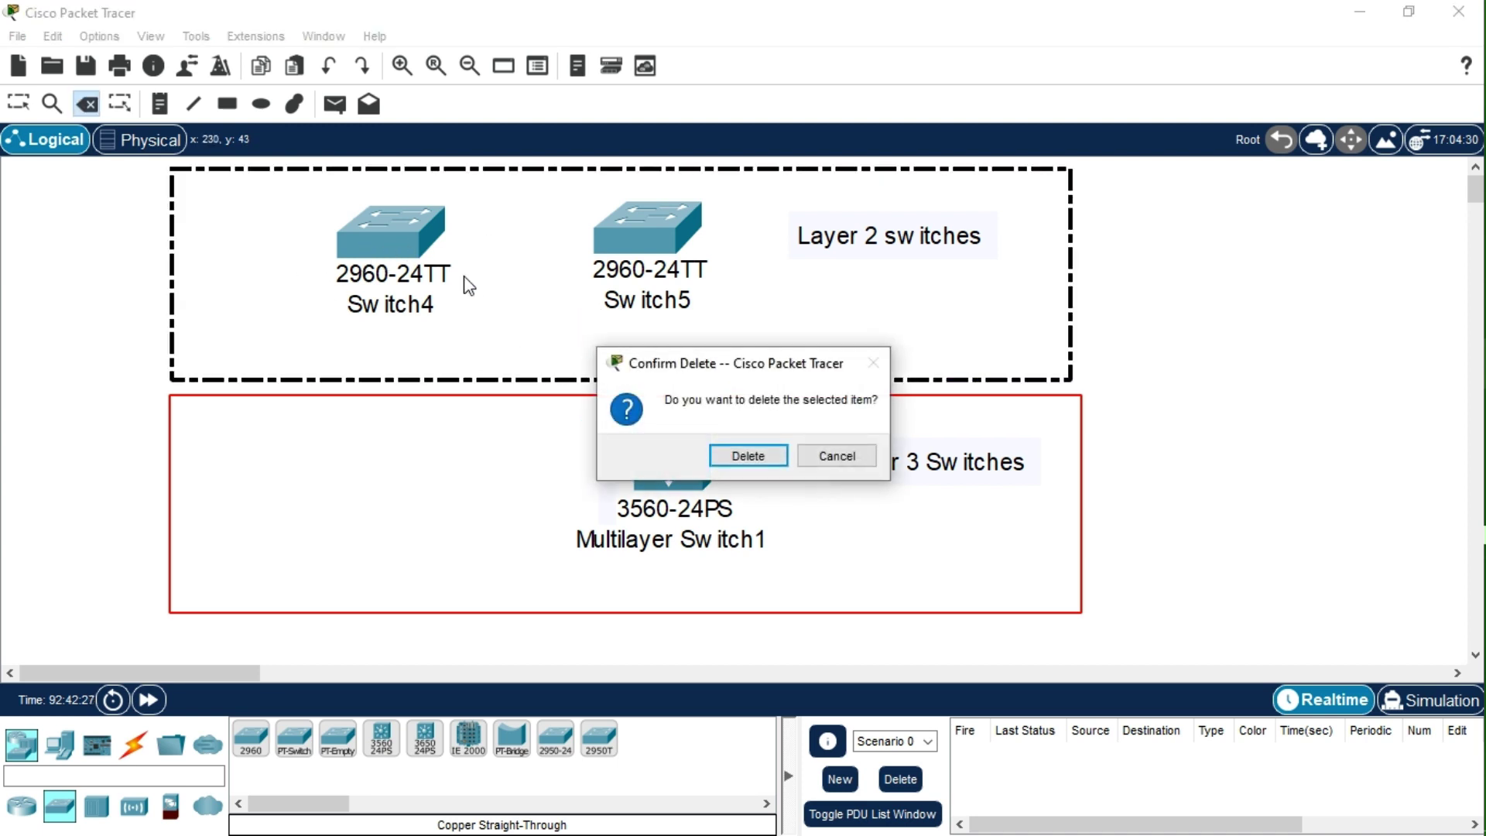
{"action": "left_click", "coordinate": [774, 458]}
- Delete Switch4, Switch5 and the "Layer 2 switches" note
{"action": "left_click", "coordinate": [426, 263]}
{"action": "left_click", "coordinate": [728, 456]}
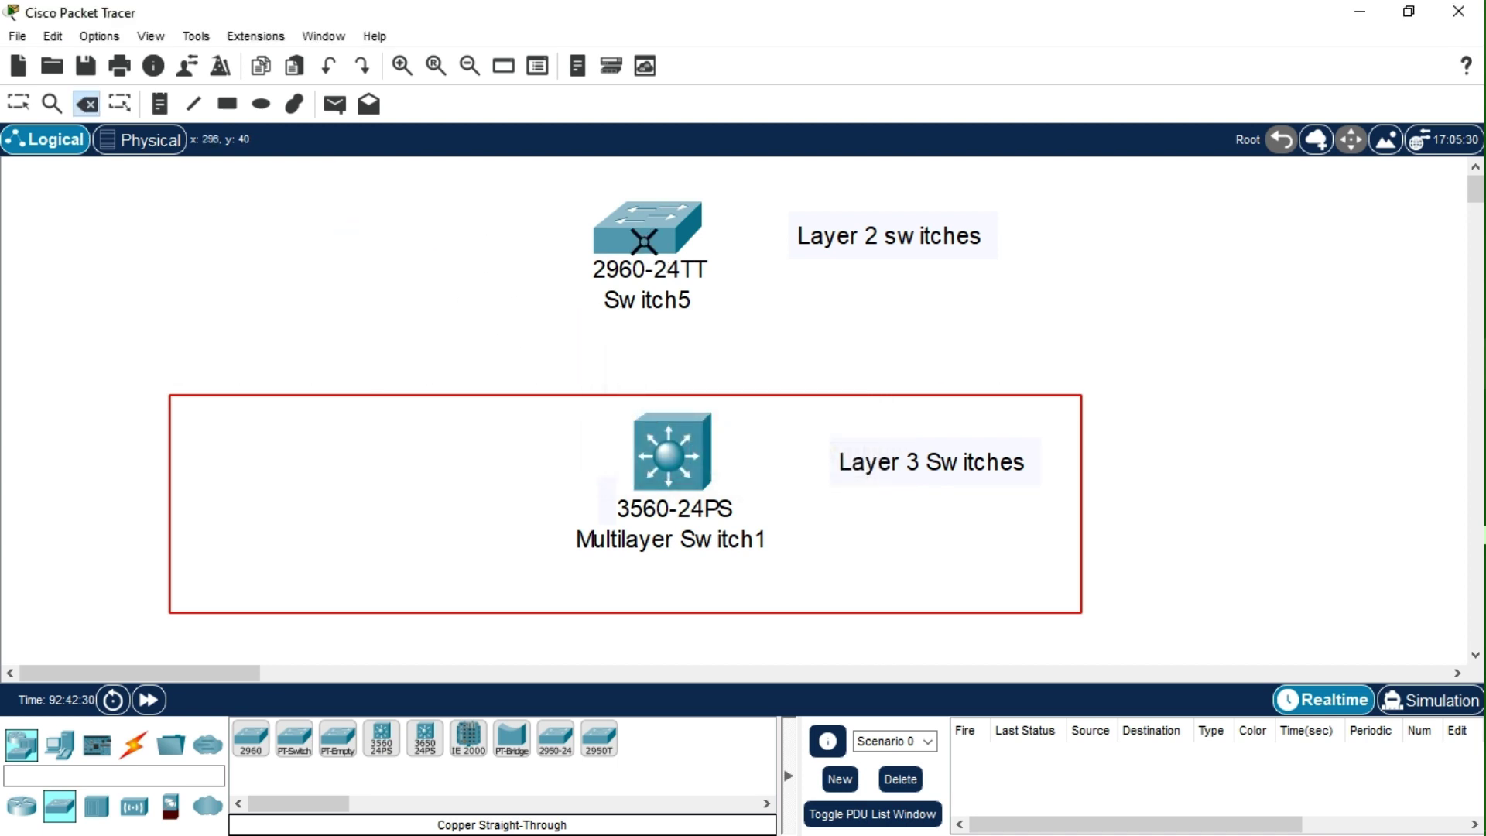
{"action": "left_click", "coordinate": [648, 232]}
{"action": "left_click", "coordinate": [727, 456]}
{"action": "left_click", "coordinate": [842, 241]}
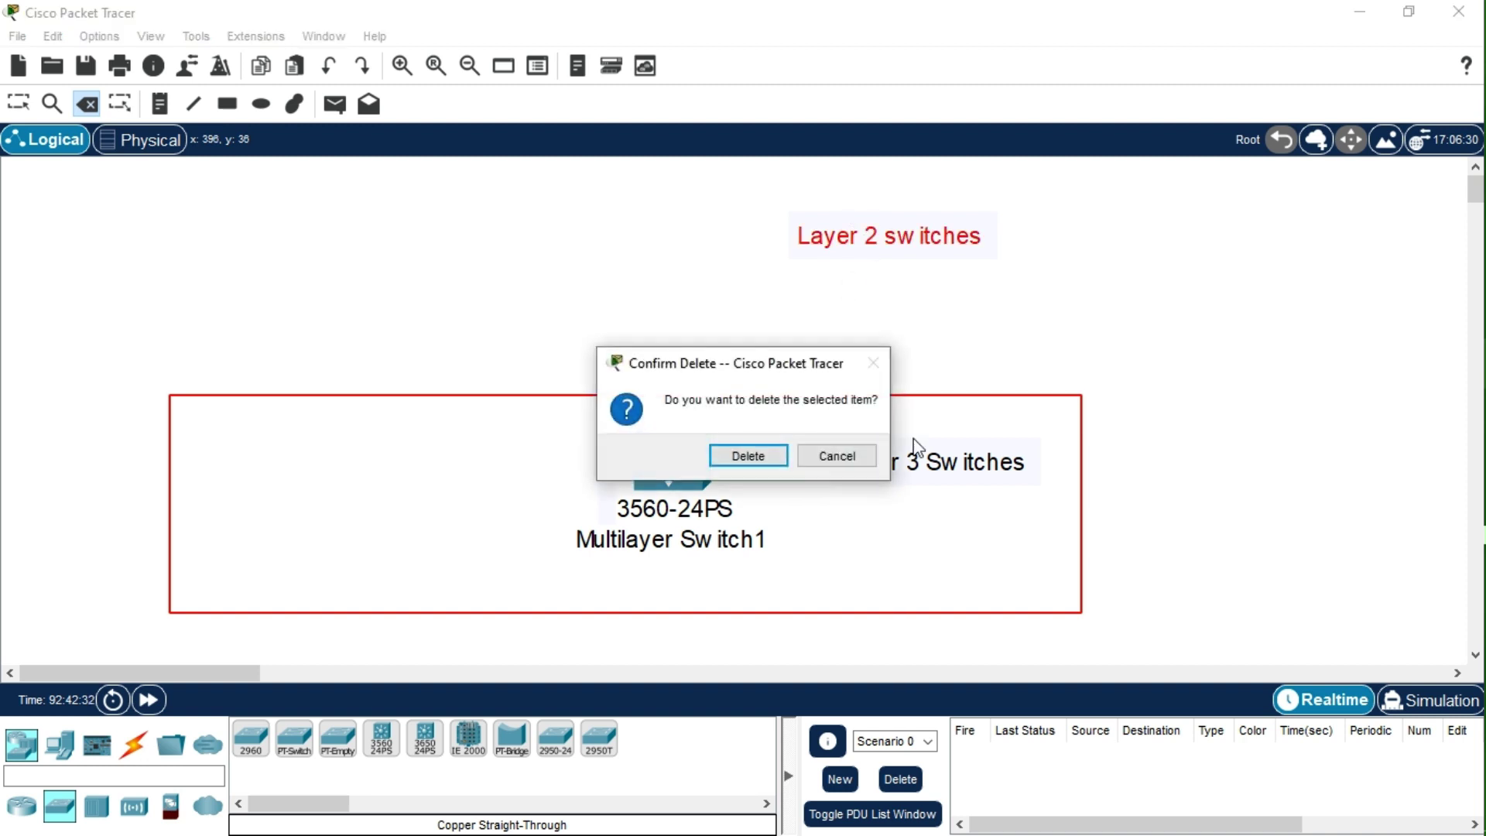
{"action": "left_click", "coordinate": [746, 457]}
{"action": "left_click", "coordinate": [19, 103]}
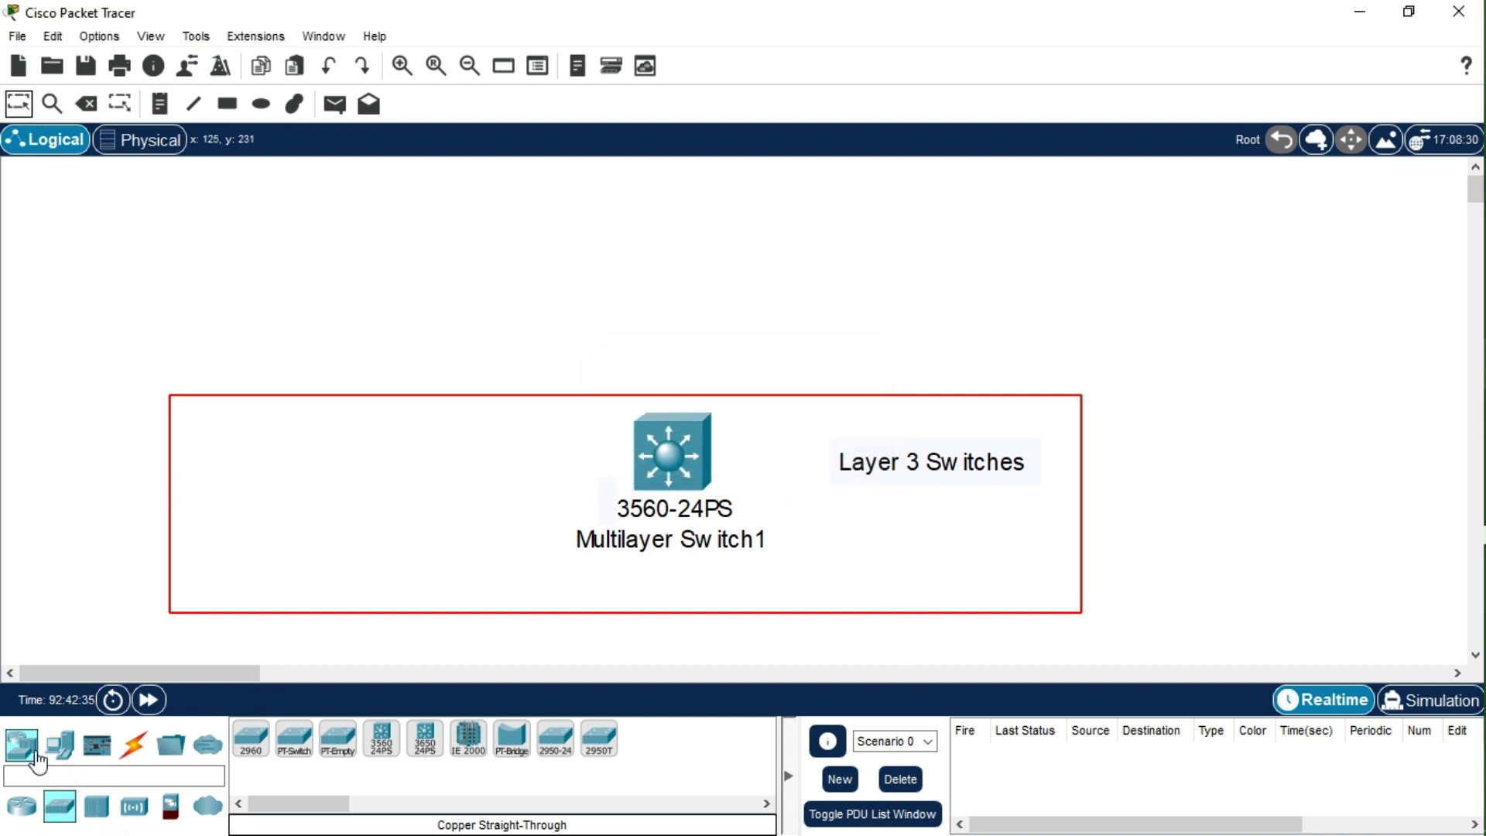
- Add a 3560-24PS multilayer switch inside the red rectangle, to the left of Multilayer Switch1
{"action": "left_click", "coordinate": [61, 749]}
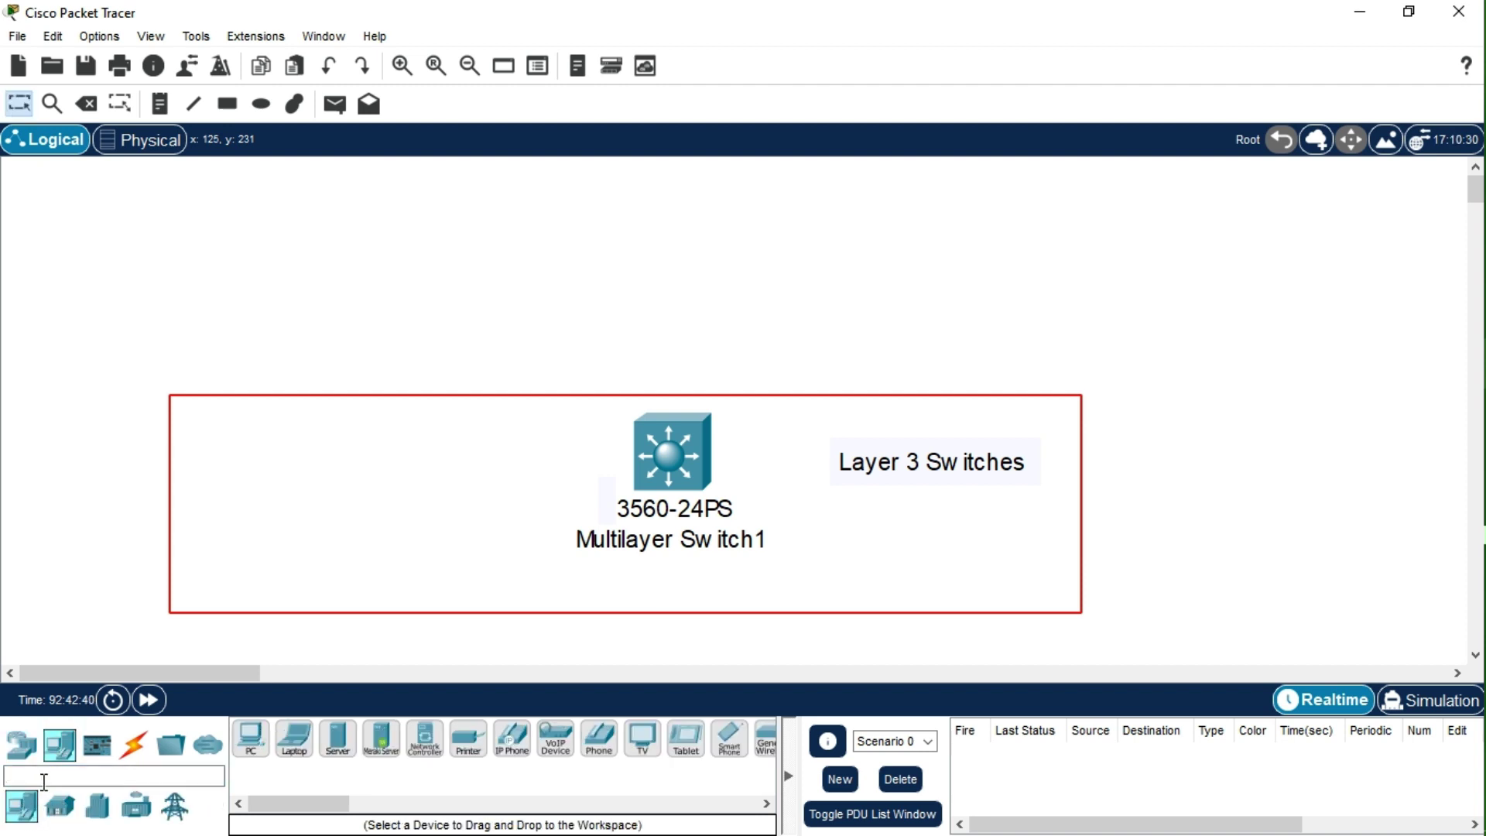
{"action": "left_click", "coordinate": [21, 744]}
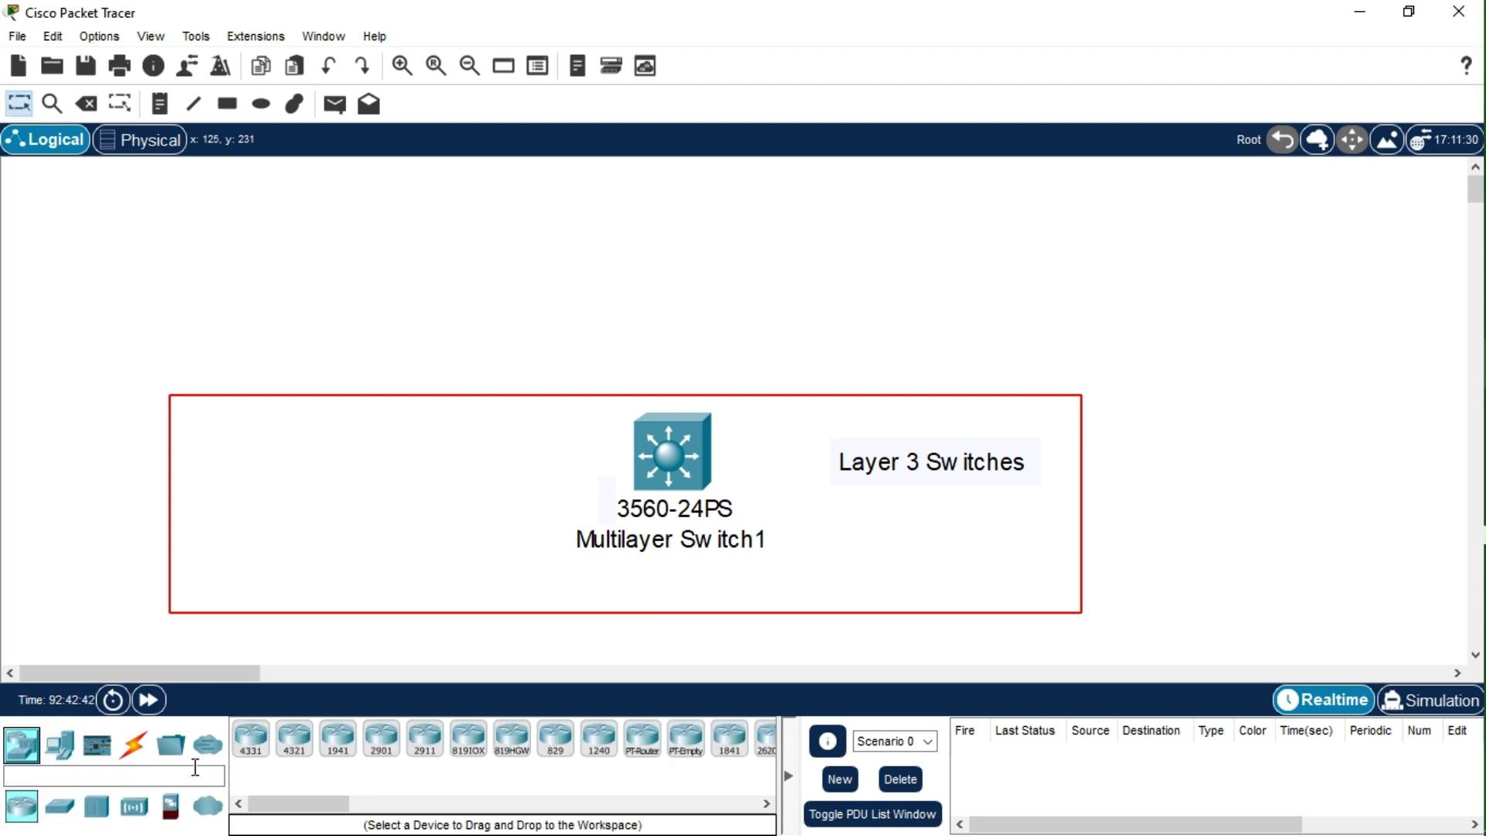
{"action": "left_click", "coordinate": [70, 807]}
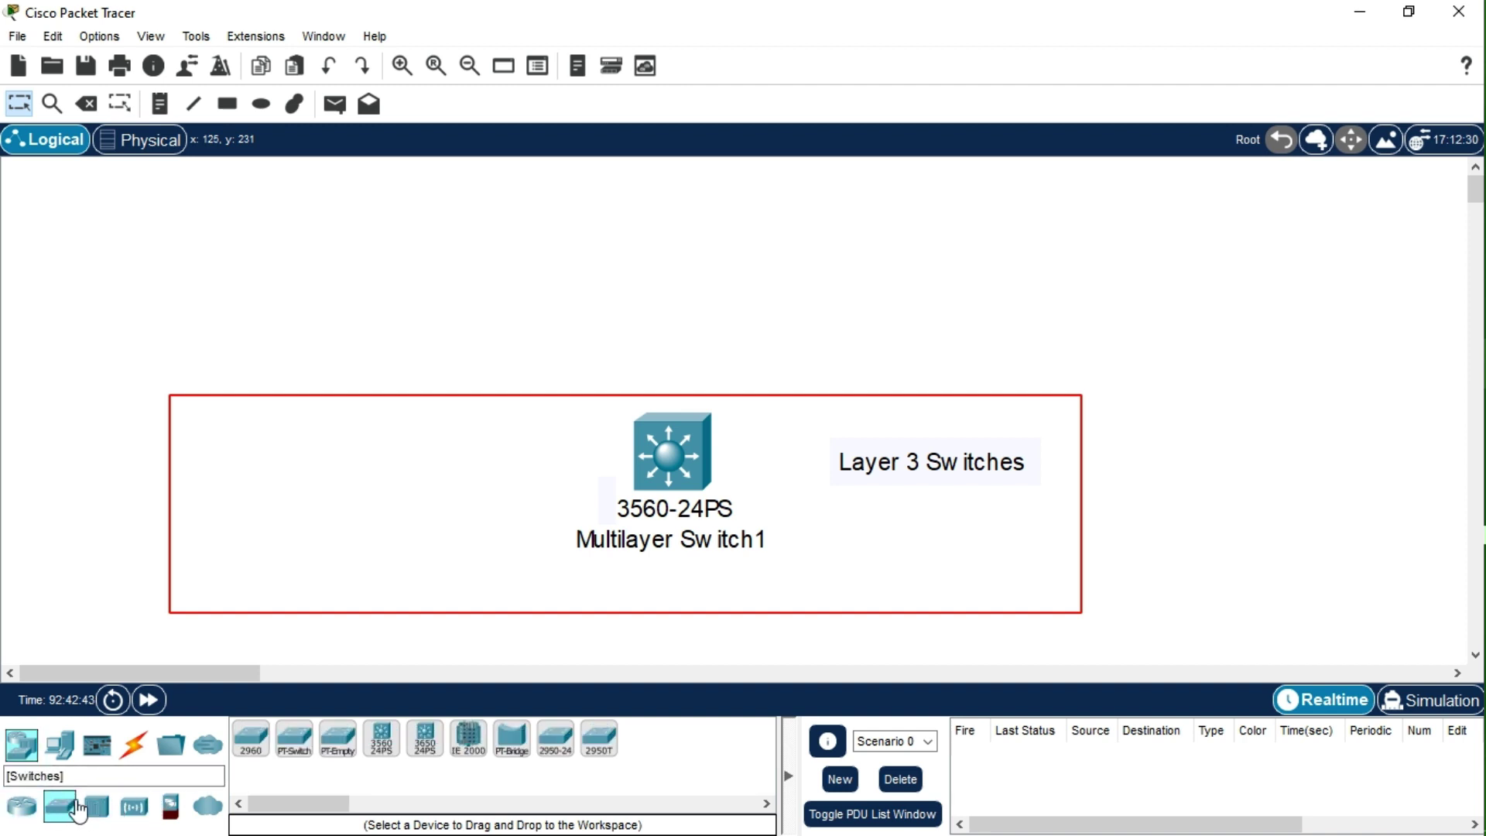
{"action": "left_click_drag", "start_coordinate": [381, 739], "coordinate": [385, 437]}
- Move the red rectangle, both multilayer switches and the "Layer 3 Switches" note to the upper part of the workspace
{"action": "left_click_drag", "start_coordinate": [560, 379], "coordinate": [603, 186]}
{"action": "left_click_drag", "start_coordinate": [427, 464], "coordinate": [395, 270]}
{"action": "left_click_drag", "start_coordinate": [673, 449], "coordinate": [650, 250]}
{"action": "left_click_drag", "start_coordinate": [944, 464], "coordinate": [977, 281]}
{"action": "mouse_move", "coordinate": [668, 249]}
{"action": "left_mouse_down"}
{"action": "mouse_move", "coordinate": [670, 279]}
{"action": "mouse_move", "coordinate": [692, 252]}
{"action": "left_mouse_up"}
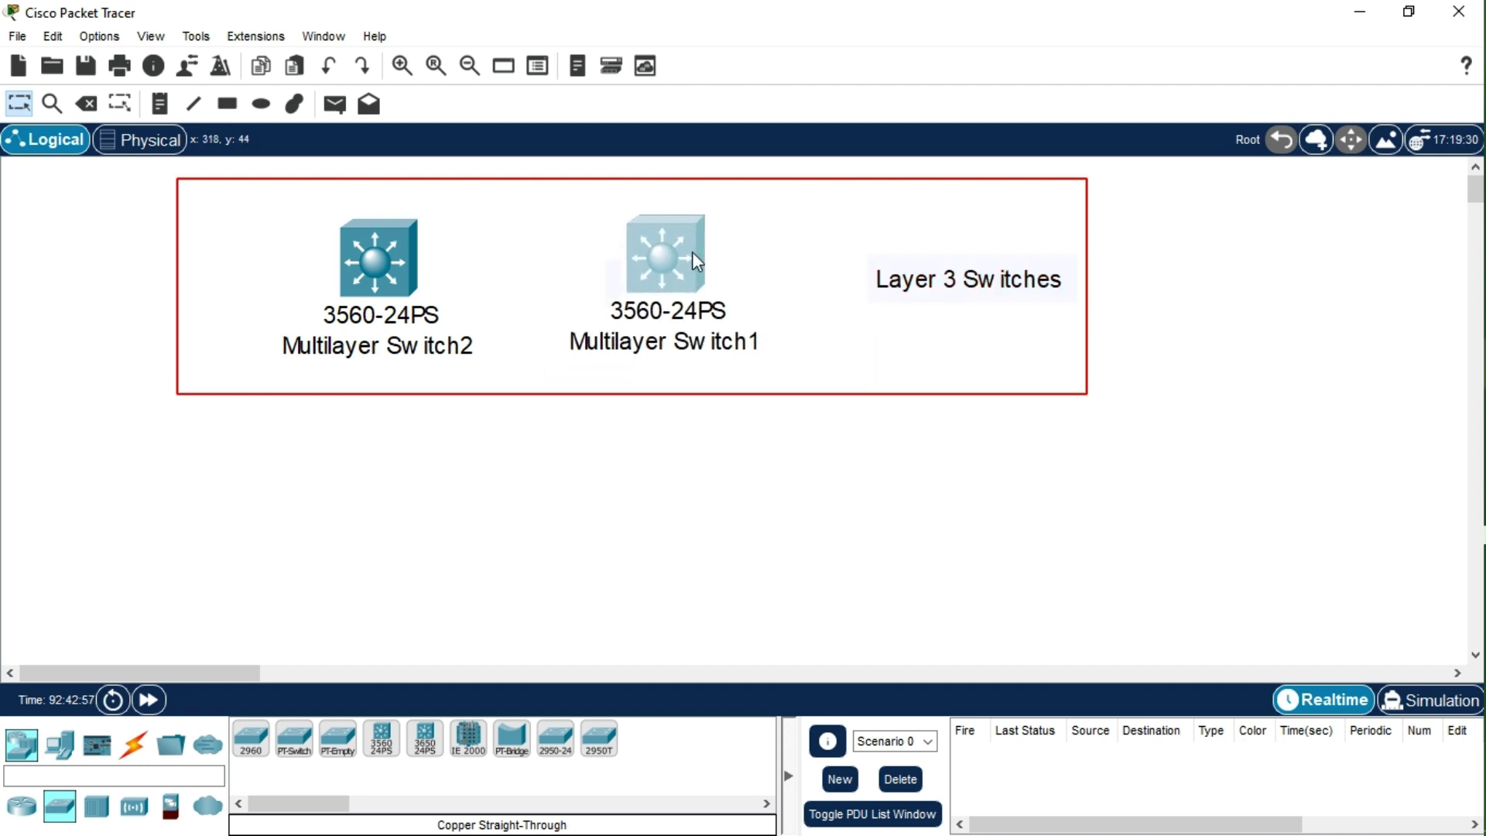
{"action": "left_click", "coordinate": [590, 512]}
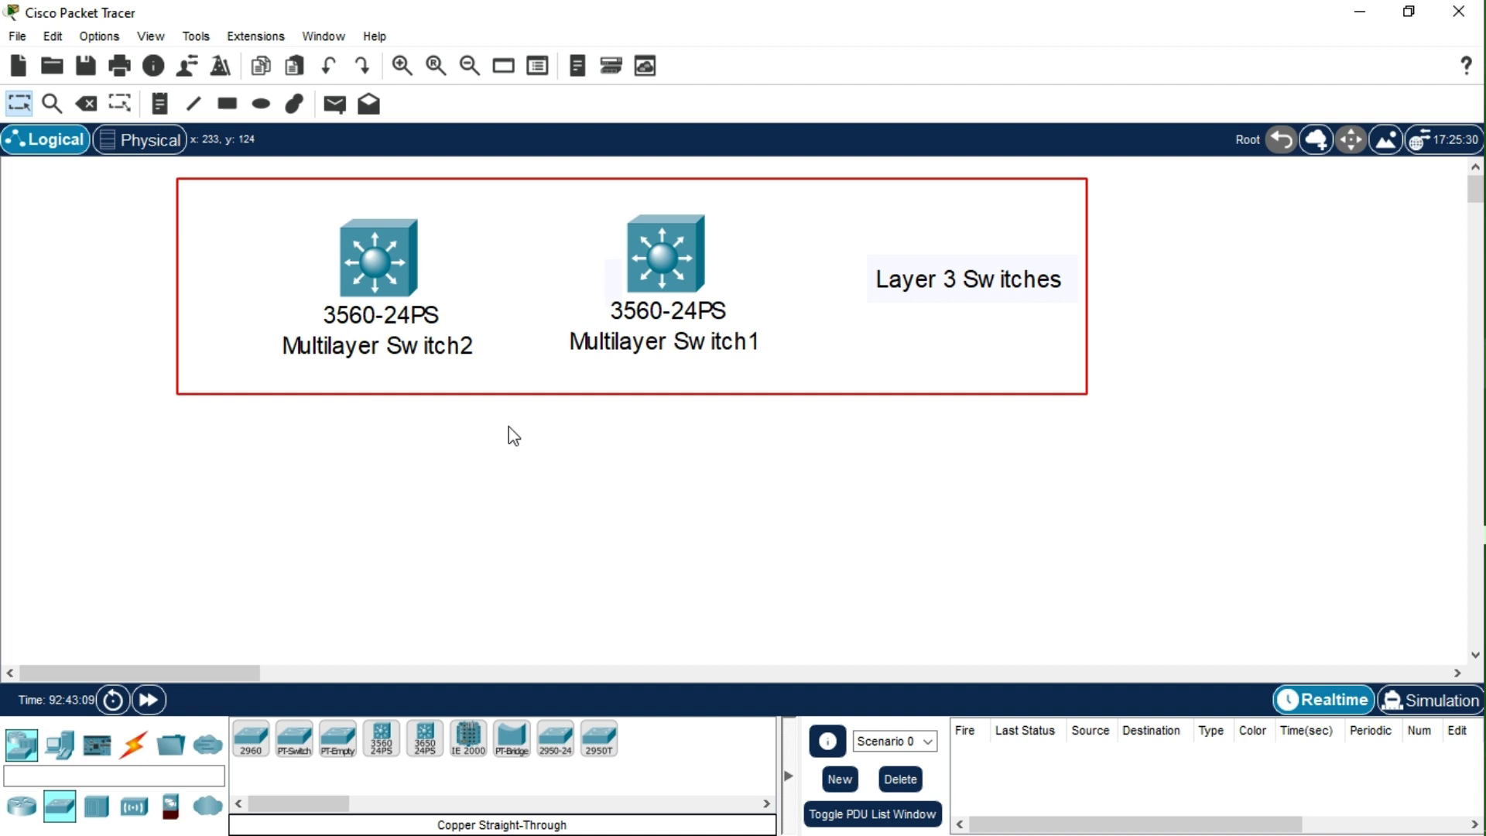
- Connect Multilayer Switch2 to Multilayer Switch1 with a Copper Straight-Through cable
{"action": "left_click", "coordinate": [147, 747]}
{"action": "left_click", "coordinate": [339, 744]}
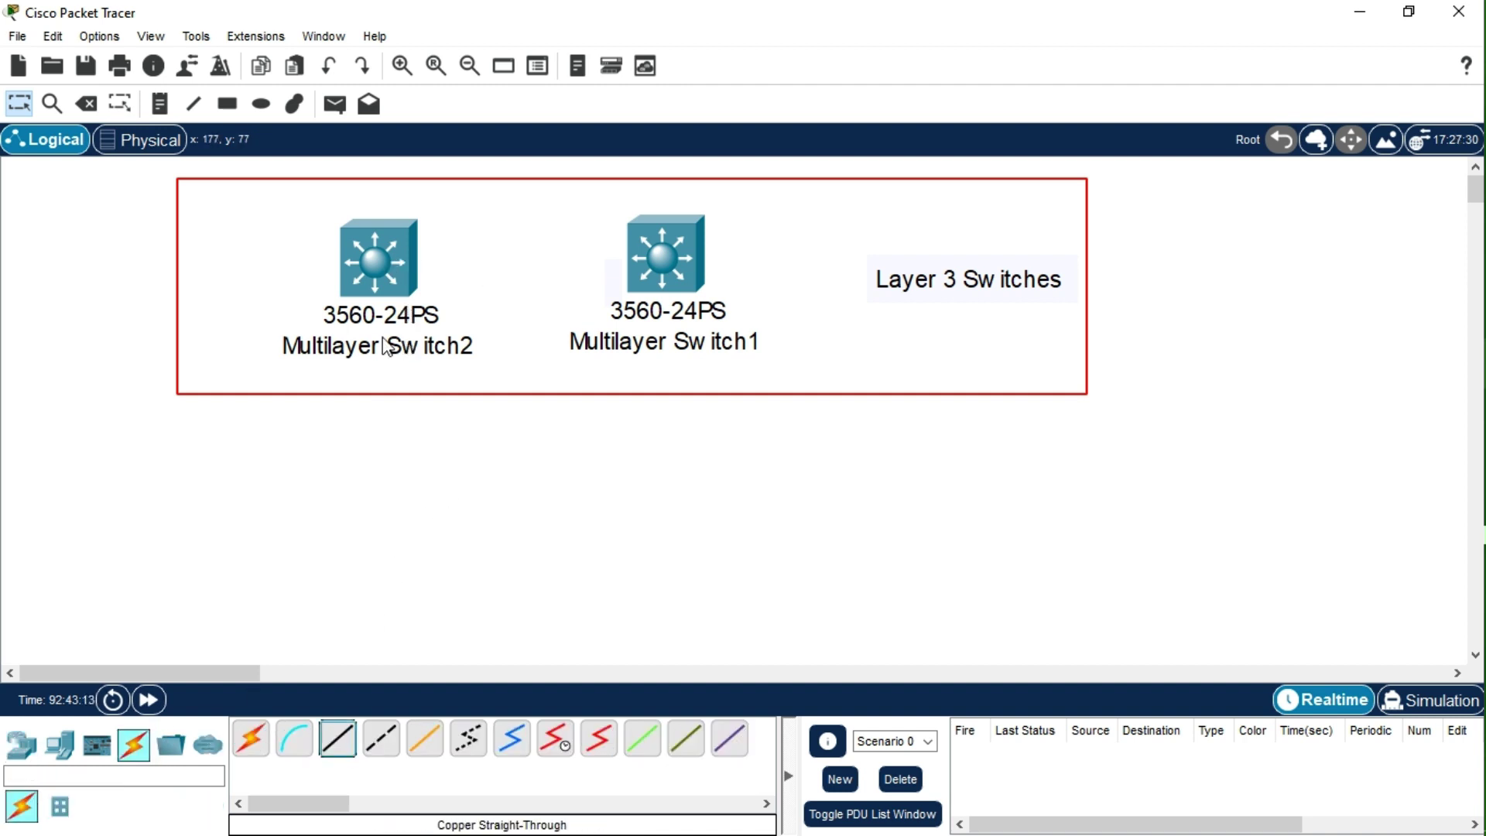
{"action": "left_click", "coordinate": [338, 744]}
{"action": "left_click", "coordinate": [392, 292]}
{"action": "left_click", "coordinate": [471, 53]}
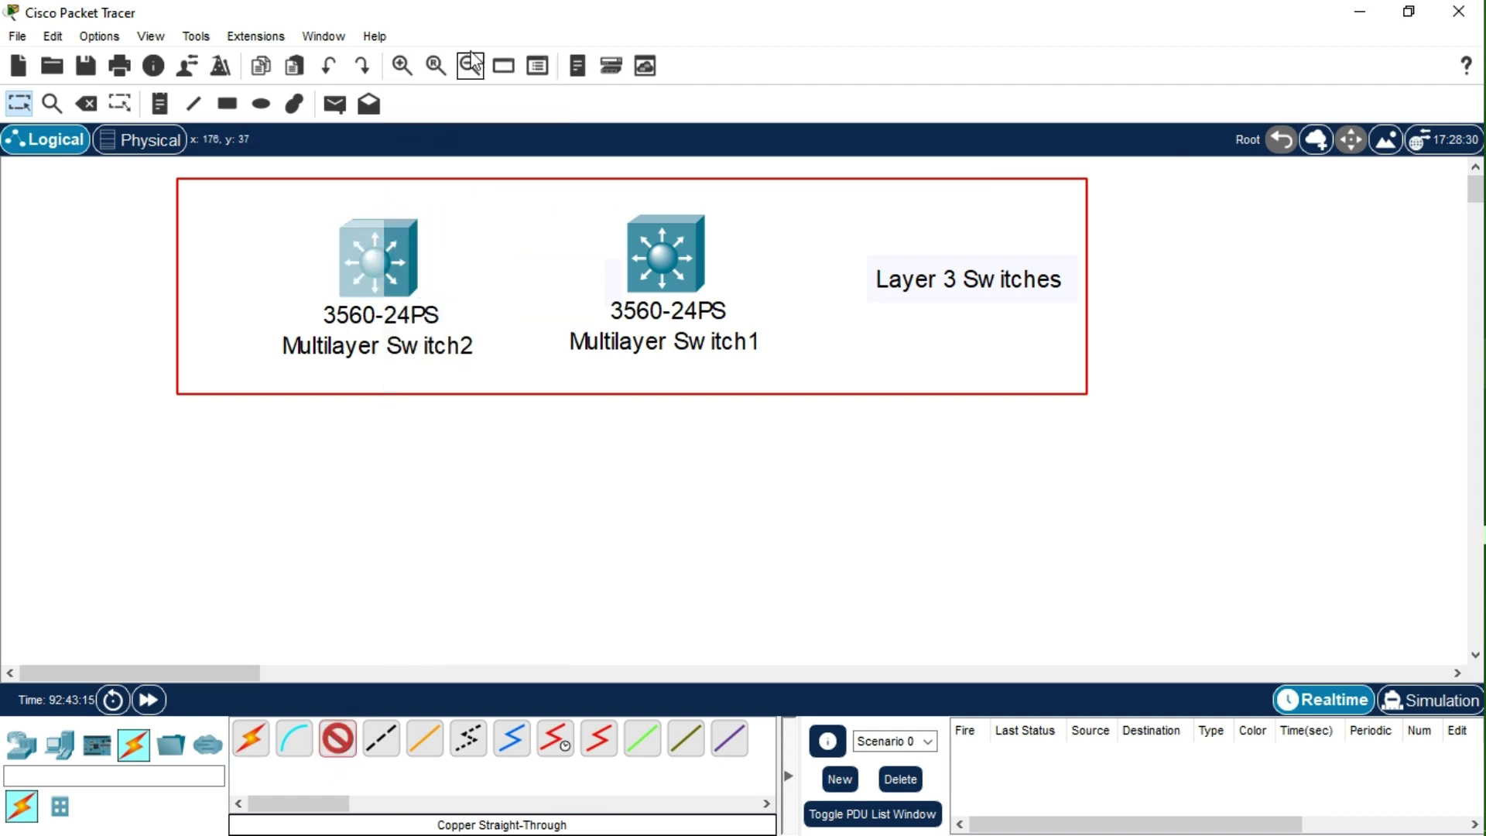
{"action": "left_click", "coordinate": [663, 256]}
{"action": "left_click", "coordinate": [733, 62]}
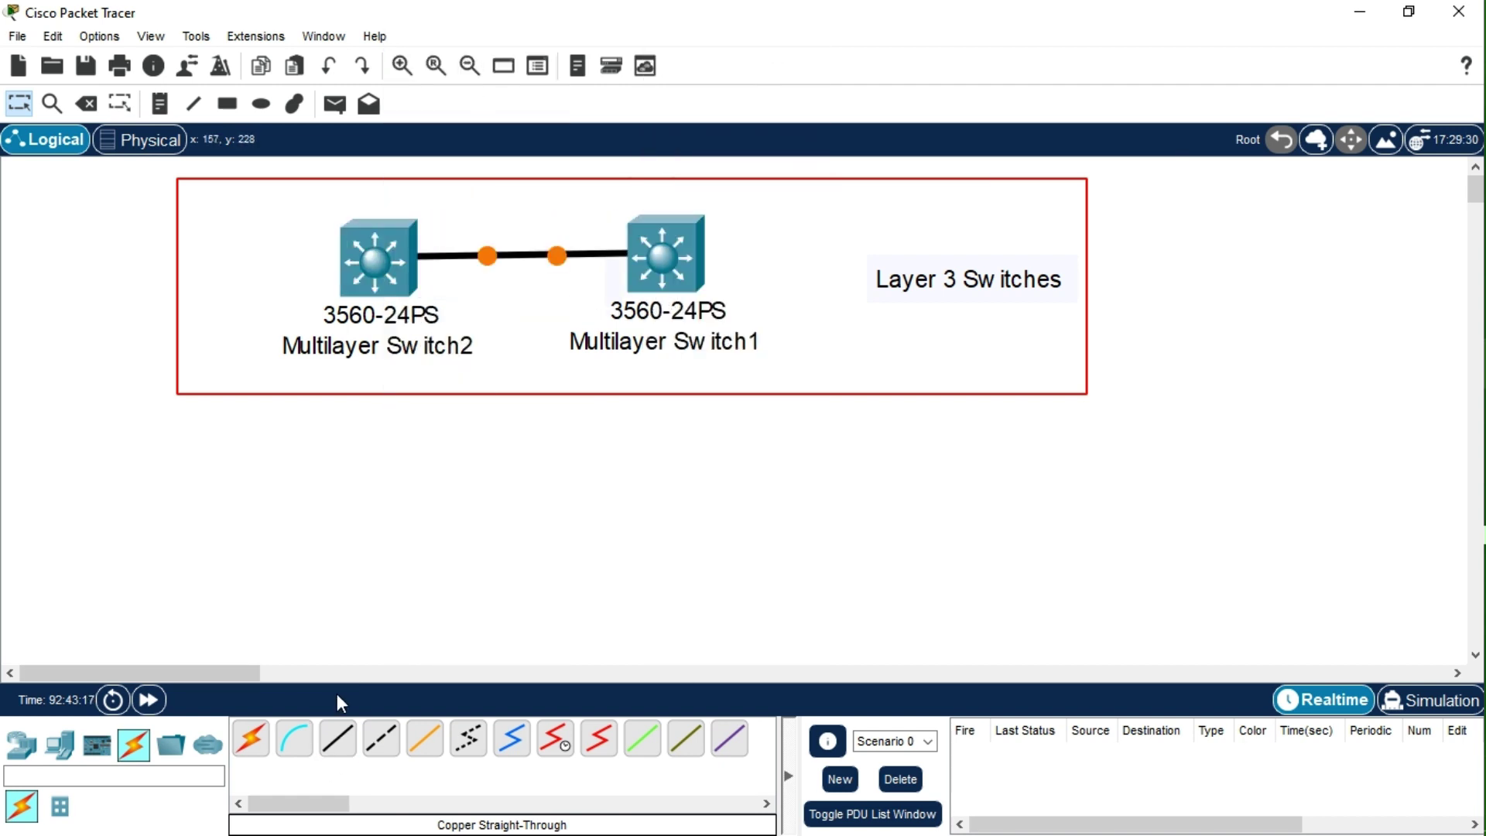
{"action": "left_click", "coordinate": [338, 739]}
{"action": "key", "text": "Escape"}
{"action": "left_click", "coordinate": [377, 275]}
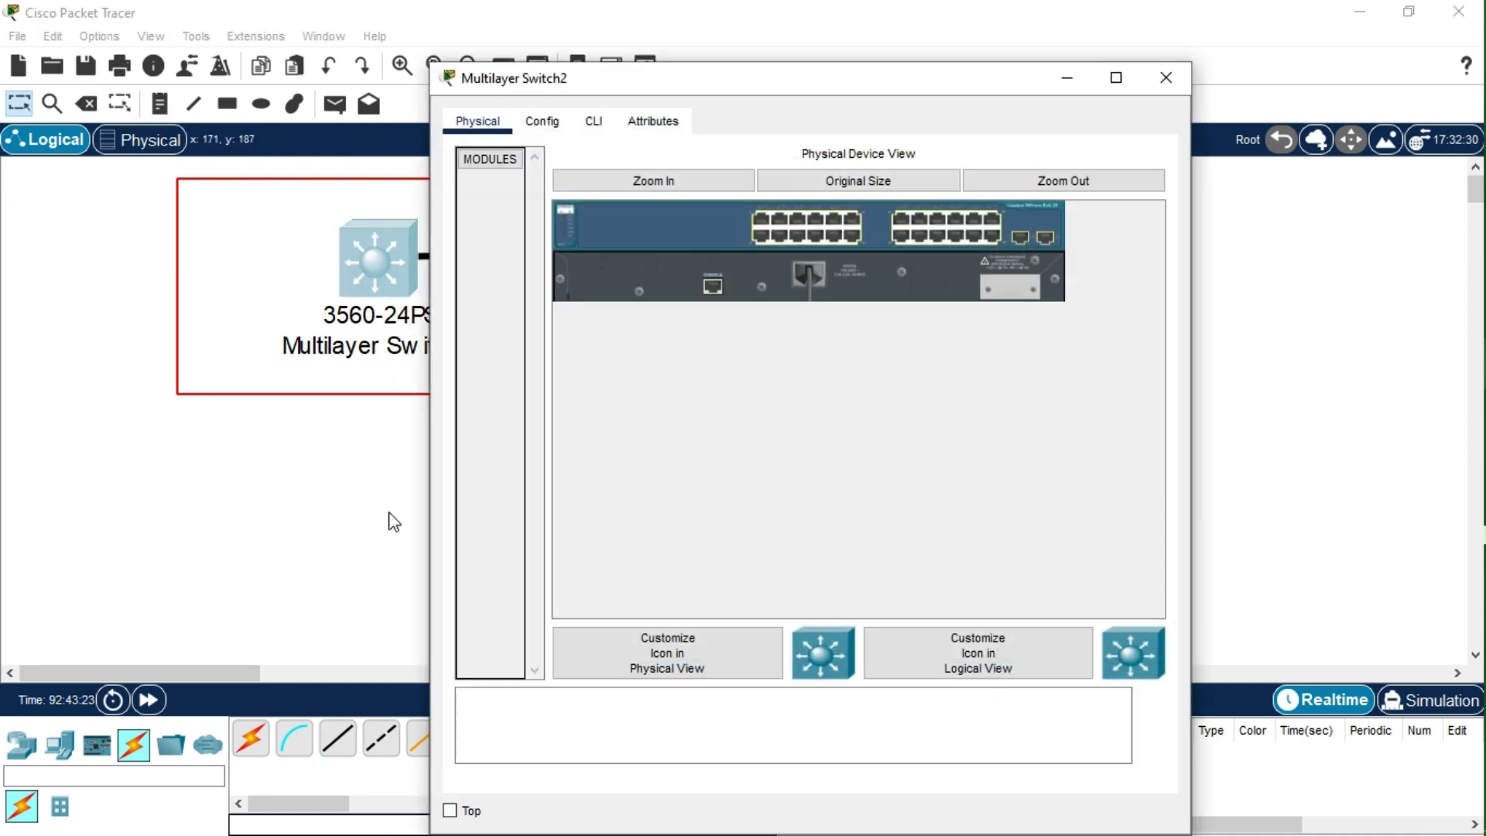
{"action": "left_click", "coordinate": [1166, 77]}
- Connect FastEthernet0/2 of Multilayer Switch2 to FastEthernet0/2 of Multilayer Switch1 with a second Copper Straight-Through cable
{"action": "left_click", "coordinate": [338, 739]}
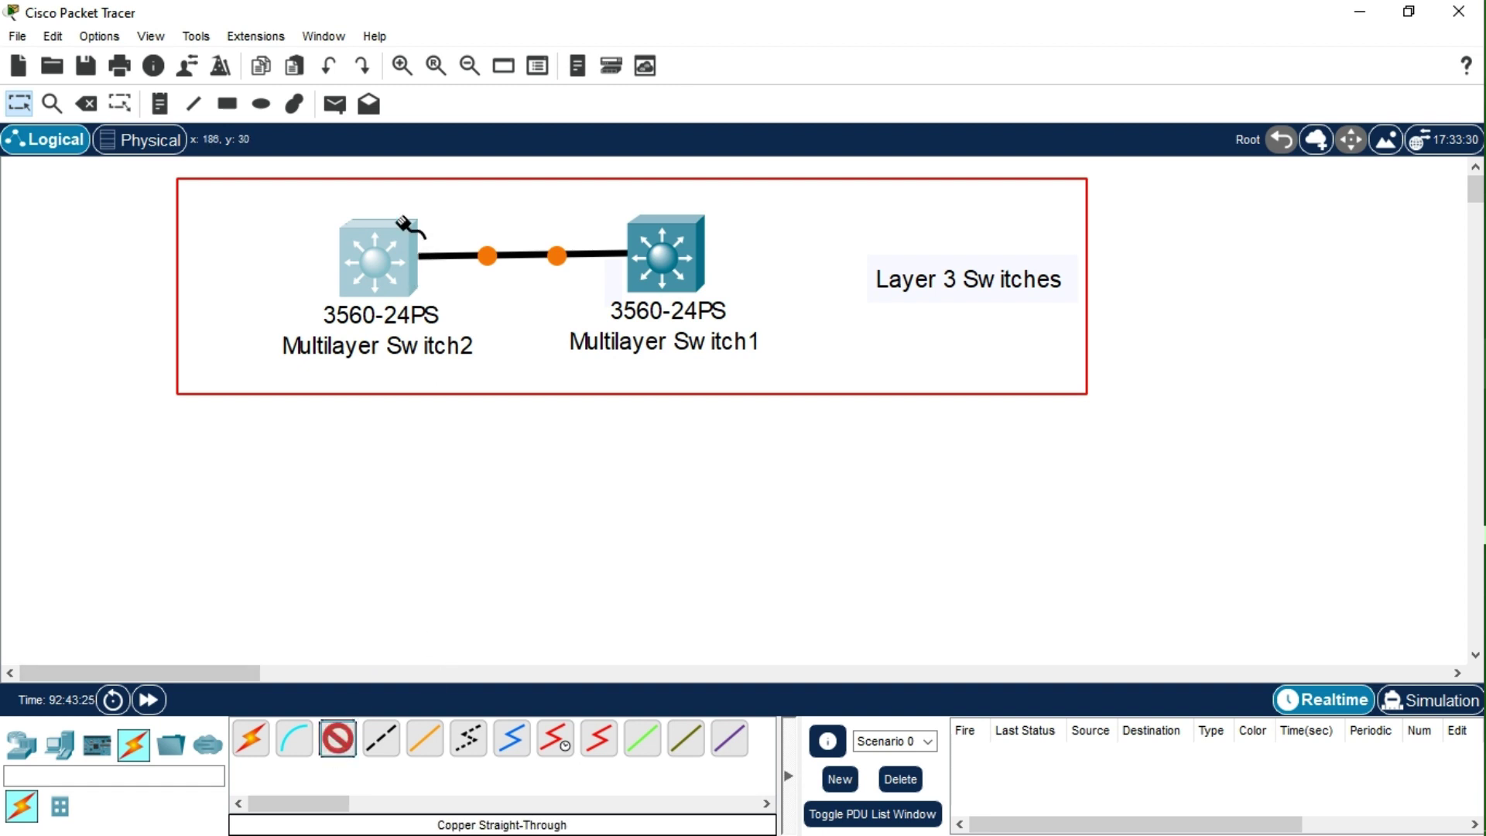
{"action": "left_click", "coordinate": [413, 226]}
{"action": "left_click", "coordinate": [496, 34]}
{"action": "left_click", "coordinate": [633, 246]}
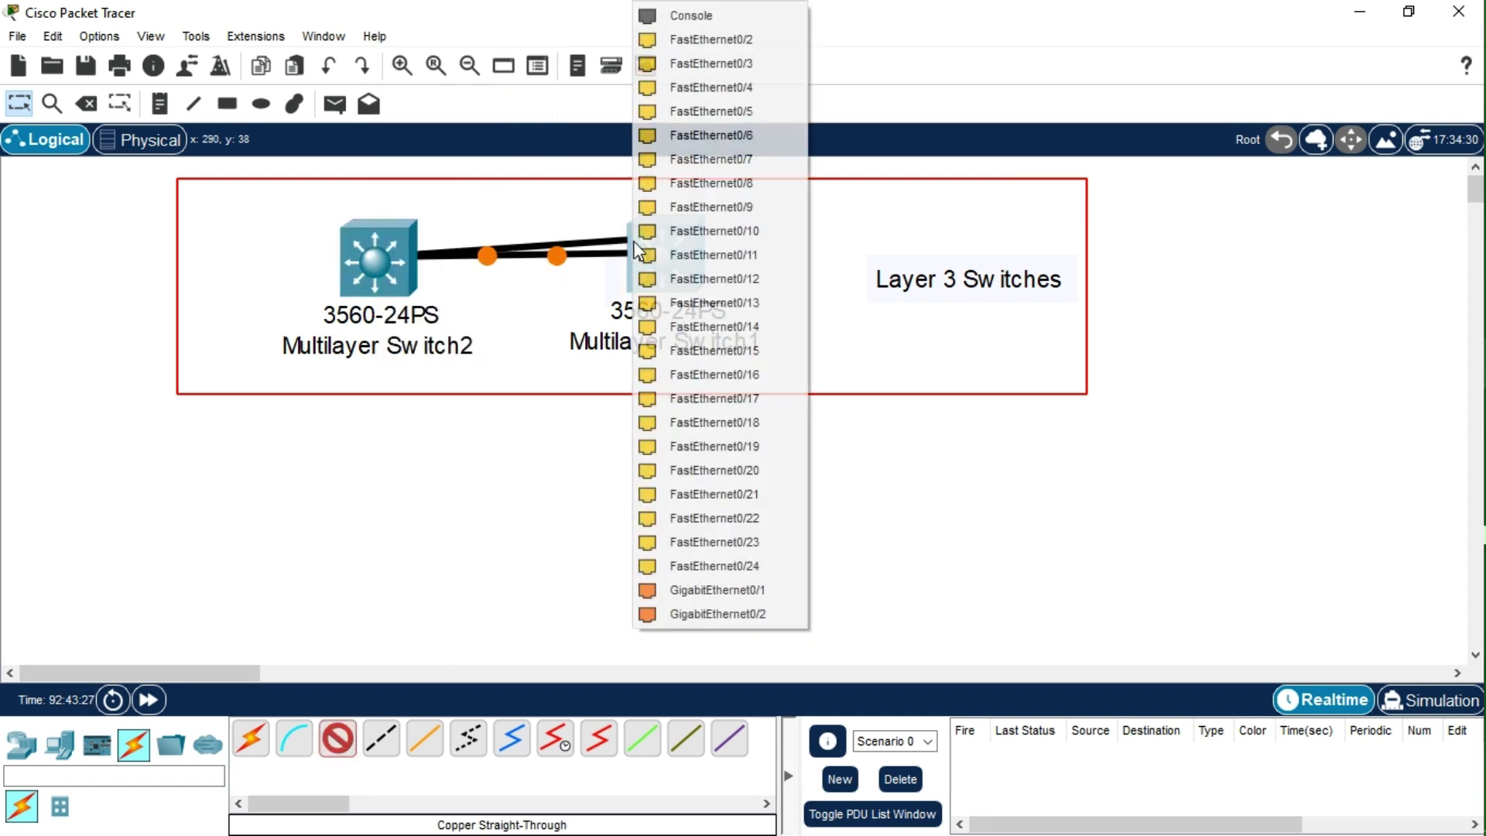
{"action": "left_click", "coordinate": [741, 43]}
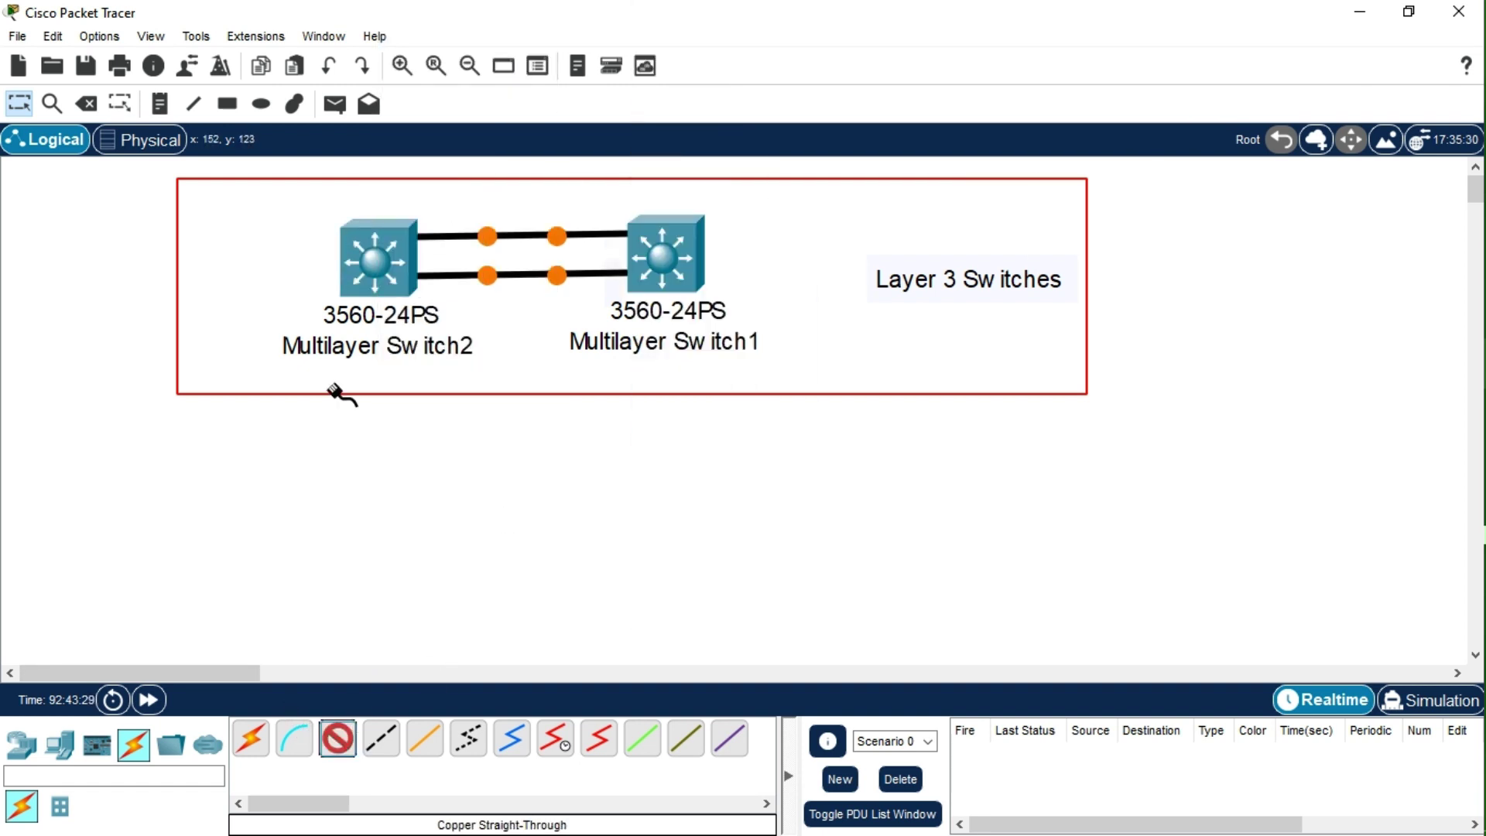
- Add a third Copper Straight-Through link from Multilayer Switch2 to Multilayer Switch1, using FastEthernet0/3 on both ends
{"action": "left_click", "coordinate": [398, 269]}
{"action": "left_click", "coordinate": [522, 56]}
{"action": "left_click", "coordinate": [675, 262]}
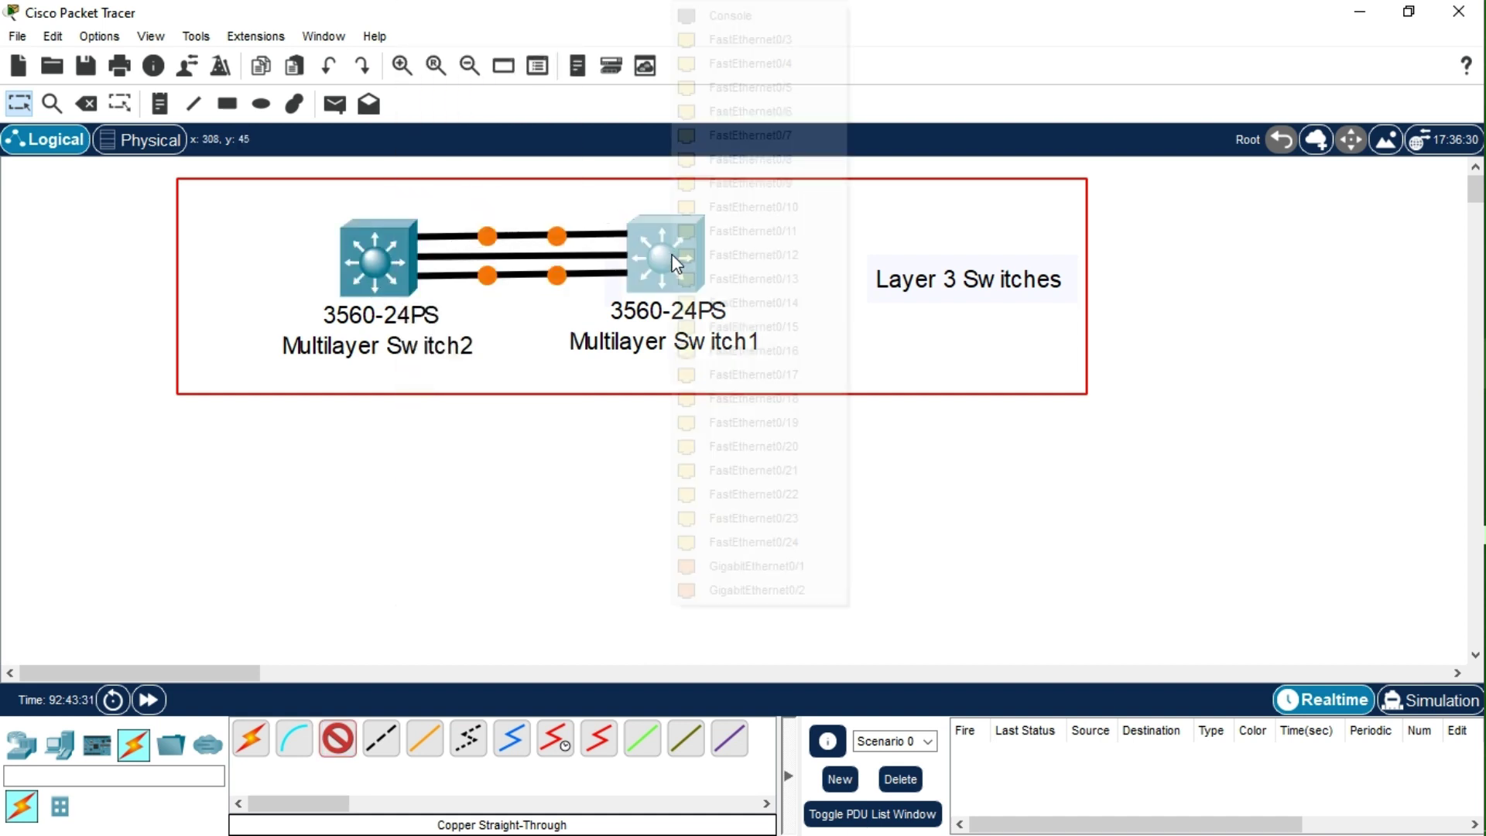
{"action": "left_click", "coordinate": [803, 50]}
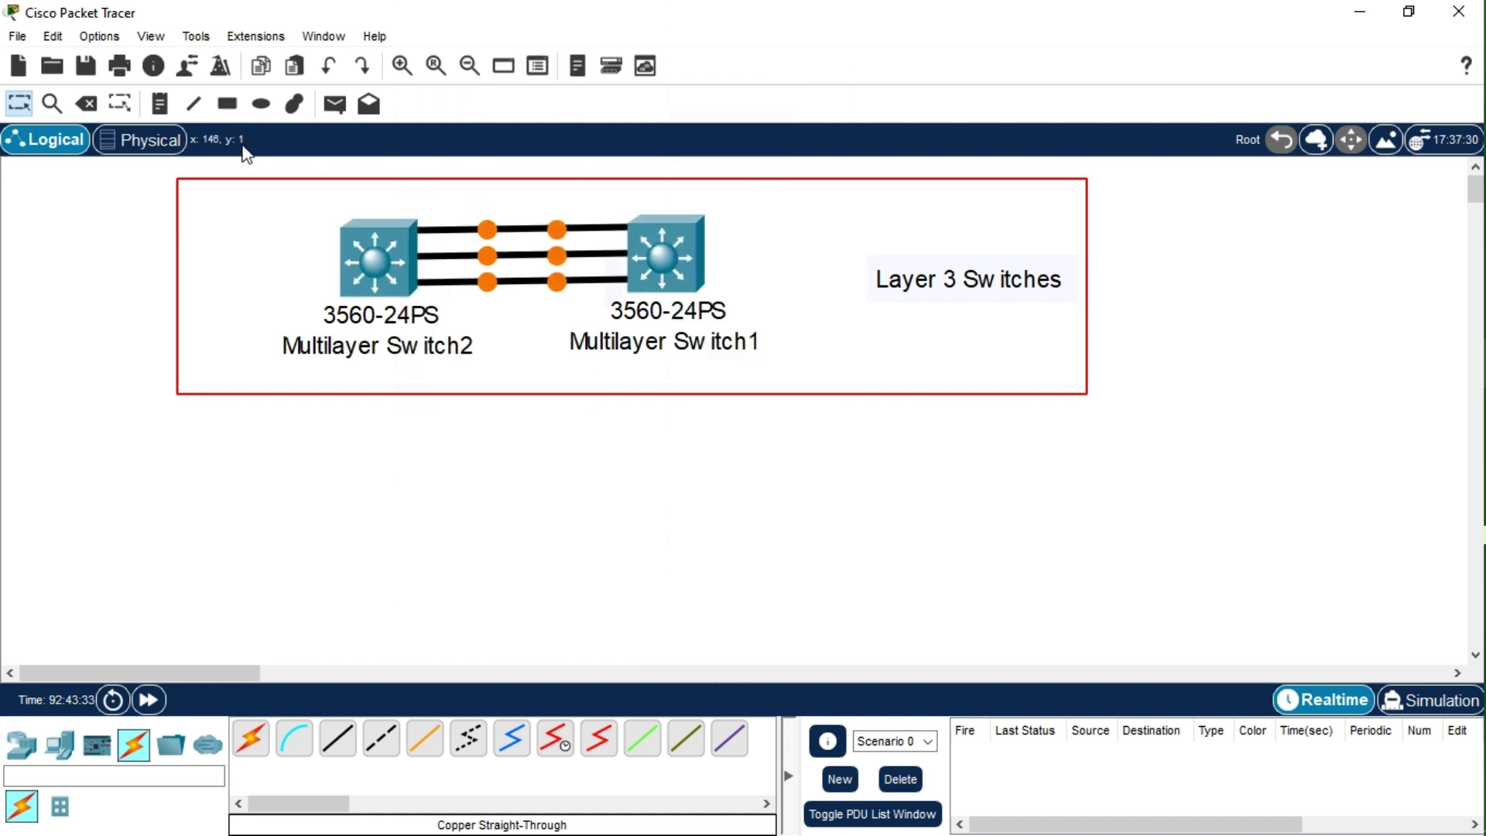
- Place a note reading "192.168.0.1 /24" below the red rectangle, under Multilayer Switch2
{"action": "left_click", "coordinate": [160, 103]}
{"action": "left_click", "coordinate": [325, 424]}
{"action": "type", "text": "192.168.0.1 /24"}
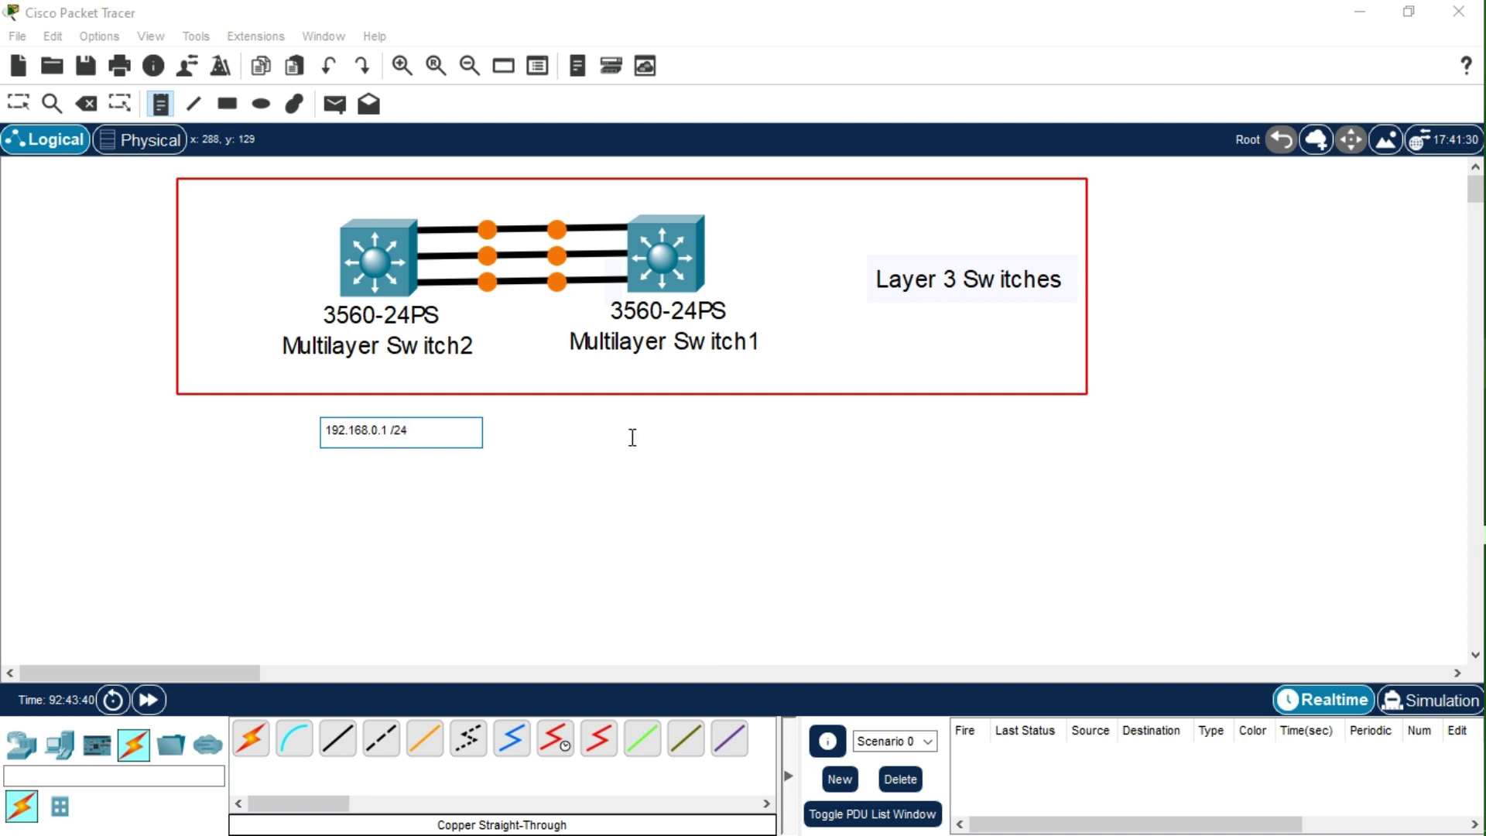
- Place a note reading "192.168.0.2 /24" below the red rectangle, under Multilayer Switch1, and leave note placement
{"action": "left_click", "coordinate": [678, 424]}
{"action": "left_click", "coordinate": [619, 424]}
{"action": "type", "text": "192.168.0."}
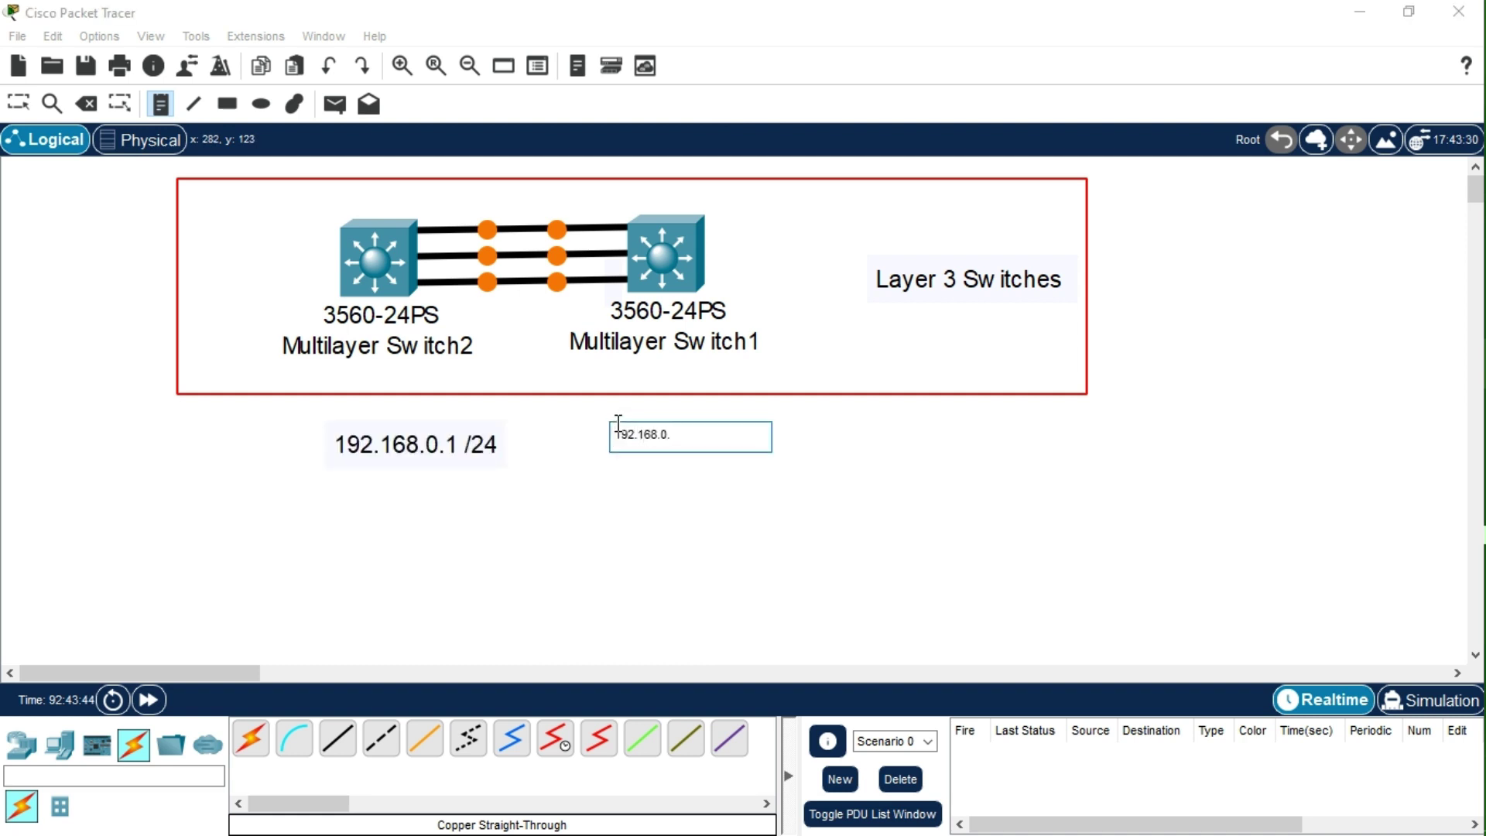
{"action": "type", "text": "2 /24"}
{"action": "left_click", "coordinate": [23, 108]}
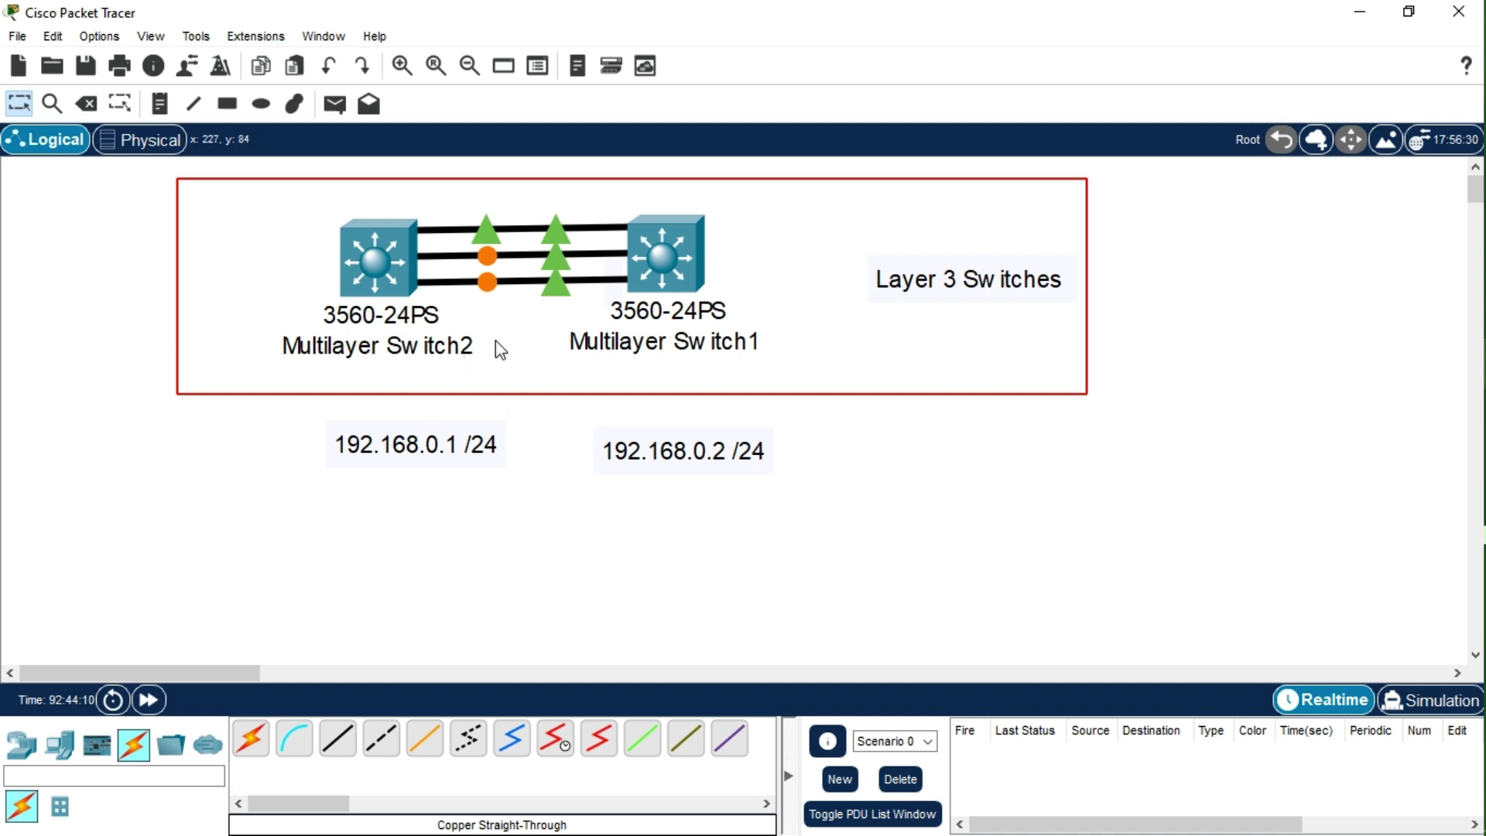
- Open the command line interface of Multilayer Switch1, with its window moved clear of the topology
{"action": "left_click", "coordinate": [377, 257]}
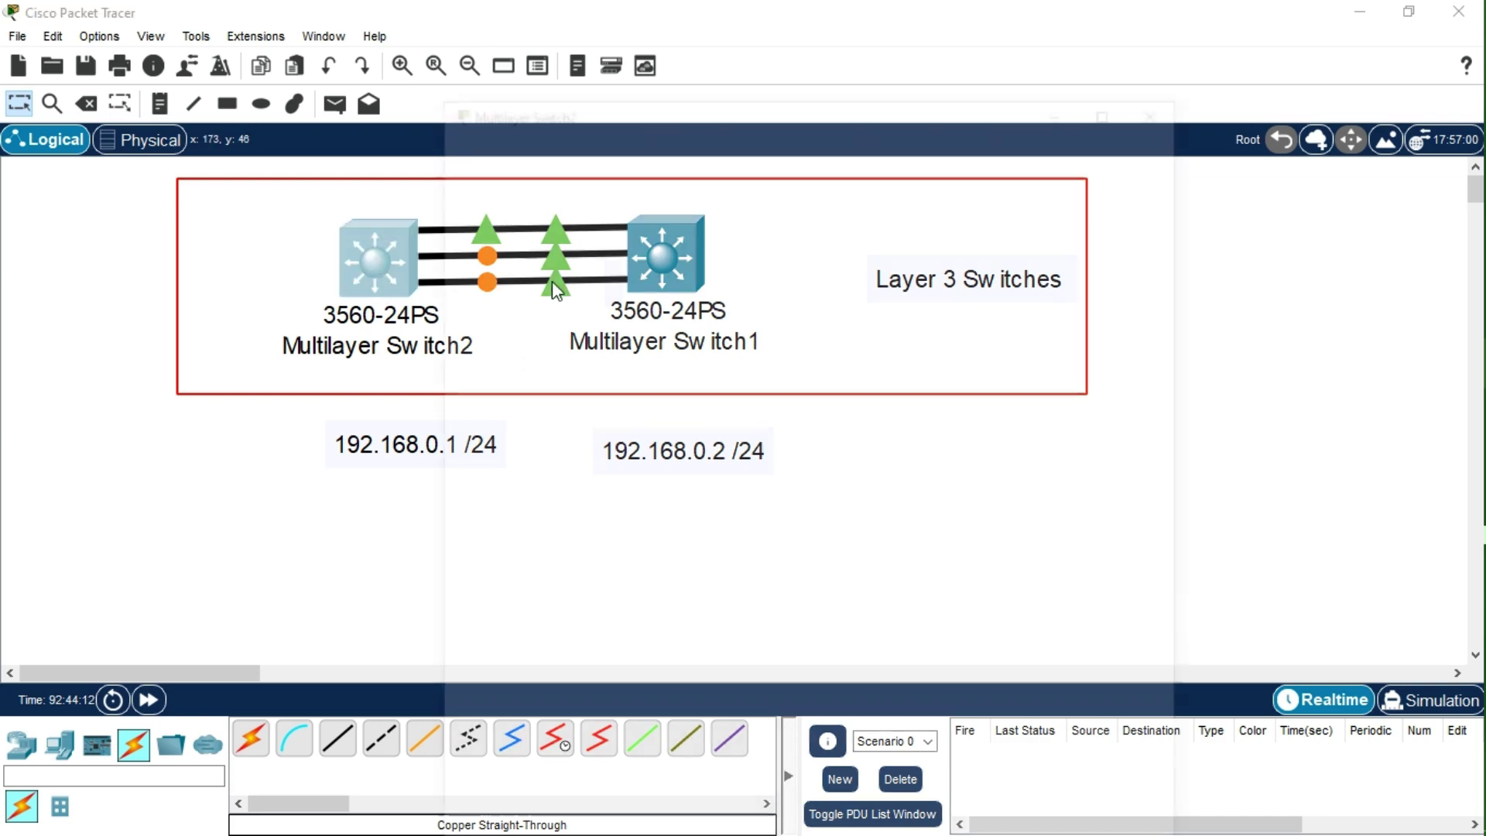
{"action": "left_click", "coordinate": [1085, 76]}
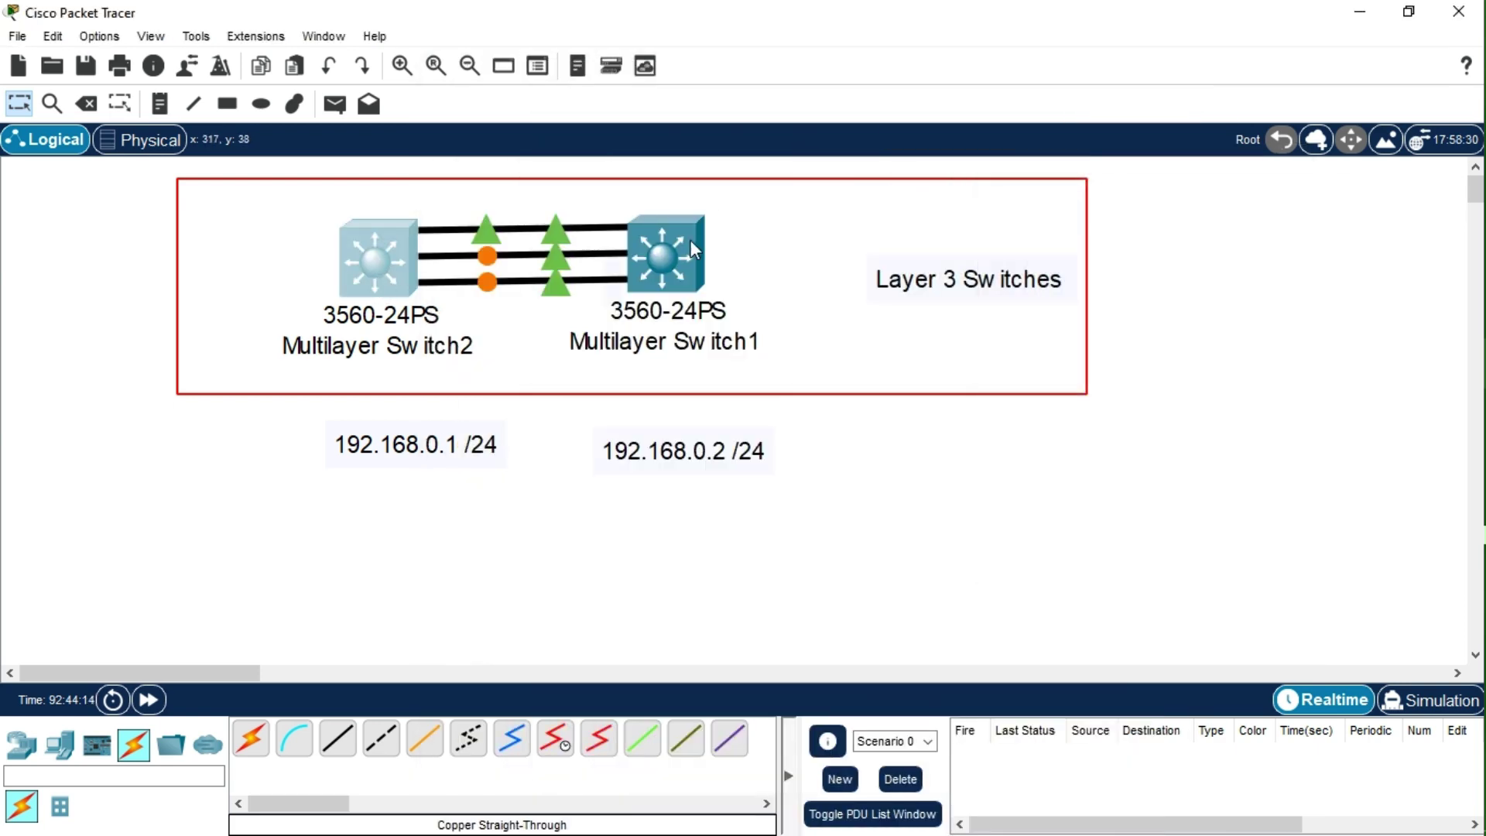
{"action": "left_click", "coordinate": [681, 255]}
{"action": "left_click_drag", "start_coordinate": [860, 87], "coordinate": [1167, 67]}
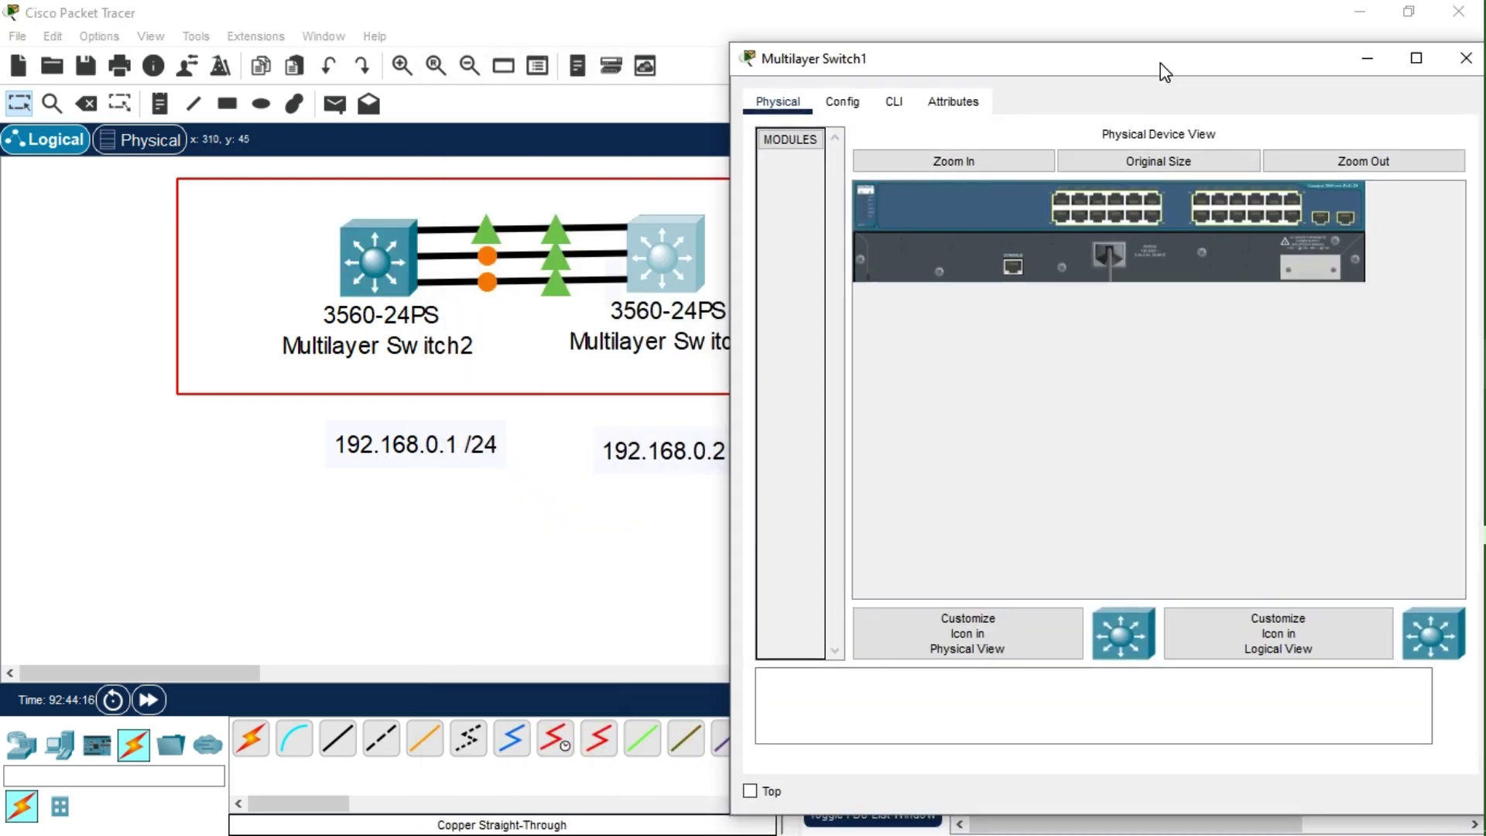
{"action": "left_click", "coordinate": [899, 101]}
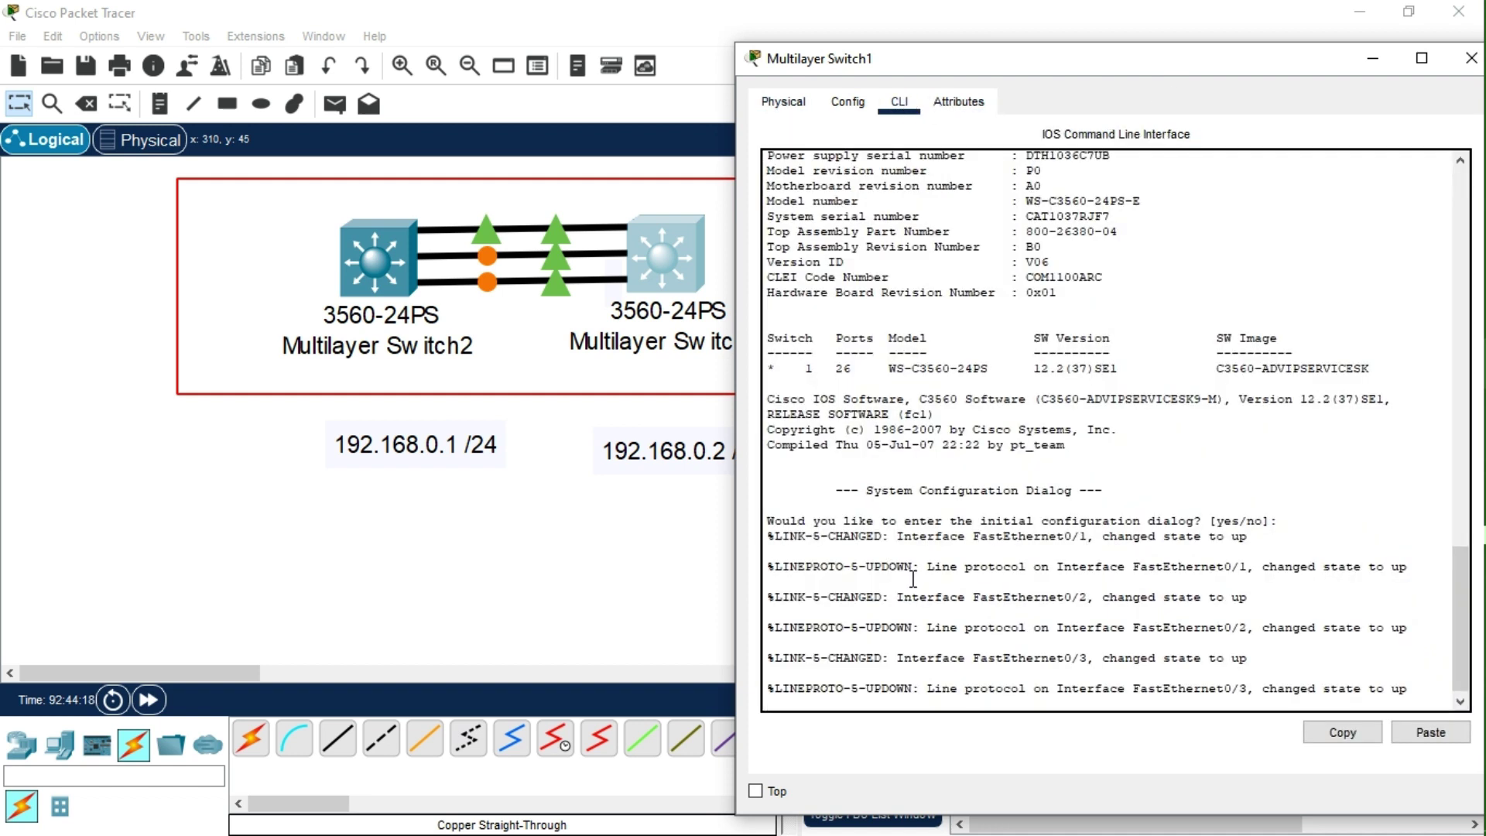
- Answer no to the initial configuration dialog on Multilayer Switch1 and enter privileged EXEC mode
{"action": "key", "text": "Return"}
{"action": "key", "text": "Return"}
{"action": "key", "text": "Return"}
{"action": "key", "text": "Return"}
{"action": "key", "text": "Return"}
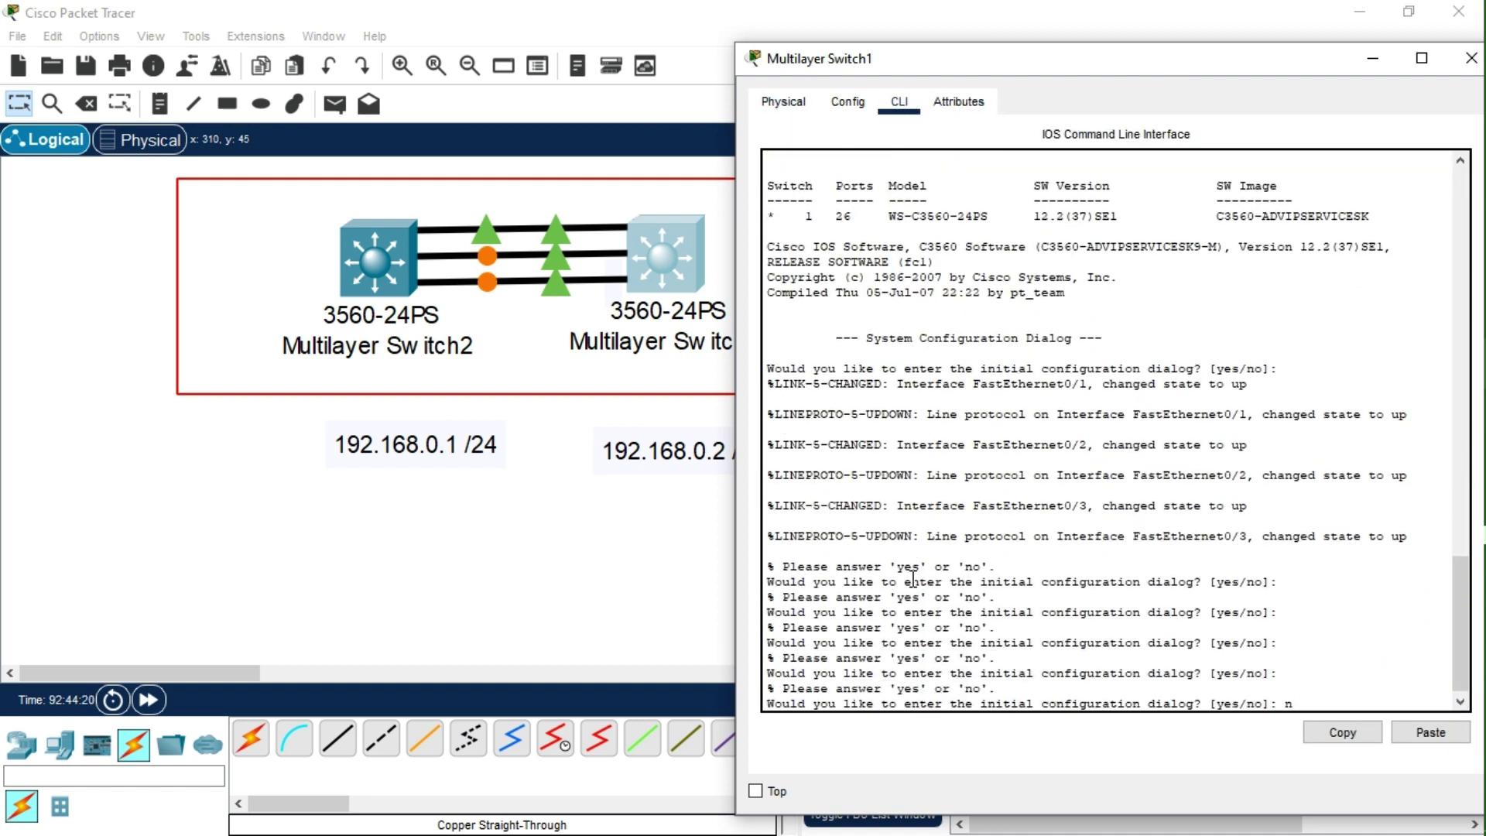
{"action": "type", "text": "nop"}
{"action": "key", "text": "BackSpace"}
{"action": "key", "text": "Return"}
{"action": "key", "text": "Return"}
{"action": "key", "text": "Return"}
{"action": "type", "text": "en"}
{"action": "key", "text": "Return"}
- Run show spanning-tree on Multilayer Switch1
{"action": "type", "text": "sho"}
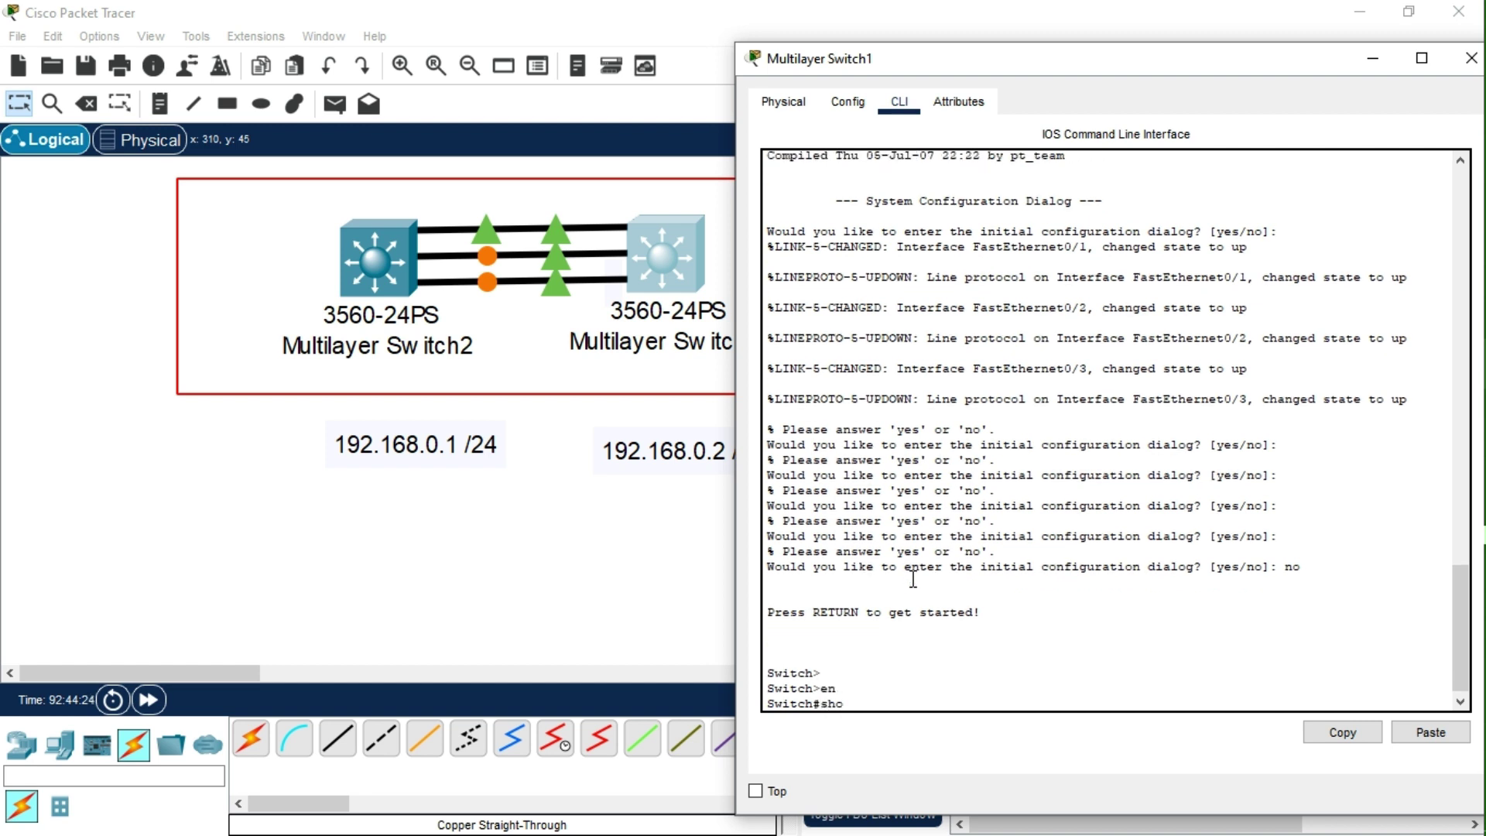
{"action": "type", "text": "w sp"}
{"action": "key", "text": "Tab"}
{"action": "key", "text": "Return"}
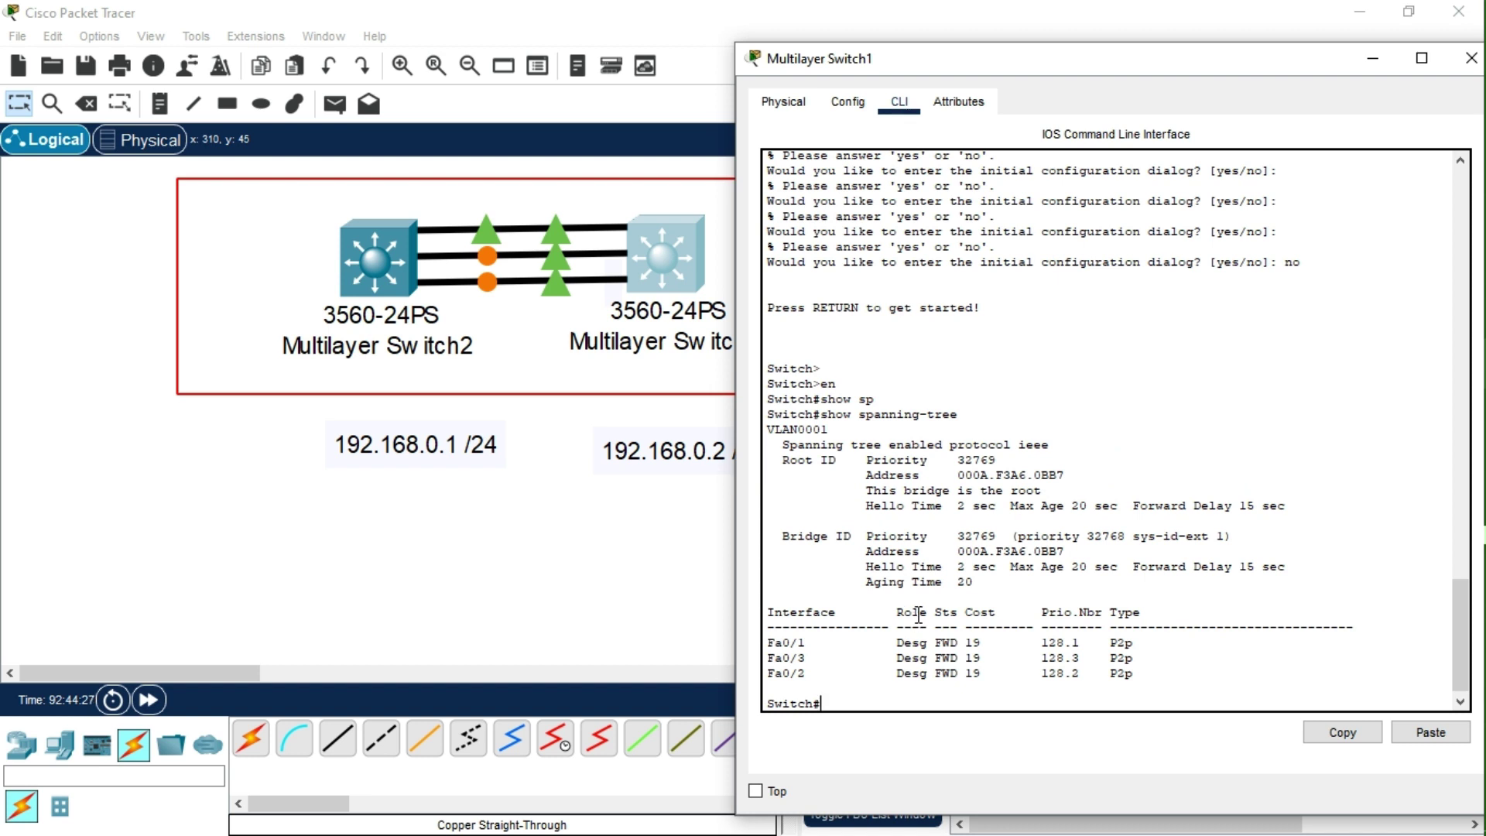
- Examine the Bridge ID and Root ID details in Multilayer Switch1's spanning-tree output
{"action": "left_click_drag", "start_coordinate": [1065, 551], "coordinate": [805, 561]}
{"action": "left_click_drag", "start_coordinate": [782, 536], "coordinate": [976, 585]}
{"action": "left_click", "coordinate": [783, 625]}
{"action": "left_click_drag", "start_coordinate": [774, 459], "coordinate": [849, 464]}
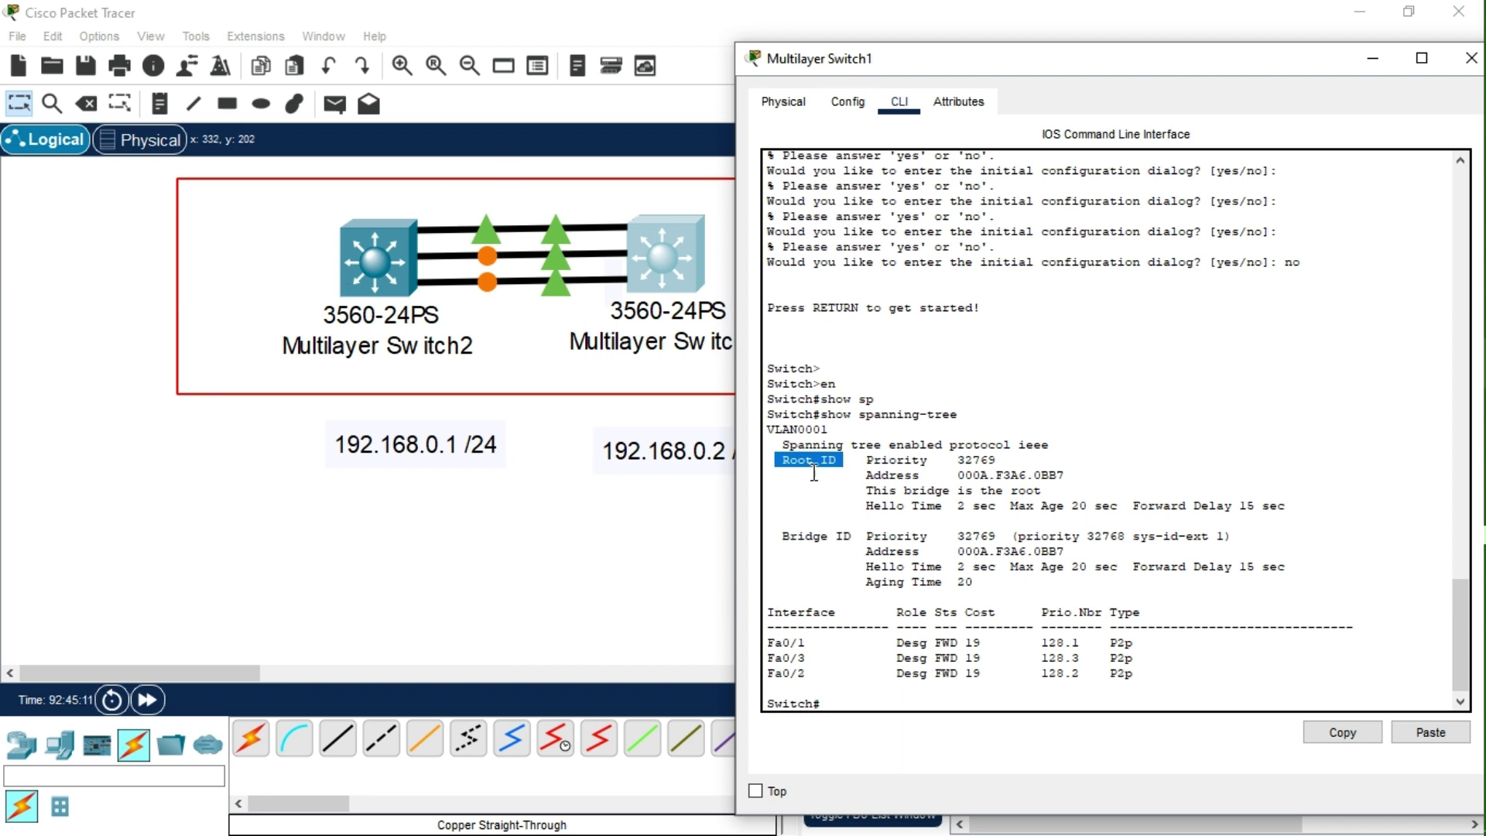
{"action": "left_click_drag", "start_coordinate": [866, 459], "coordinate": [1286, 507]}
{"action": "left_click", "coordinate": [856, 464]}
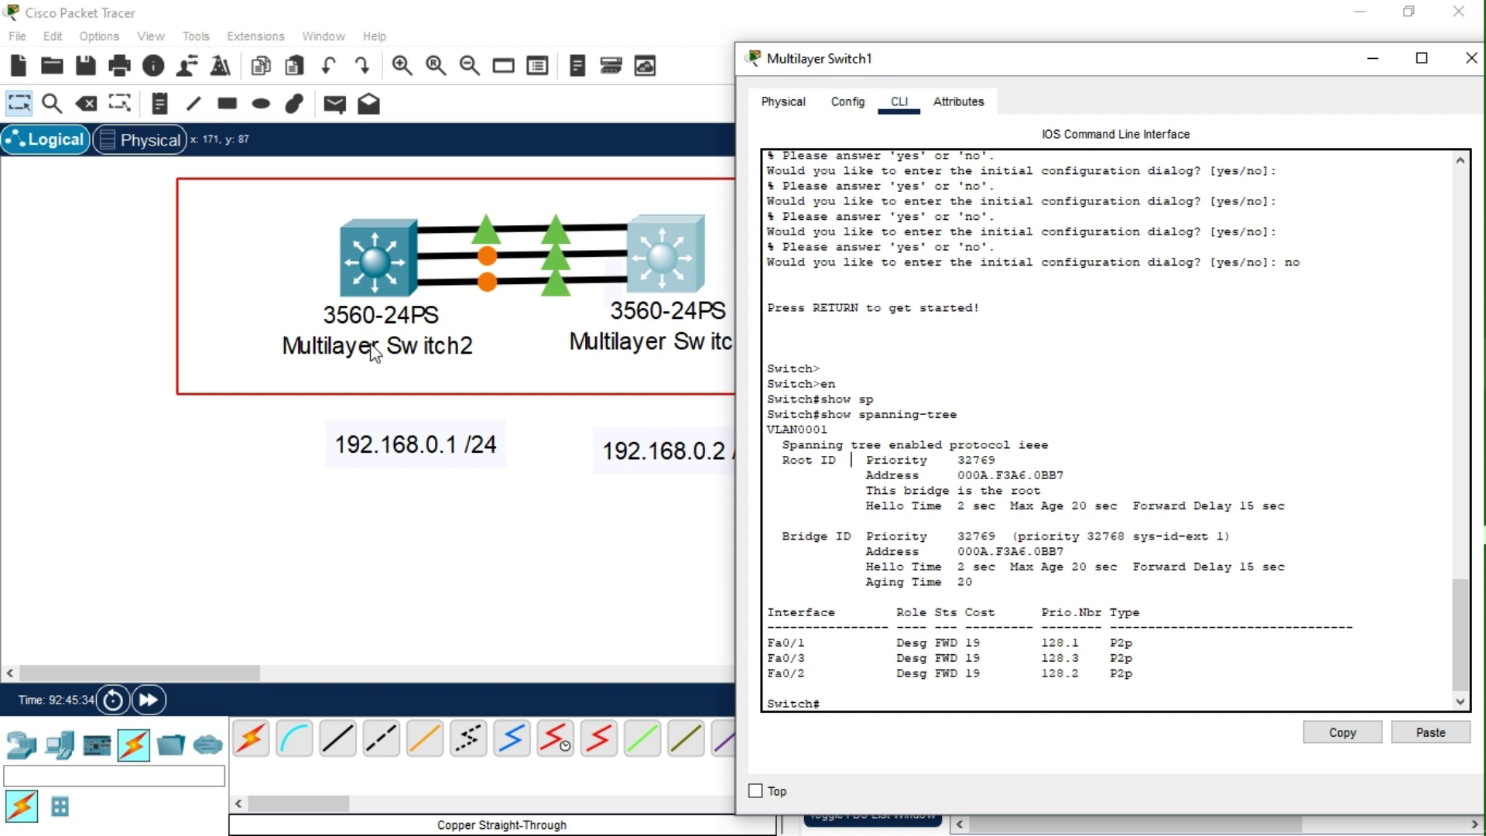
- Open the command line interface of Multilayer Switch2 and answer no to its initial configuration dialog
{"action": "left_click", "coordinate": [391, 261]}
{"action": "left_click", "coordinate": [593, 121]}
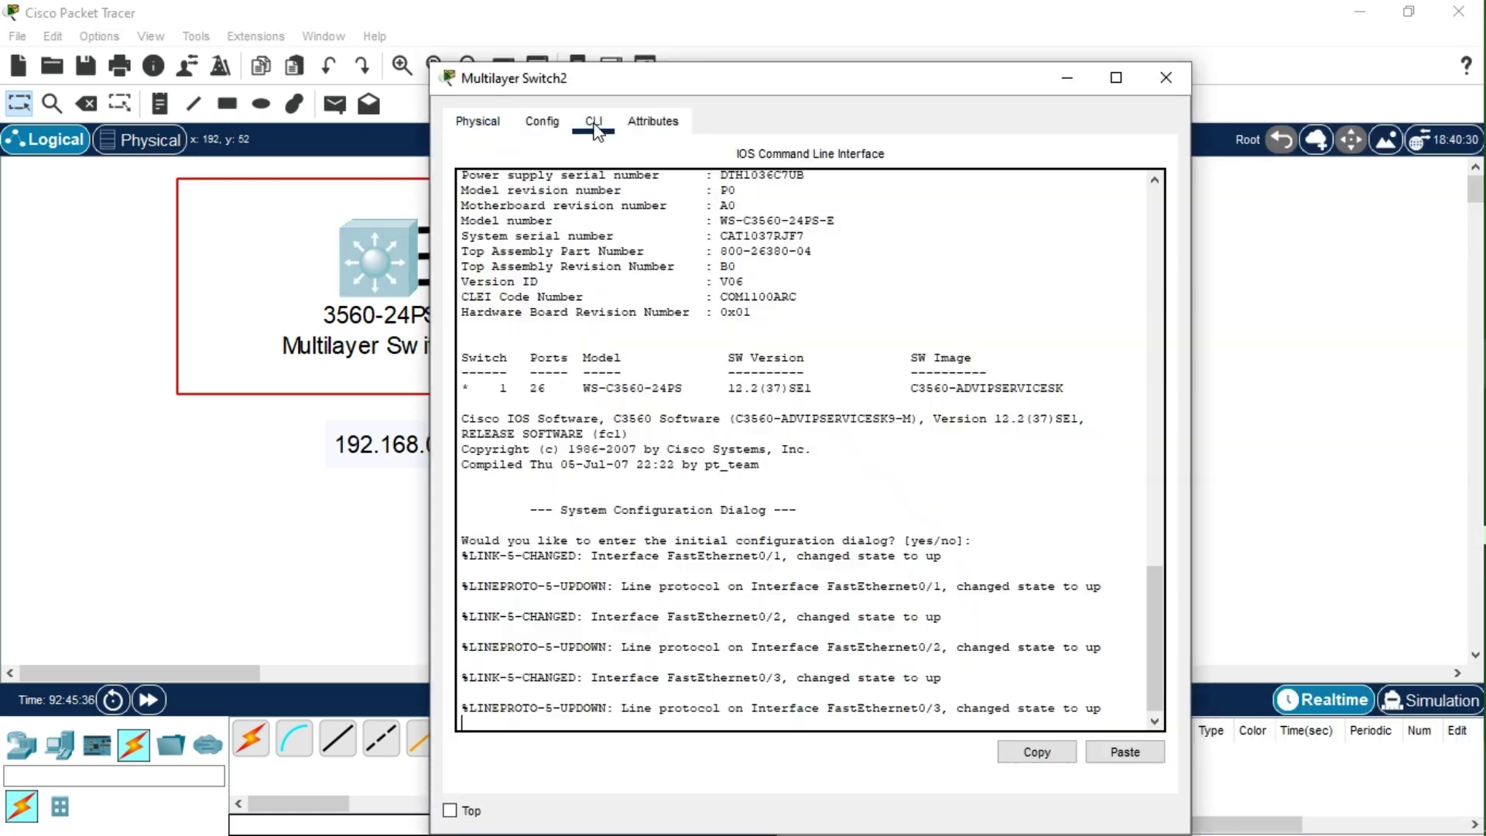
{"action": "key", "text": "Return"}
{"action": "key", "text": "Return"}
{"action": "key", "text": "Return"}
{"action": "key", "text": "Return"}
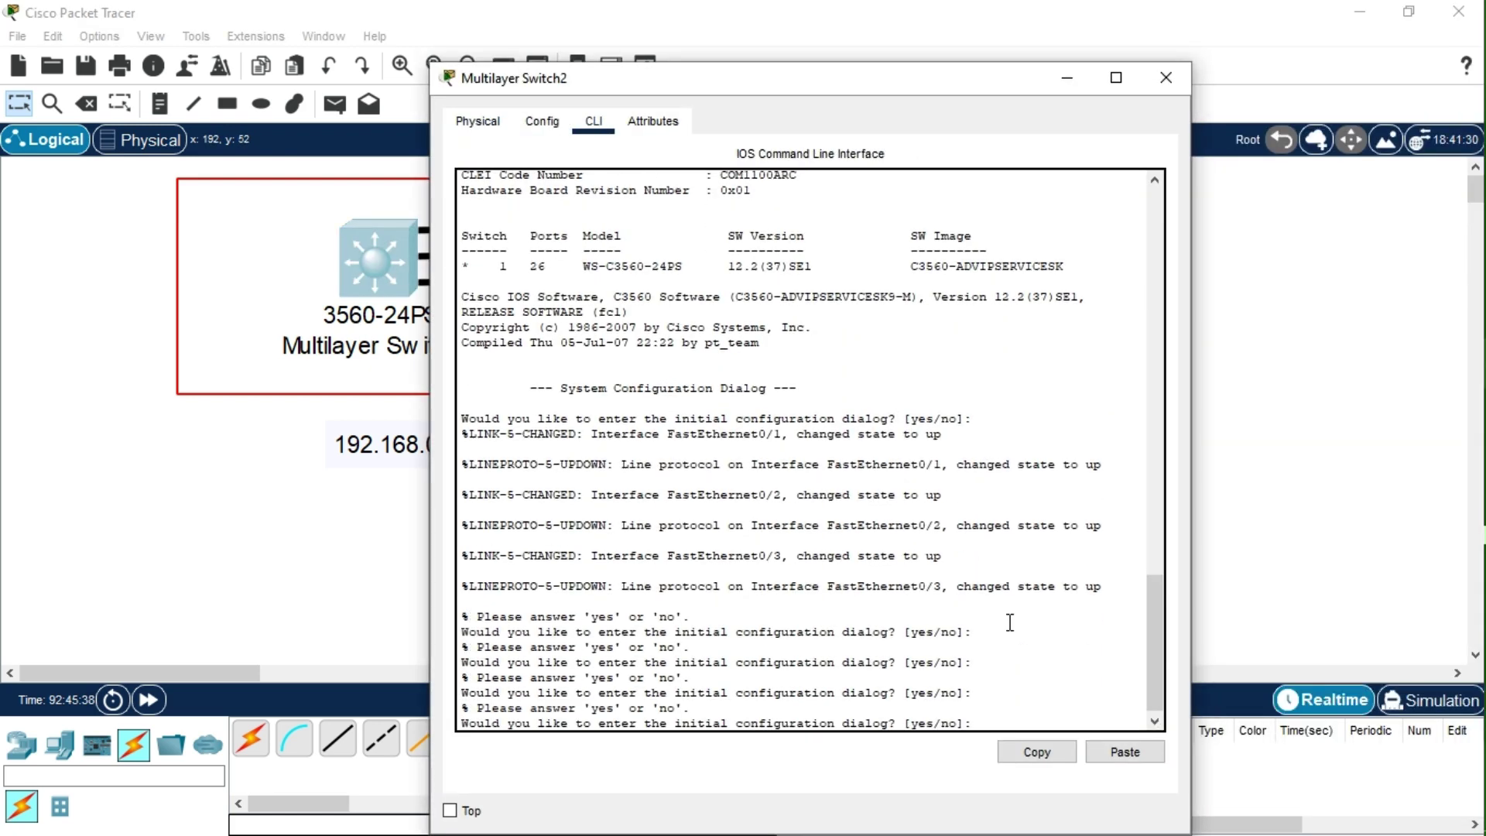
{"action": "type", "text": "no"}
{"action": "key", "text": "Return"}
{"action": "key", "text": "Return"}
{"action": "key", "text": "Return"}
- Enter privileged EXEC mode on Multilayer Switch2
{"action": "type", "text": "en"}
{"action": "key", "text": "Return"}
{"action": "key", "text": "Return"}
- Try to display Multilayer Switch2's spanning-tree information with the command "show spanning tree"
{"action": "type", "text": "show"}
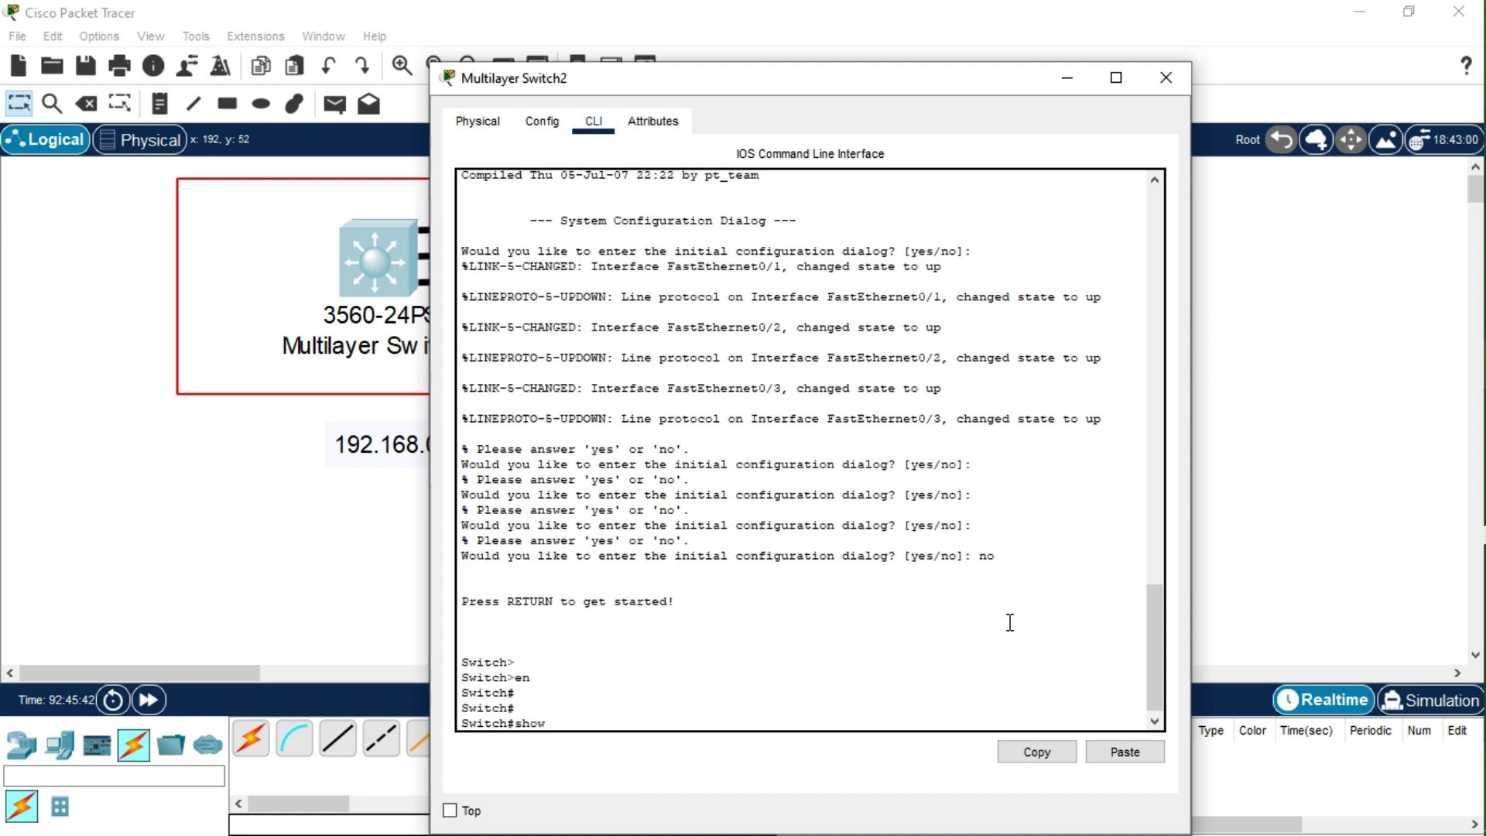
{"action": "type", "text": " spanning tr"}
{"action": "key", "text": "Tab"}
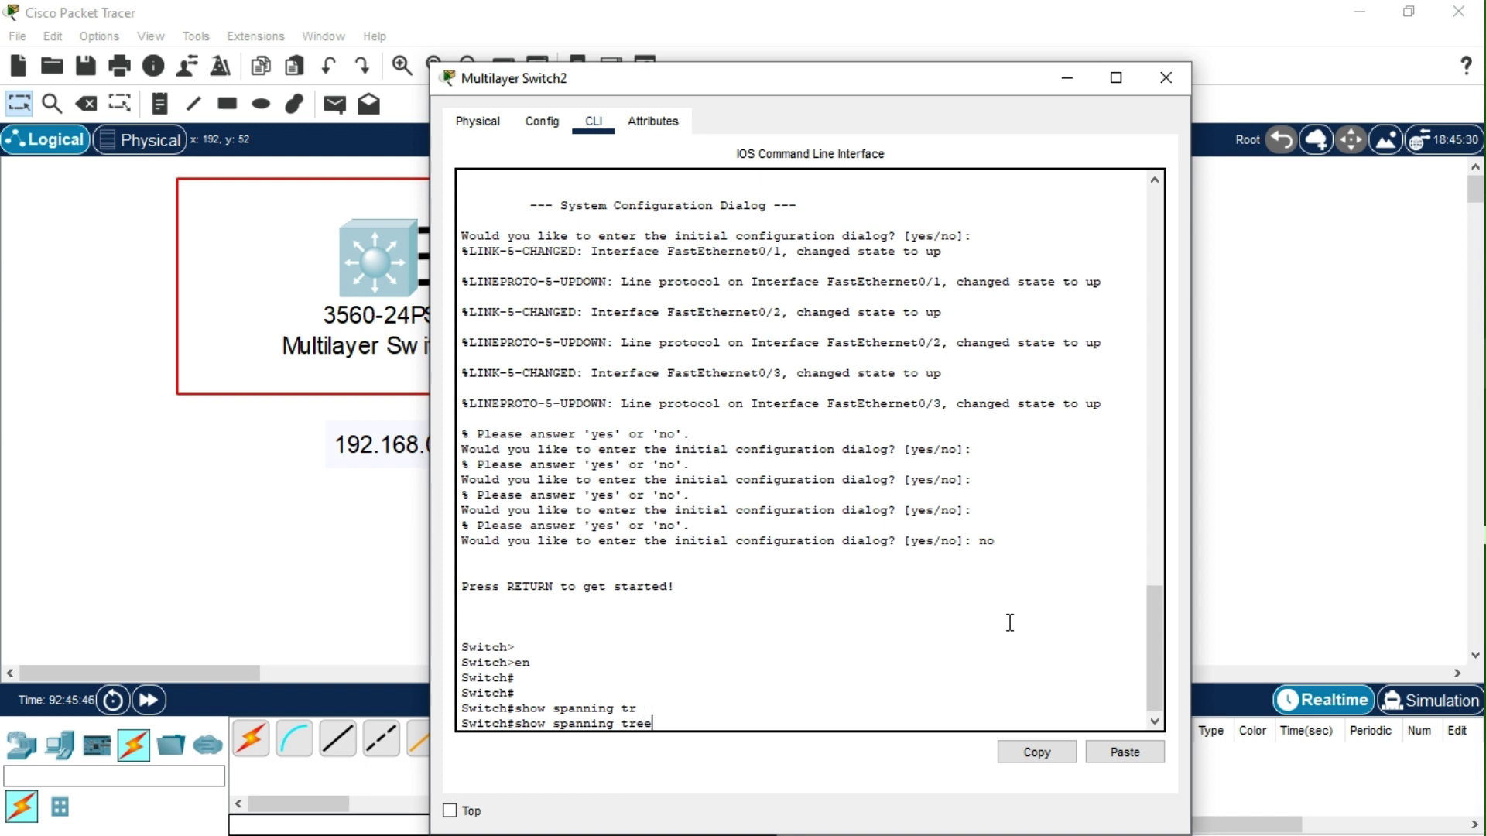
{"action": "key", "text": "Return"}
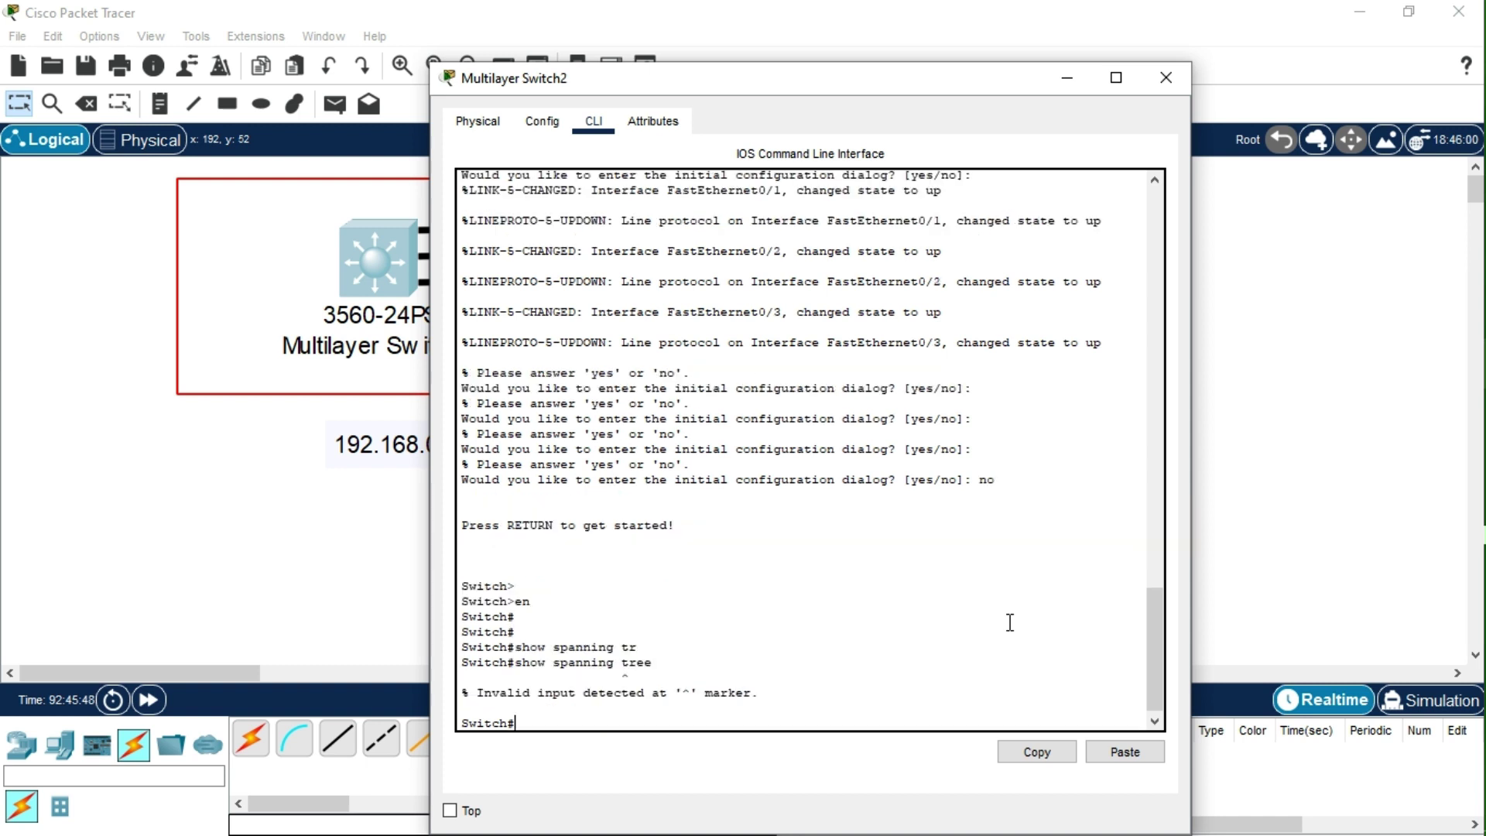
- Run show spanning-tree on Multilayer Switch2 and examine the address in its Bridge ID section
{"action": "type", "text": "shop"}
{"action": "type", "text": " s"}
{"action": "key", "text": "Tab"}
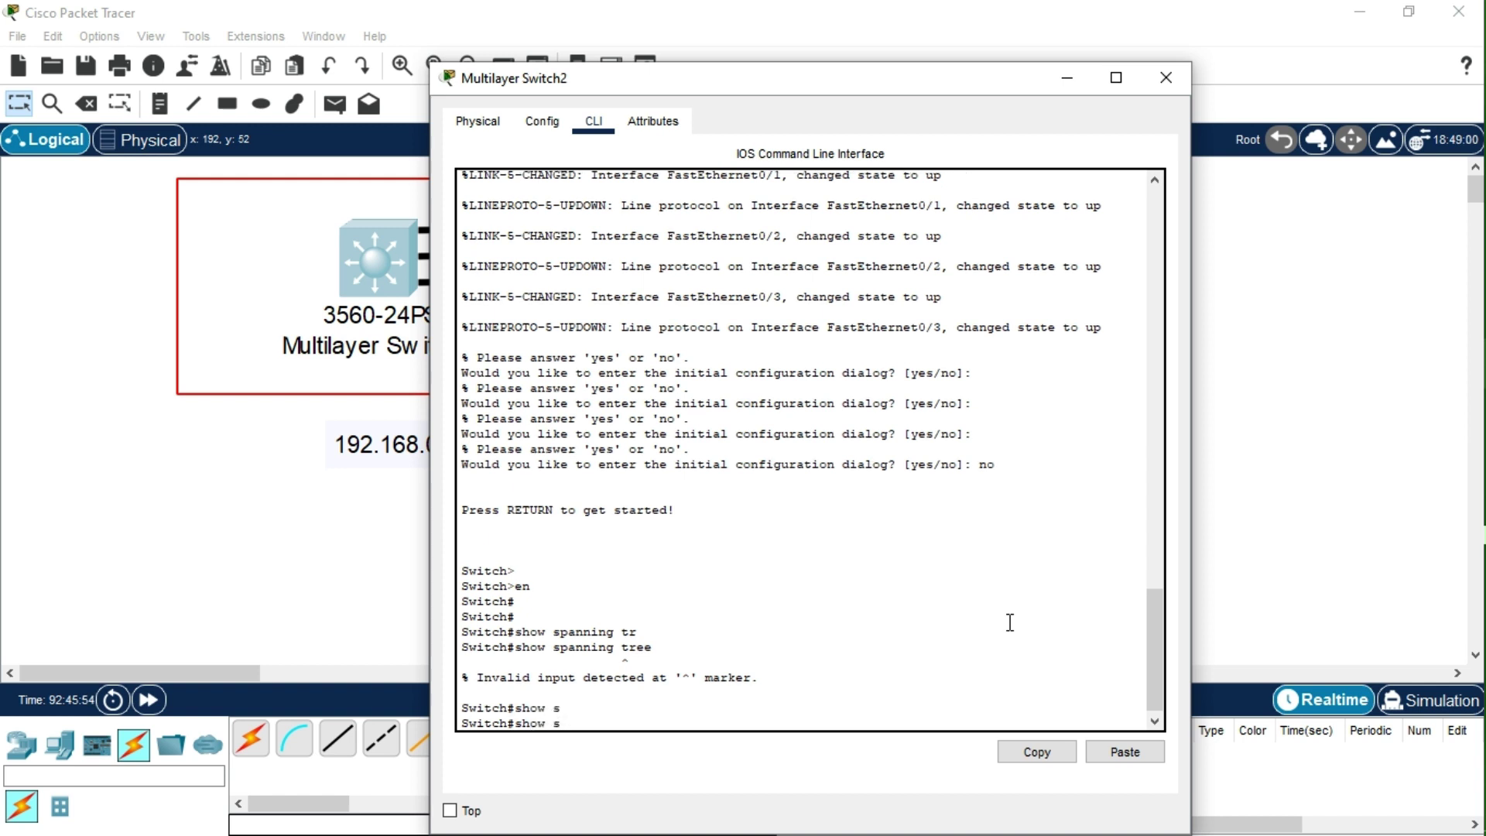
{"action": "type", "text": "p"}
{"action": "key", "text": "Tab"}
{"action": "key", "text": "Return"}
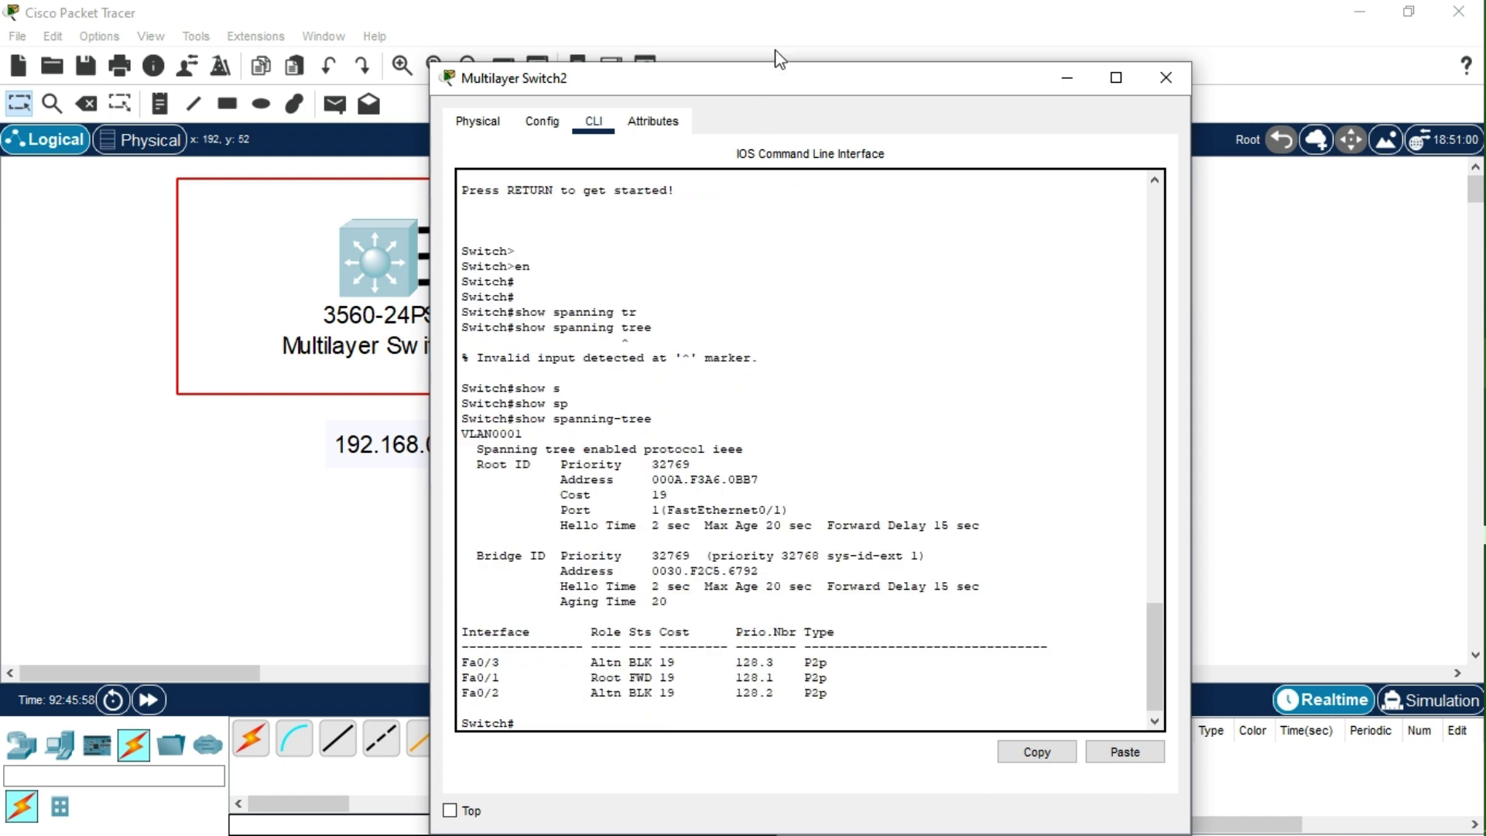
{"action": "left_click_drag", "start_coordinate": [776, 77], "coordinate": [1084, 48]}
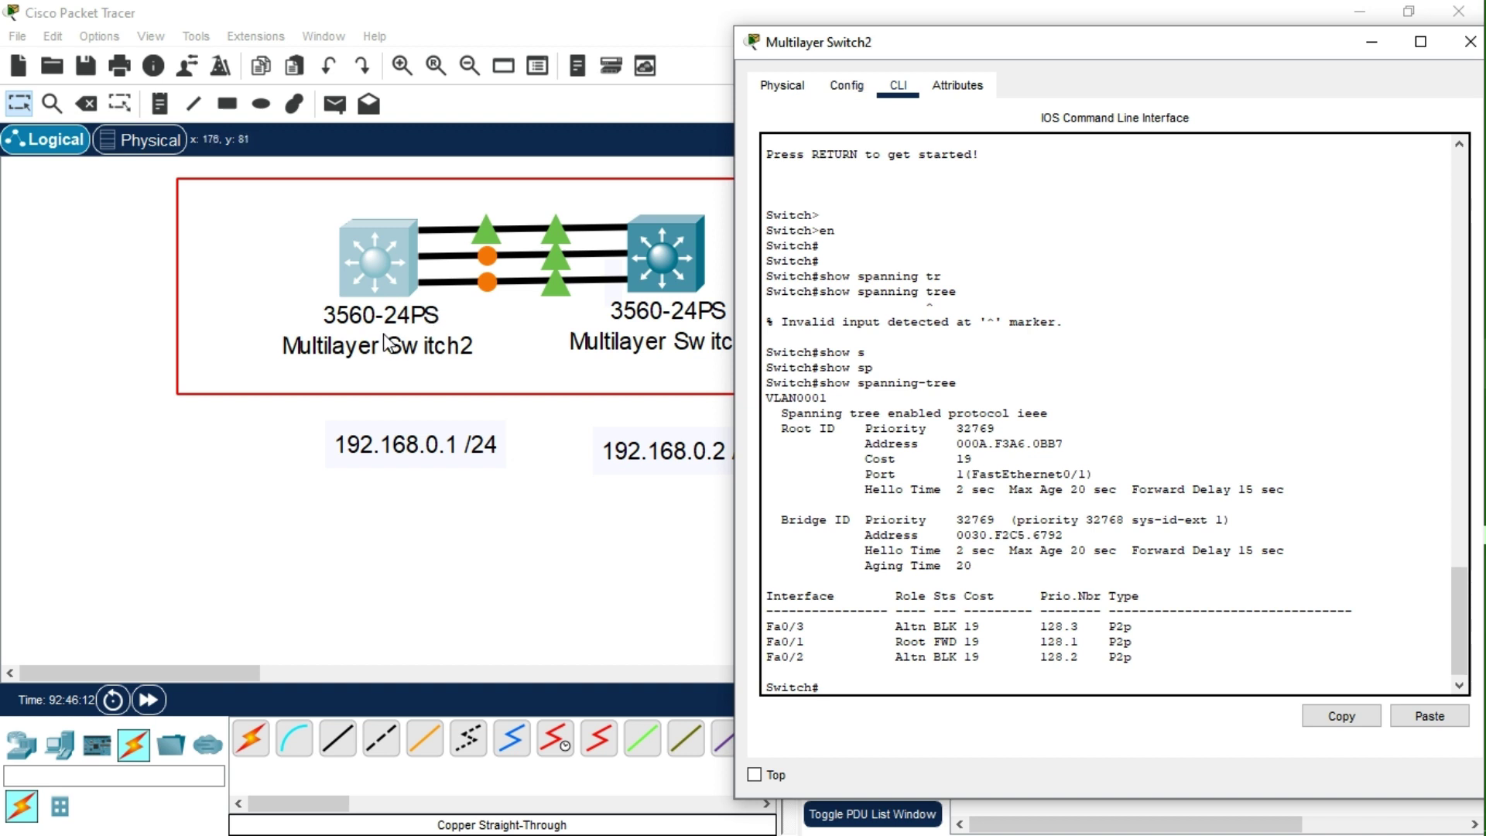
{"action": "left_click_drag", "start_coordinate": [1065, 534], "coordinate": [867, 535]}
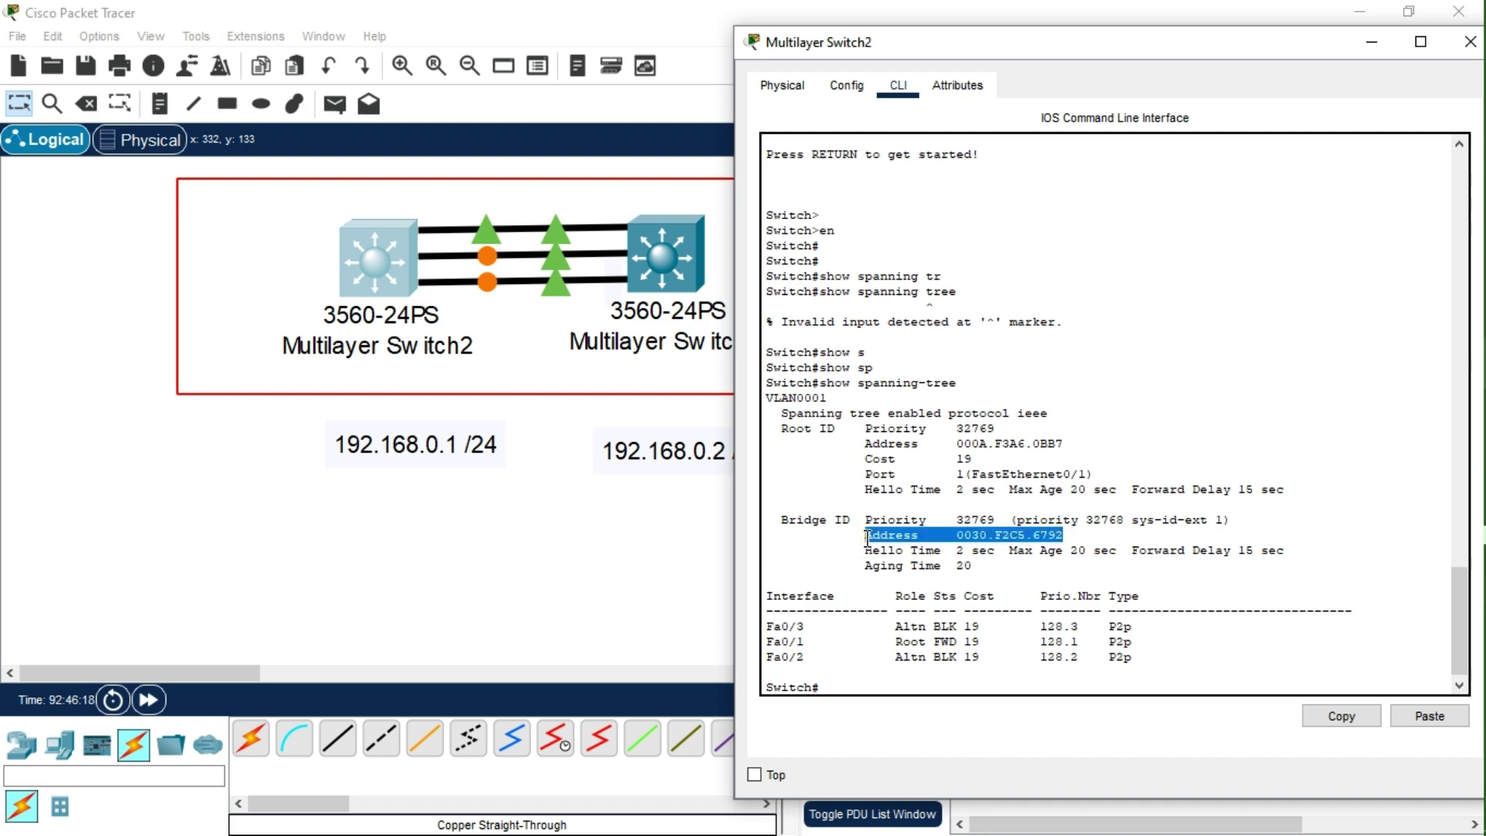
- Arrange the Multilayer Switch2 and Multilayer Switch1 command line windows side by side and compare their spanning-tree output
{"action": "left_click", "coordinate": [667, 285]}
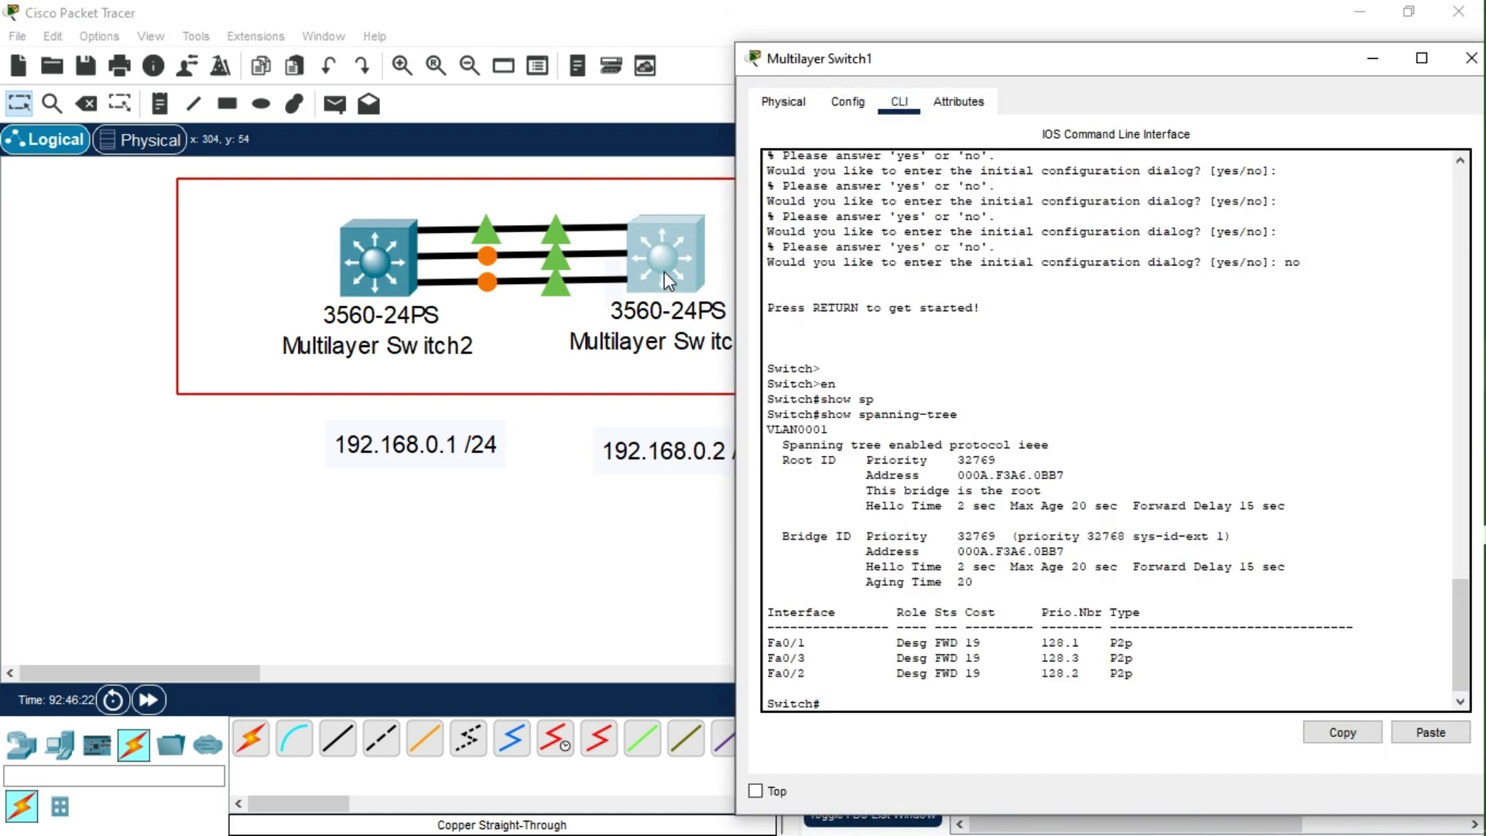
{"action": "left_click_drag", "start_coordinate": [961, 70], "coordinate": [977, 66]}
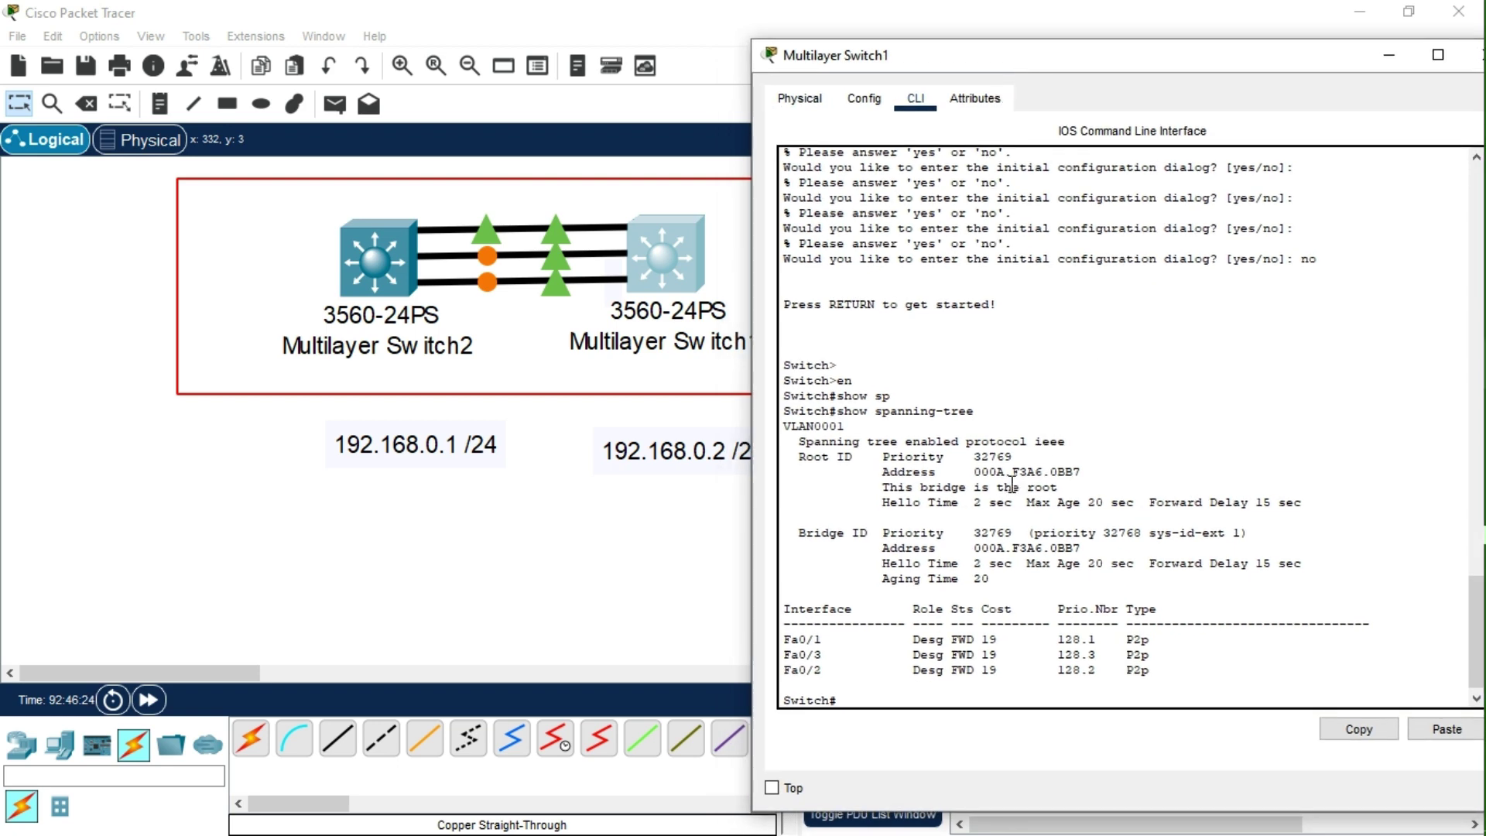
{"action": "mouse_move", "coordinate": [1455, 410]}
{"action": "mouse_move", "coordinate": [1458, 364]}
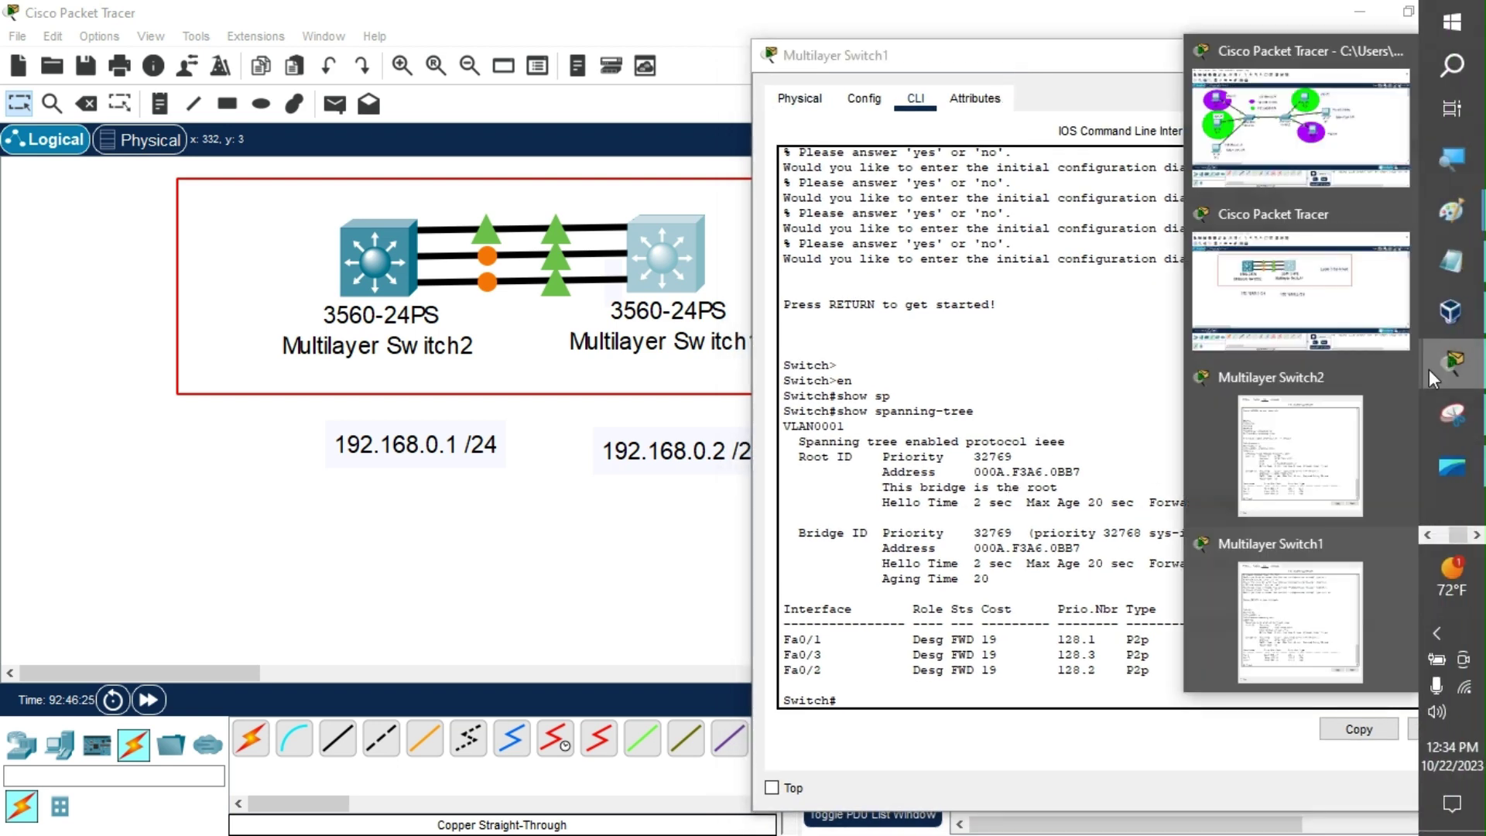
{"action": "left_click", "coordinate": [1323, 615]}
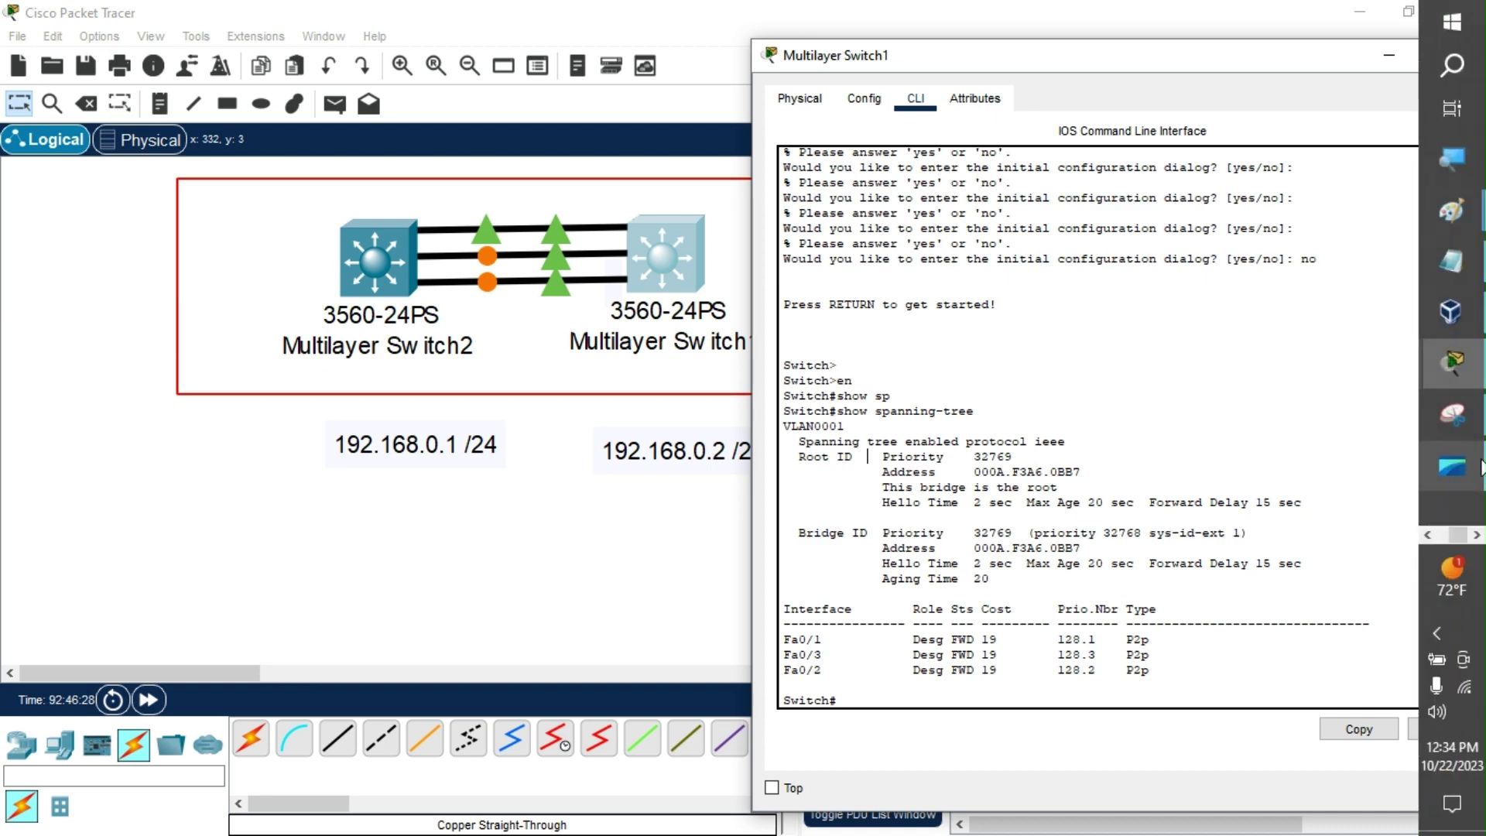
{"action": "mouse_move", "coordinate": [1449, 383]}
{"action": "left_click", "coordinate": [1306, 454]}
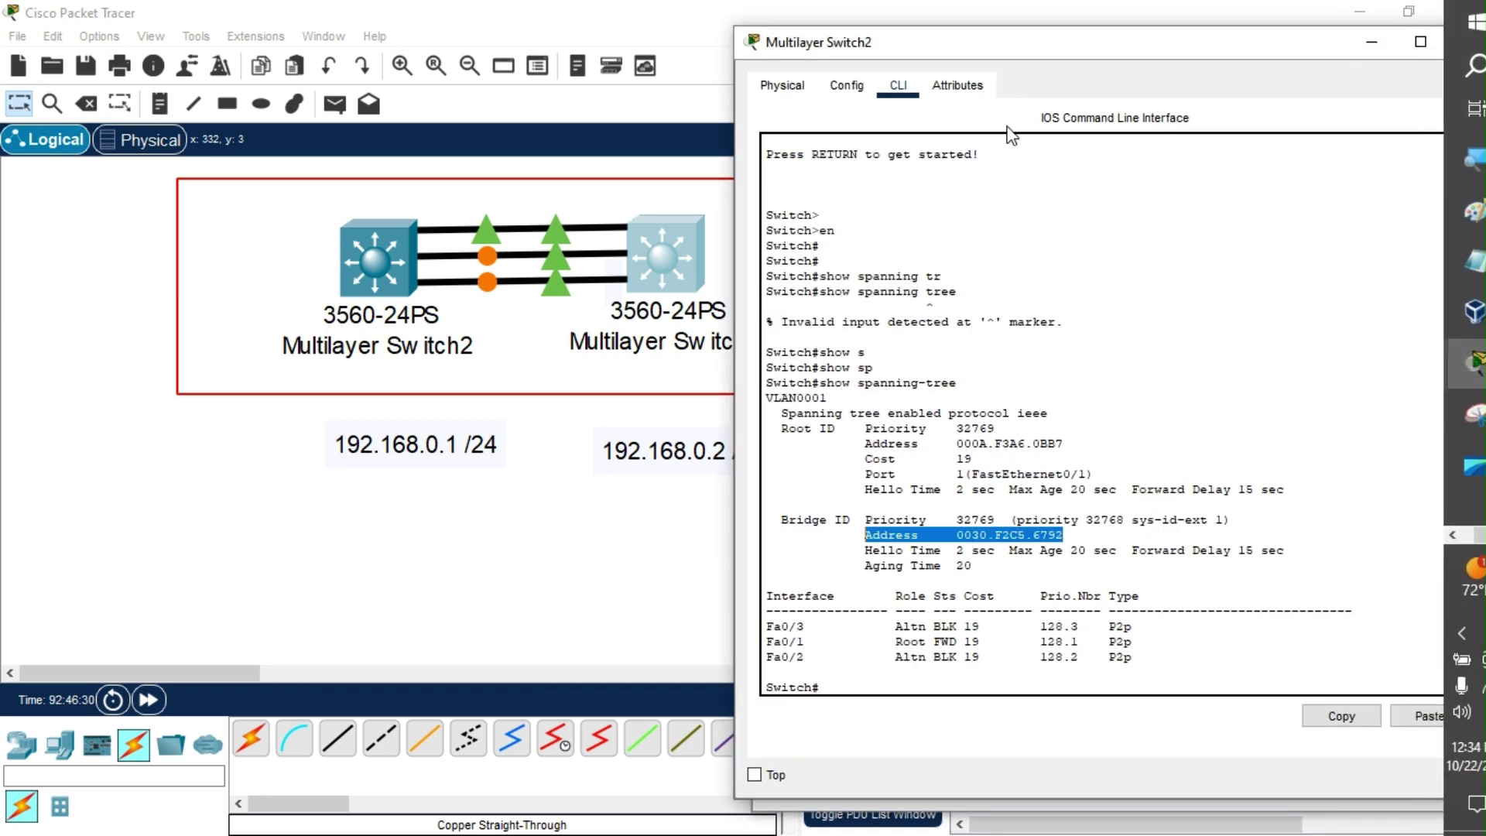
{"action": "left_click_drag", "start_coordinate": [1038, 51], "coordinate": [291, 55]}
{"action": "left_click_drag", "start_coordinate": [202, 43], "coordinate": [163, 55]}
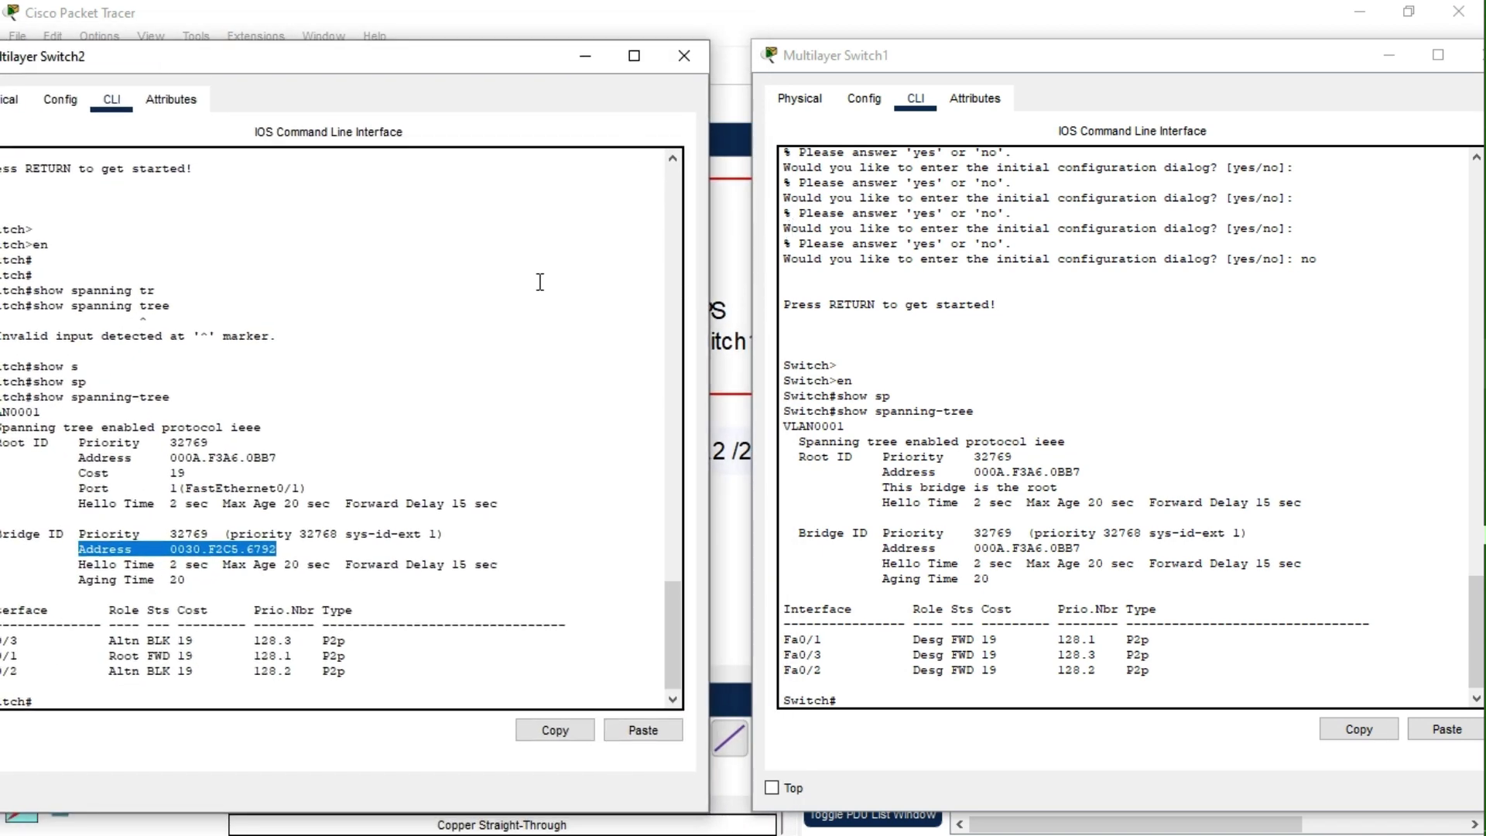
{"action": "left_click_drag", "start_coordinate": [455, 62], "coordinate": [491, 60]}
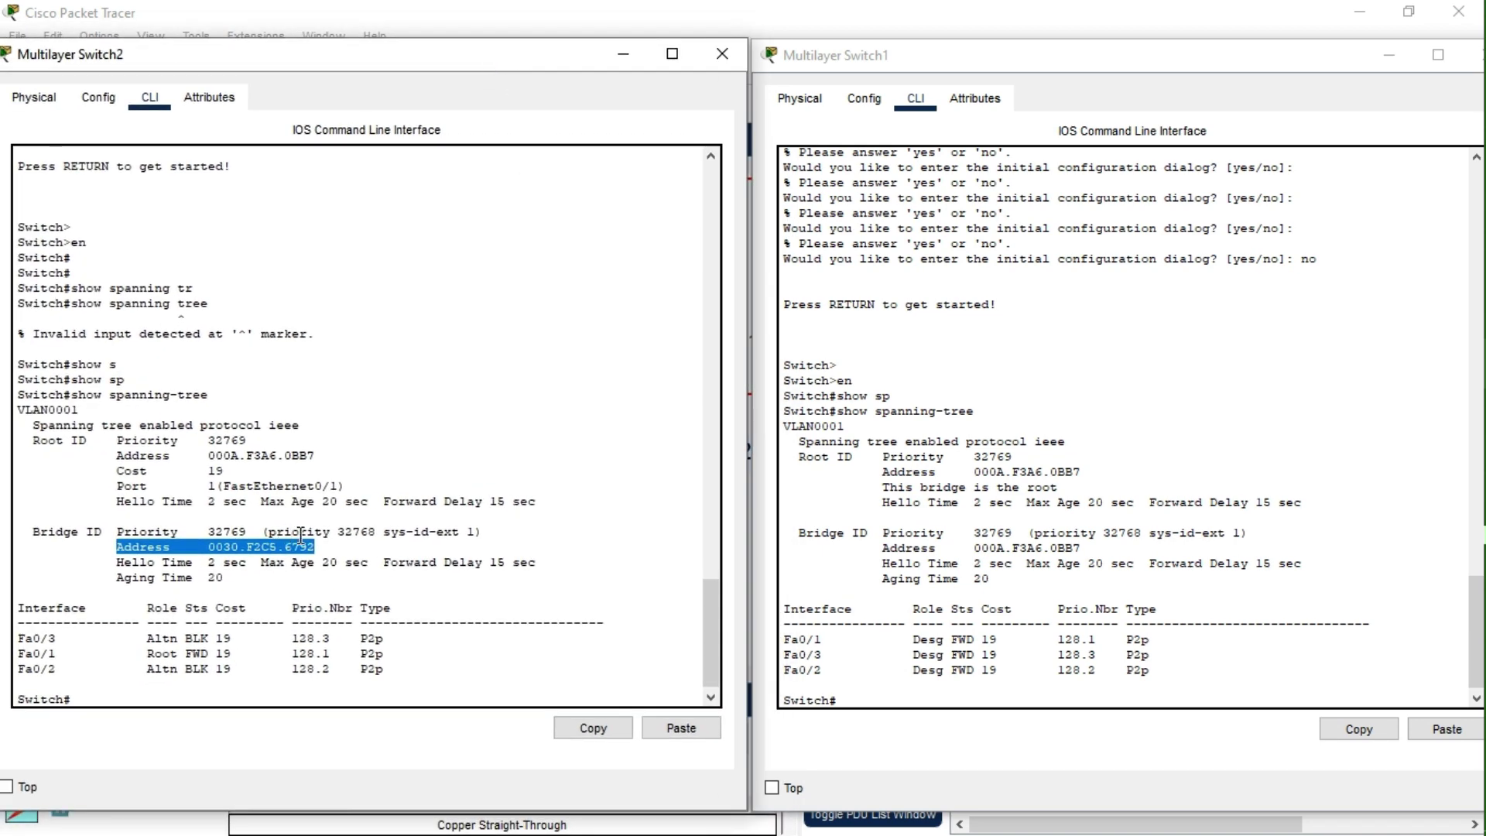
{"action": "scroll", "coordinate": [246, 600], "scroll_direction": "down", "scroll_amount": 1}
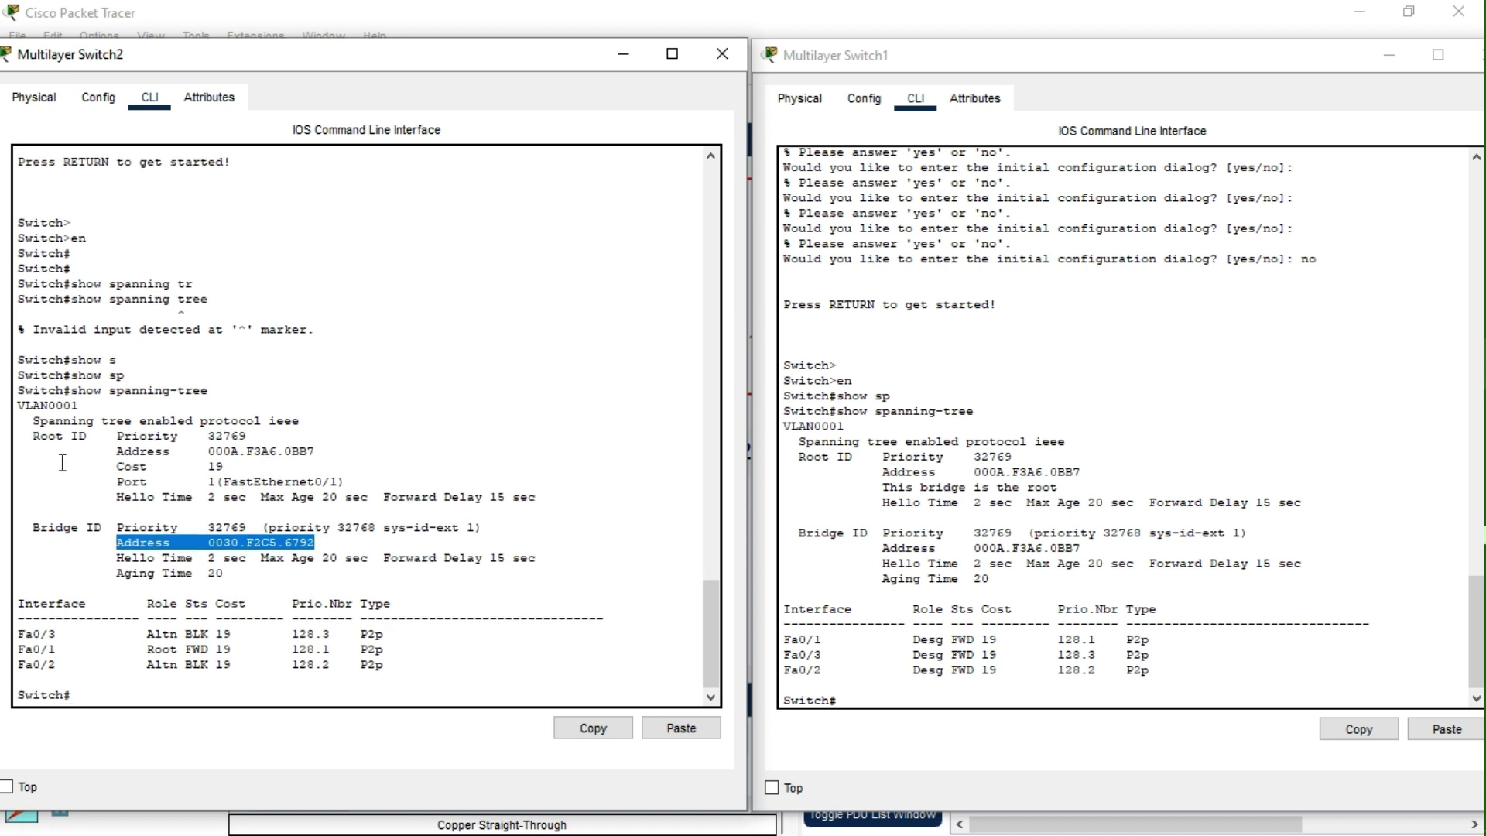
{"action": "left_click", "coordinate": [493, 589]}
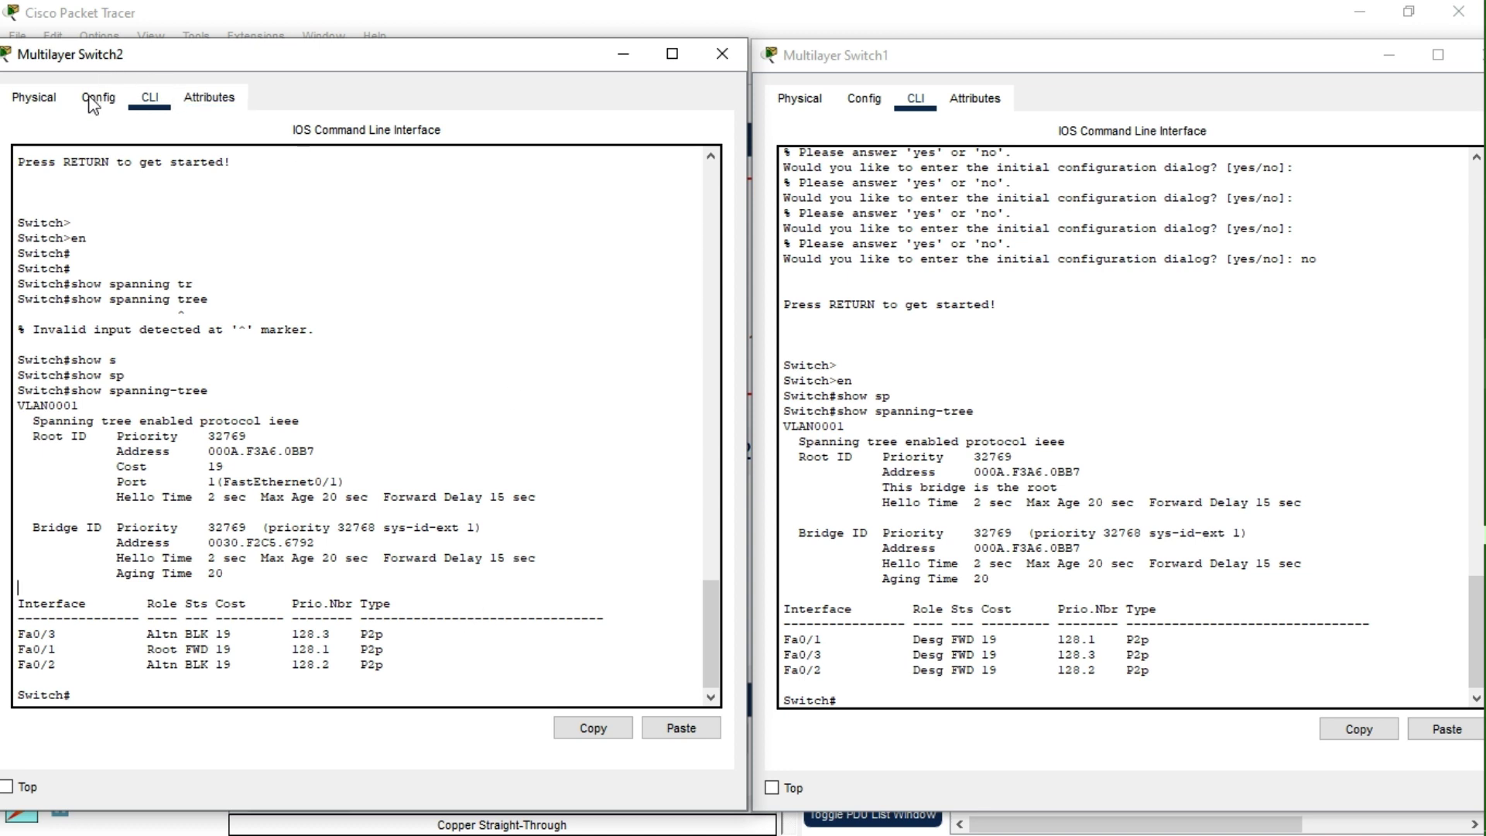
- Compare the Bridge ID addresses in the spanning-tree output of Multilayer Switch2 and Multilayer Switch1
{"action": "mouse_move", "coordinate": [34, 540]}
{"action": "left_mouse_down"}
{"action": "mouse_move", "coordinate": [313, 559]}
{"action": "mouse_move", "coordinate": [254, 579]}
{"action": "mouse_move", "coordinate": [19, 529]}
{"action": "left_mouse_up"}
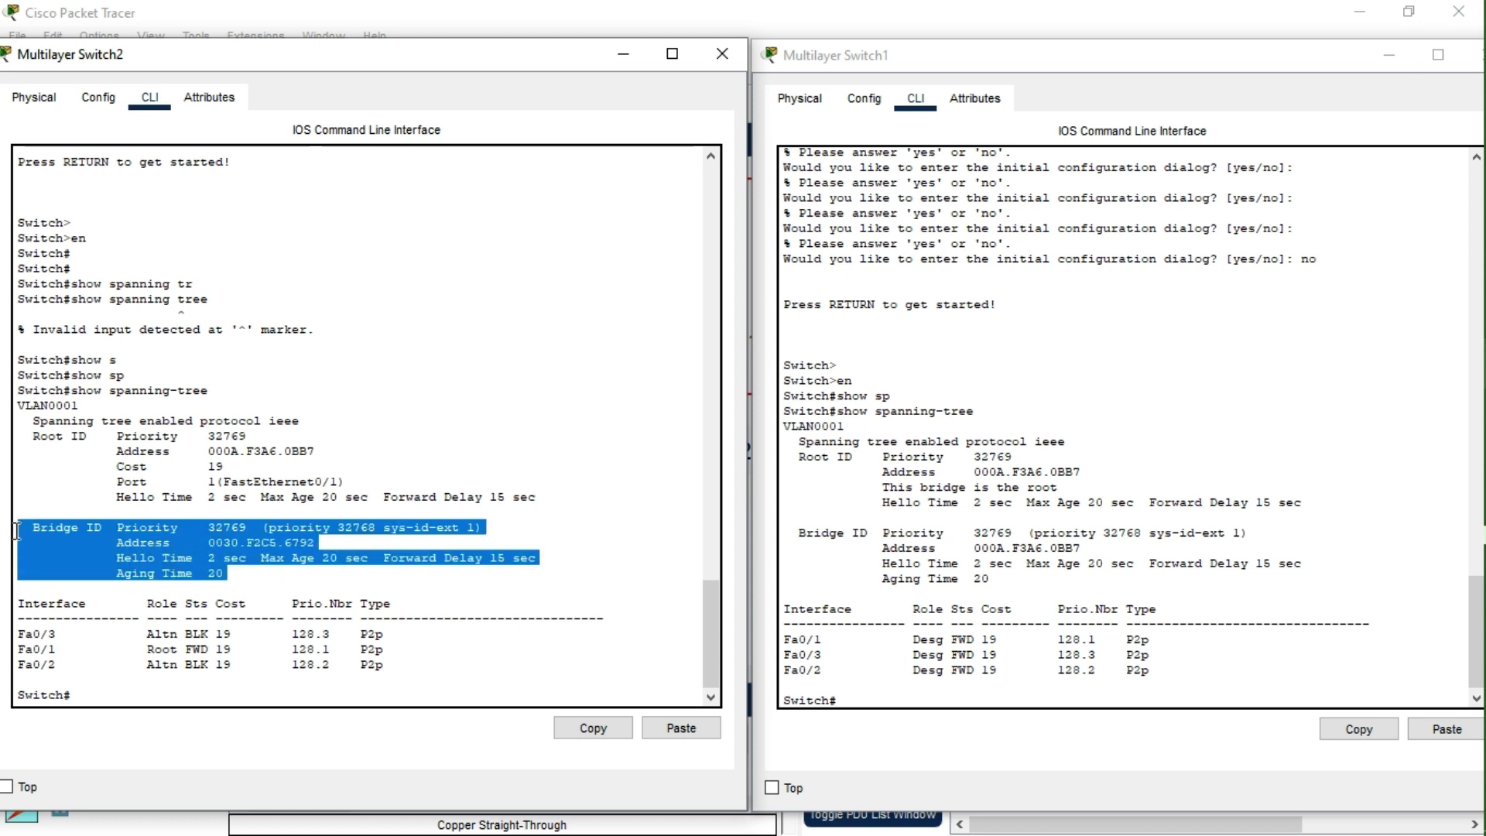
{"action": "left_click", "coordinate": [379, 554]}
{"action": "left_click_drag", "start_coordinate": [314, 544], "coordinate": [206, 544]}
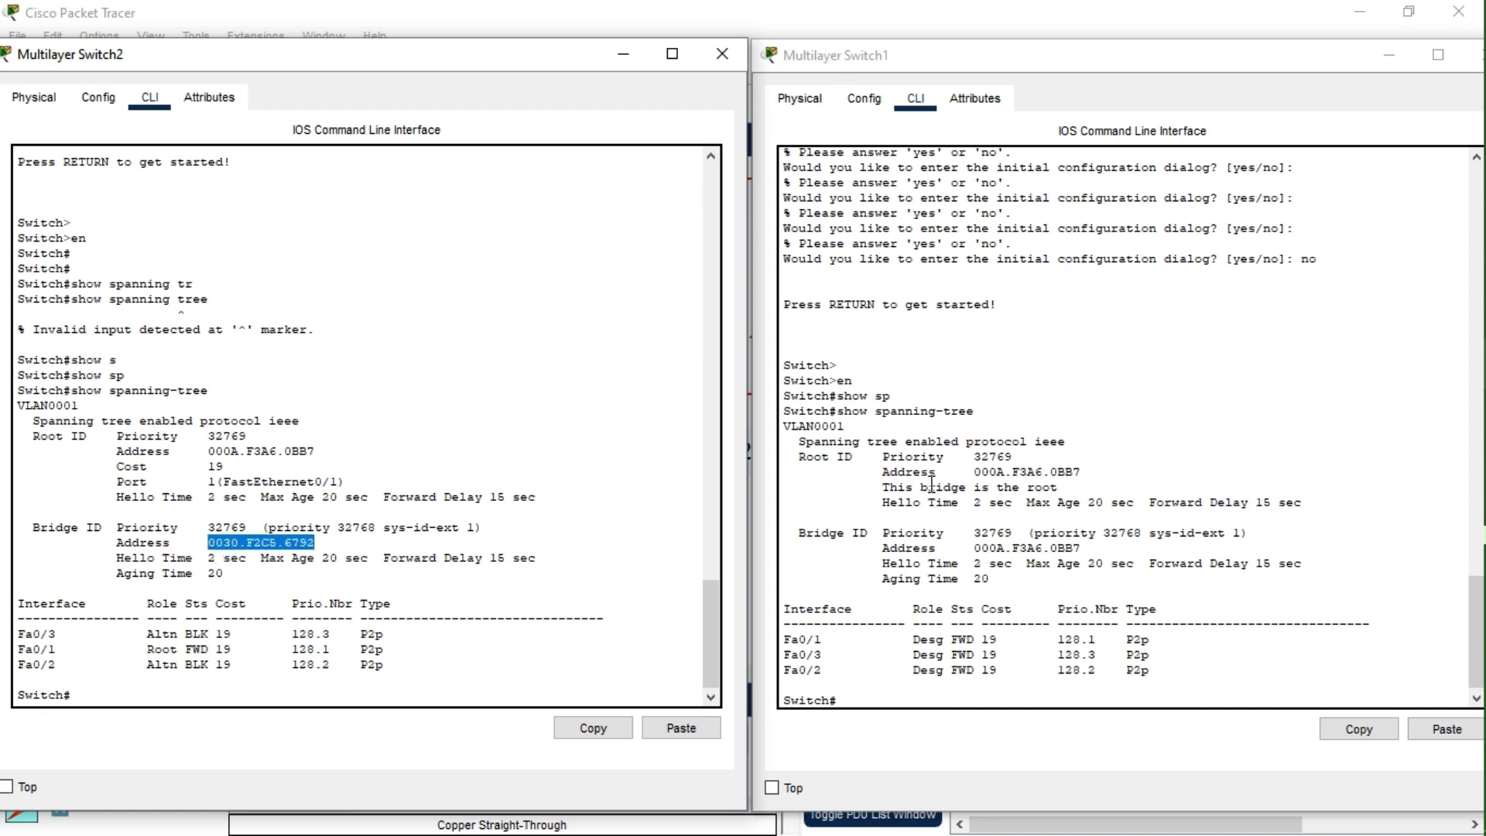
{"action": "left_click", "coordinate": [829, 564]}
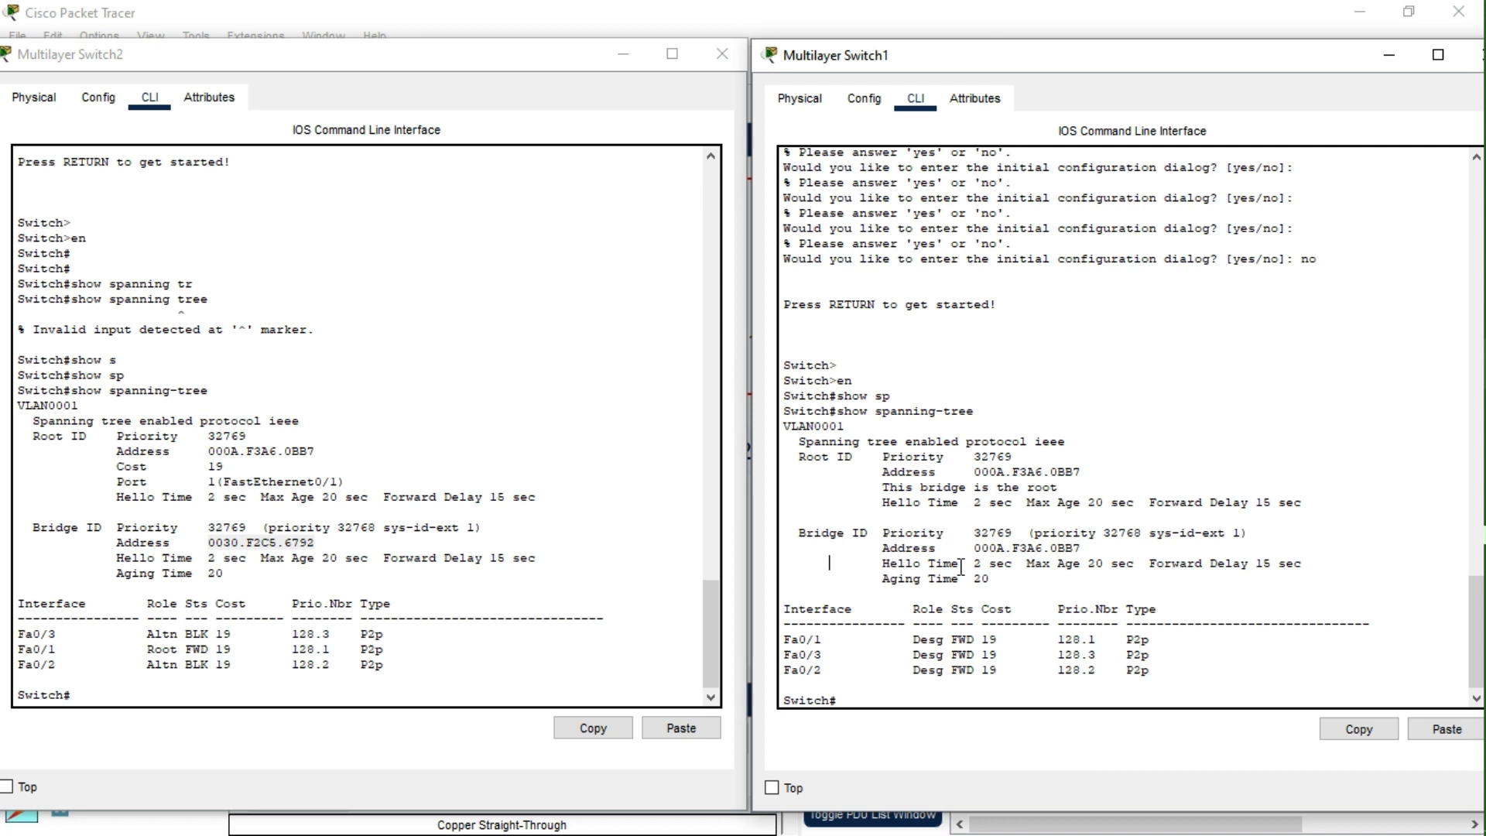
{"action": "left_click_drag", "start_coordinate": [1081, 548], "coordinate": [969, 548]}
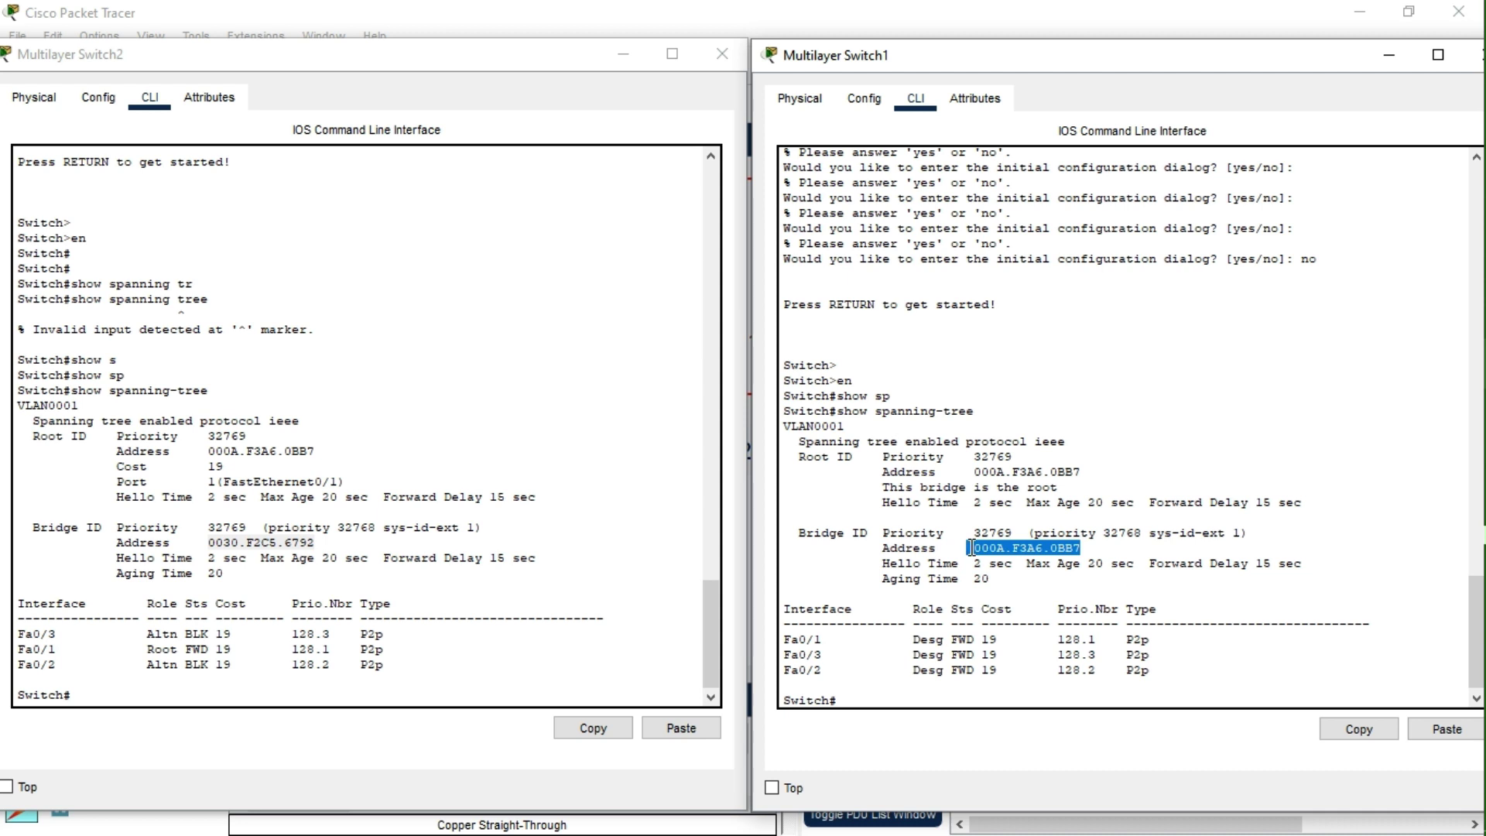
{"action": "left_click_drag", "start_coordinate": [969, 548], "coordinate": [968, 547]}
{"action": "left_click", "coordinate": [1032, 393]}
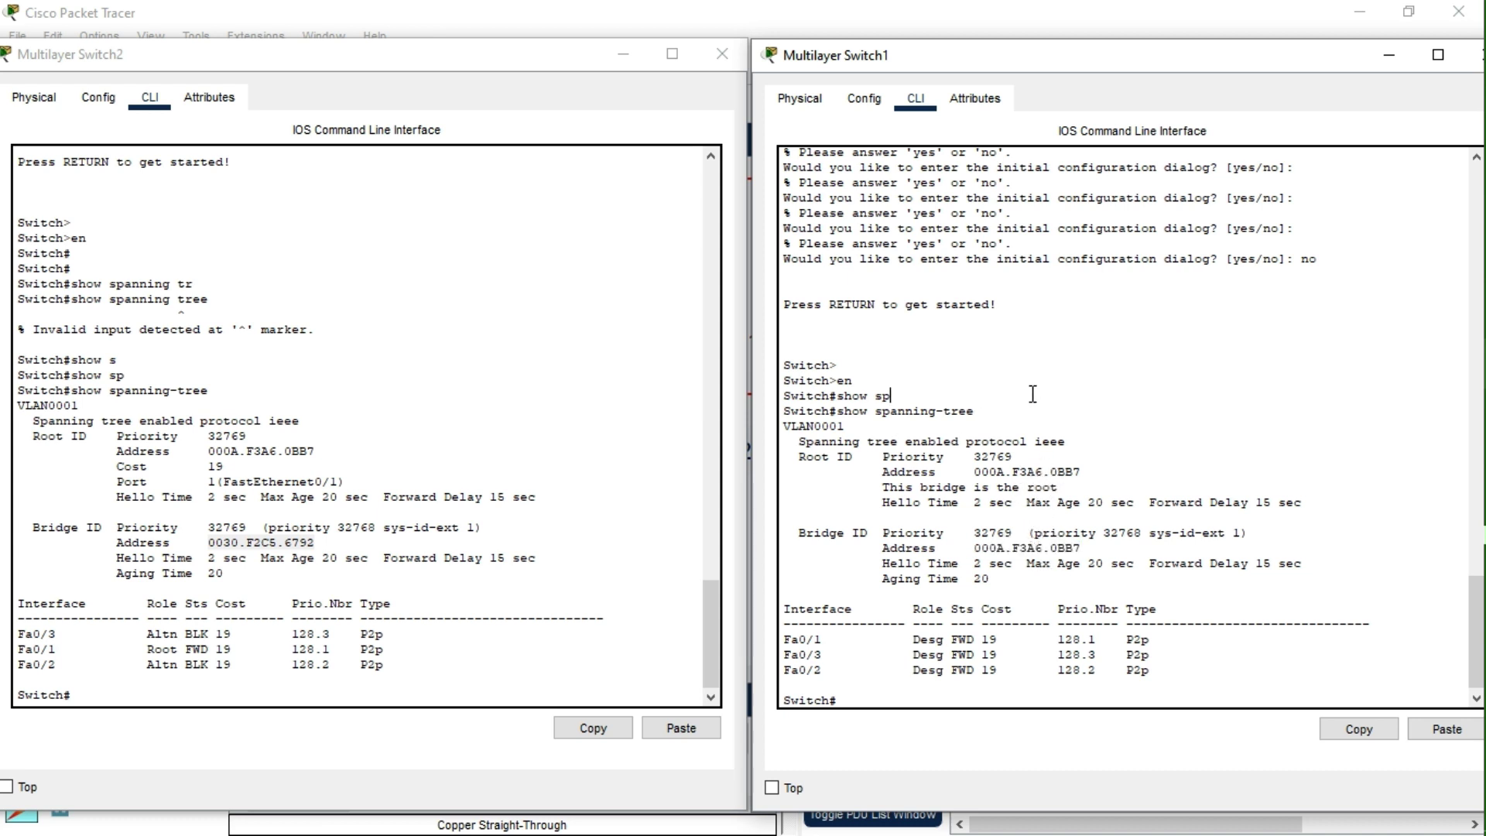
- Compare the Root ID sections of the two switches' spanning-tree output, and close both switch windows
{"action": "left_click", "coordinate": [890, 96]}
{"action": "left_click_drag", "start_coordinate": [551, 497], "coordinate": [20, 436]}
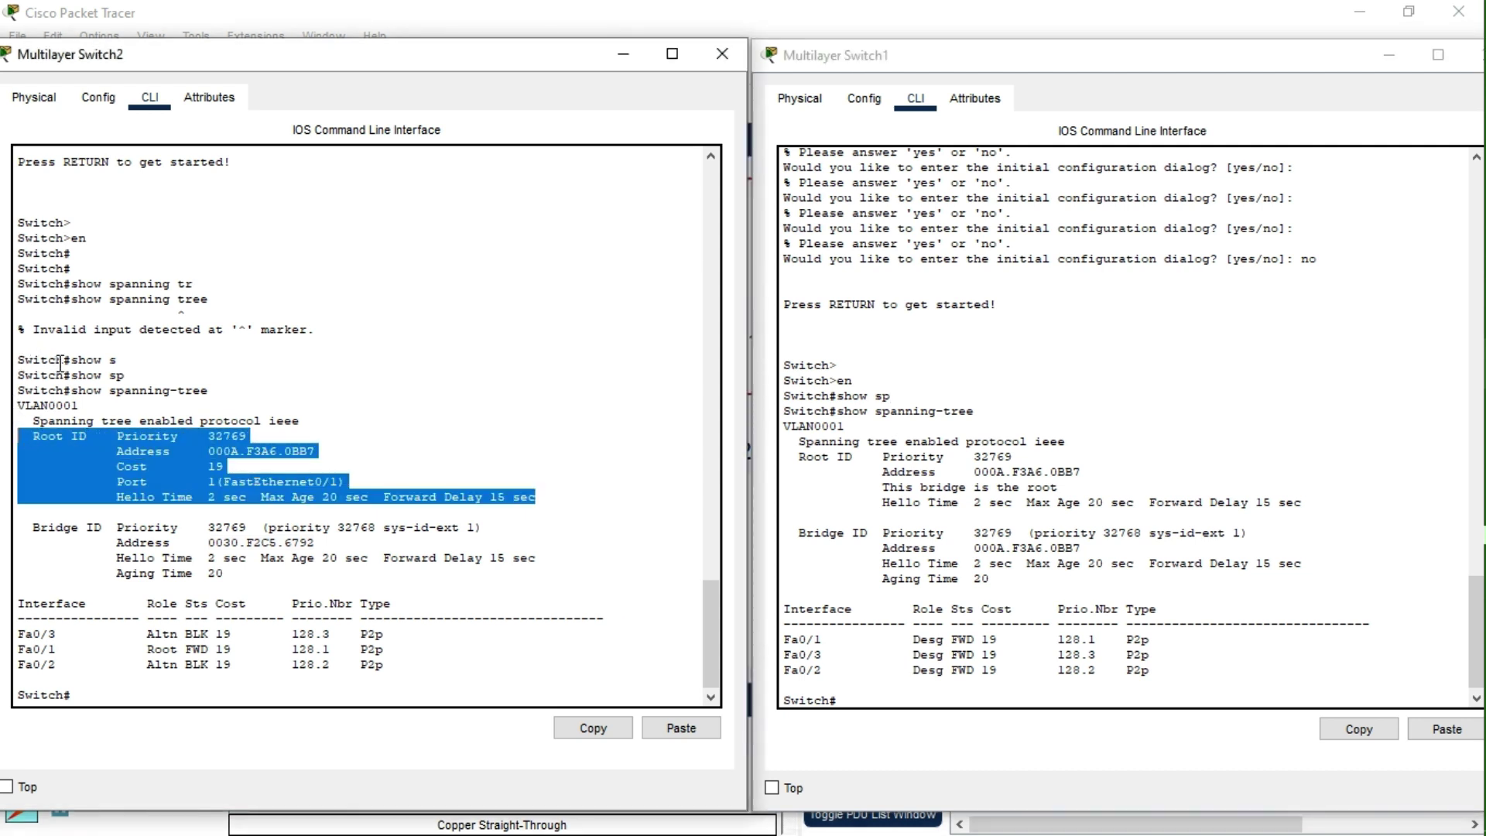
{"action": "left_click_drag", "start_coordinate": [1303, 504], "coordinate": [793, 447]}
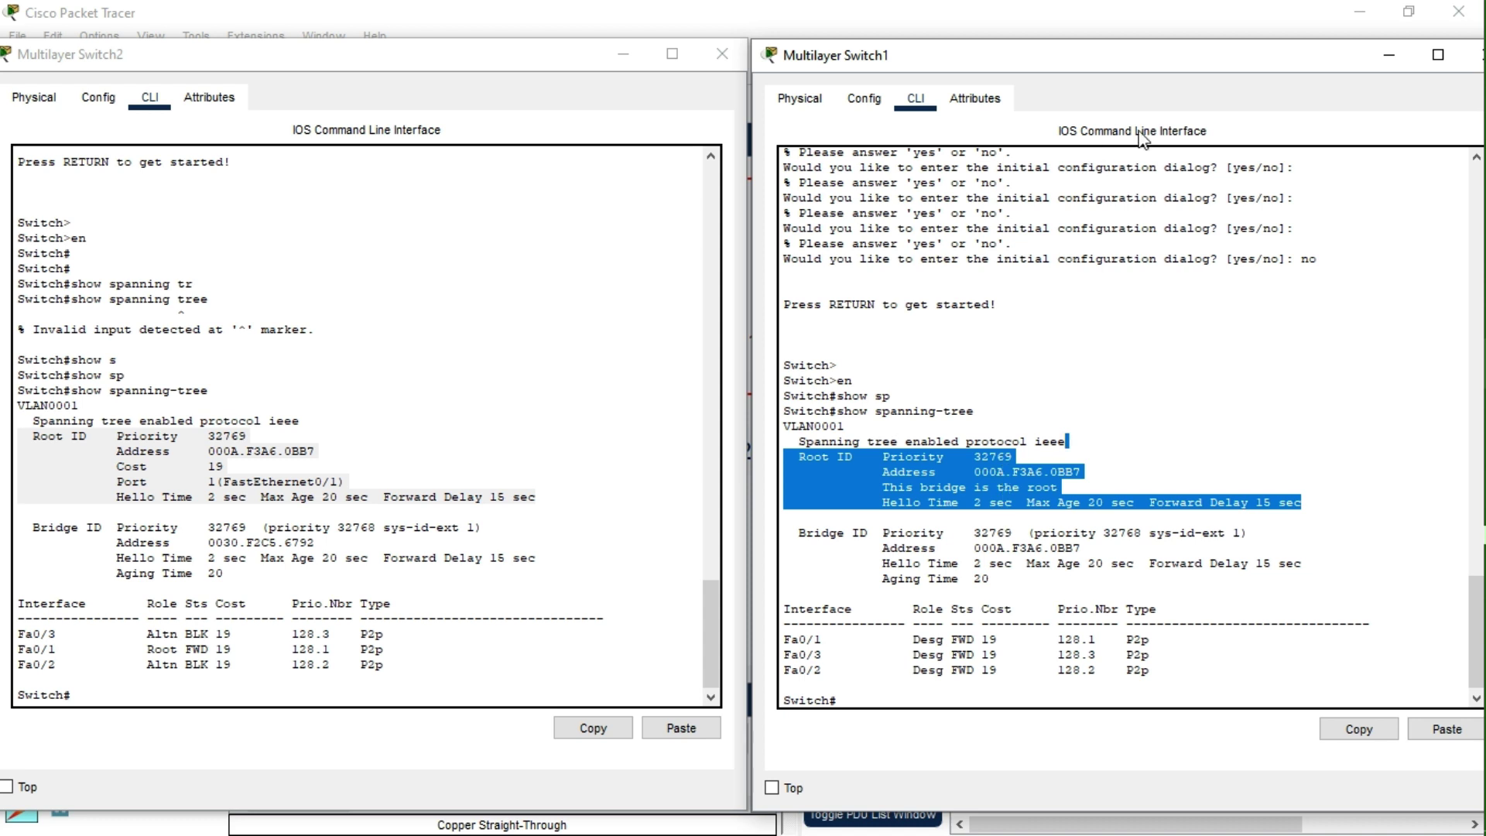
{"action": "left_click_drag", "start_coordinate": [1189, 59], "coordinate": [1014, 89]}
{"action": "left_click", "coordinate": [1312, 83]}
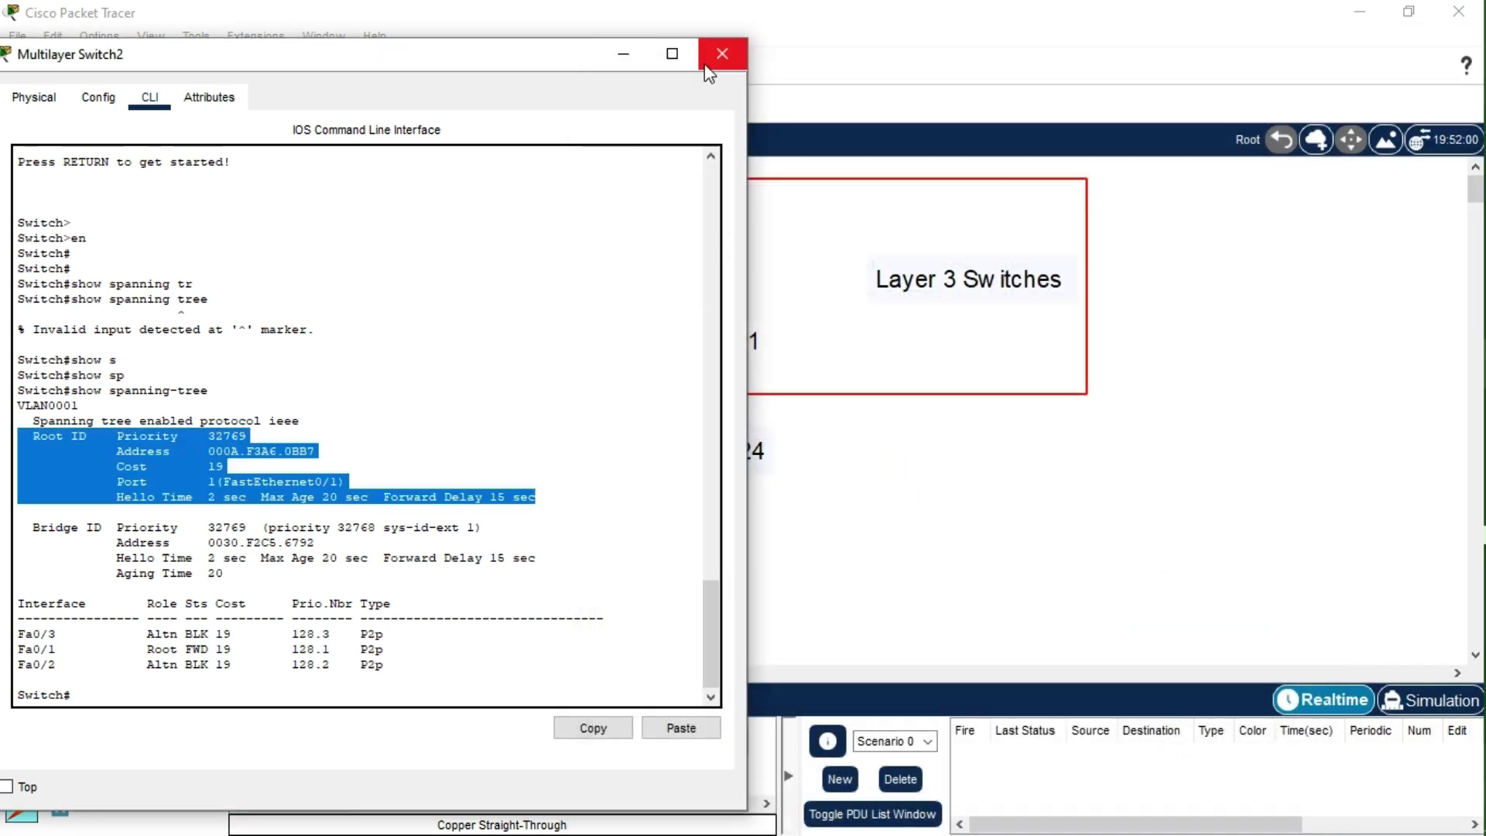
{"action": "left_click", "coordinate": [704, 61]}
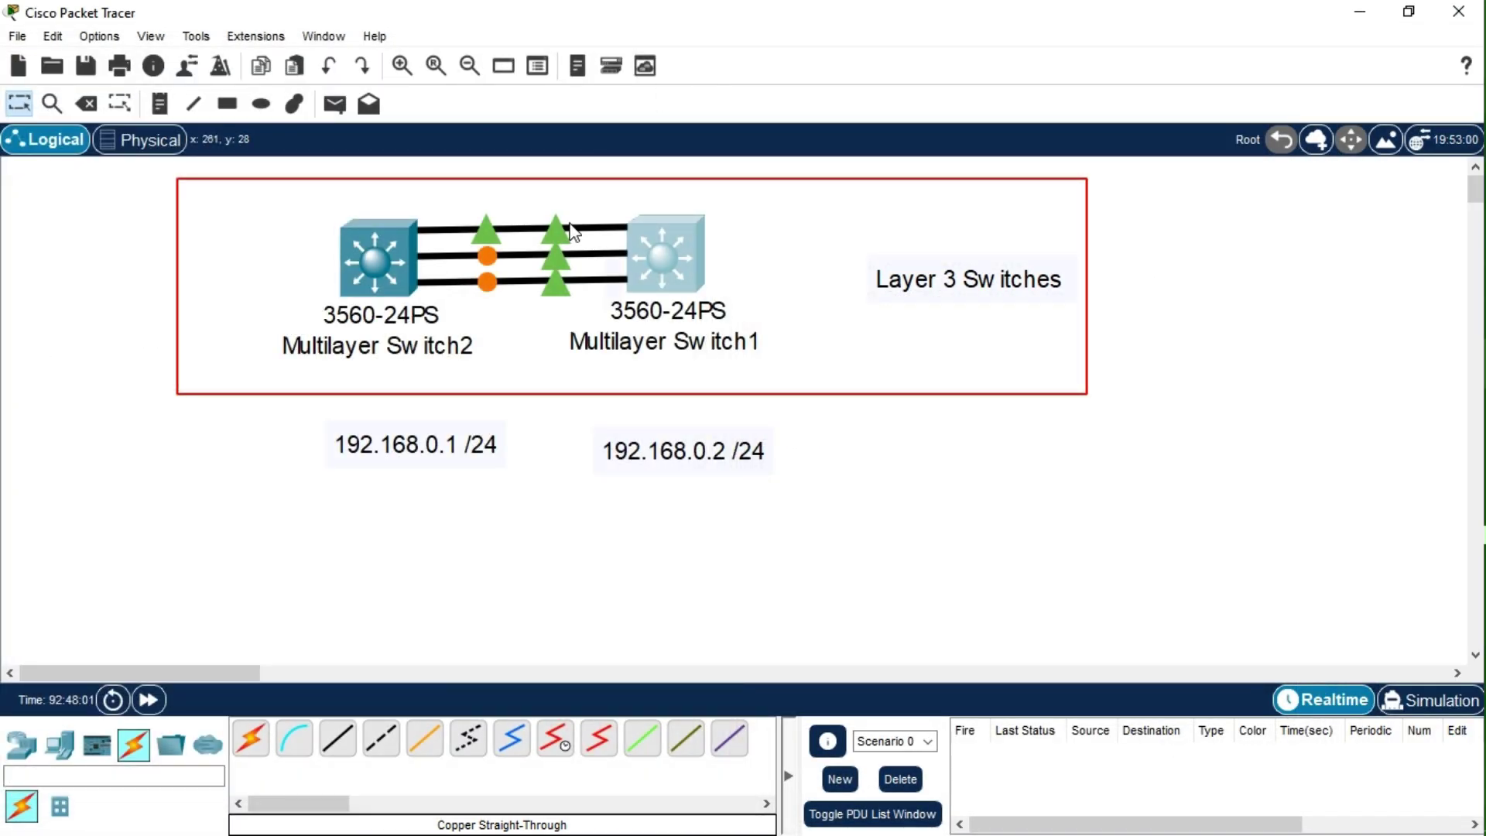
- Open the command line of Multilayer Switch2 and enter global configuration mode with config t
{"action": "left_click", "coordinate": [397, 262]}
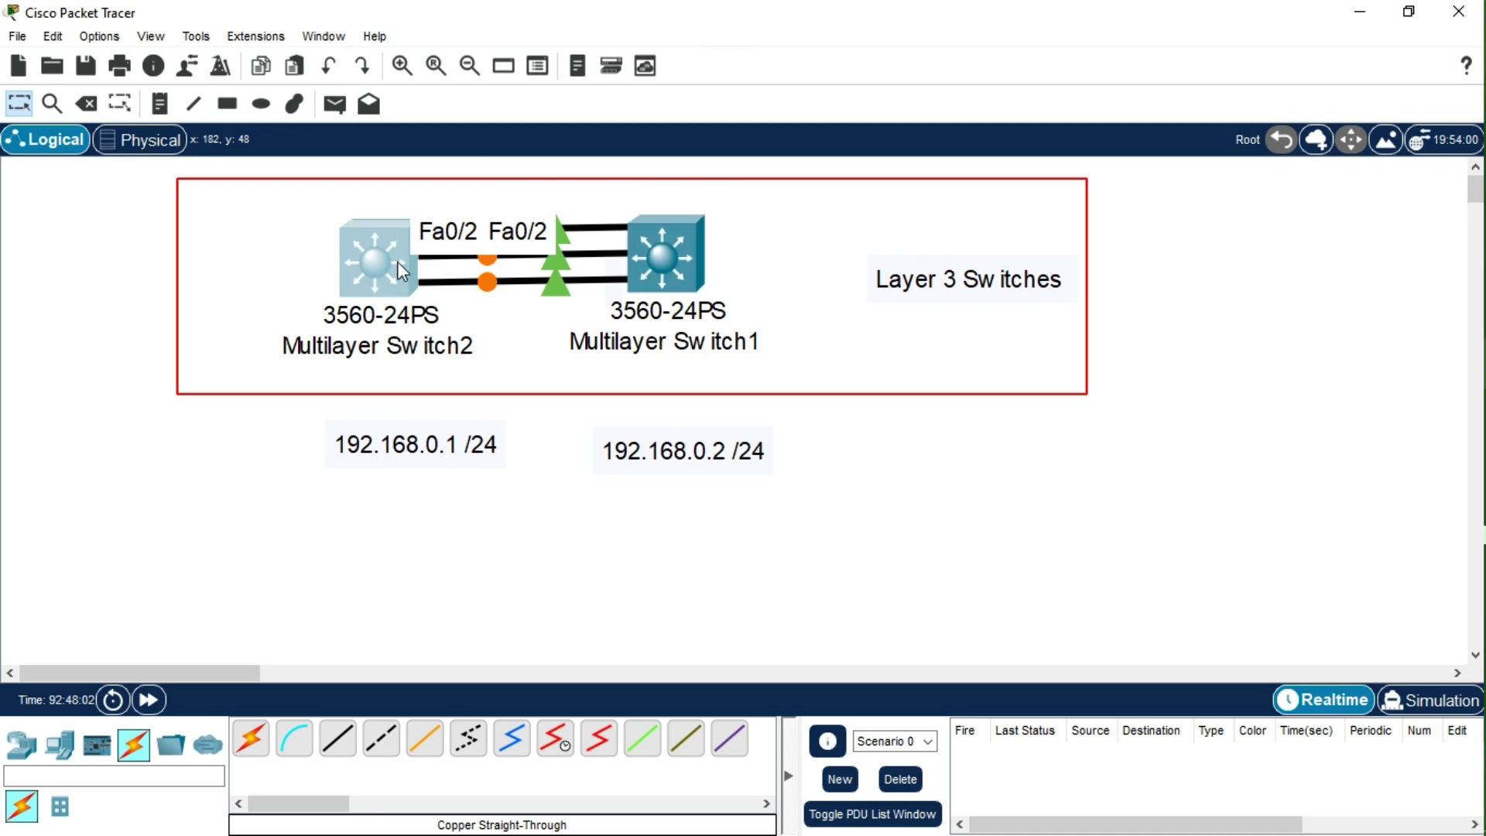
{"action": "left_click", "coordinate": [597, 722]}
{"action": "type", "text": "int ra"}
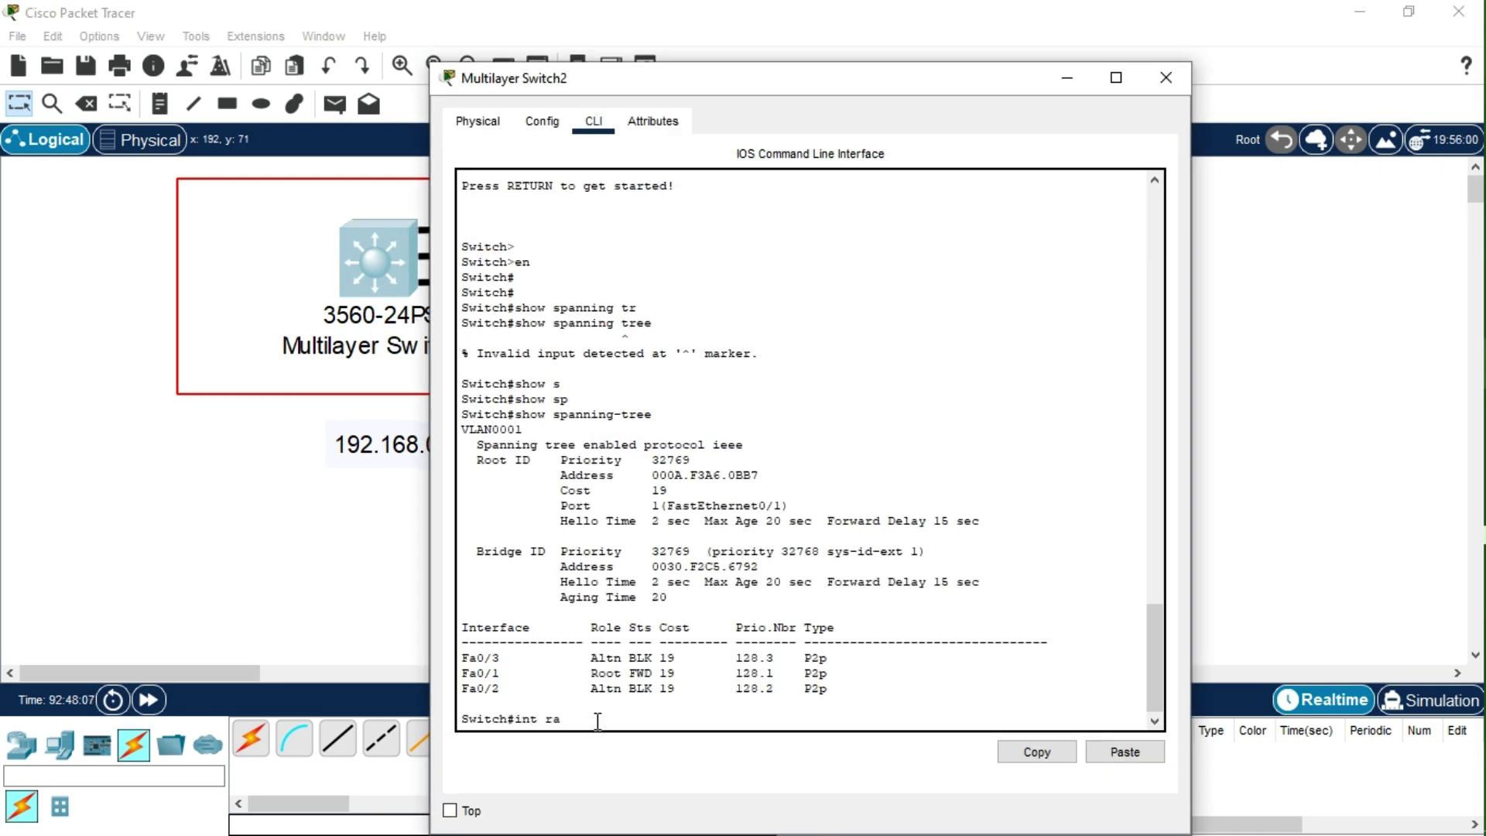
{"action": "key", "text": "BackSpace"}
{"action": "key", "text": "BackSpace"}
{"action": "key", "text": "BackSpace"}
{"action": "key", "text": "BackSpace"}
{"action": "key", "text": "BackSpace"}
{"action": "key", "text": "BackSpace"}
{"action": "type", "text": "config t"}
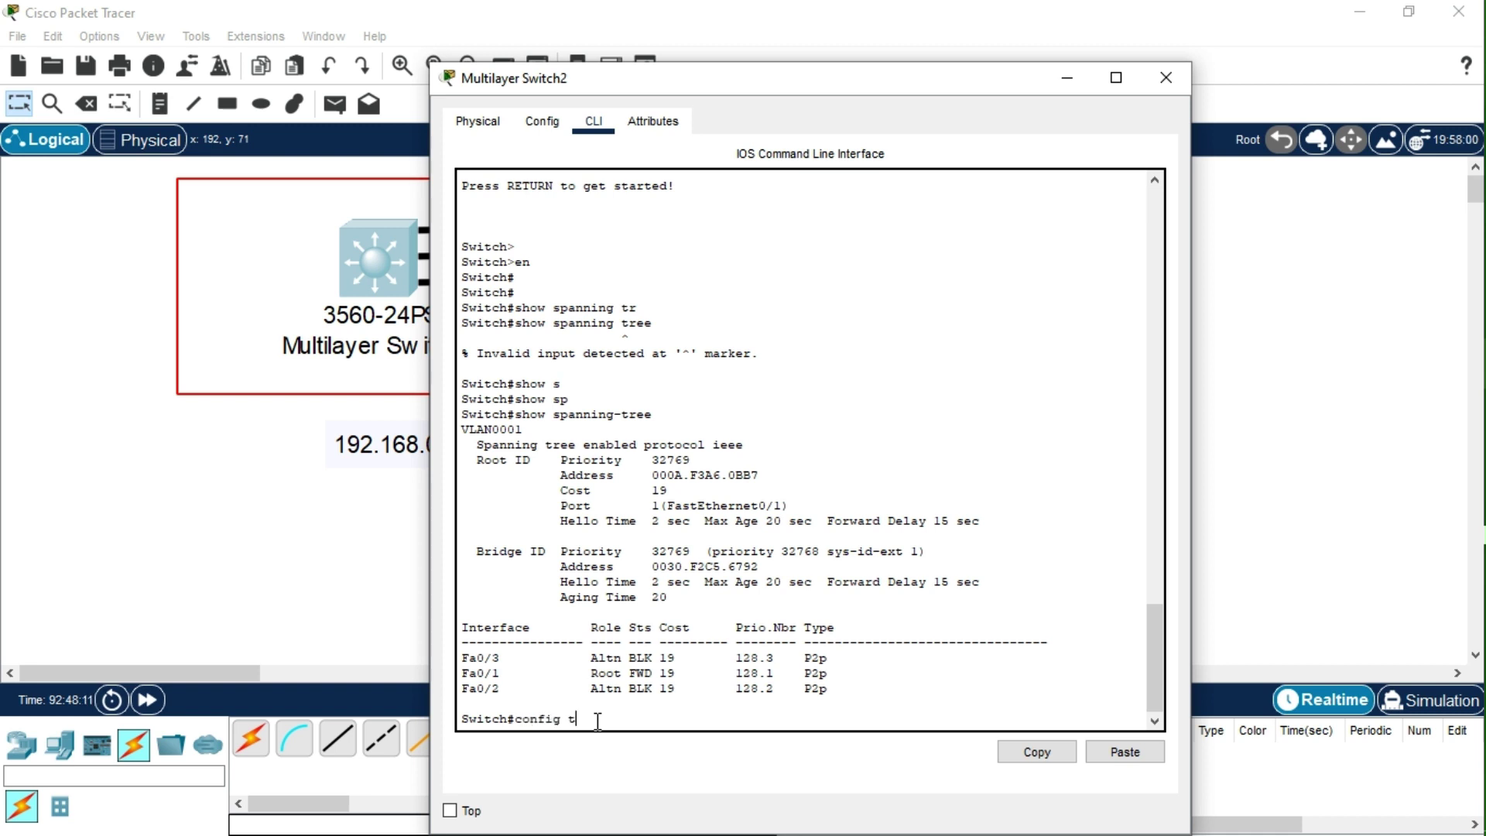
{"action": "key", "text": "Return"}
- Enter interface range configuration for fastEthernet 0/1 - 3 on Multilayer Switch2
{"action": "type", "text": "int"}
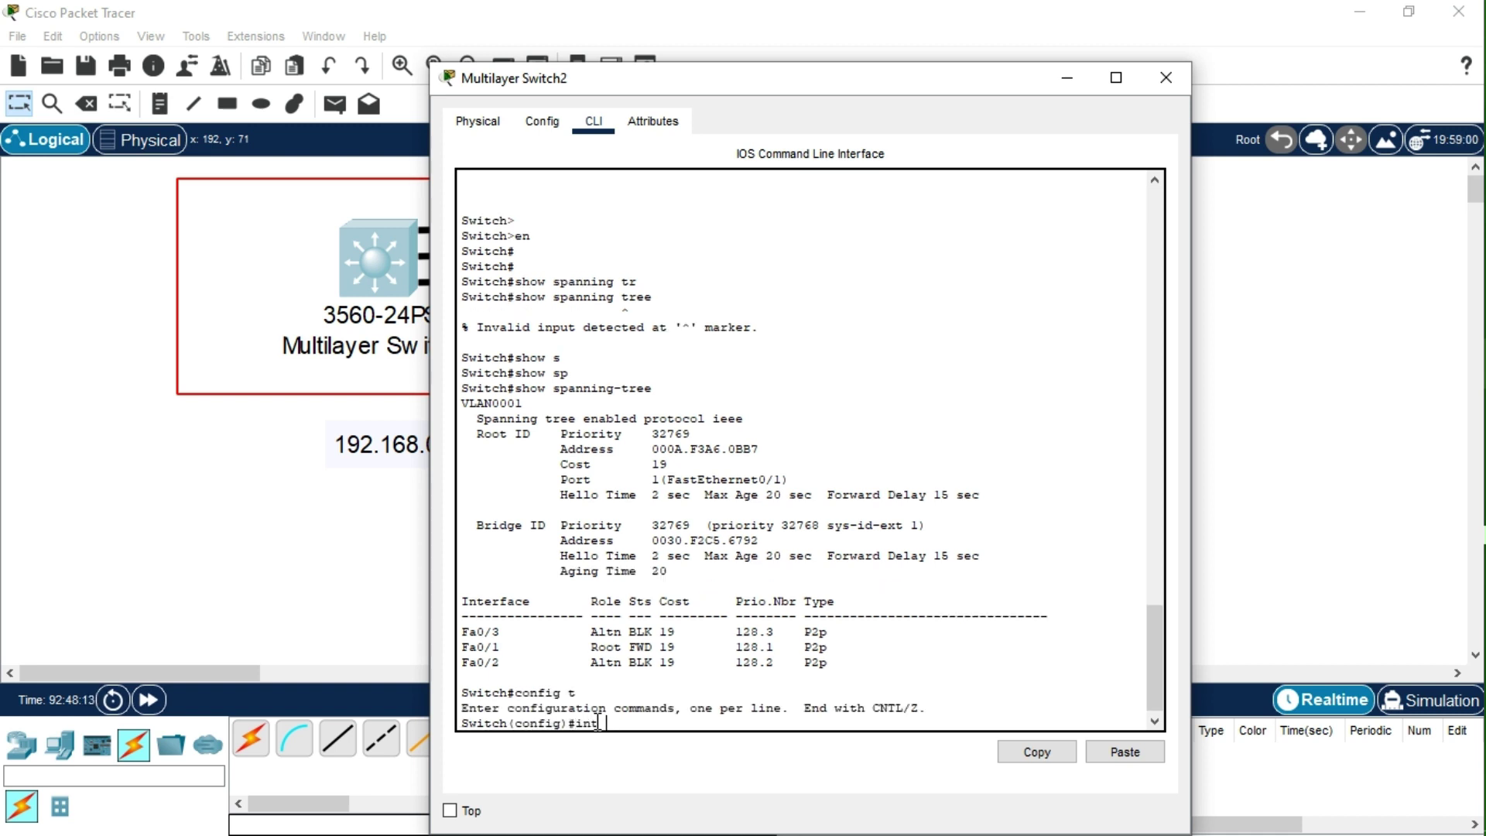
{"action": "type", "text": " r"}
{"action": "key", "text": "Tab"}
{"action": "type", "text": "fa"}
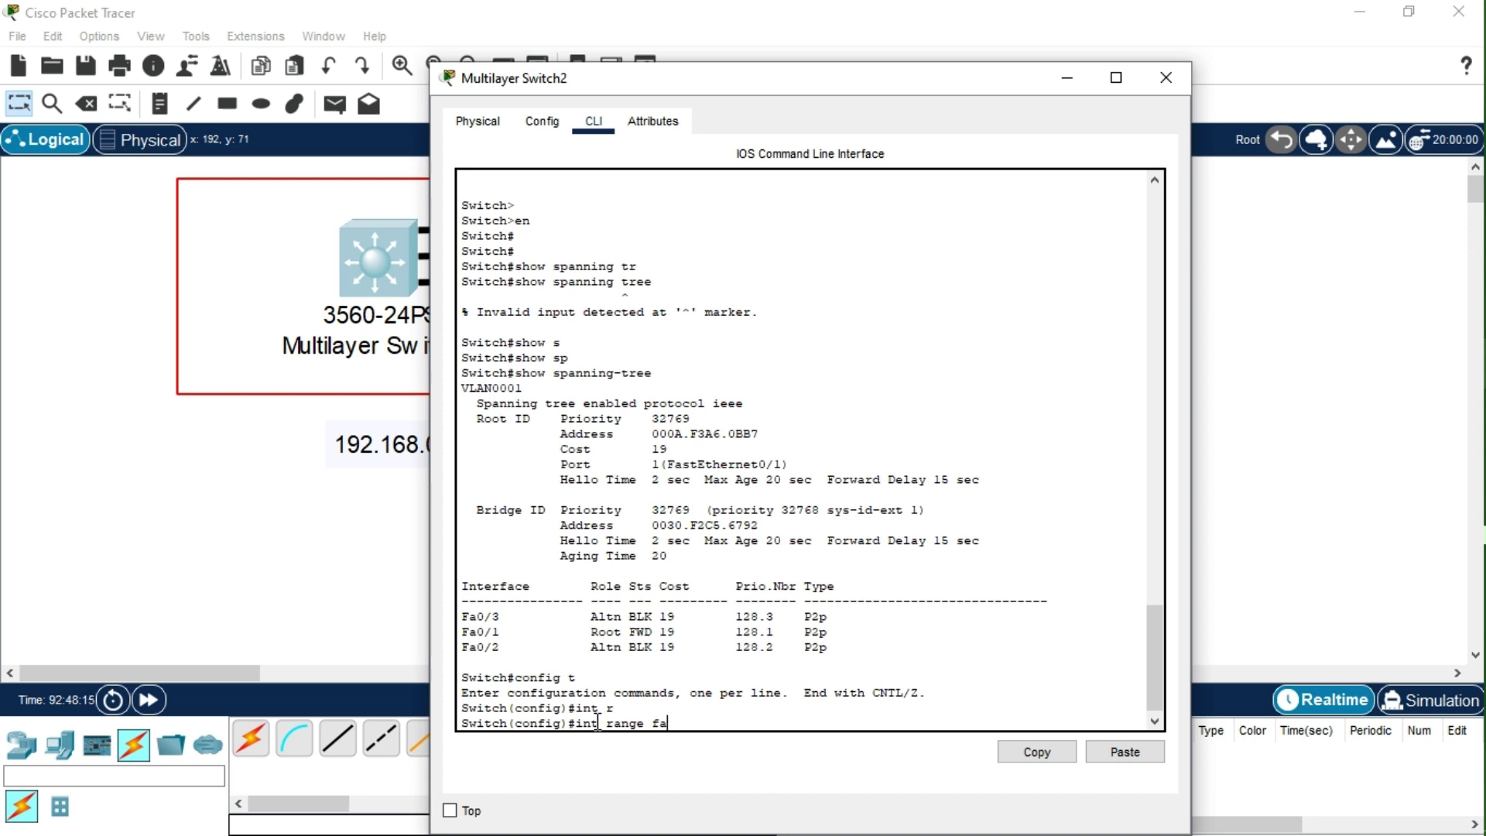
{"action": "key", "text": "Tab"}
{"action": "type", "text": "0/1 - 3"}
{"action": "key", "text": "Return"}
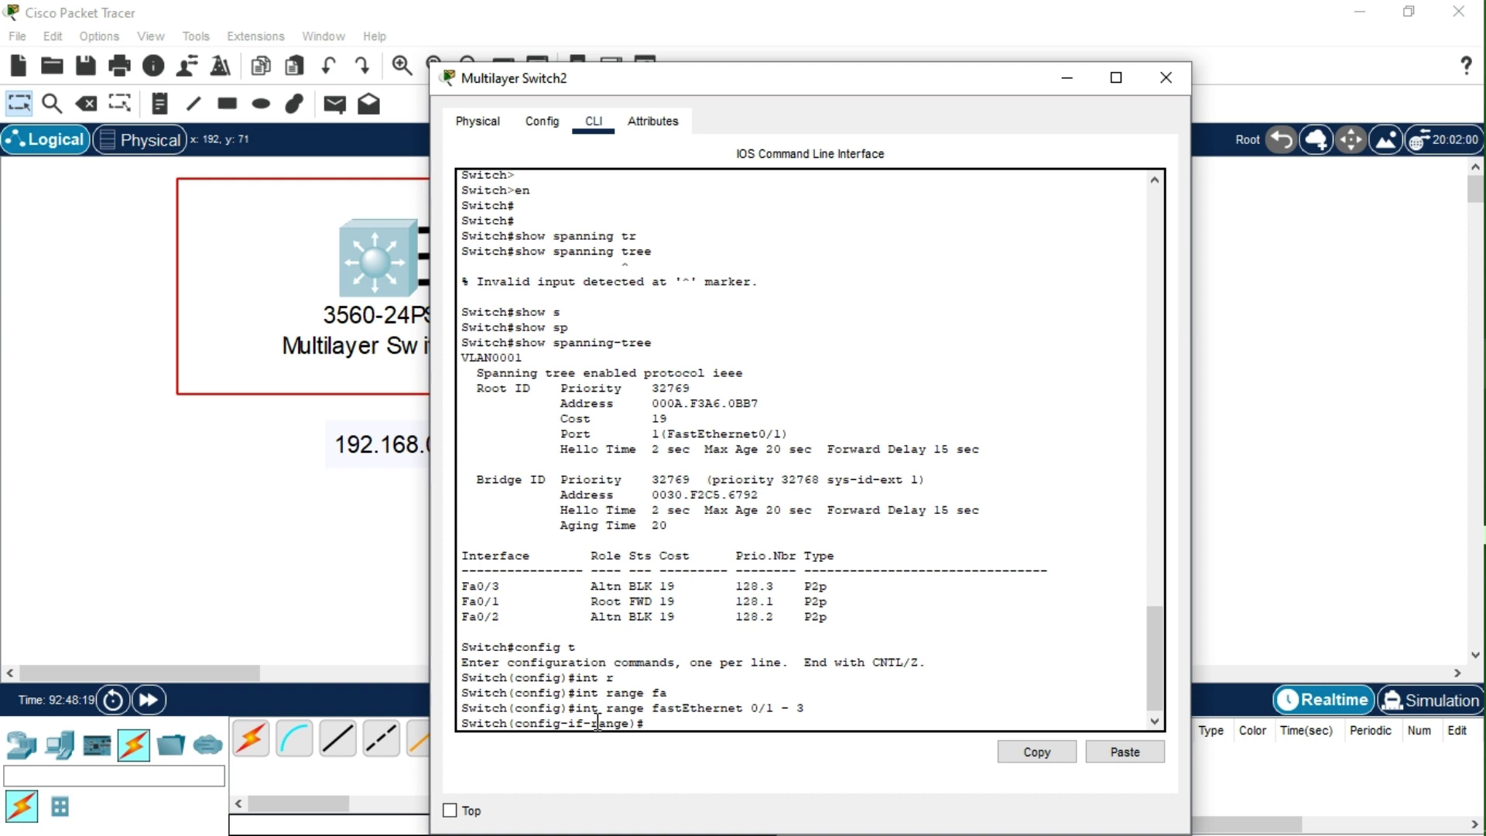
- Turn the selected FastEthernet ports into routed Layer 3 ports with the no switchport command
{"action": "type", "text": "no switchport"}
{"action": "key", "text": "Return"}
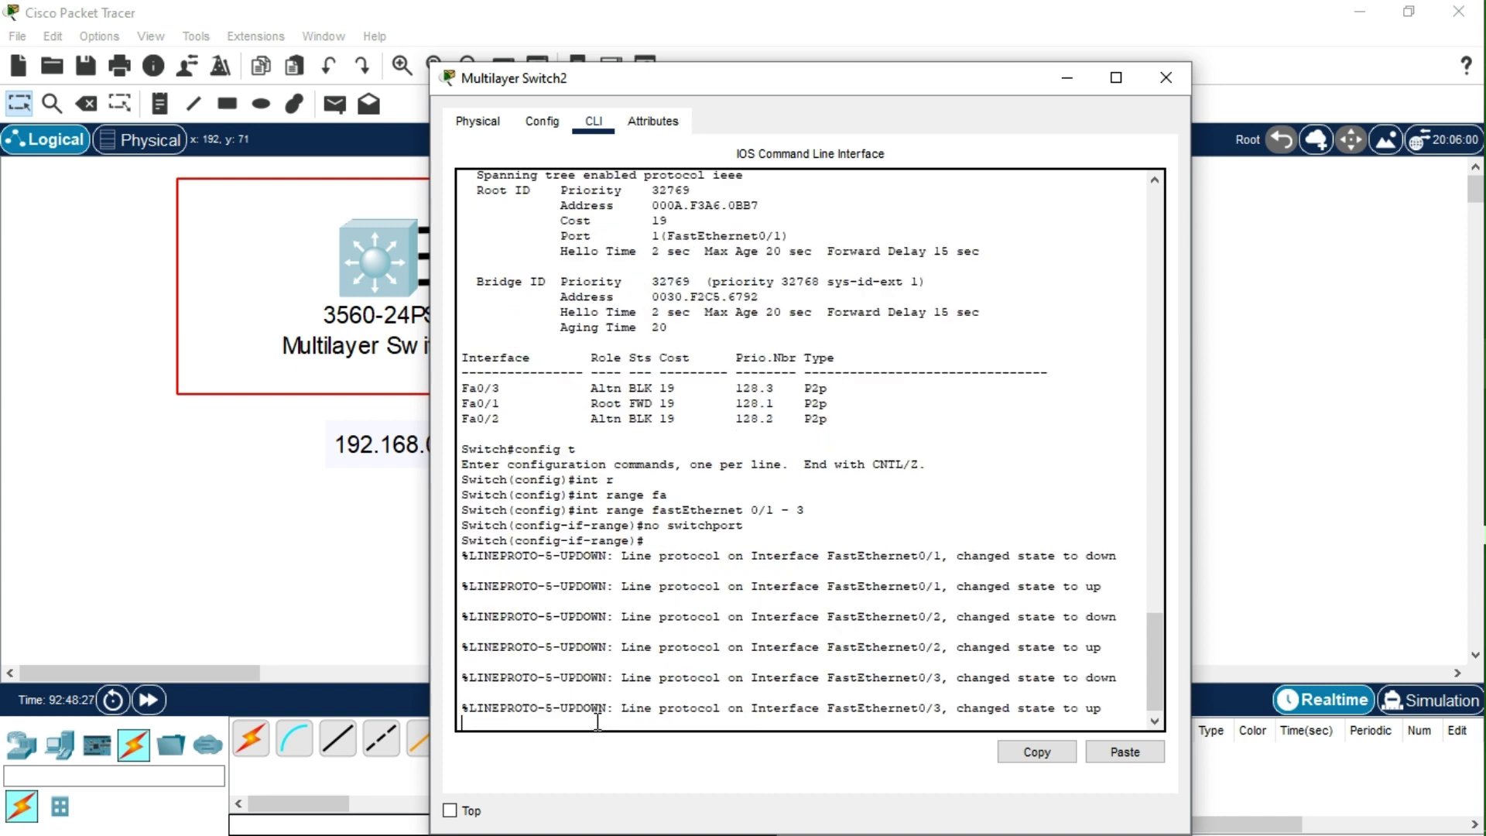
{"action": "key", "text": "Return"}
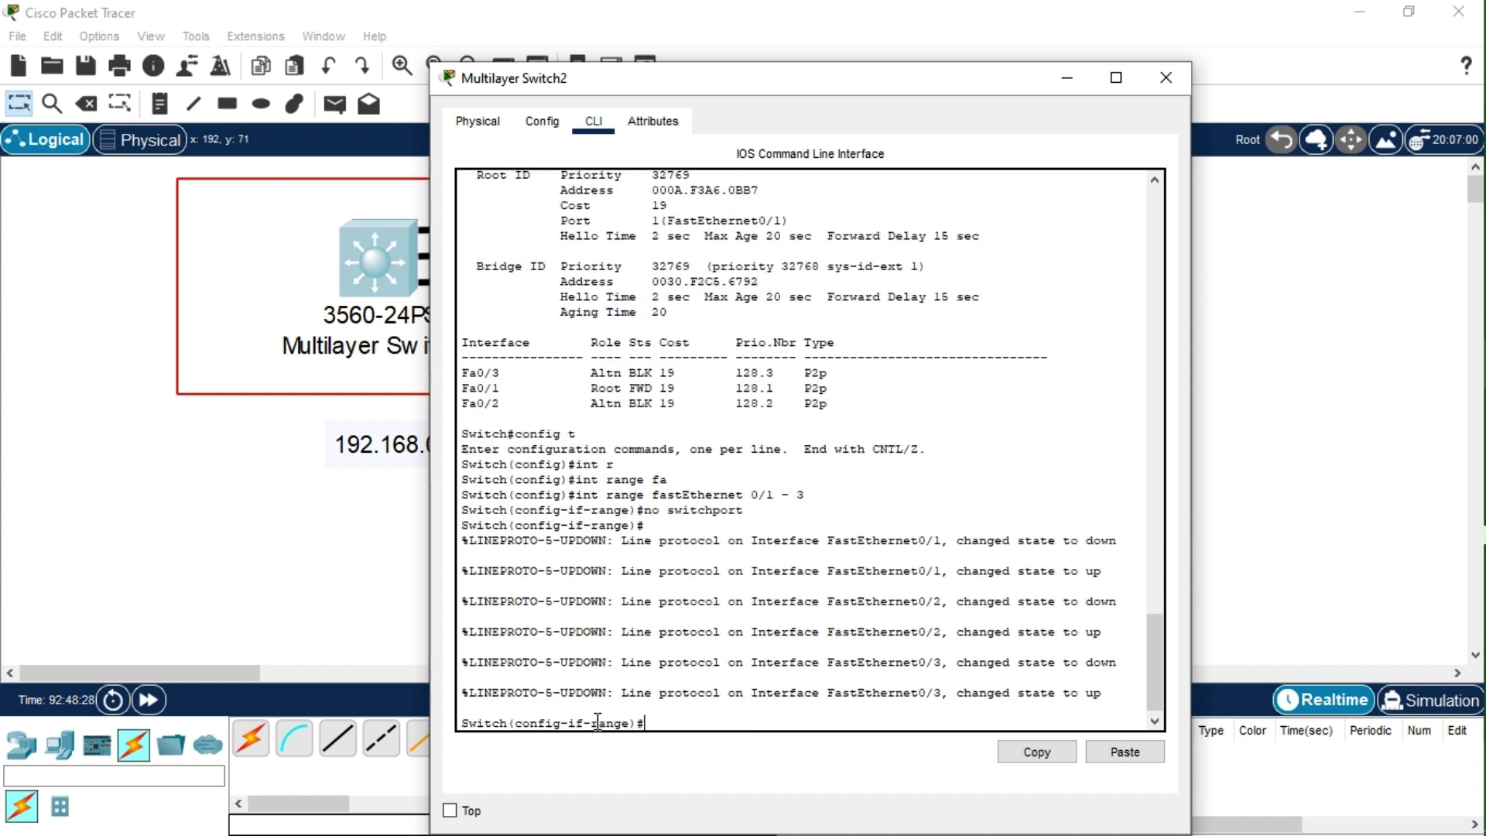
- List the available channel-group modes, bundle the selected ports with channel-group 1 mode on, and exit interface range configuration
{"action": "type", "text": "channe"}
{"action": "type", "text": ";"}
{"action": "type", "text": "l-gro"}
{"action": "type", "text": "up 1 mode"}
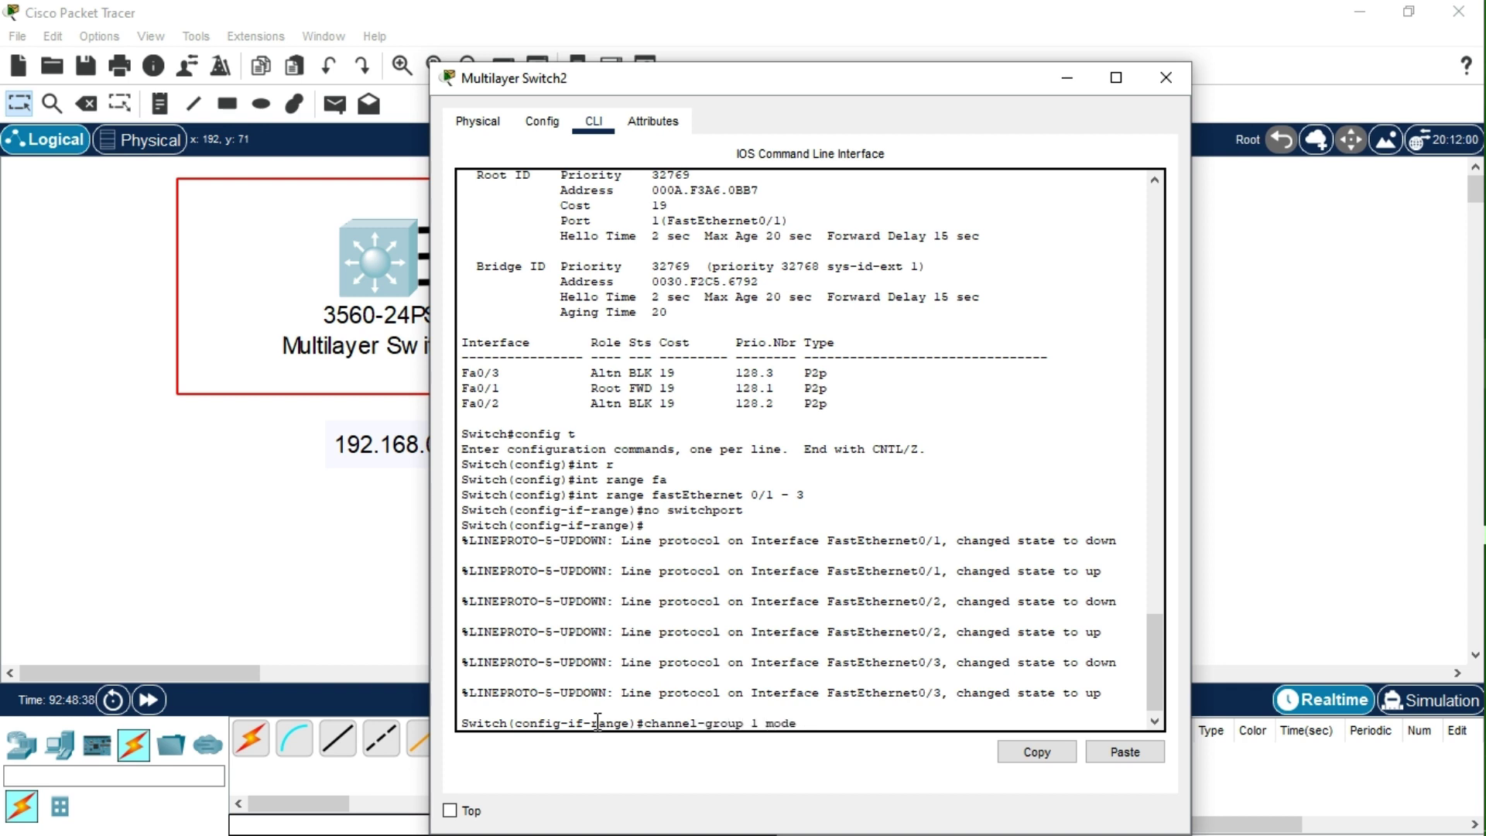
{"action": "type", "text": "?"}
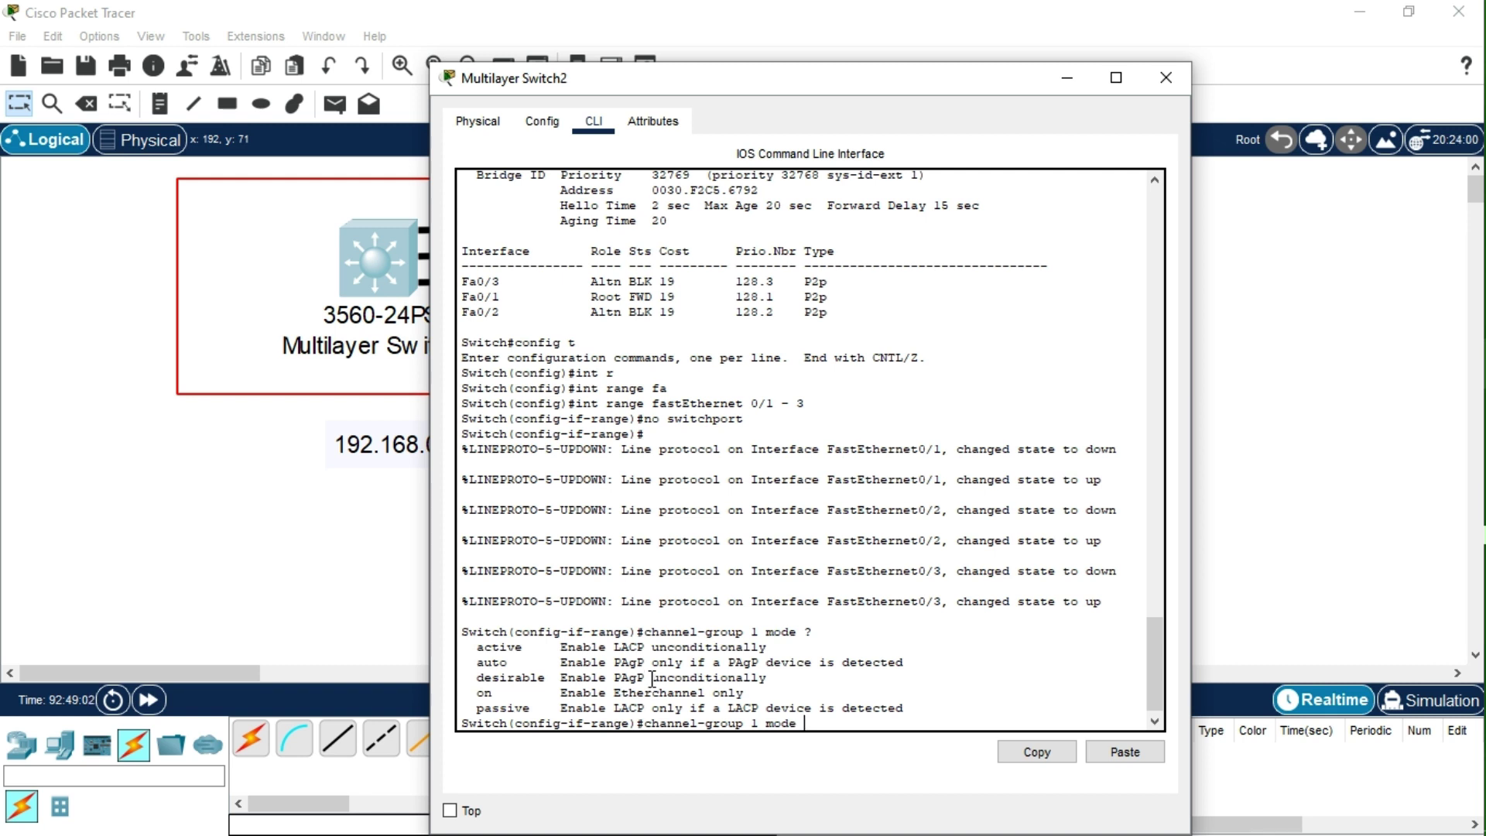
{"action": "type", "text": "on"}
{"action": "key", "text": "Return"}
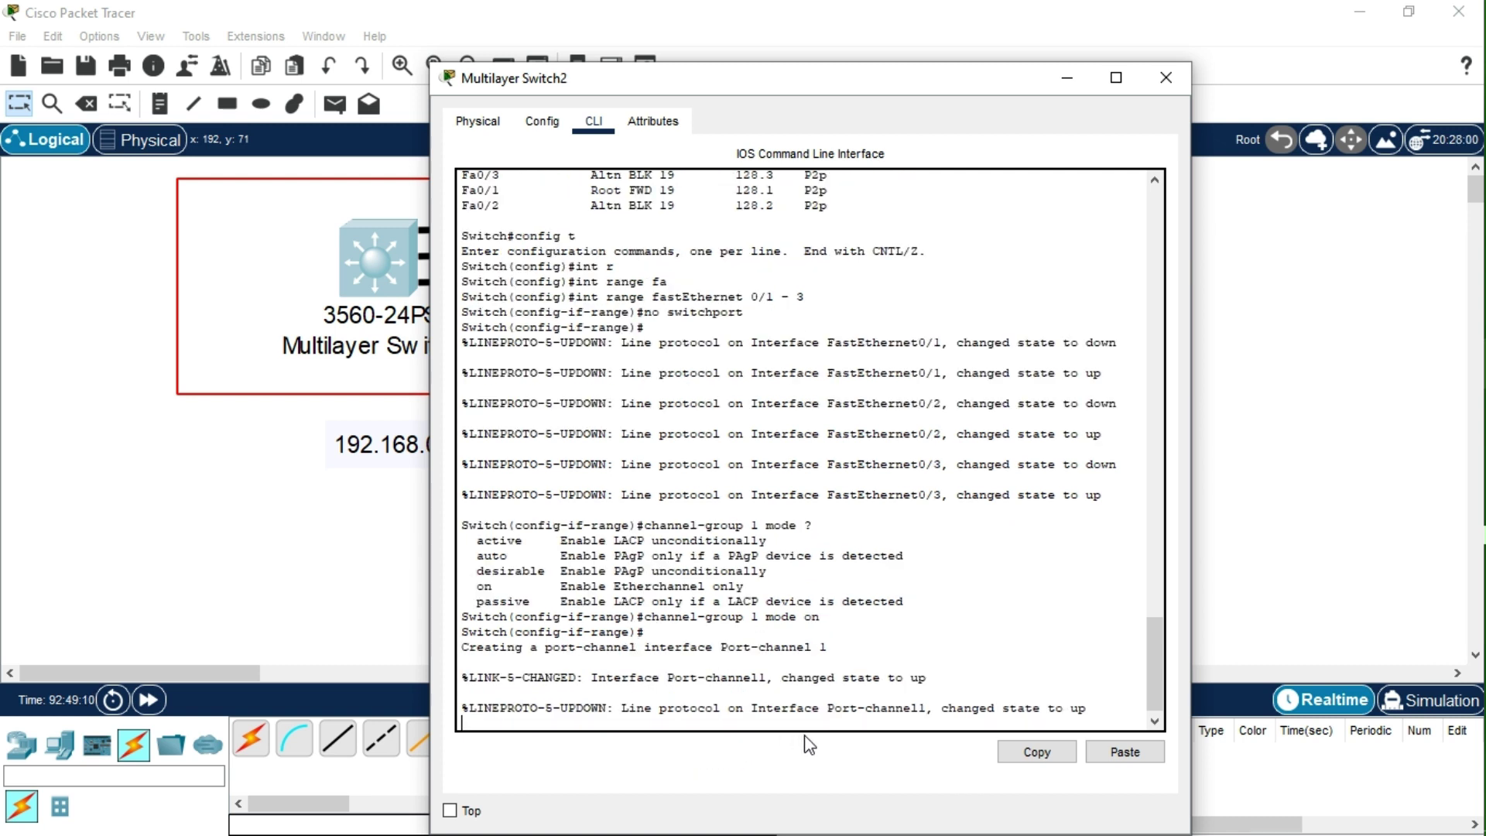
{"action": "key", "text": "Return"}
{"action": "key", "text": "Return"}
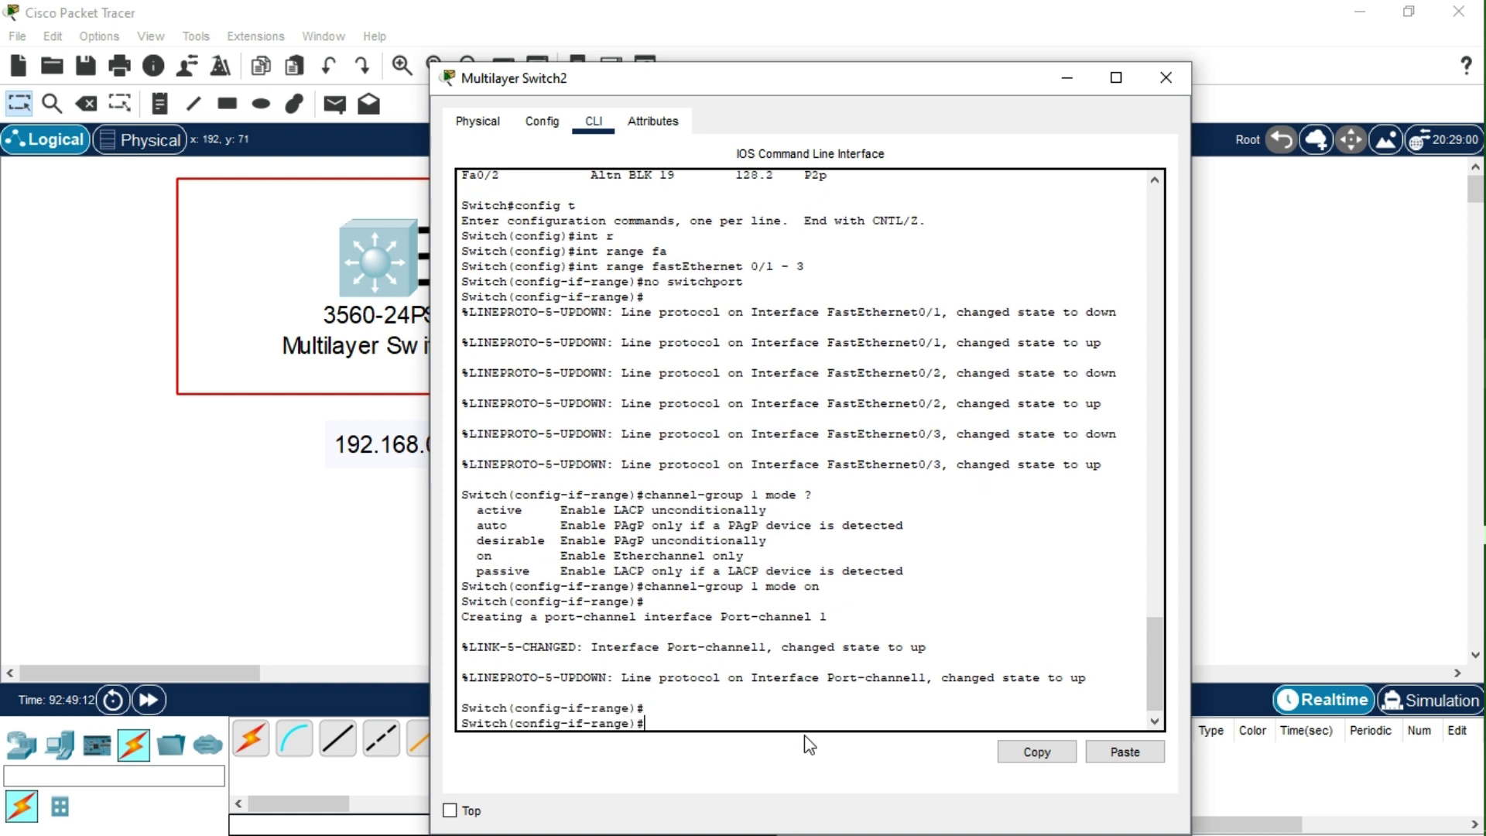
{"action": "type", "text": "e"}
{"action": "key", "text": "Return"}
{"action": "key", "text": "Return"}
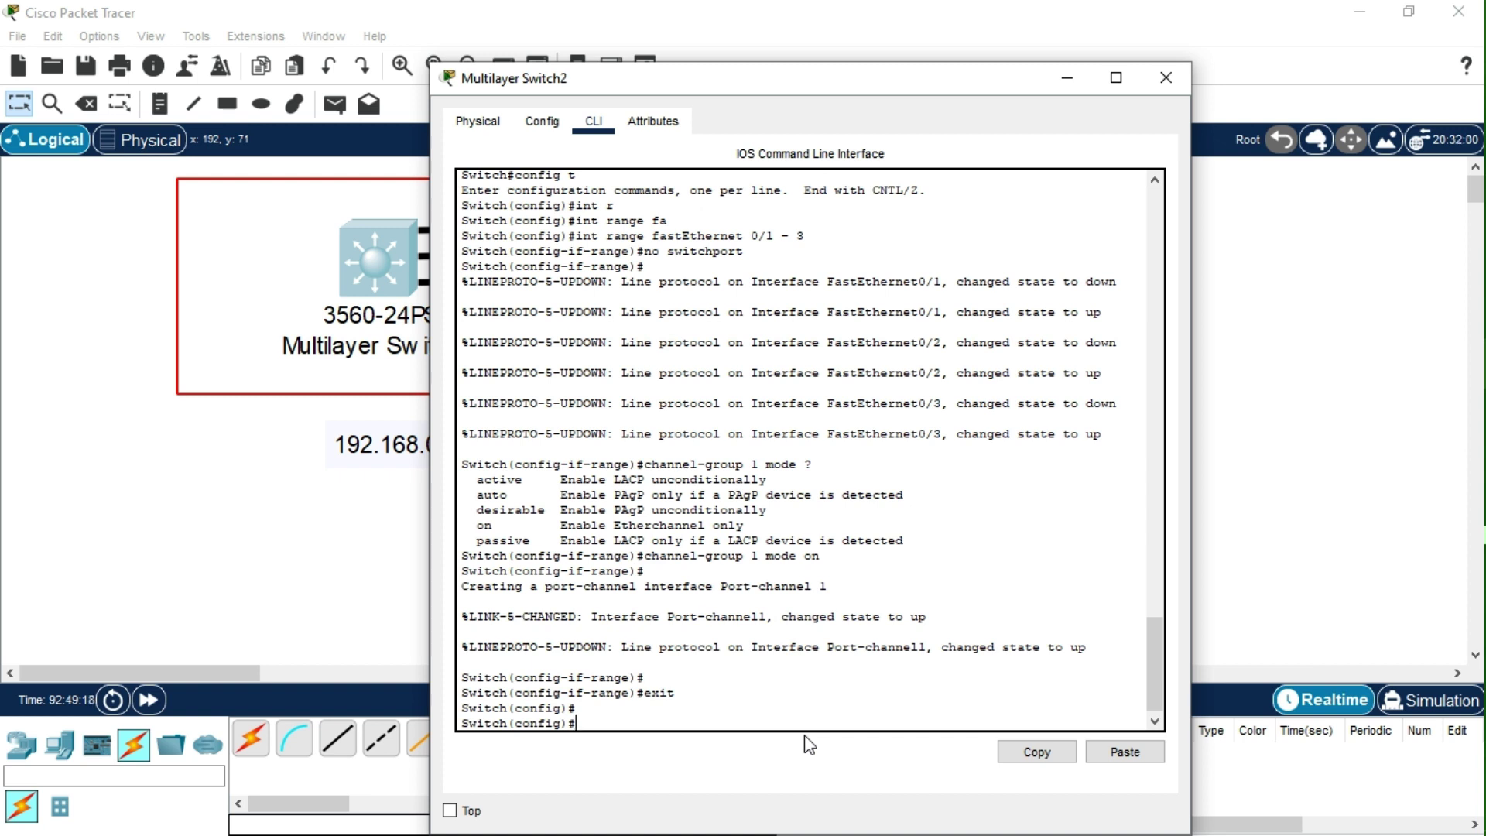
- Display Multilayer Switch2's running configuration with do show run, continuing the listing as far as the FastEthernet interface entries
{"action": "type", "text": "show"}
{"action": "key", "text": "Left"}
{"action": "key", "text": "Left"}
{"action": "key", "text": "Left"}
{"action": "key", "text": "Left"}
{"action": "key", "text": "Left"}
{"action": "type", "text": "do show run"}
{"action": "key", "text": "Return"}
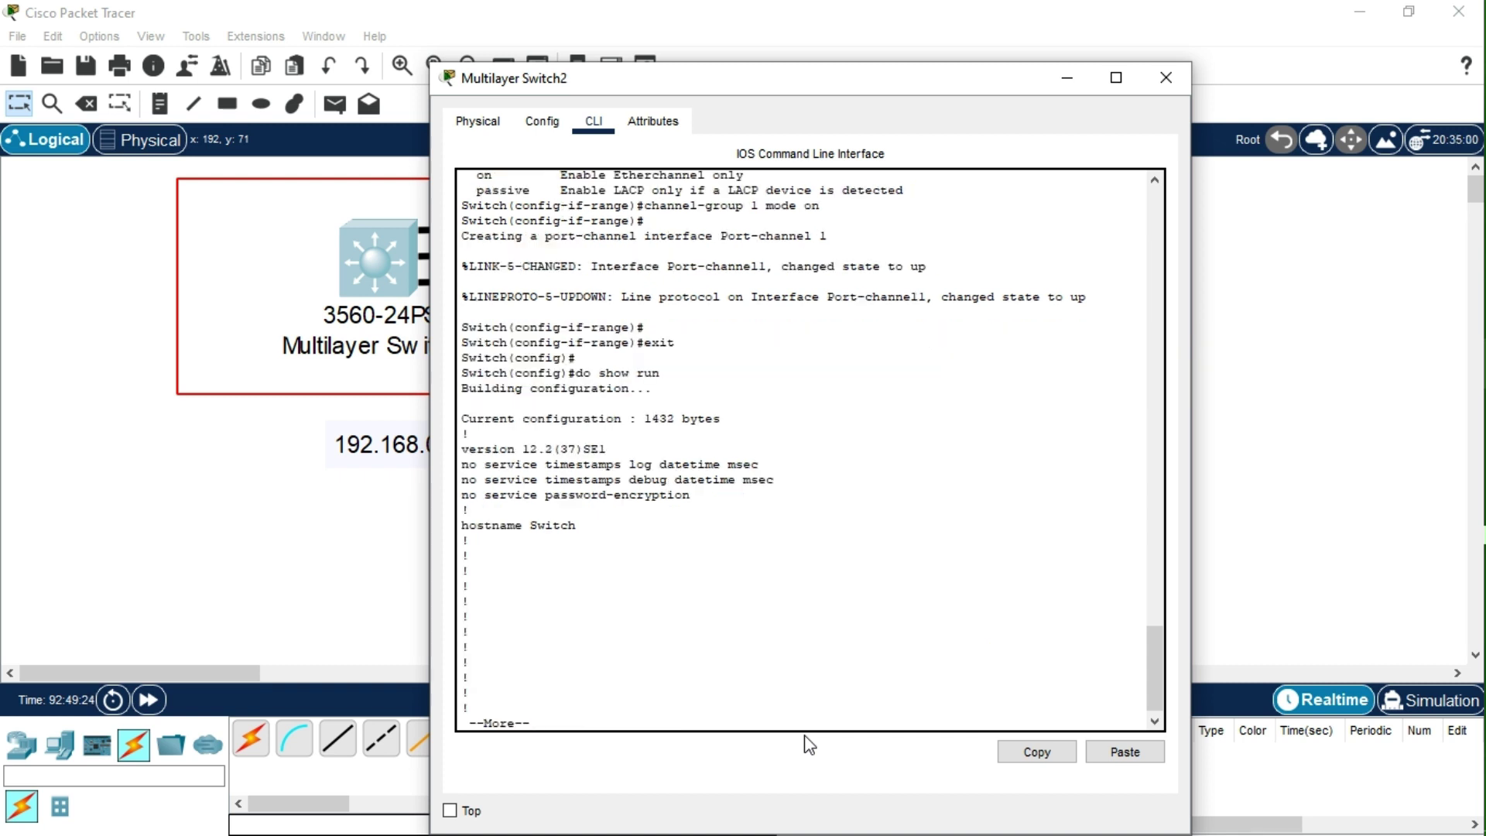
{"action": "key", "text": "space"}
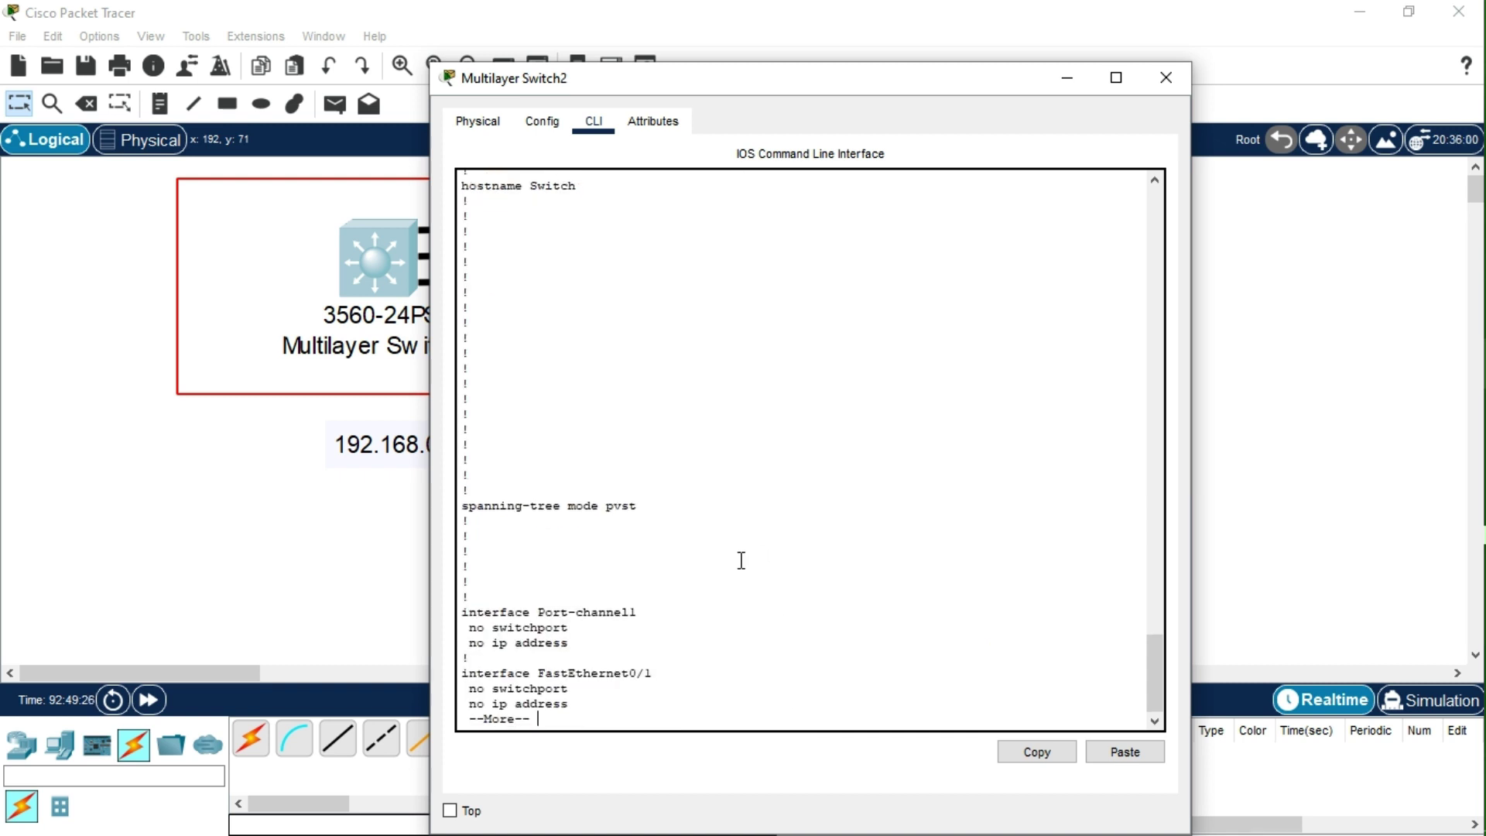
{"action": "key", "text": "space"}
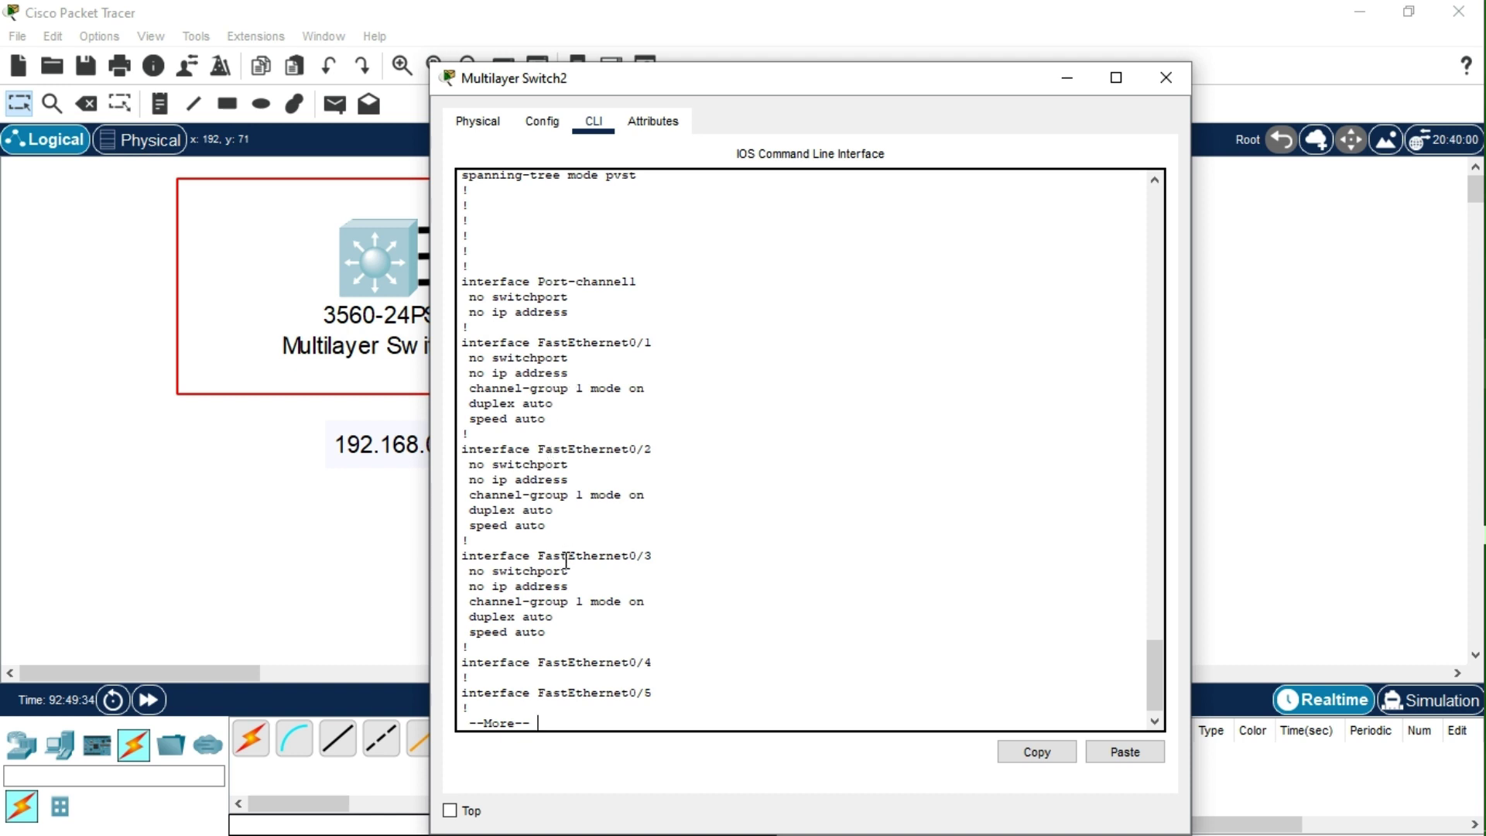
- Examine the Port-channel1 and FastEthernet0/1 to 0/3 entries in the running configuration
{"action": "scroll", "coordinate": [566, 559], "scroll_direction": "up", "scroll_amount": 11}
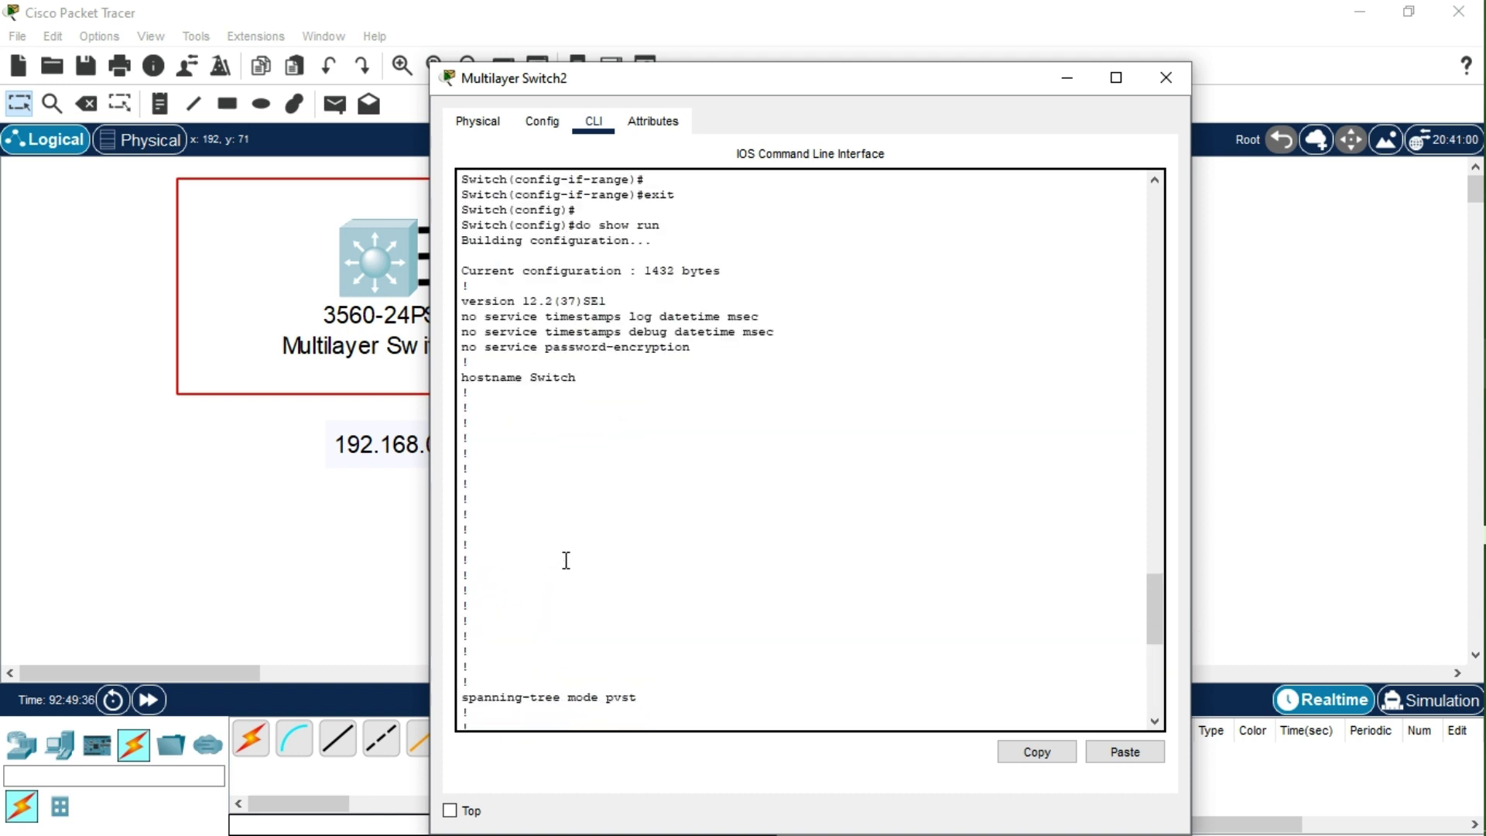
{"action": "scroll", "coordinate": [565, 559], "scroll_direction": "up", "scroll_amount": 6}
{"action": "scroll", "coordinate": [566, 559], "scroll_direction": "down", "scroll_amount": 10}
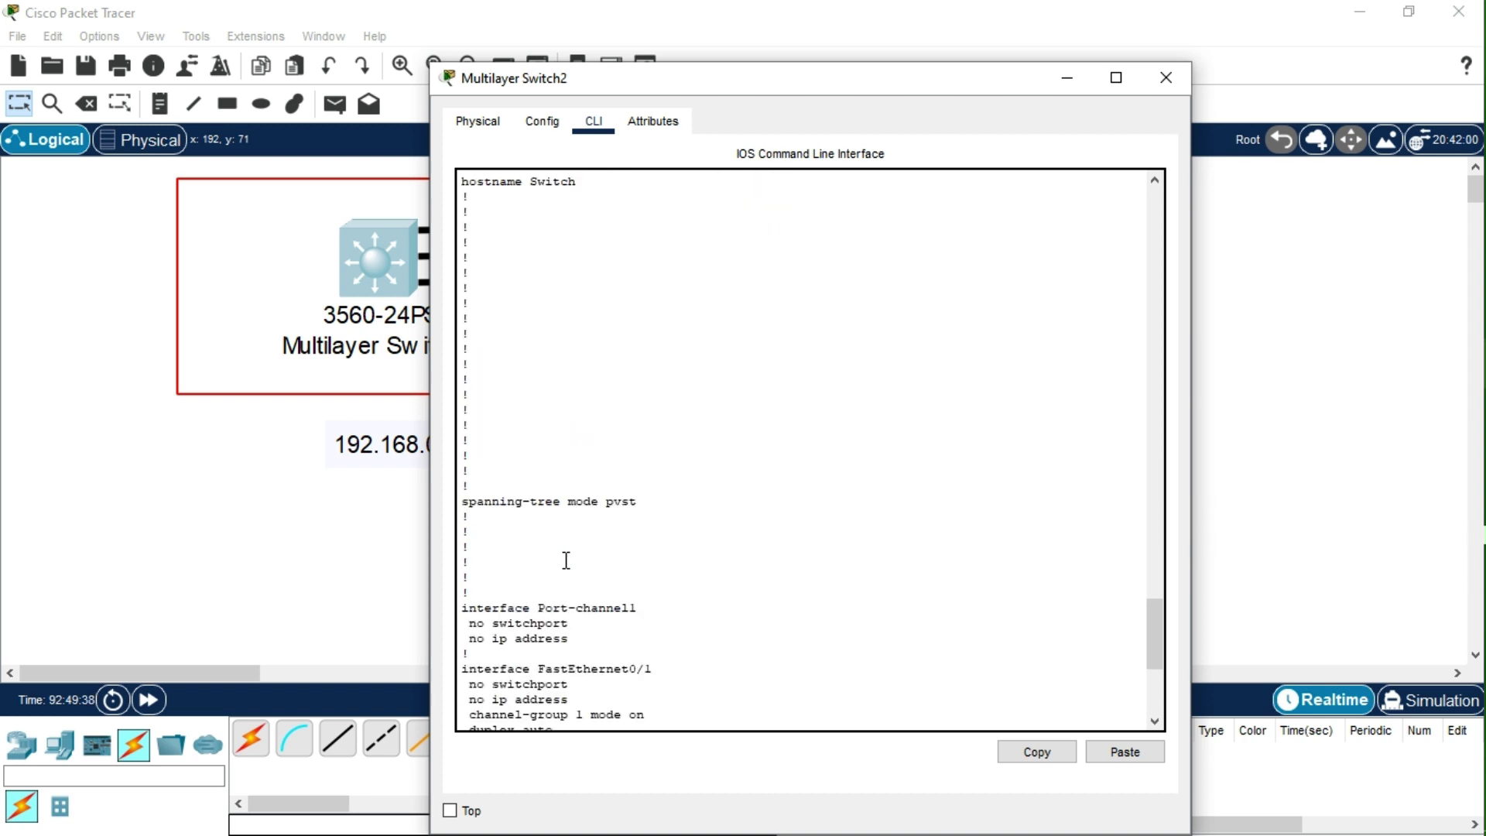
{"action": "scroll", "coordinate": [566, 560], "scroll_direction": "down", "scroll_amount": 2}
{"action": "left_click_drag", "start_coordinate": [568, 557], "coordinate": [462, 542]}
{"action": "left_click", "coordinate": [557, 577]}
{"action": "left_click_drag", "start_coordinate": [577, 561], "coordinate": [470, 534]}
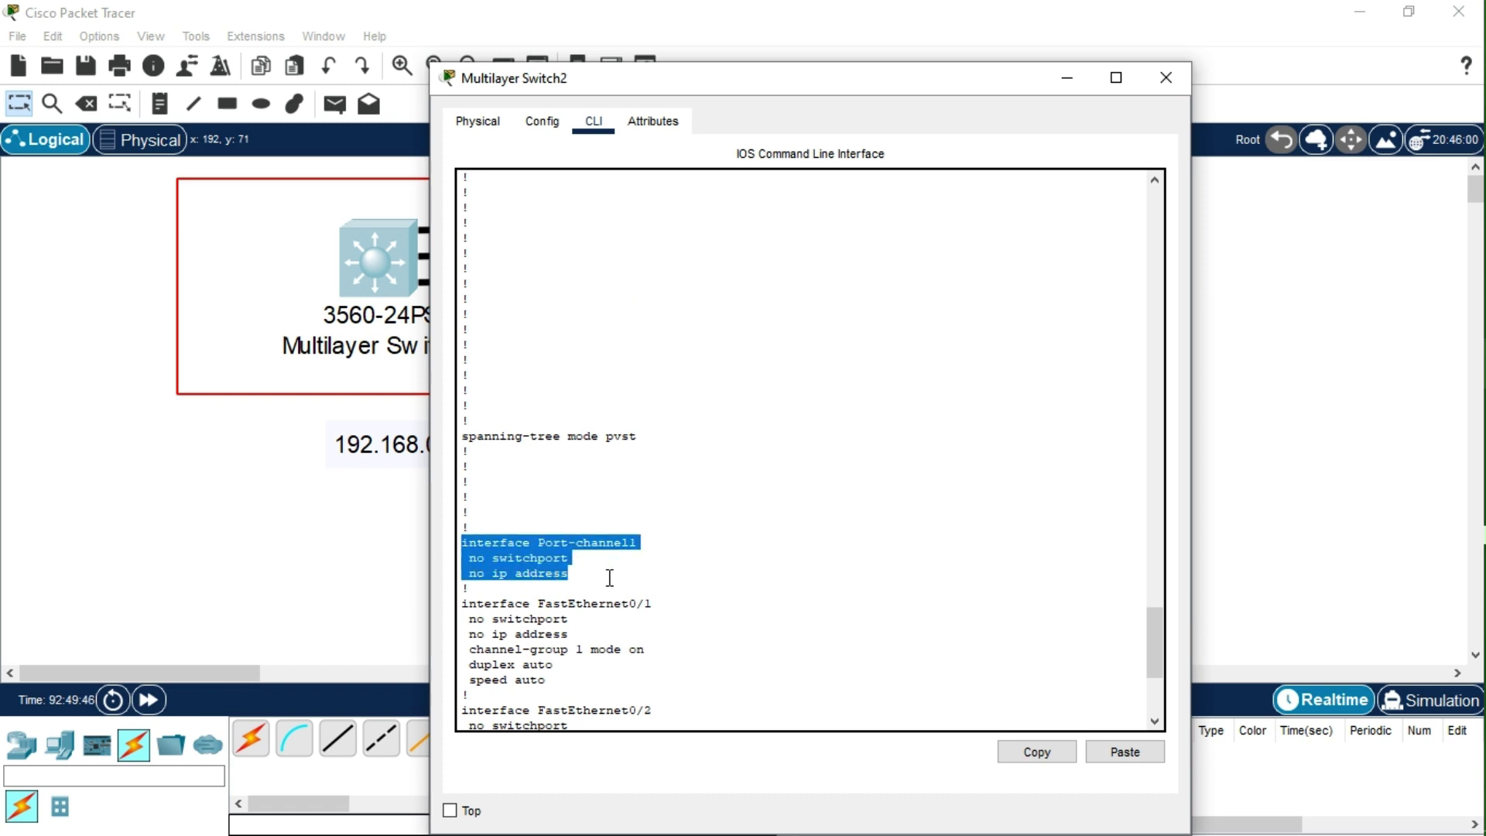
{"action": "scroll", "coordinate": [526, 580], "scroll_direction": "down", "scroll_amount": 1}
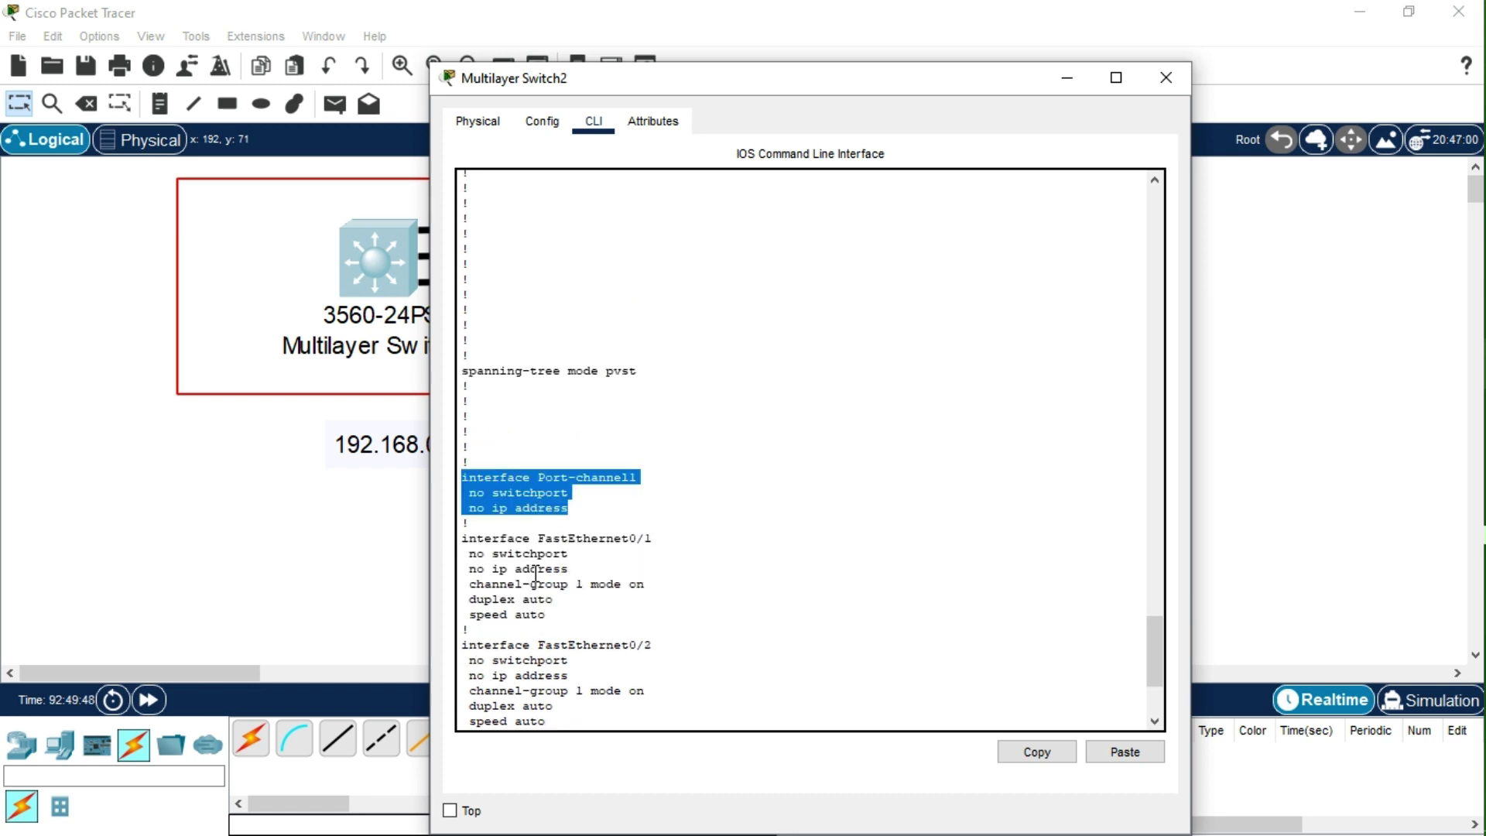
{"action": "scroll", "coordinate": [534, 570], "scroll_direction": "down", "scroll_amount": 1}
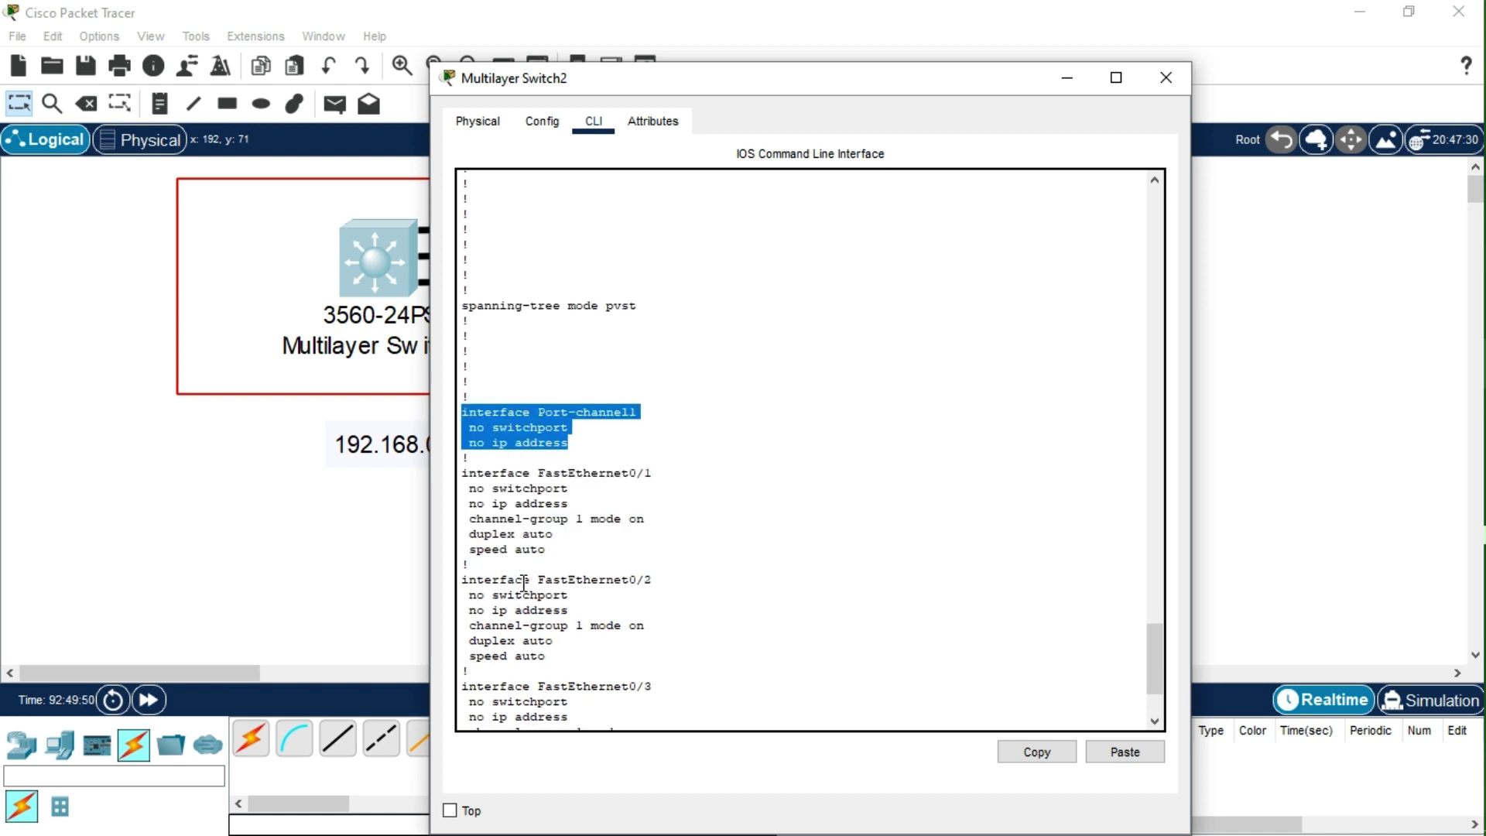
{"action": "scroll", "coordinate": [522, 603], "scroll_direction": "down", "scroll_amount": 1}
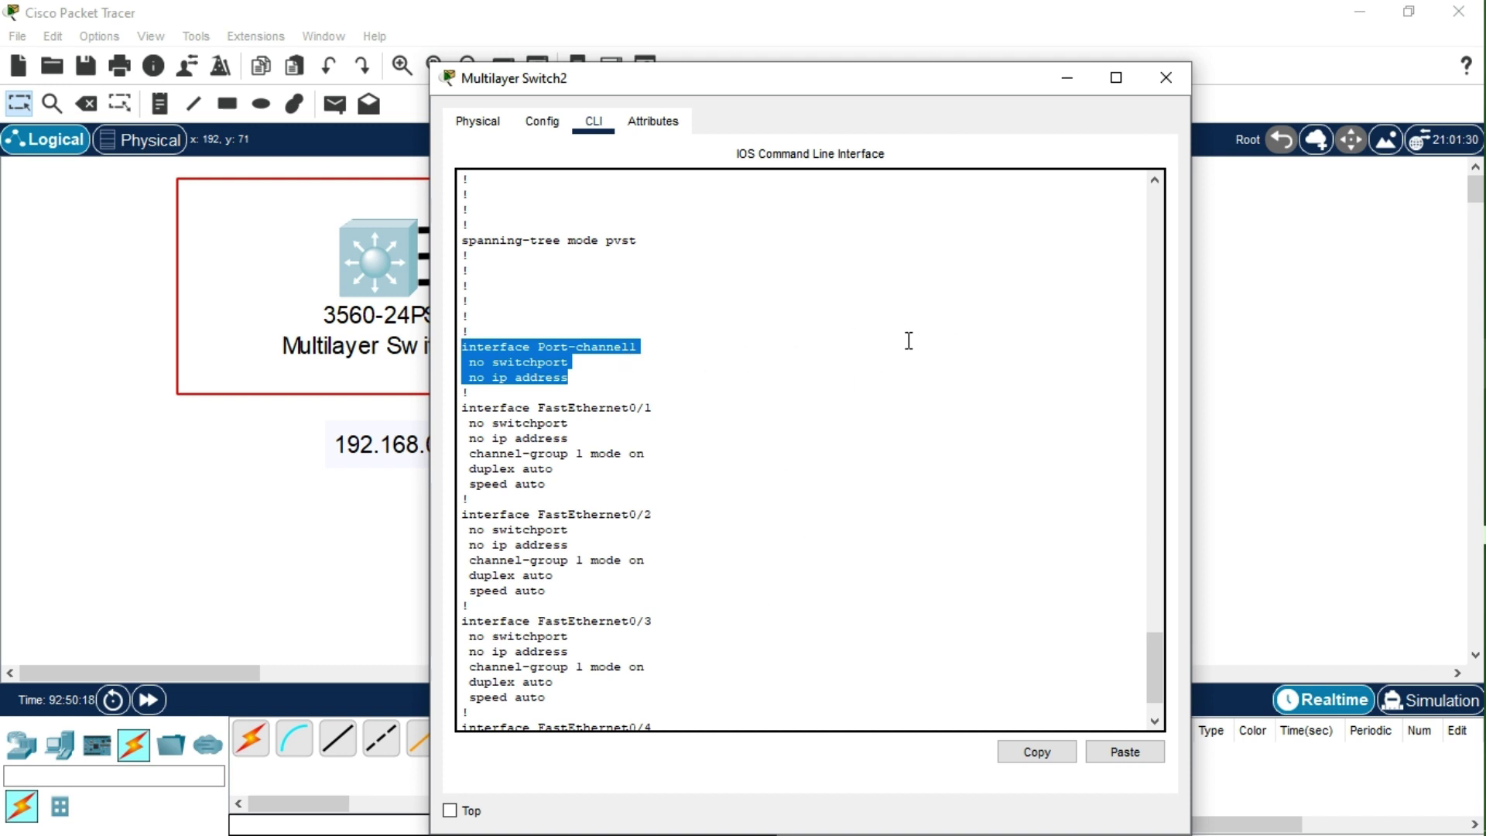
- Check the link indicators between the two switches in the topology and return to Multilayer Switch2's command line
{"action": "left_click", "coordinate": [303, 626]}
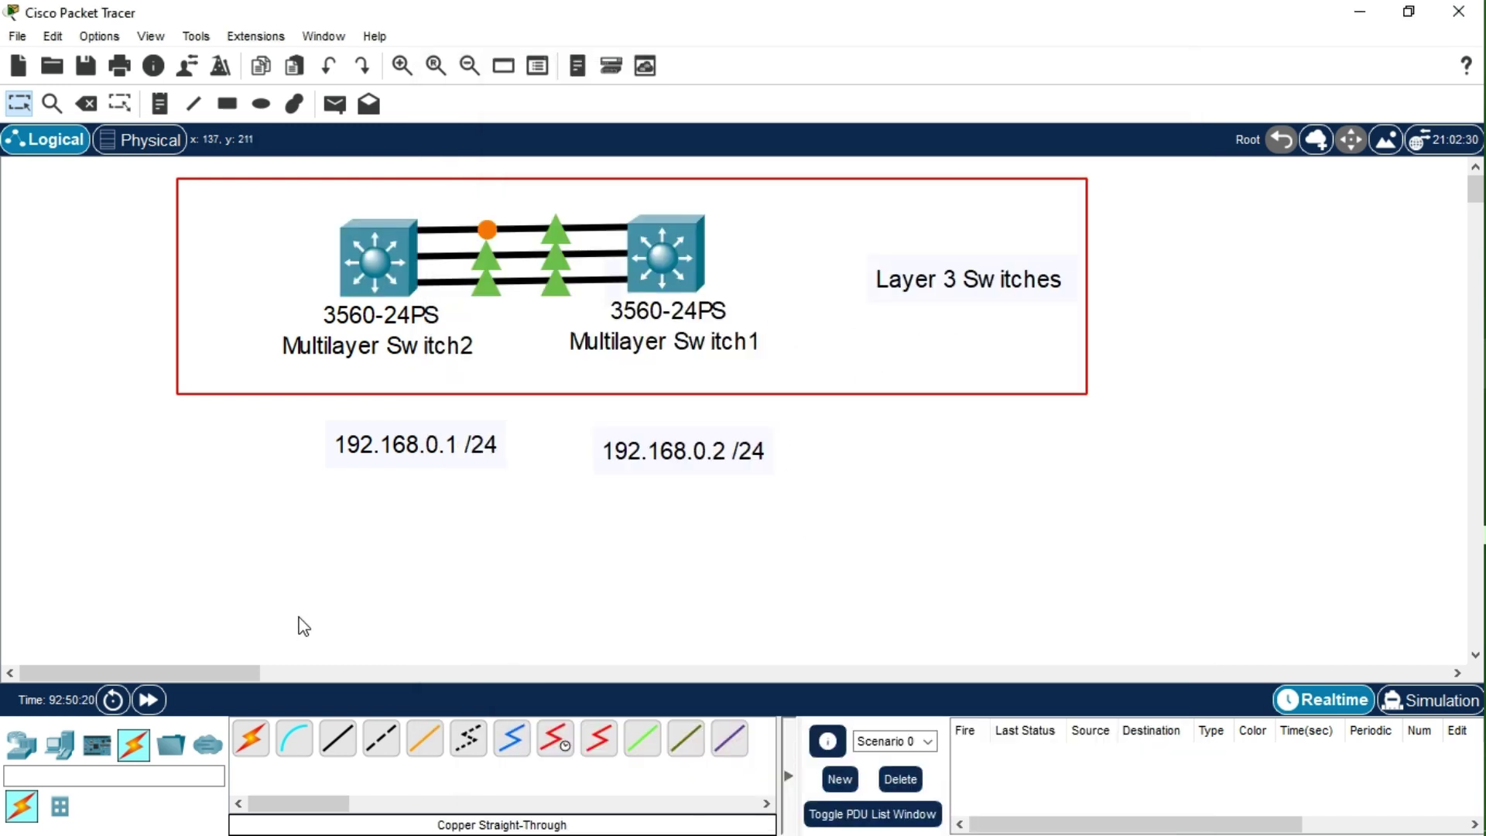
{"action": "left_click", "coordinate": [370, 290]}
{"action": "scroll", "coordinate": [778, 671], "scroll_direction": "down", "scroll_amount": 2}
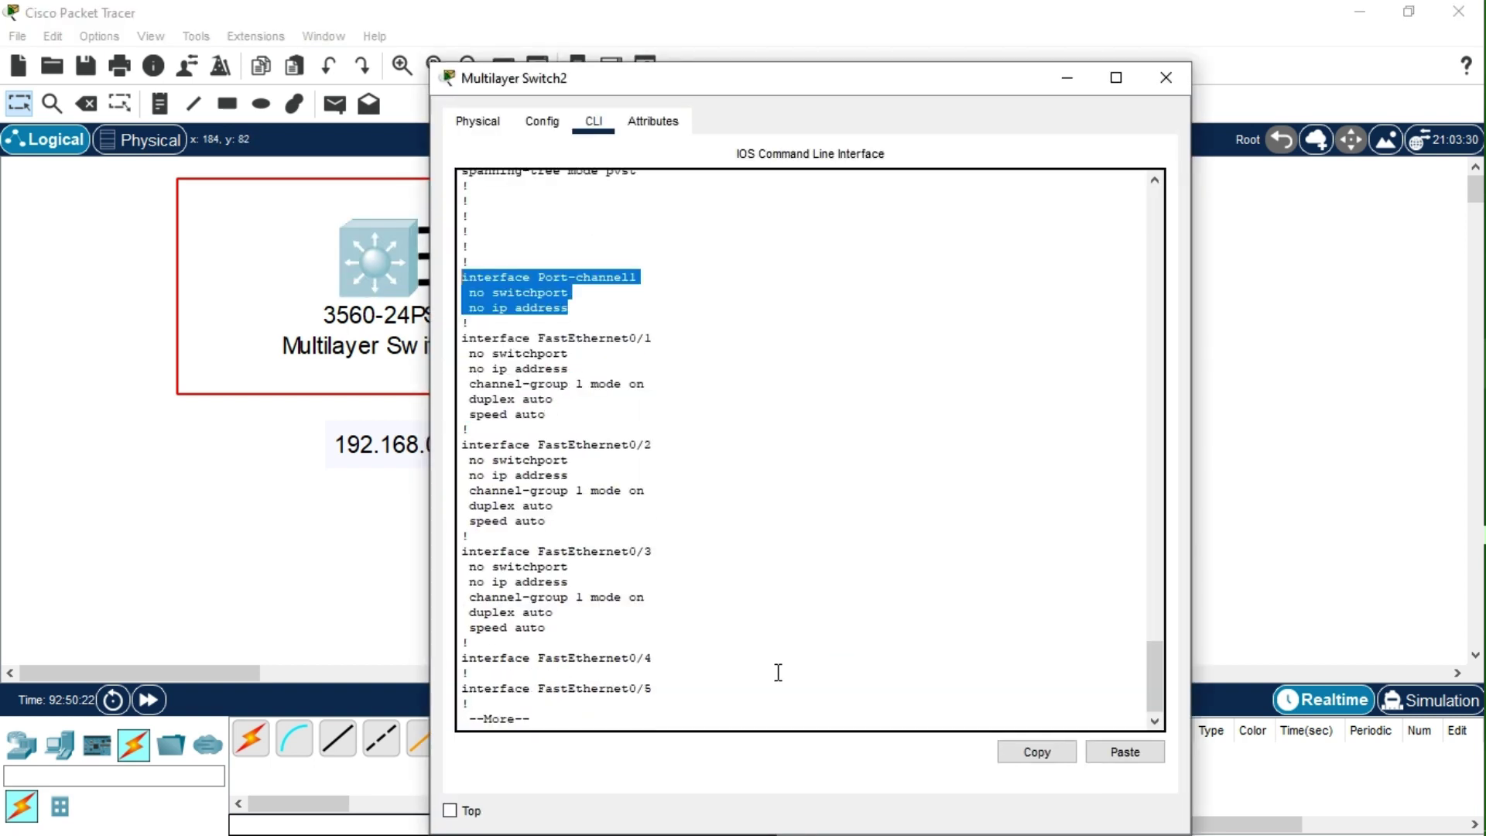
- Page through the rest of Multilayer Switch2's running configuration until the configuration prompt returns
{"action": "left_click", "coordinate": [616, 727]}
{"action": "key", "text": "Return"}
{"action": "key", "text": "Return"}
{"action": "key", "text": "Return"}
{"action": "key", "text": "Return"}
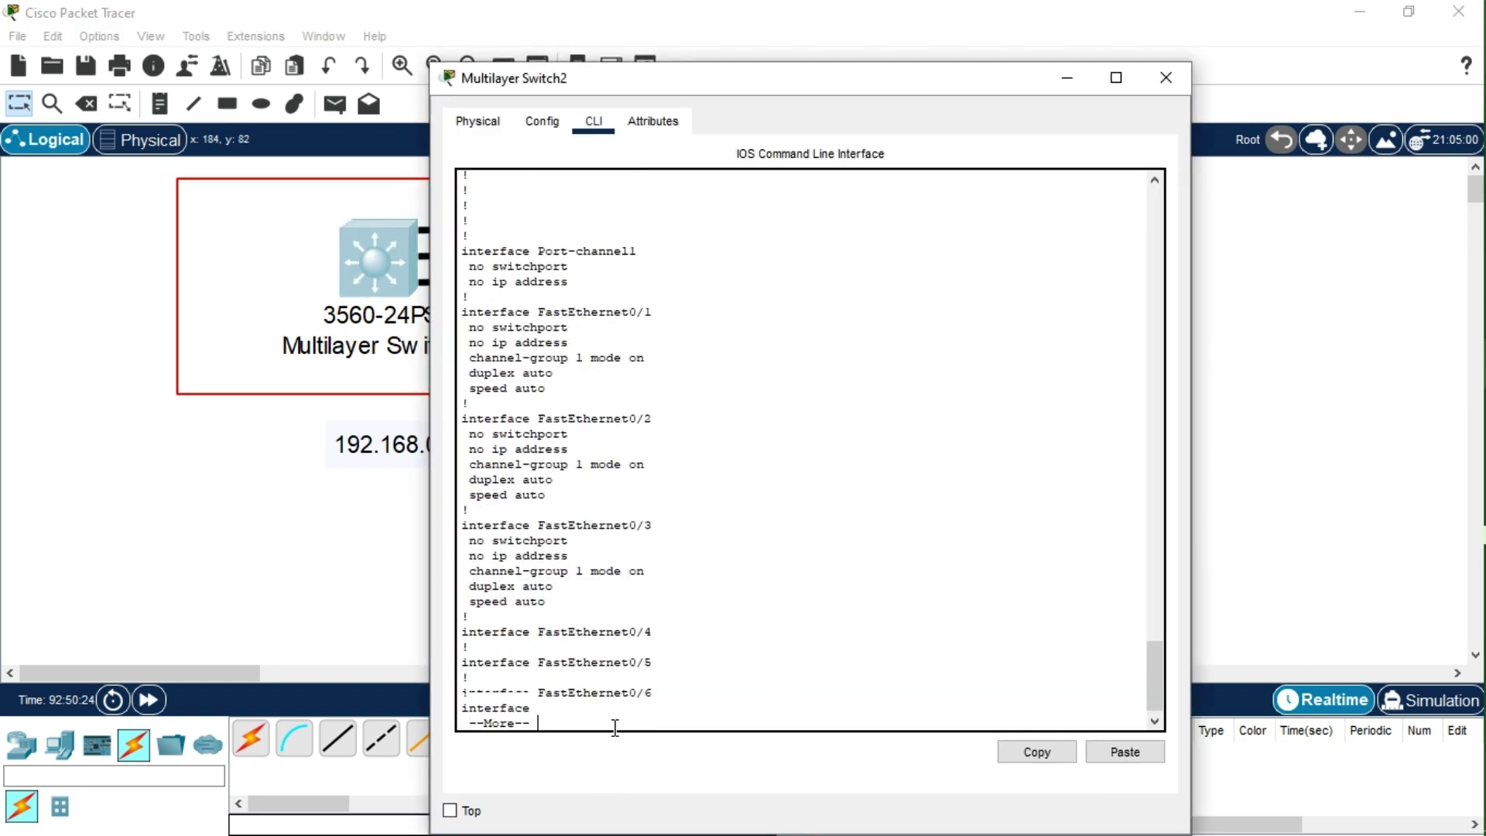
{"action": "key", "text": "space"}
{"action": "key", "text": "space"}
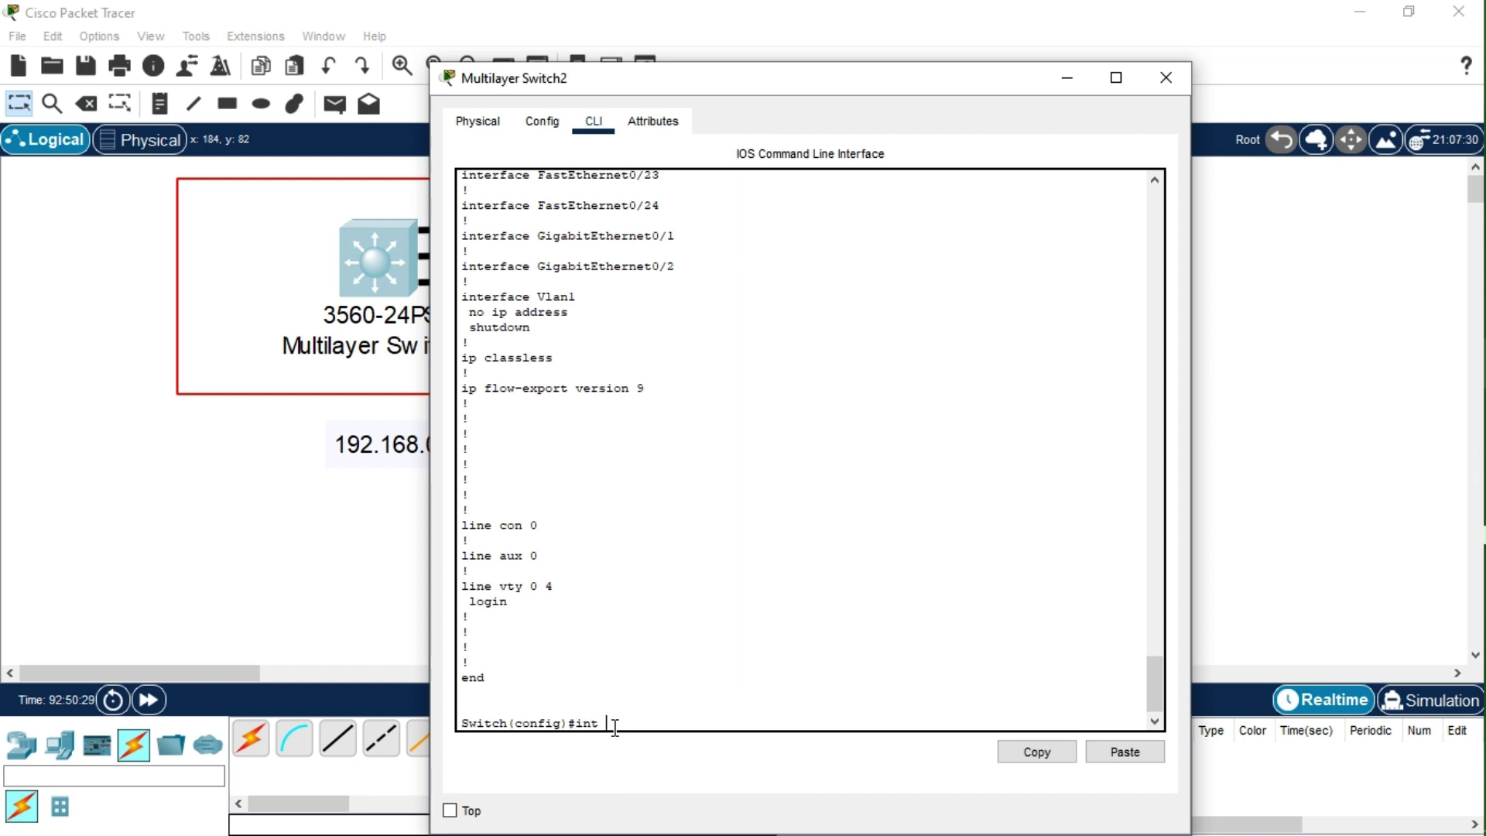
- Open the port-channel 1 interface configuration on Multilayer Switch2 and assign it IP address 192.168.0.1 with mask 255.255.255.0
{"action": "scroll", "coordinate": [702, 314], "scroll_direction": "up", "scroll_amount": 15}
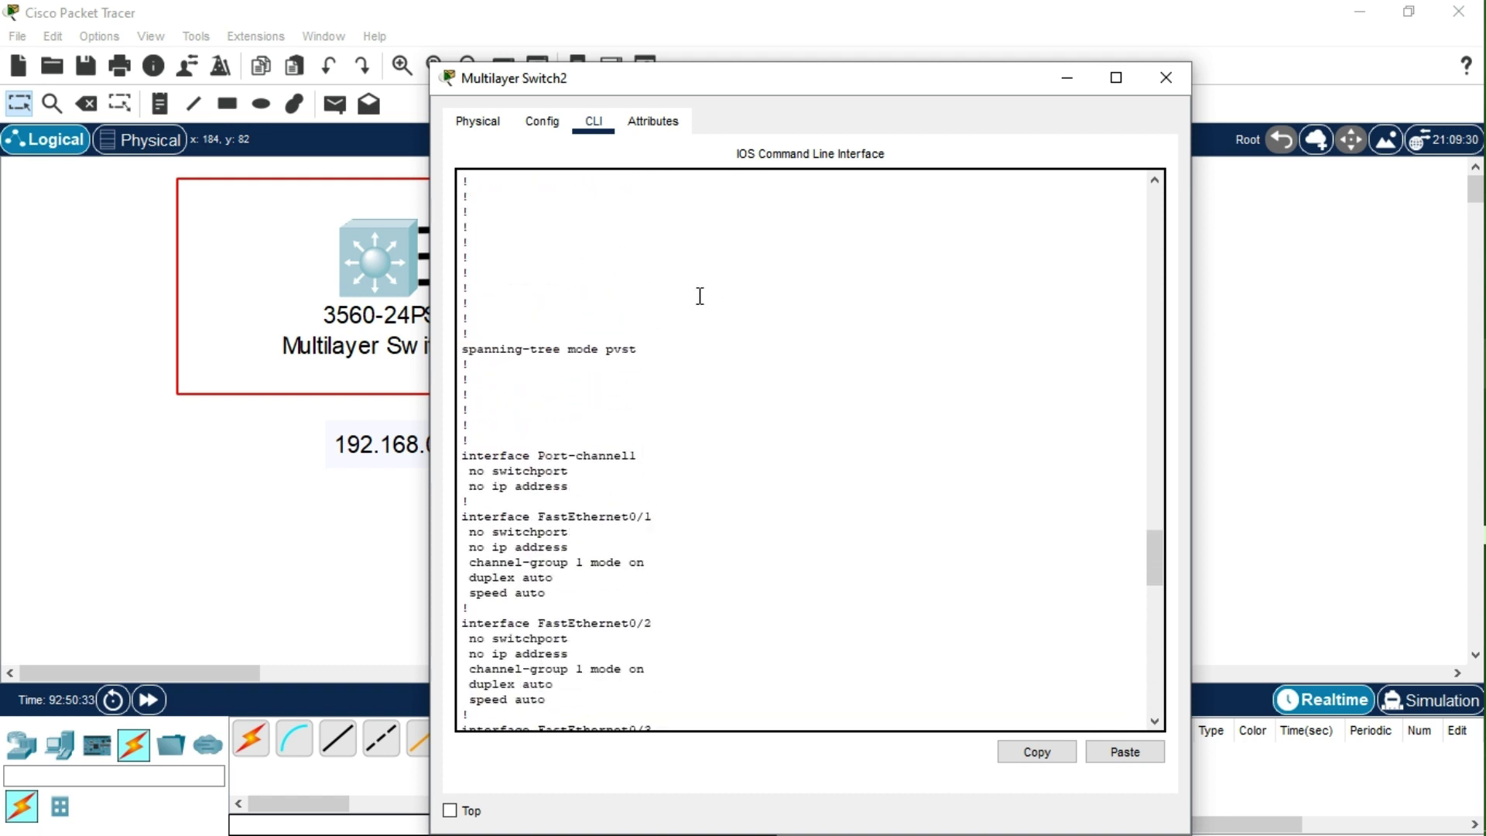
{"action": "scroll", "coordinate": [619, 504], "scroll_direction": "down", "scroll_amount": 10}
{"action": "scroll", "coordinate": [618, 504], "scroll_direction": "down", "scroll_amount": 6}
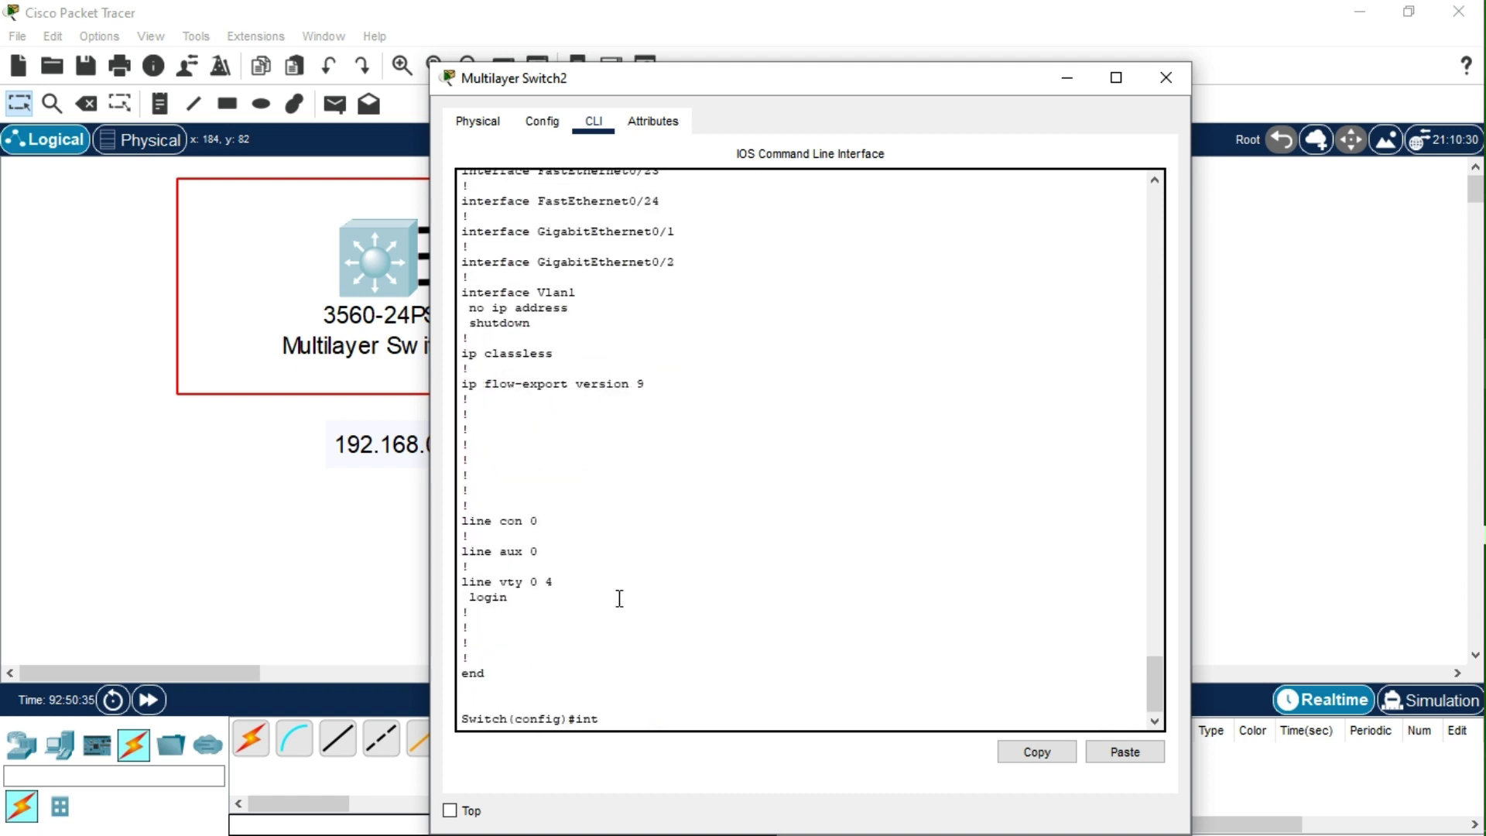
{"action": "type", "text": "port-ch"}
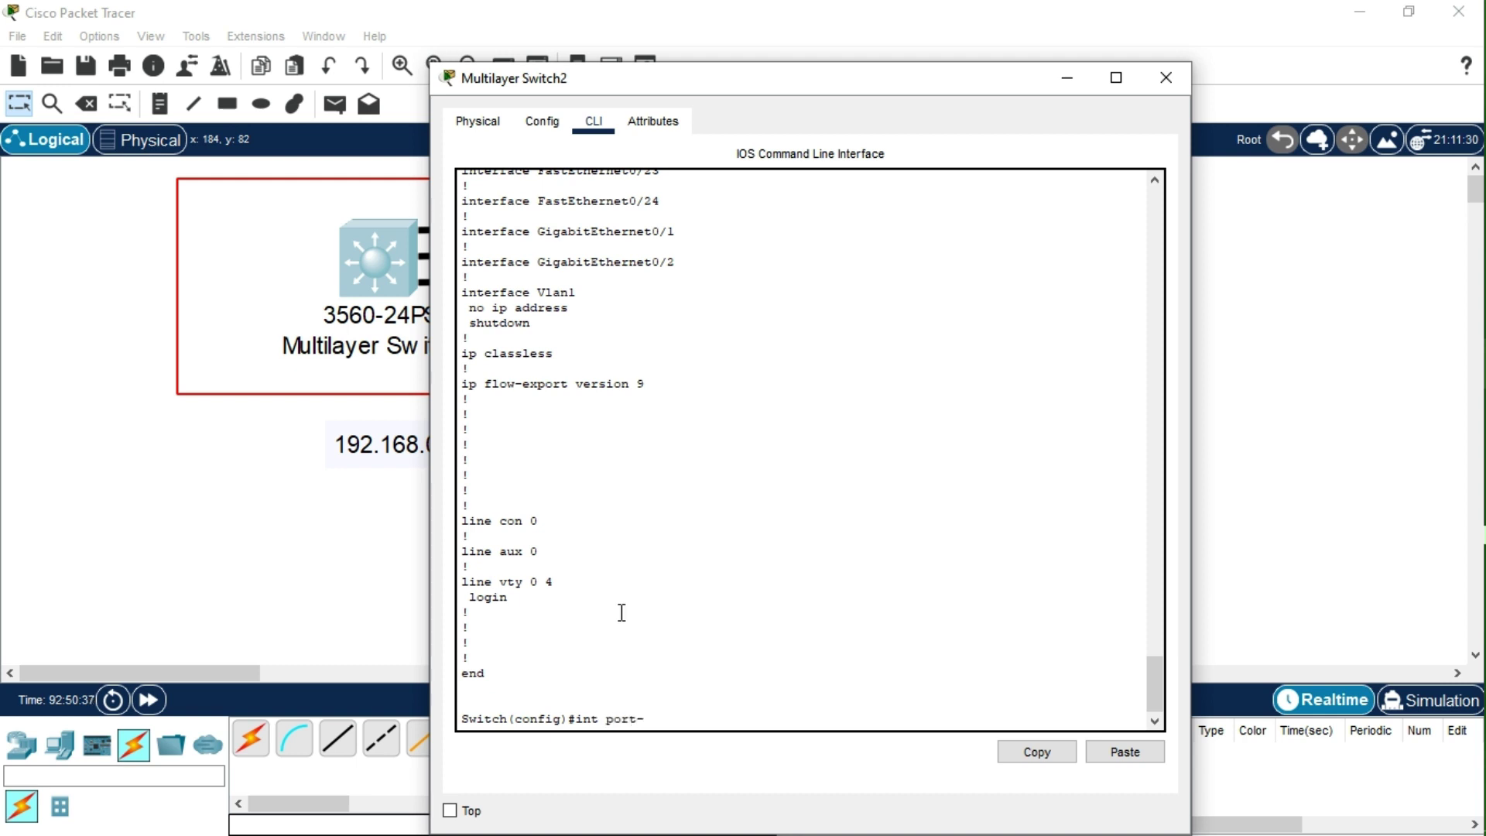
{"action": "key", "text": "Tab"}
{"action": "key", "text": "Tab"}
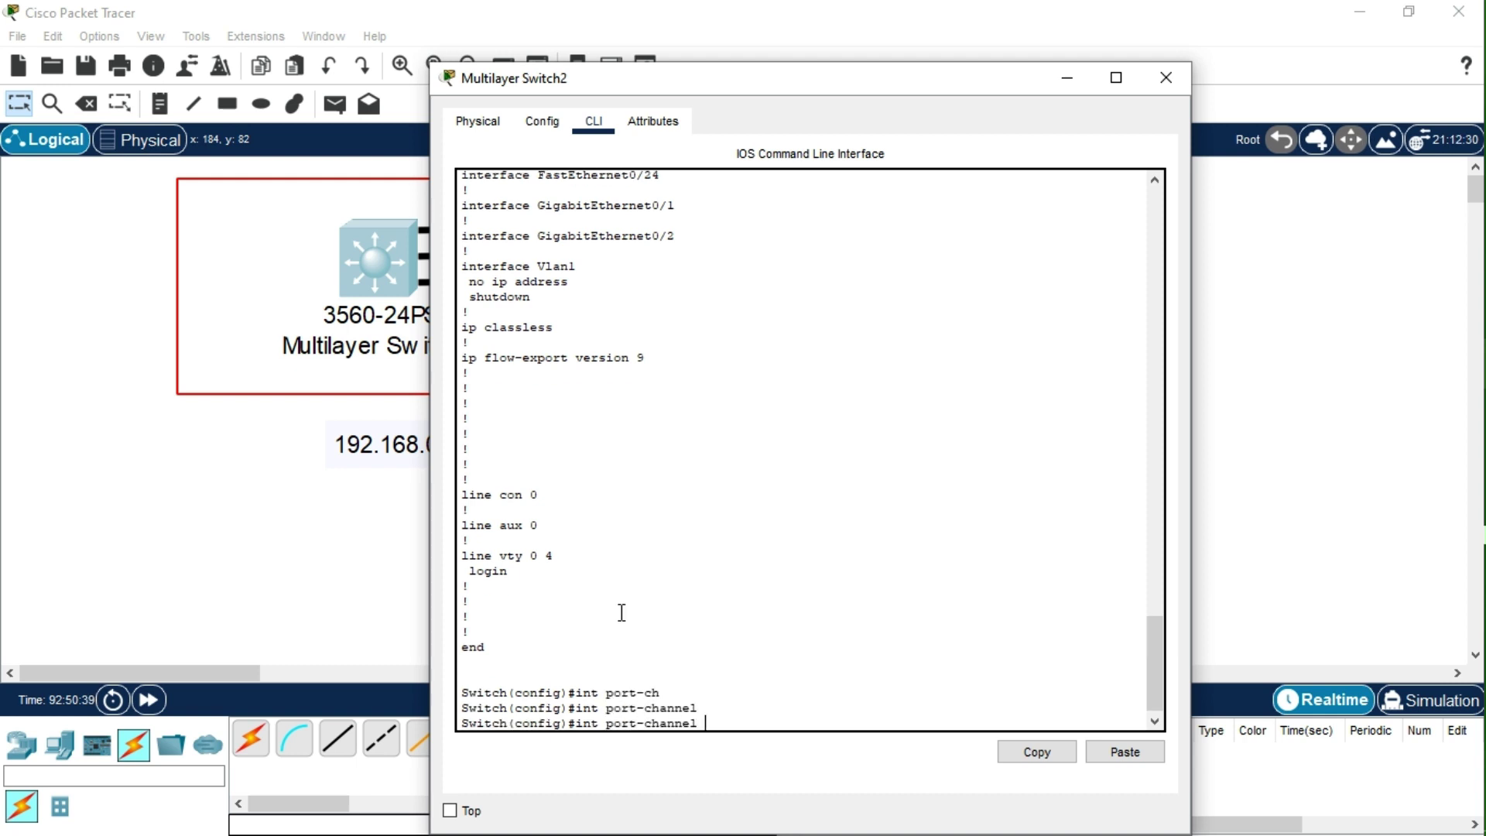
{"action": "type", "text": "1"}
{"action": "key", "text": "Return"}
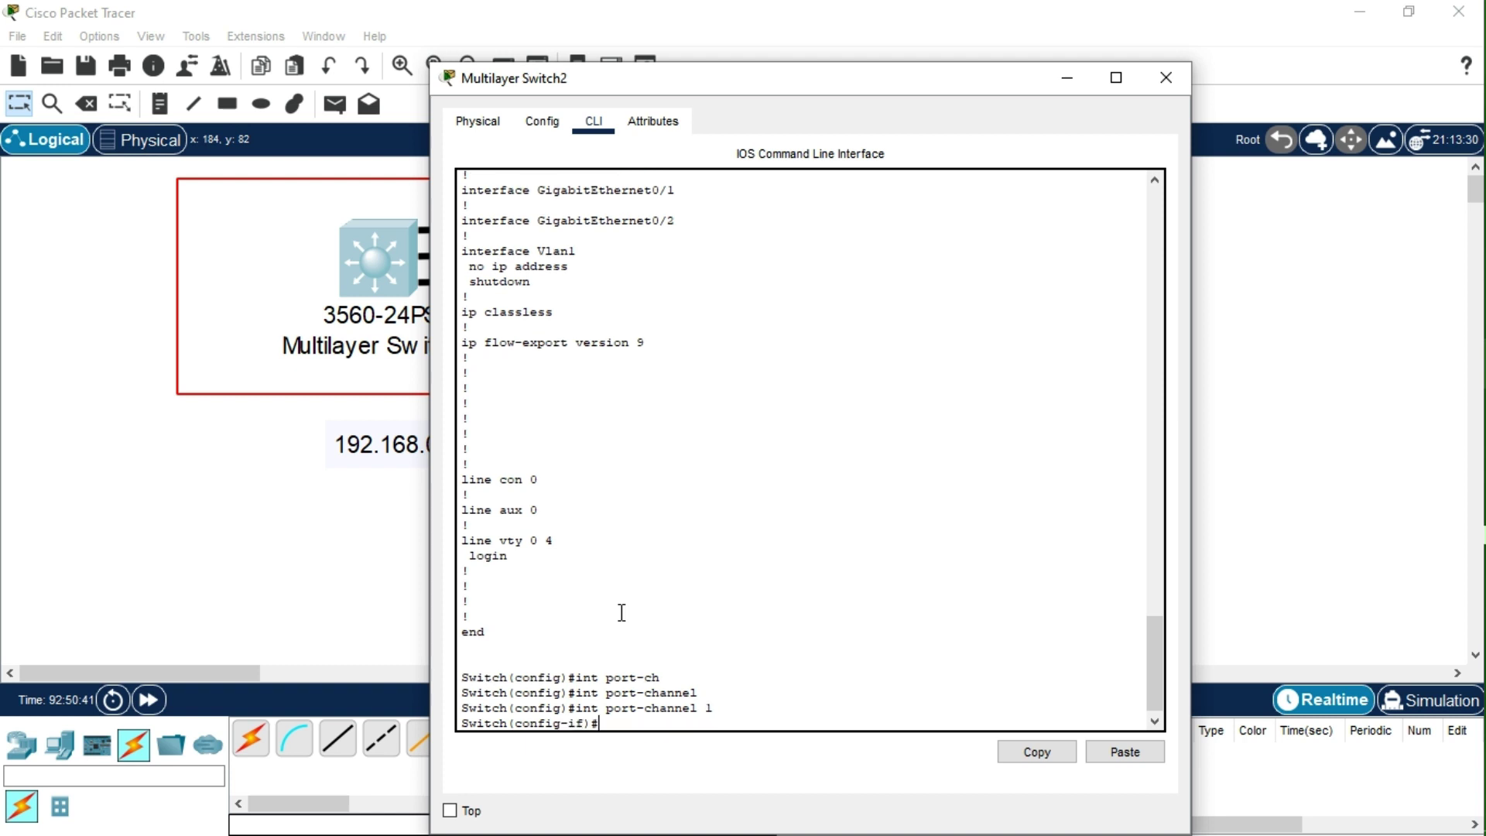
{"action": "type", "text": "ip address 192.168.0.1 255.255.25"}
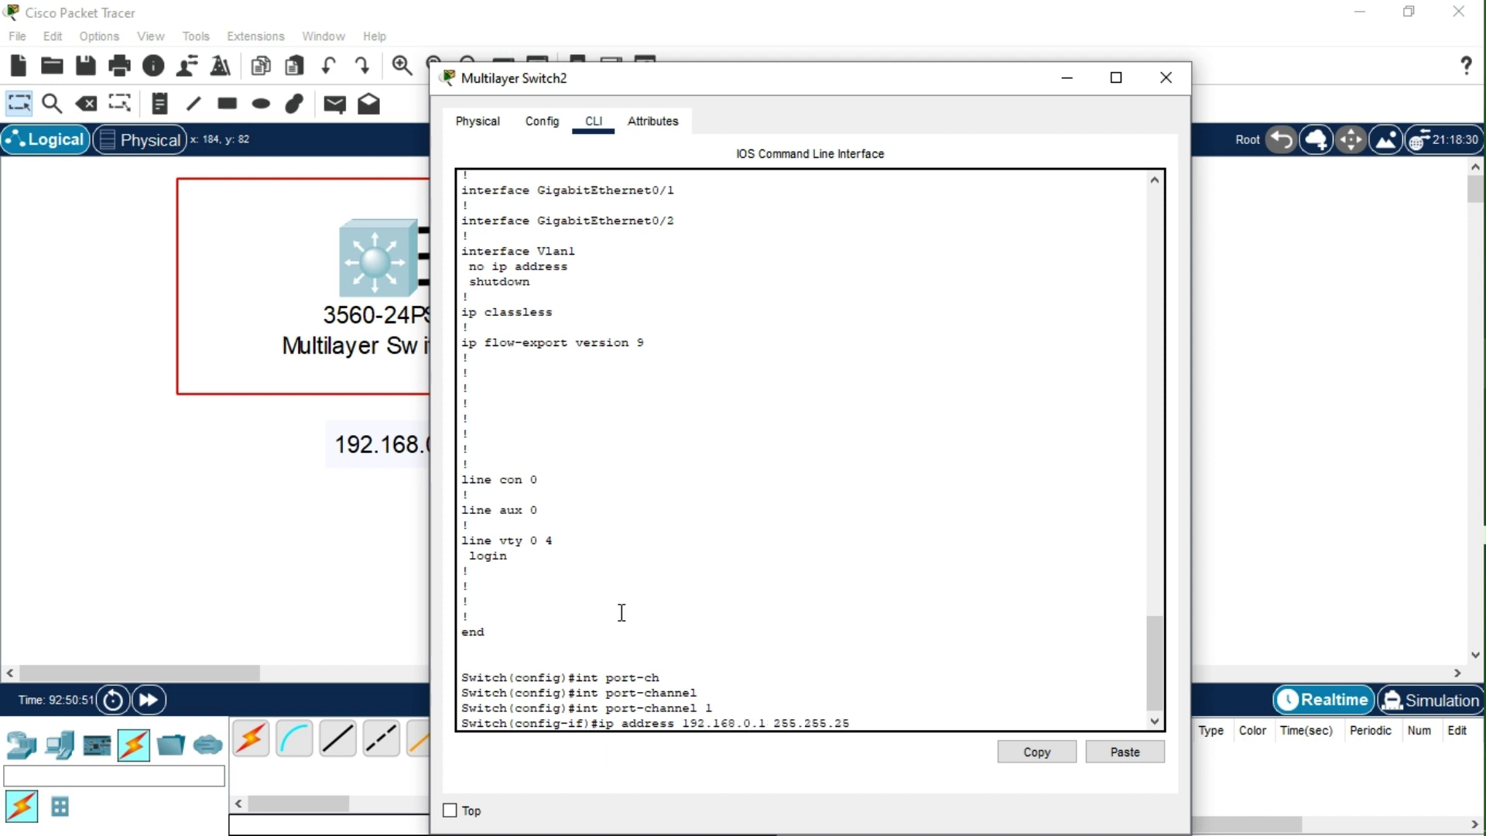
{"action": "type", "text": "5.0"}
{"action": "key", "text": "Return"}
- Enable the port-channel 1 interface with no shut and exit to privileged EXEC mode on Multilayer Switch2
{"action": "type", "text": "no shut"}
{"action": "key", "text": "Return"}
{"action": "type", "text": "exit"}
{"action": "key", "text": "Return"}
{"action": "type", "text": "exit"}
{"action": "key", "text": "Return"}
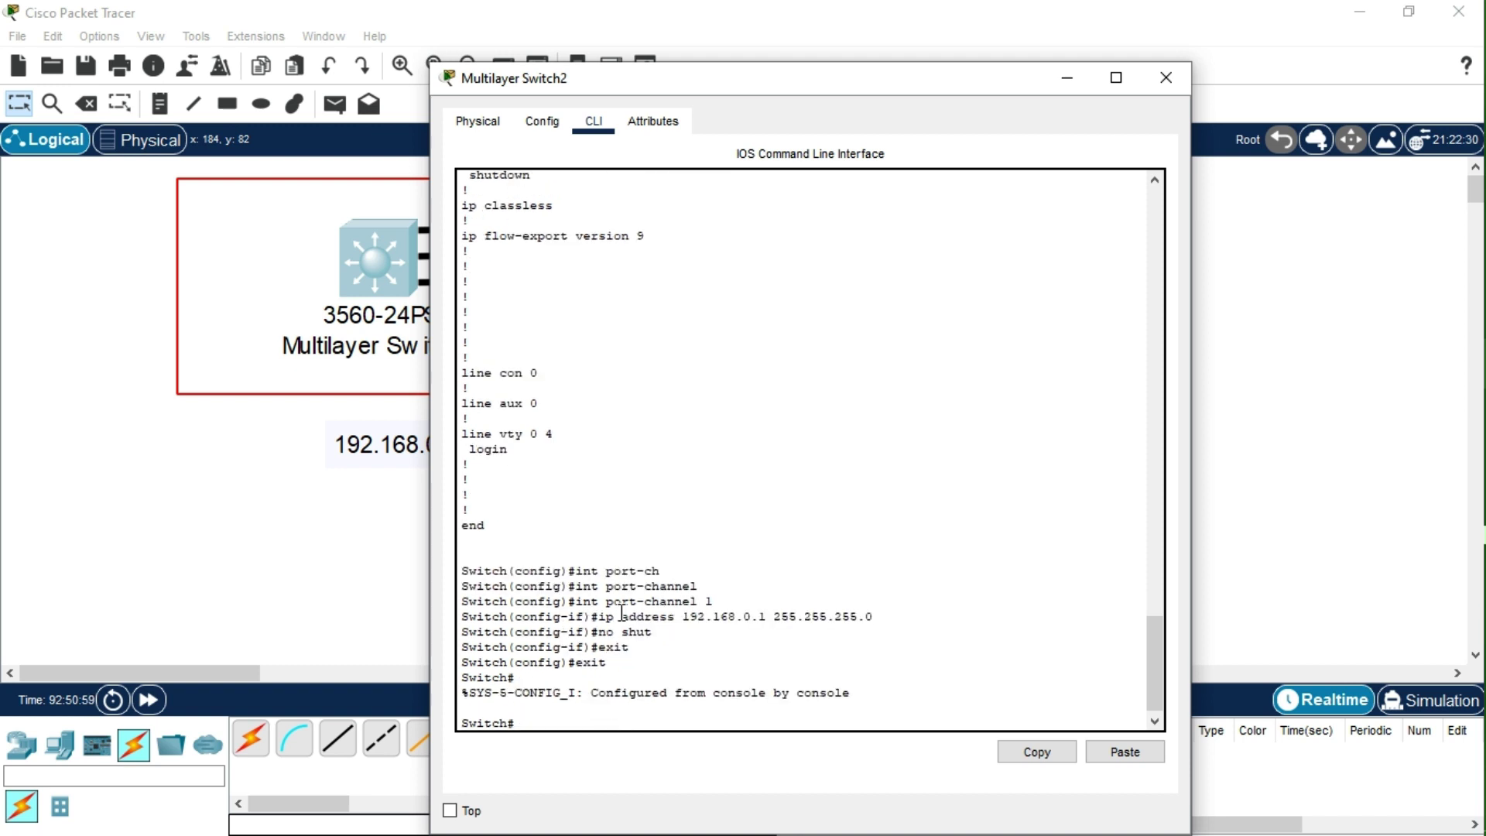
{"action": "key", "text": "Return"}
{"action": "key", "text": "Return"}
{"action": "key", "text": "Return"}
- Display Multilayer Switch2's EtherChannel status with show etherchannel summary
{"action": "type", "text": "show"}
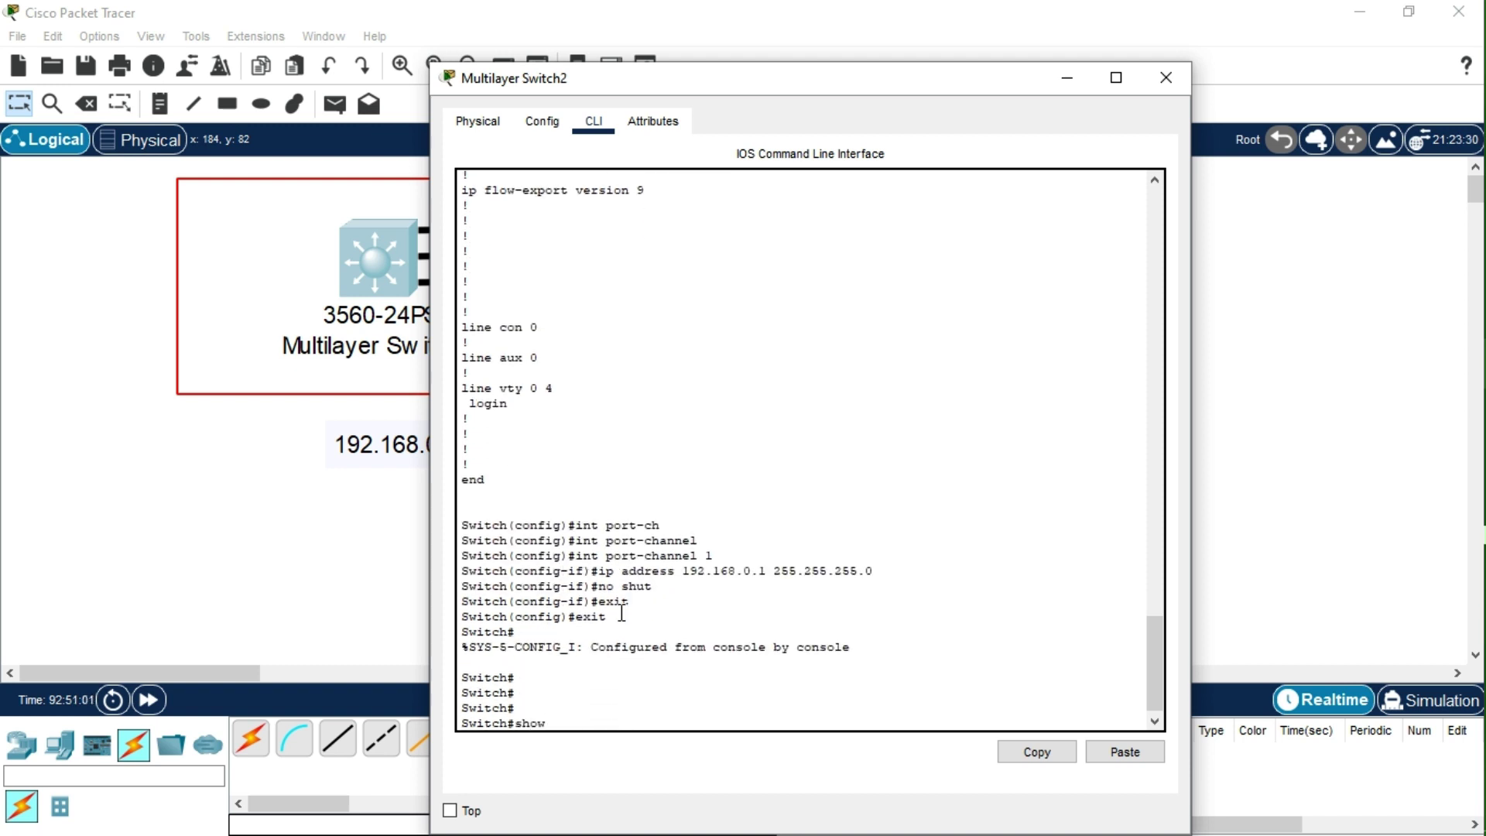
{"action": "type", "text": " e"}
{"action": "key", "text": "Tab"}
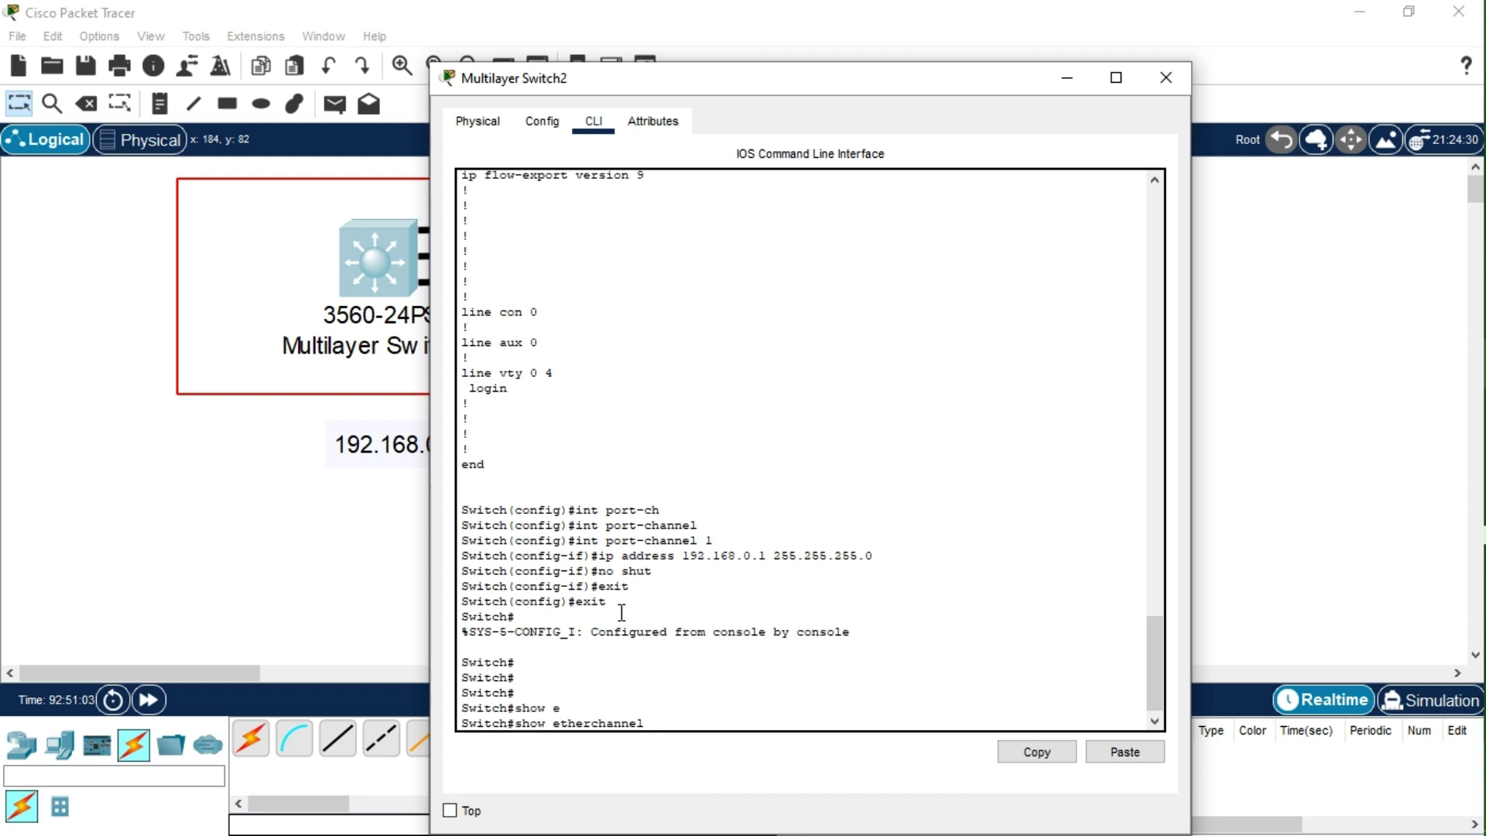
{"action": "type", "text": "su"}
{"action": "key", "text": "Tab"}
{"action": "key", "text": "Return"}
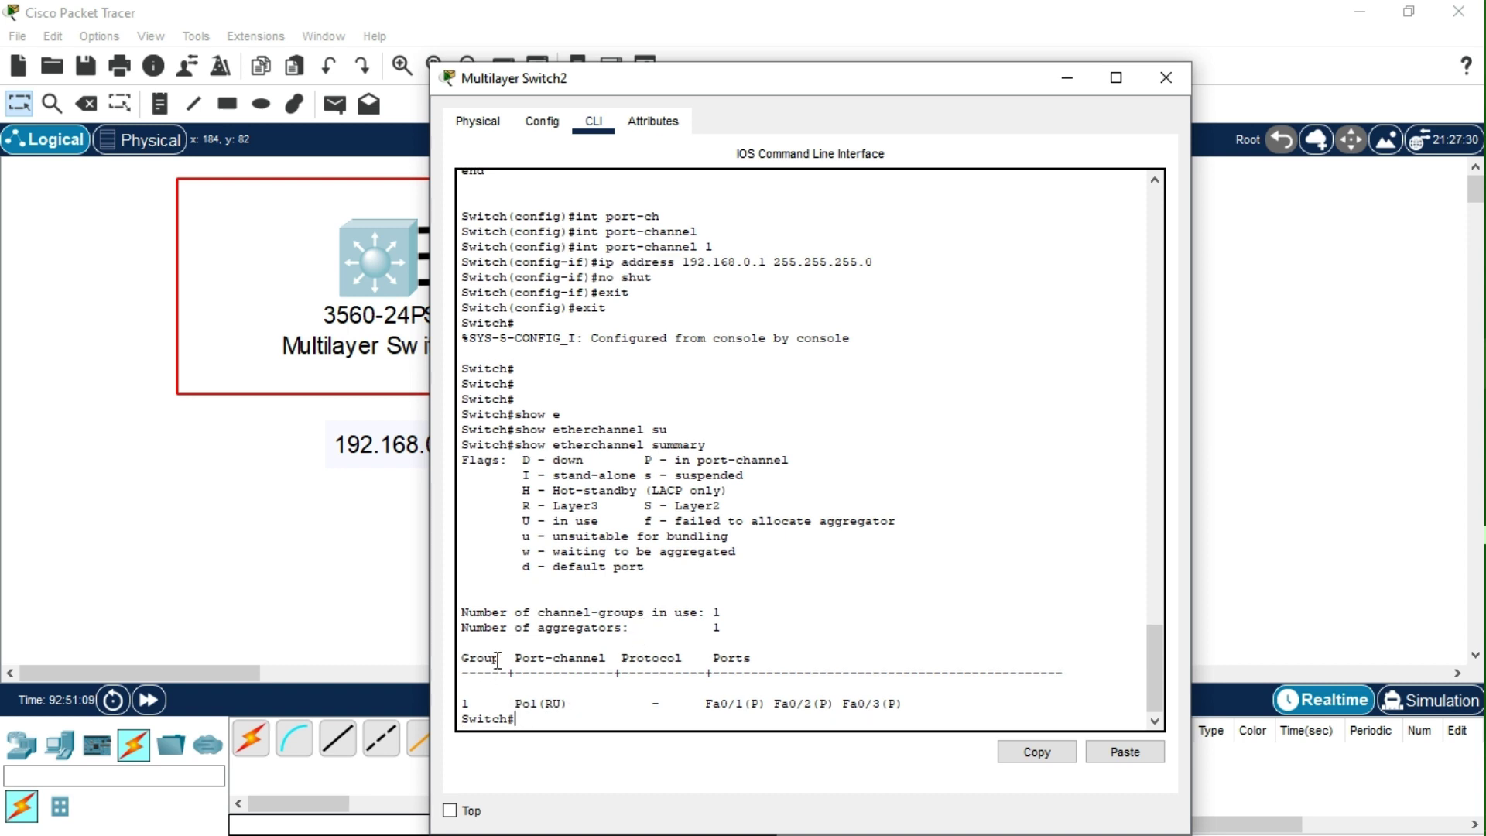
- Examine the protocol and member port entries of group 1 in the EtherChannel summary, ending at a fresh prompt
{"action": "left_click_drag", "start_coordinate": [583, 704], "coordinate": [674, 706]}
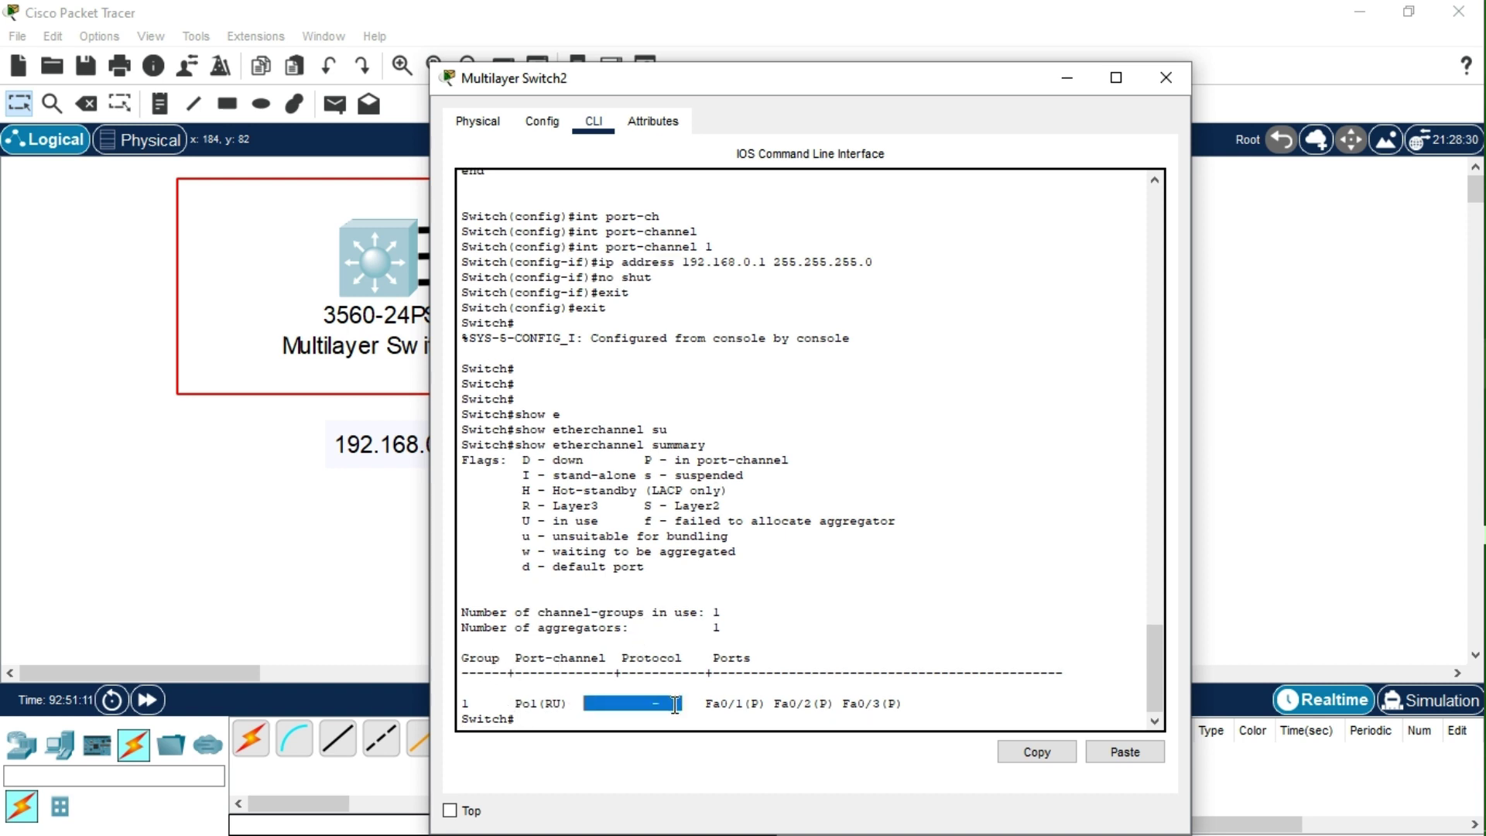
{"action": "left_click", "coordinate": [674, 704]}
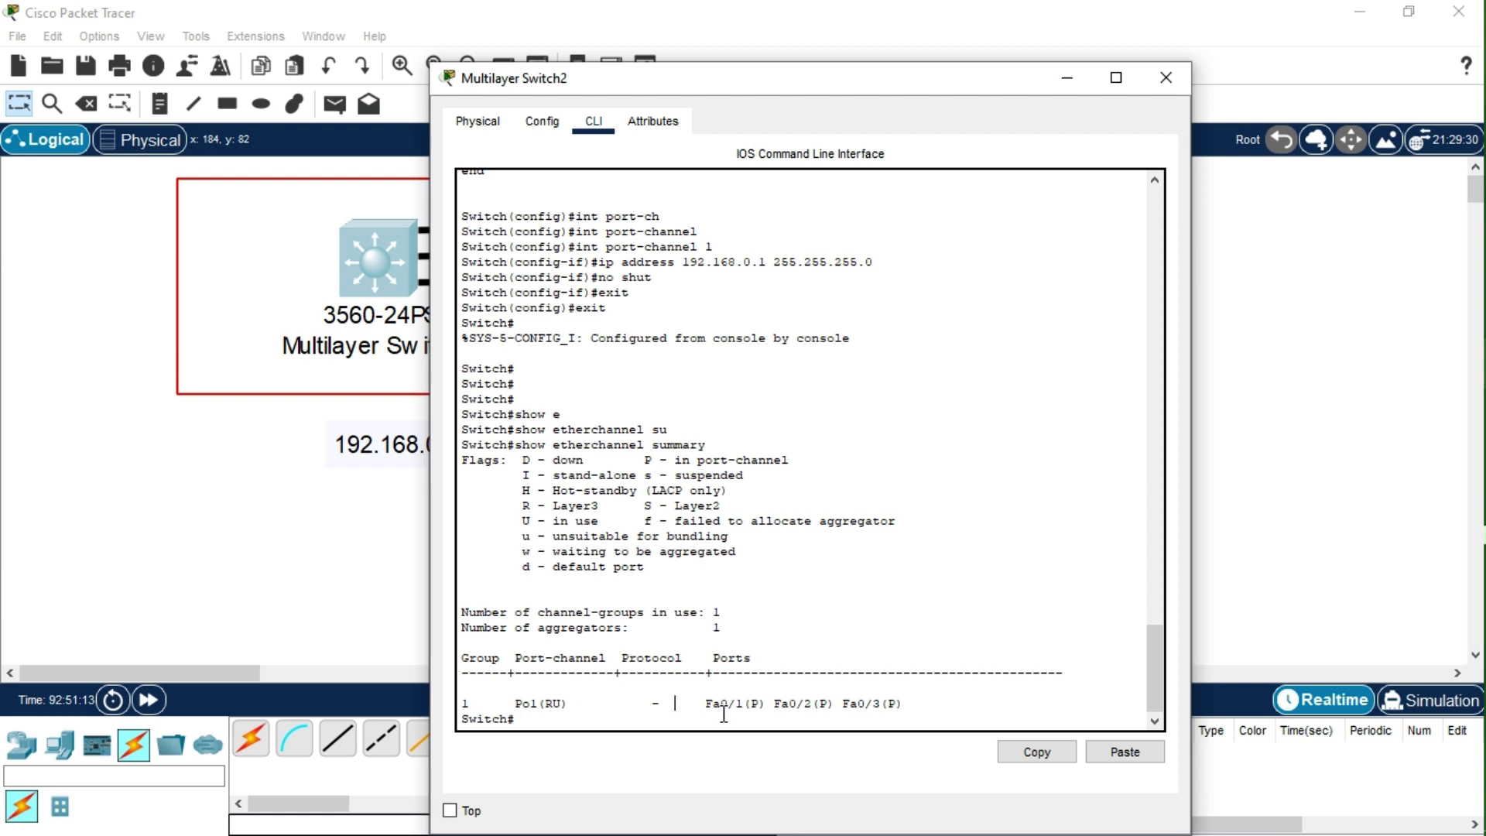
{"action": "left_click", "coordinate": [865, 705]}
{"action": "key", "text": "Return"}
{"action": "key", "text": "Return"}
{"action": "key", "text": "Return"}
{"action": "key", "text": "Return"}
{"action": "key", "text": "Return"}
{"action": "key", "text": "Return"}
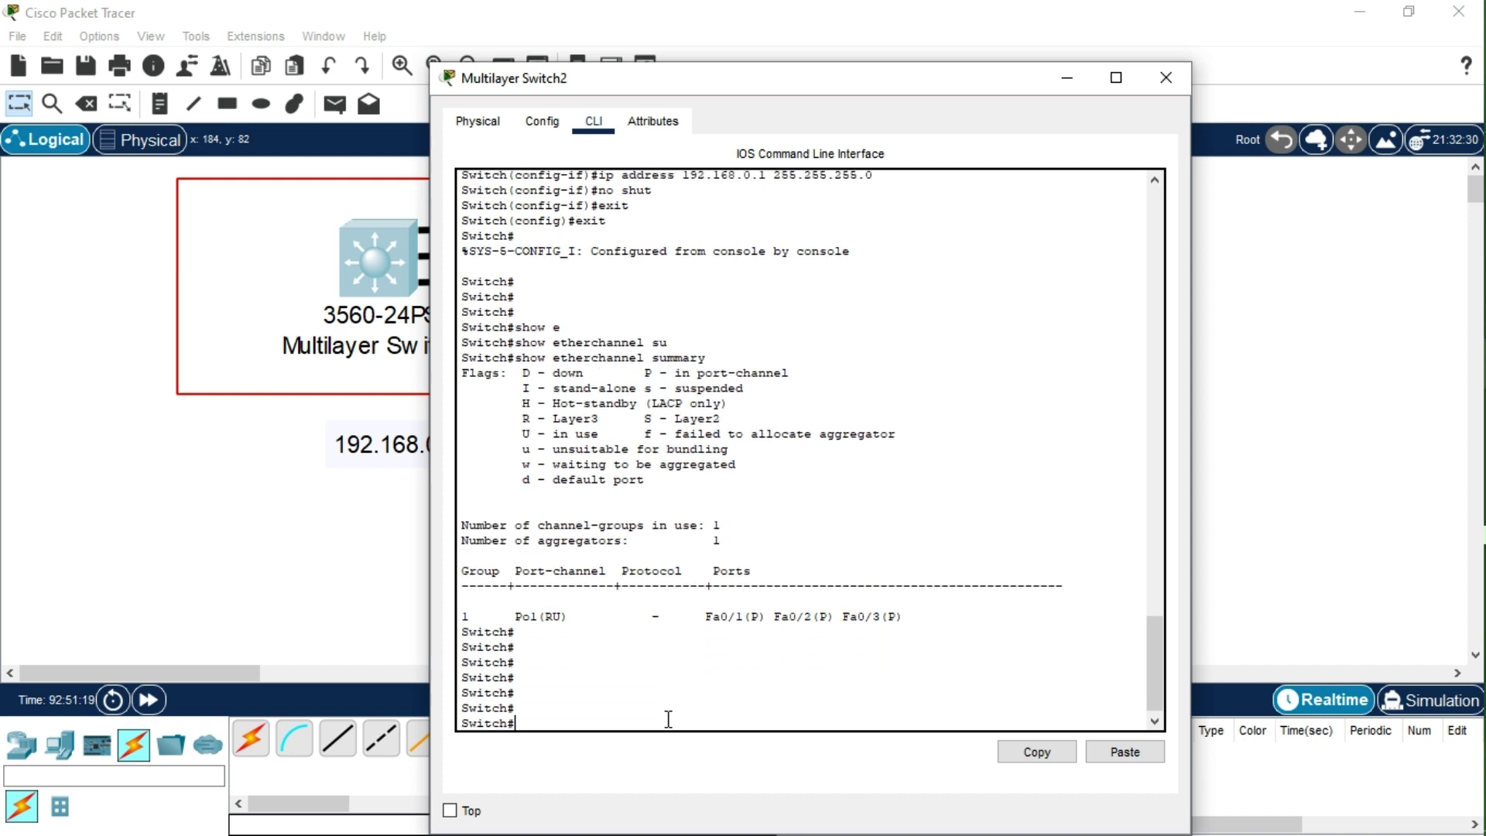
- Display the per-interface EtherChannel details on Multilayer Switch2 with show int etherchannel
{"action": "type", "text": "show"}
{"action": "type", "text": " in"}
{"action": "type", "text": "int"}
{"action": "type", "text": " ether"}
{"action": "key", "text": "Tab"}
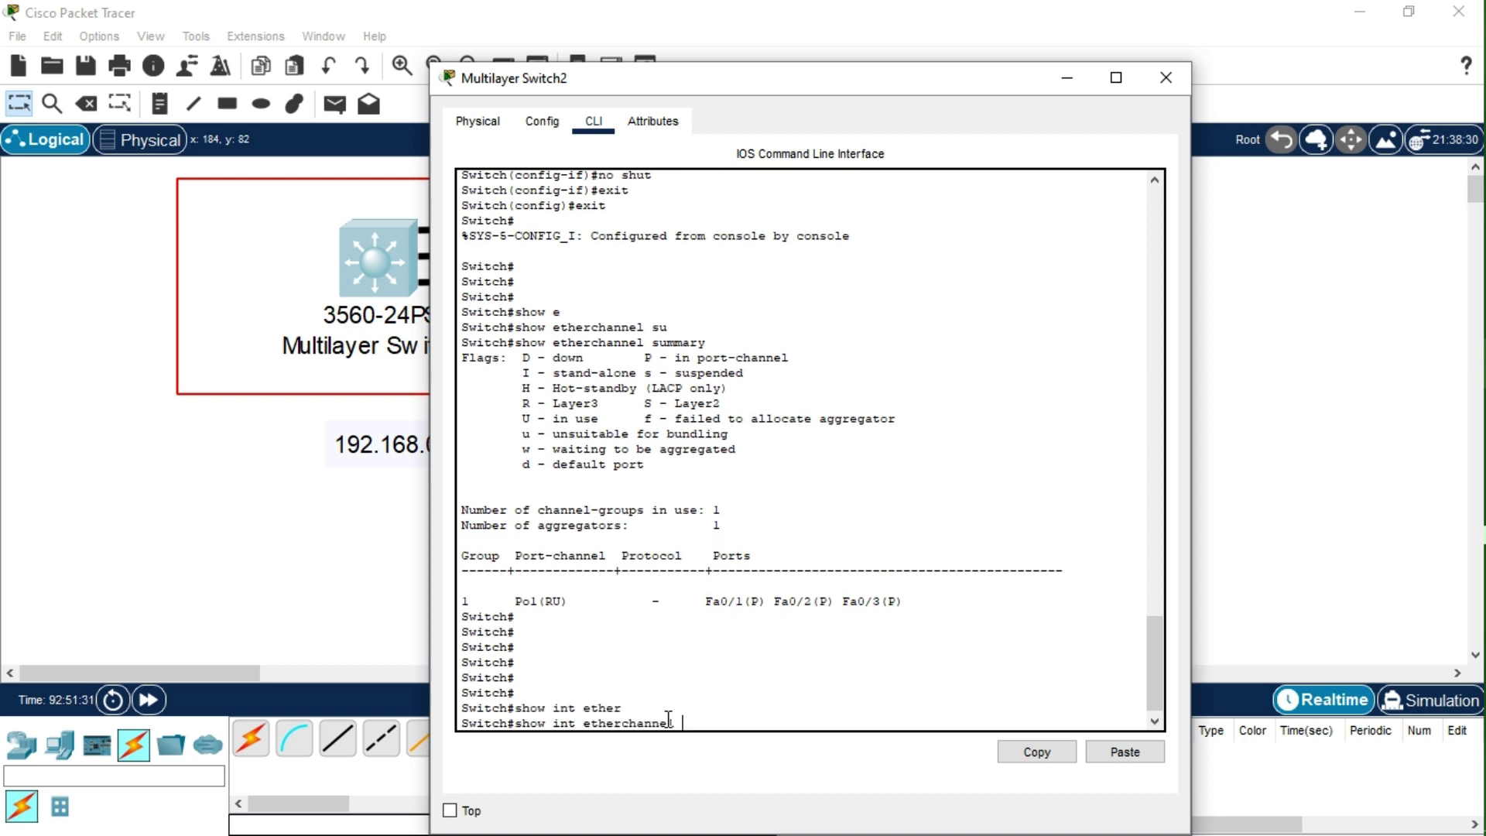
{"action": "key", "text": "Return"}
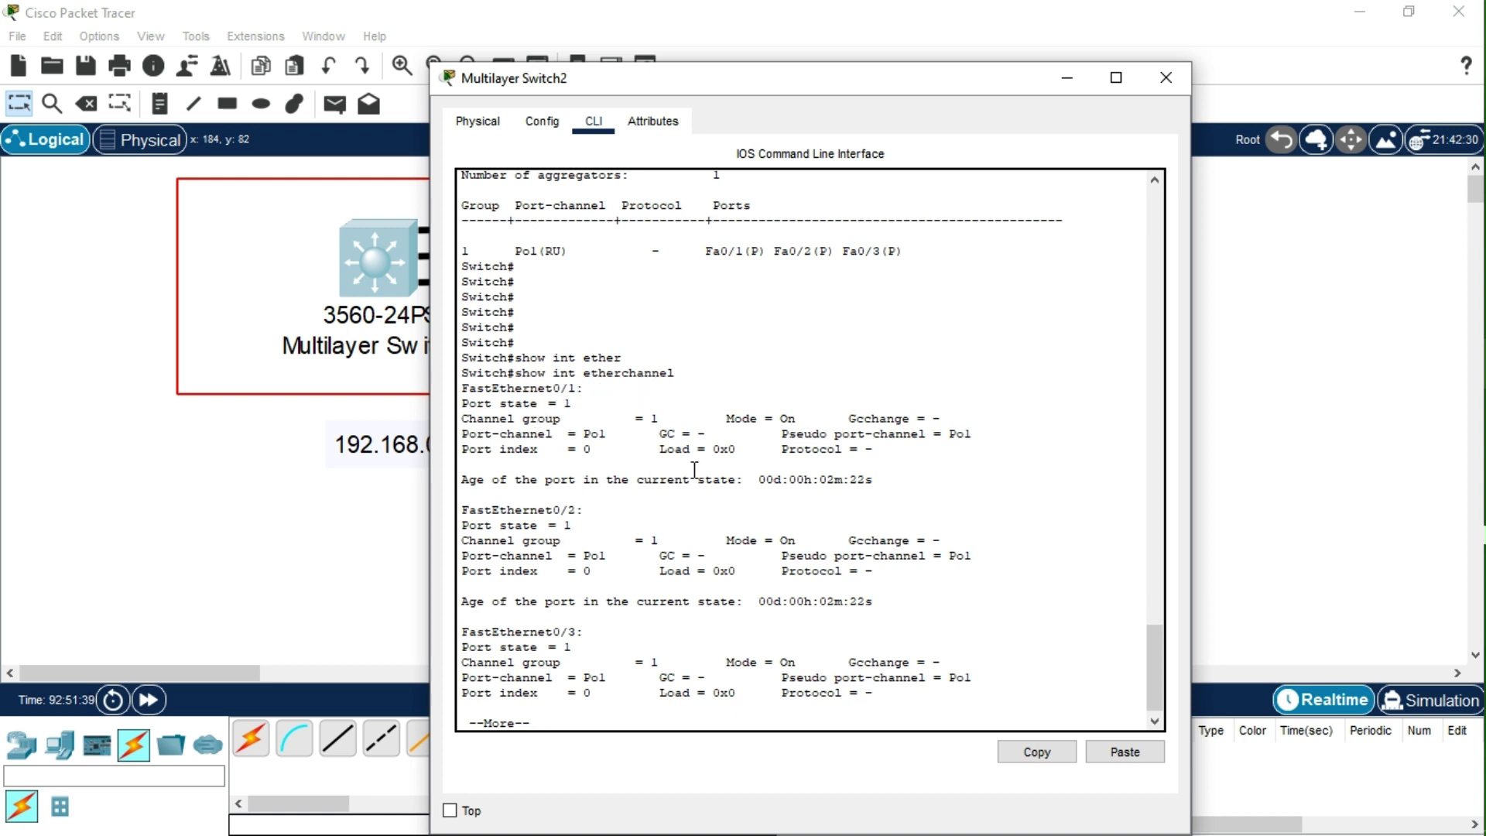
- Compare the EtherChannel summary with the per-interface details and page through the rest of the interface listing
{"action": "scroll", "coordinate": [706, 475], "scroll_direction": "up", "scroll_amount": 3}
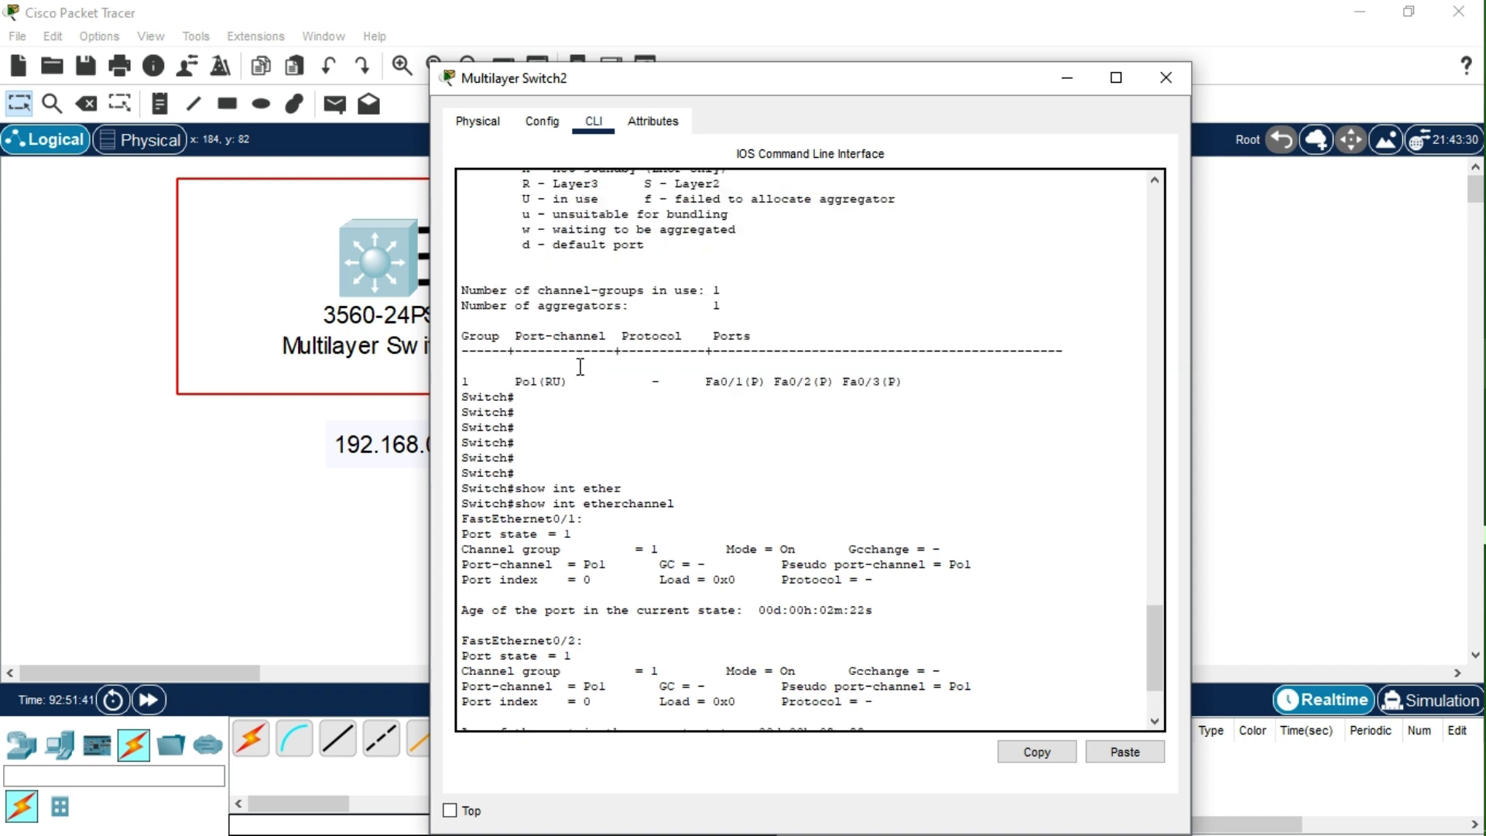
{"action": "scroll", "coordinate": [606, 401], "scroll_direction": "up", "scroll_amount": 3}
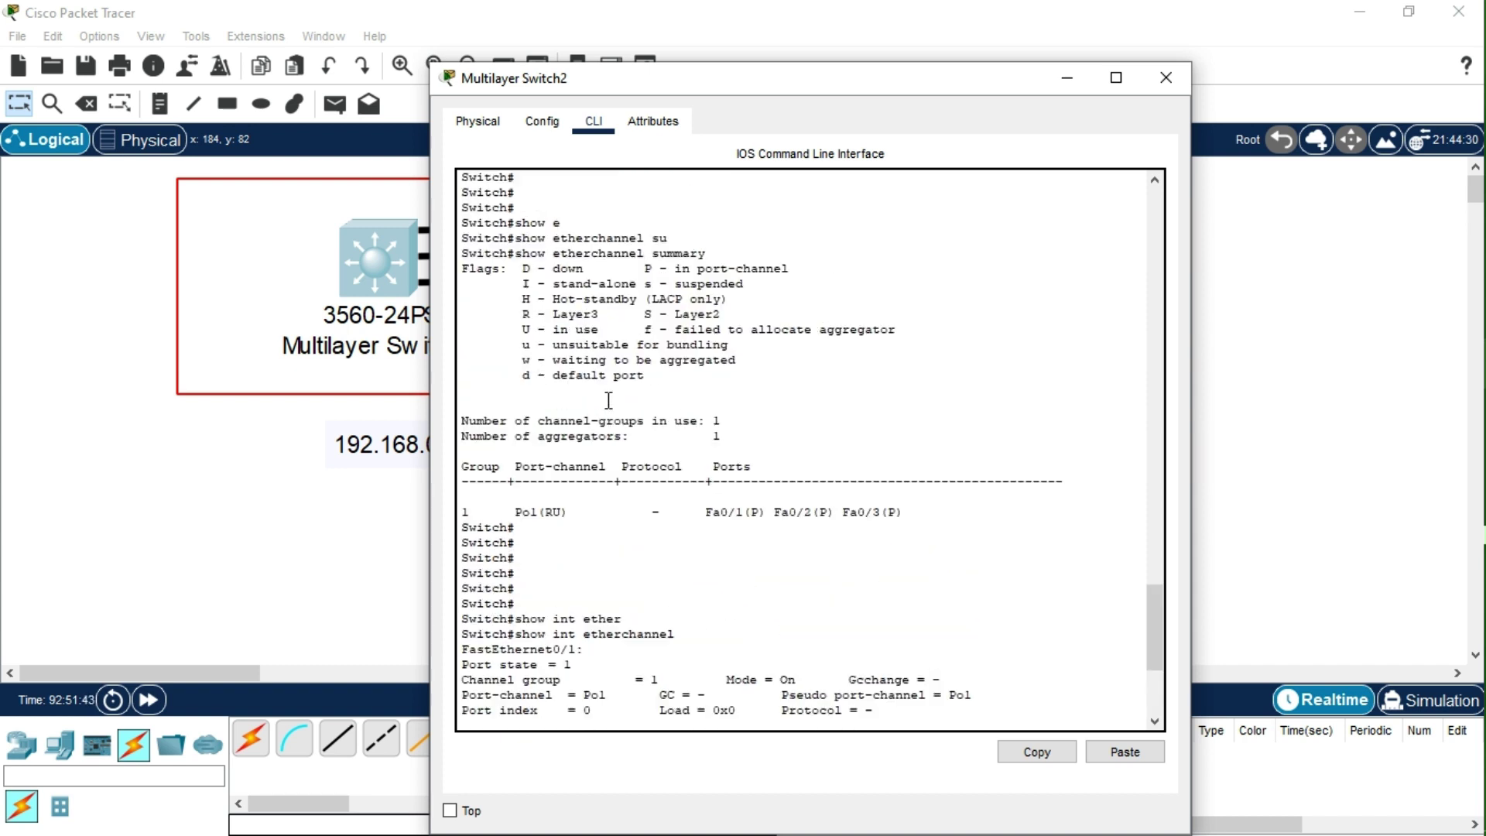
{"action": "scroll", "coordinate": [606, 404], "scroll_direction": "down", "scroll_amount": 2}
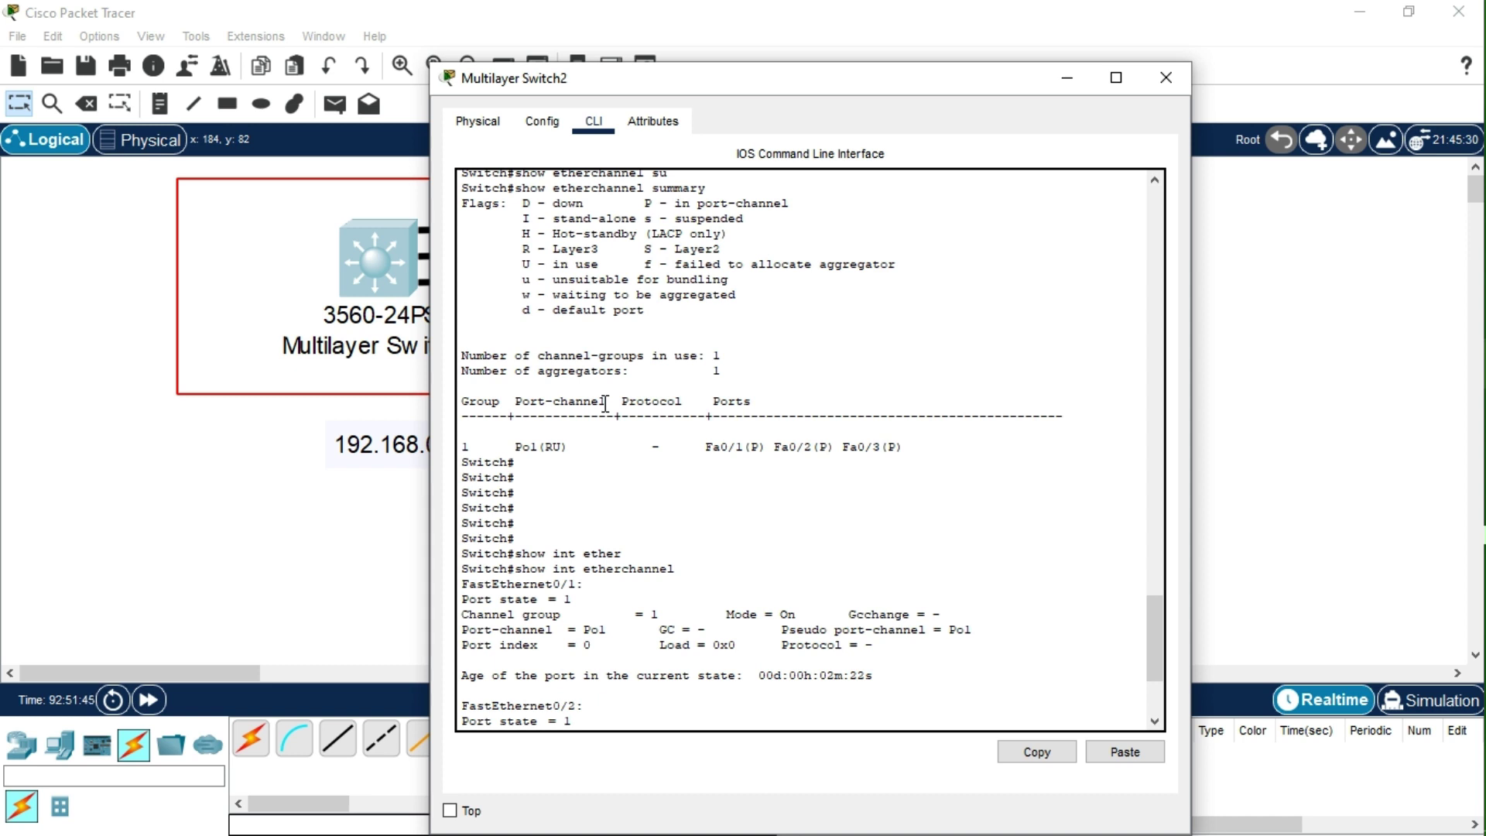
{"action": "scroll", "coordinate": [606, 402], "scroll_direction": "down", "scroll_amount": 5}
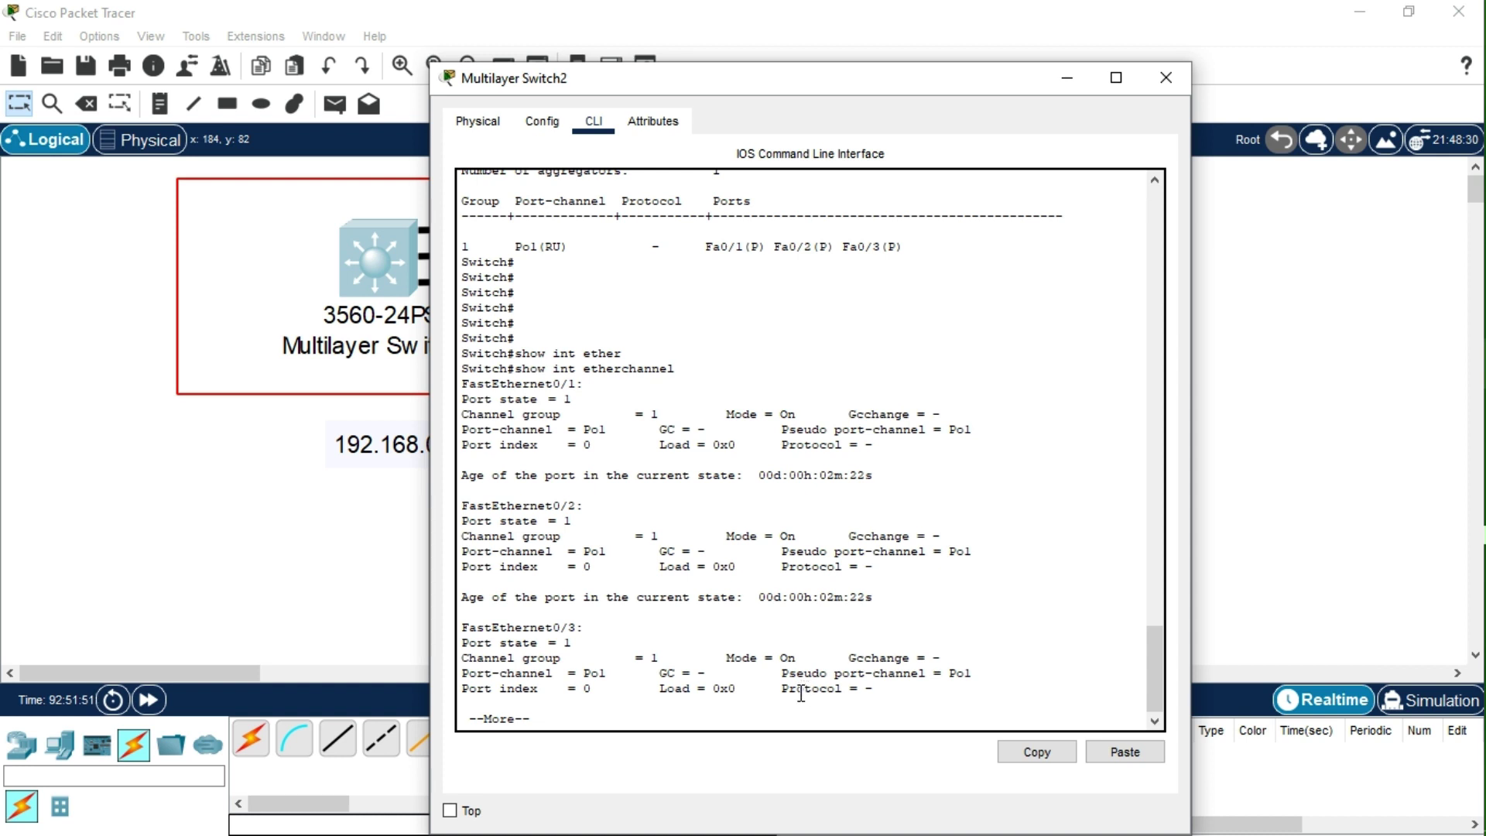
{"action": "key", "text": "space"}
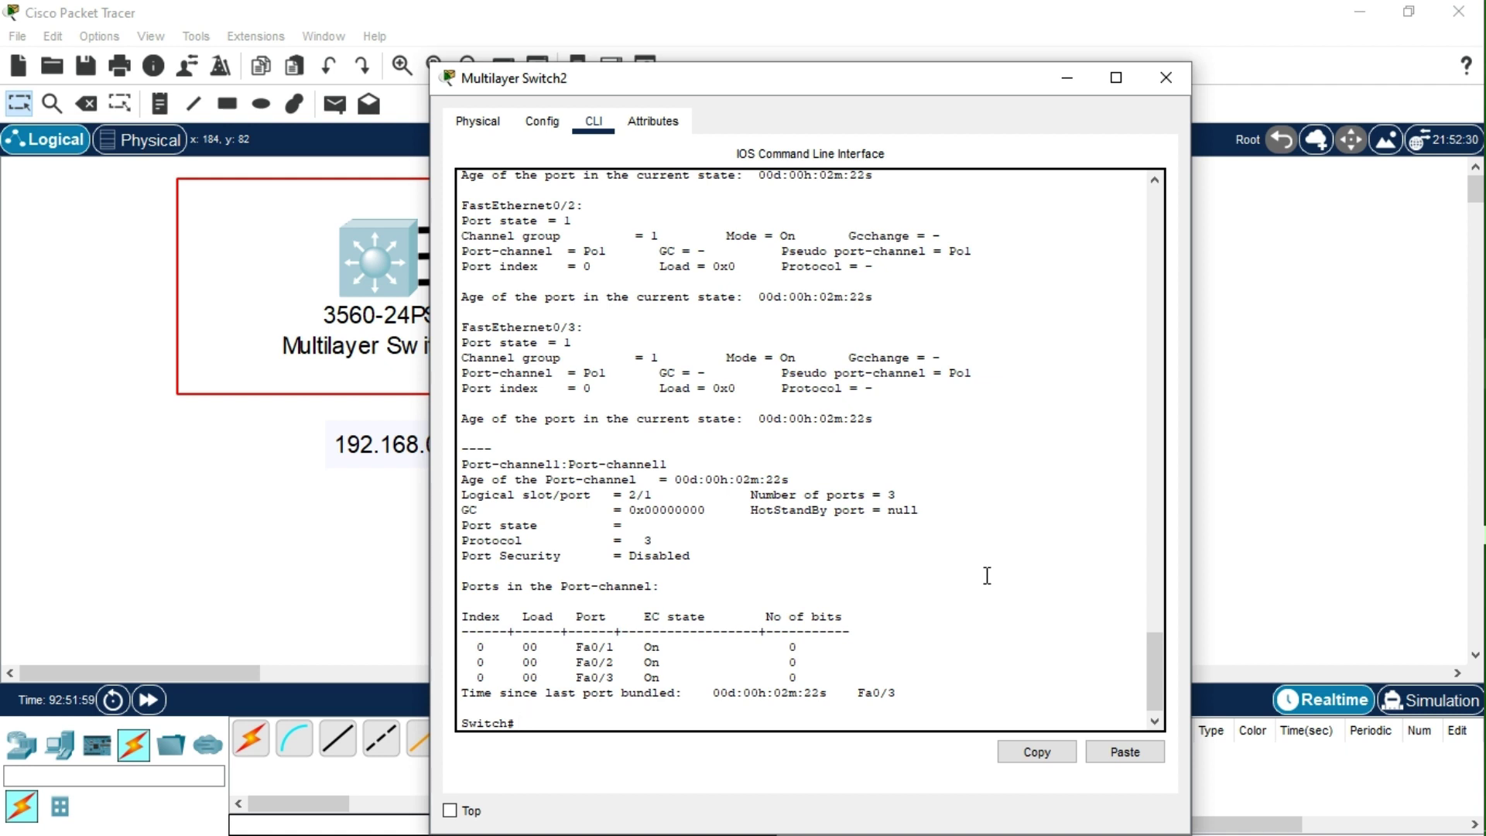
- Switch to Multilayer Switch1's command line, place its window beside the topology and enter global configuration mode from the terminal
{"action": "left_click", "coordinate": [1064, 80]}
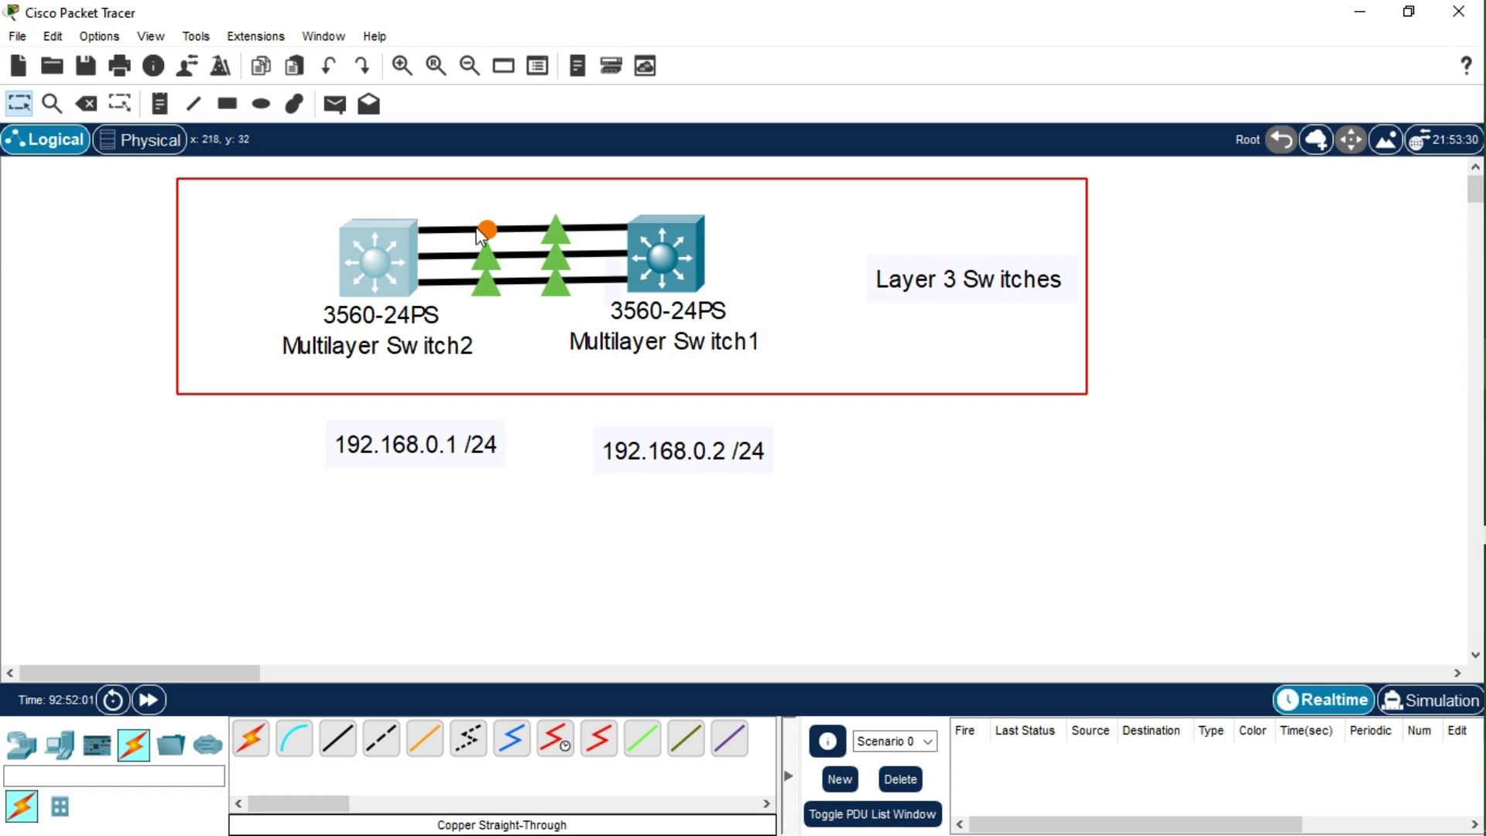
{"action": "left_click", "coordinate": [670, 267]}
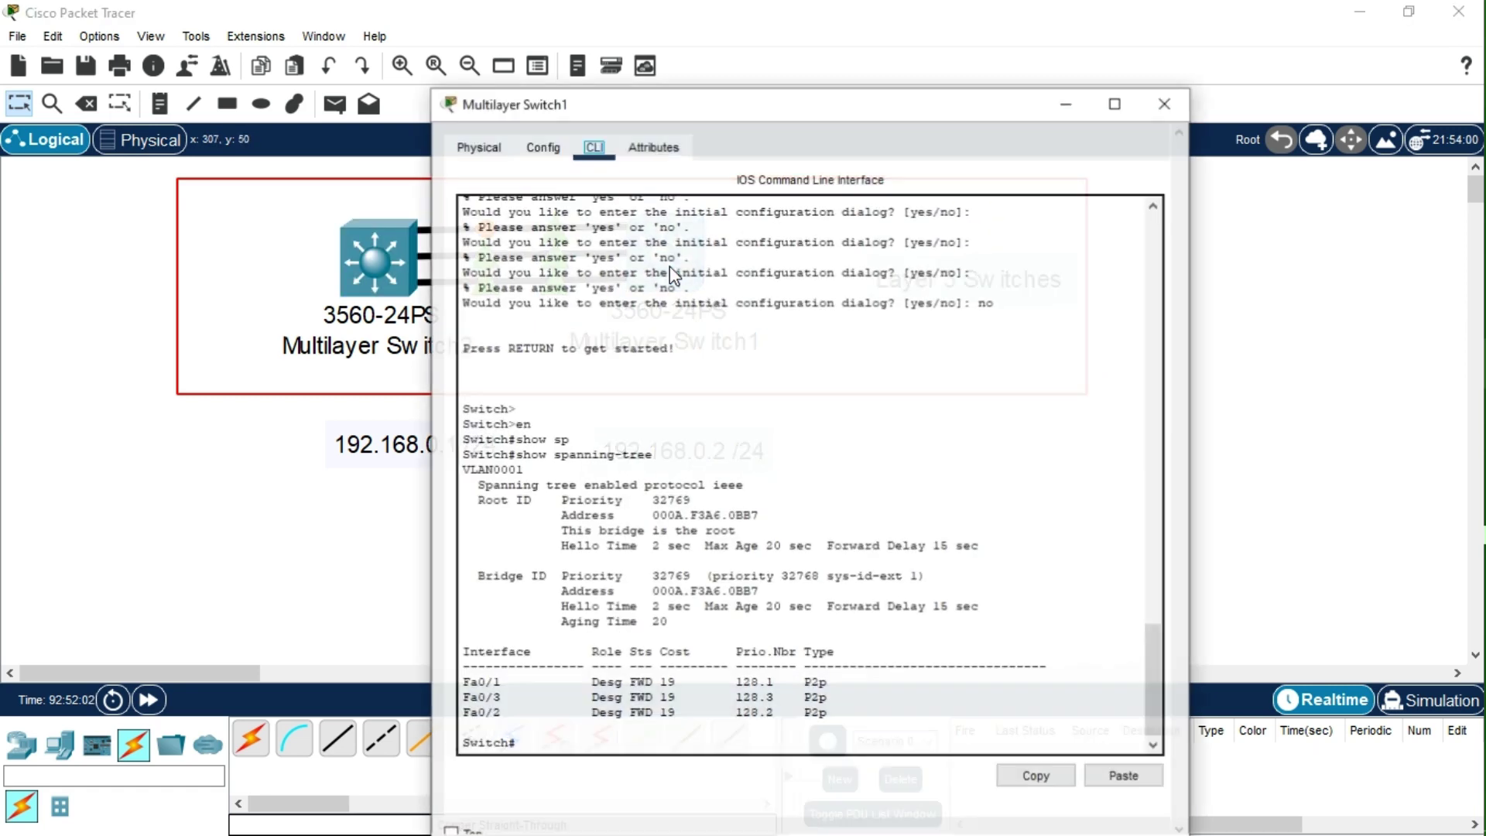
{"action": "left_click_drag", "start_coordinate": [895, 83], "coordinate": [1206, 25]}
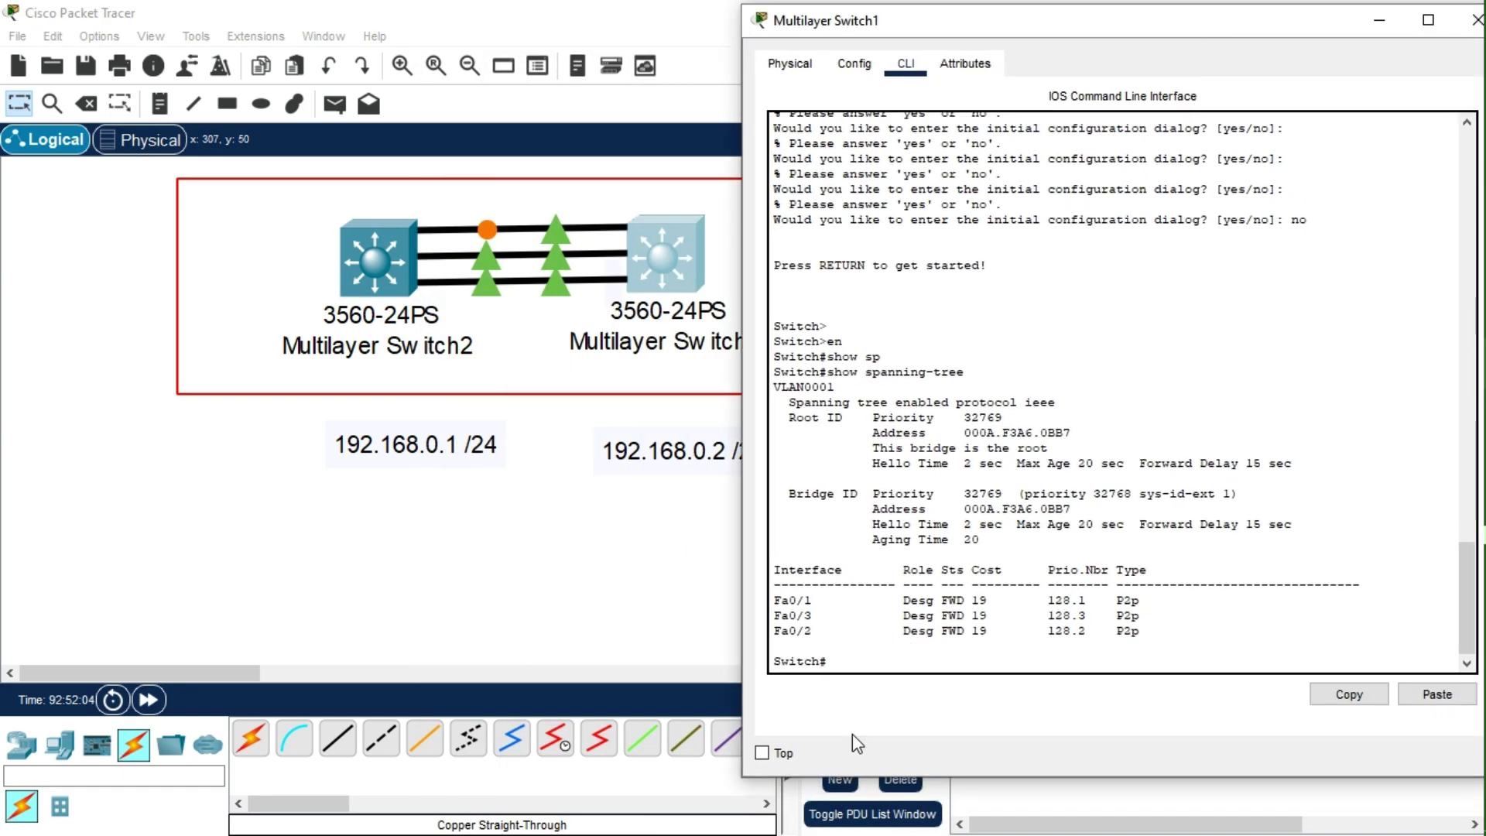
{"action": "type", "text": "config"}
{"action": "key", "text": "Return"}
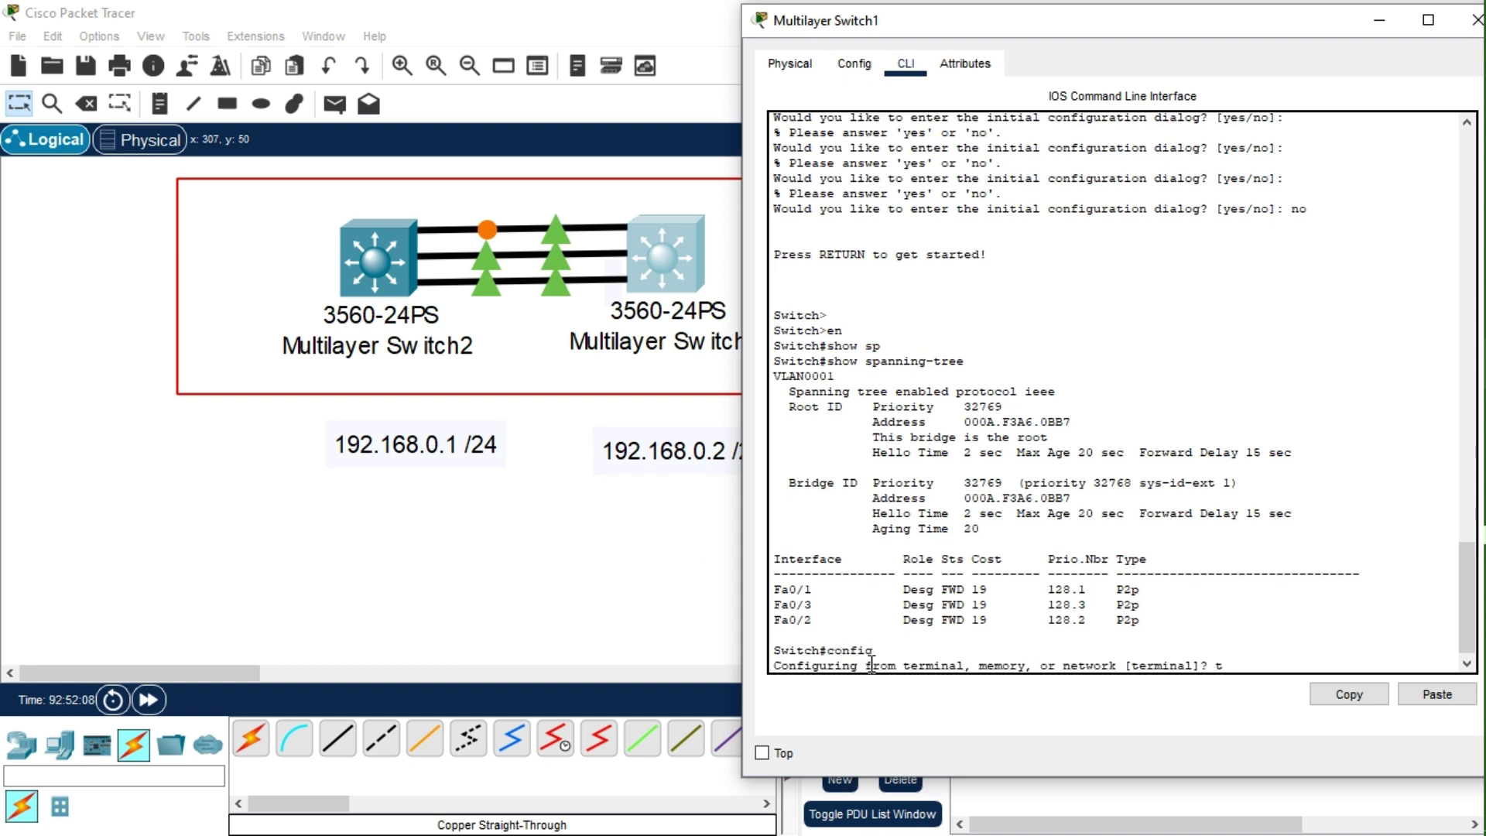
{"action": "type", "text": "t"}
{"action": "key", "text": "Return"}
{"action": "key", "text": "Return"}
{"action": "key", "text": "Return"}
{"action": "key", "text": "Return"}
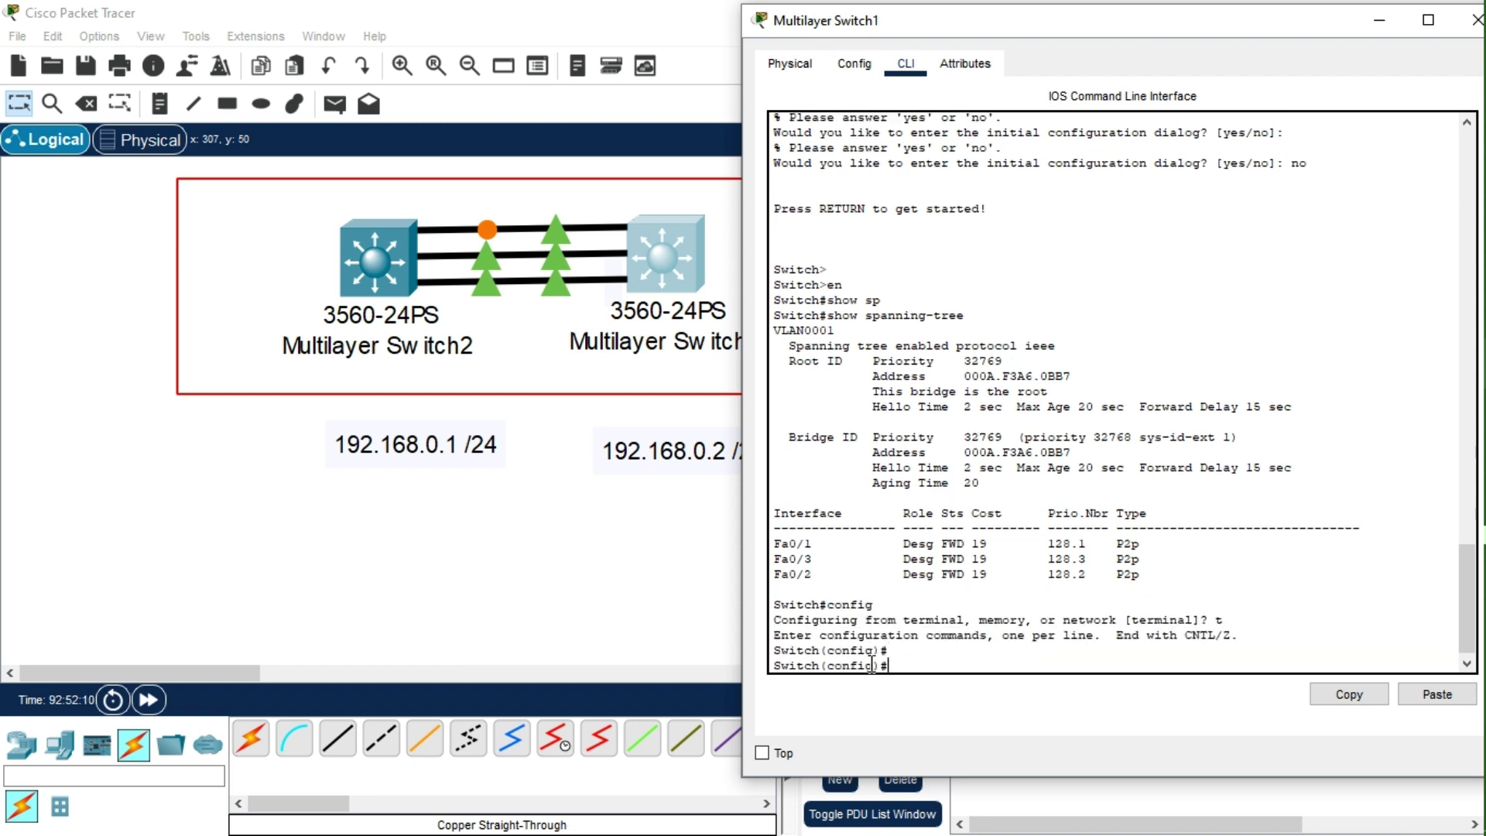
- Convert the interface range fastEthernet 0/1 - 3 on Multilayer Switch1 to routed ports with no switchport
{"action": "type", "text": "int rang"}
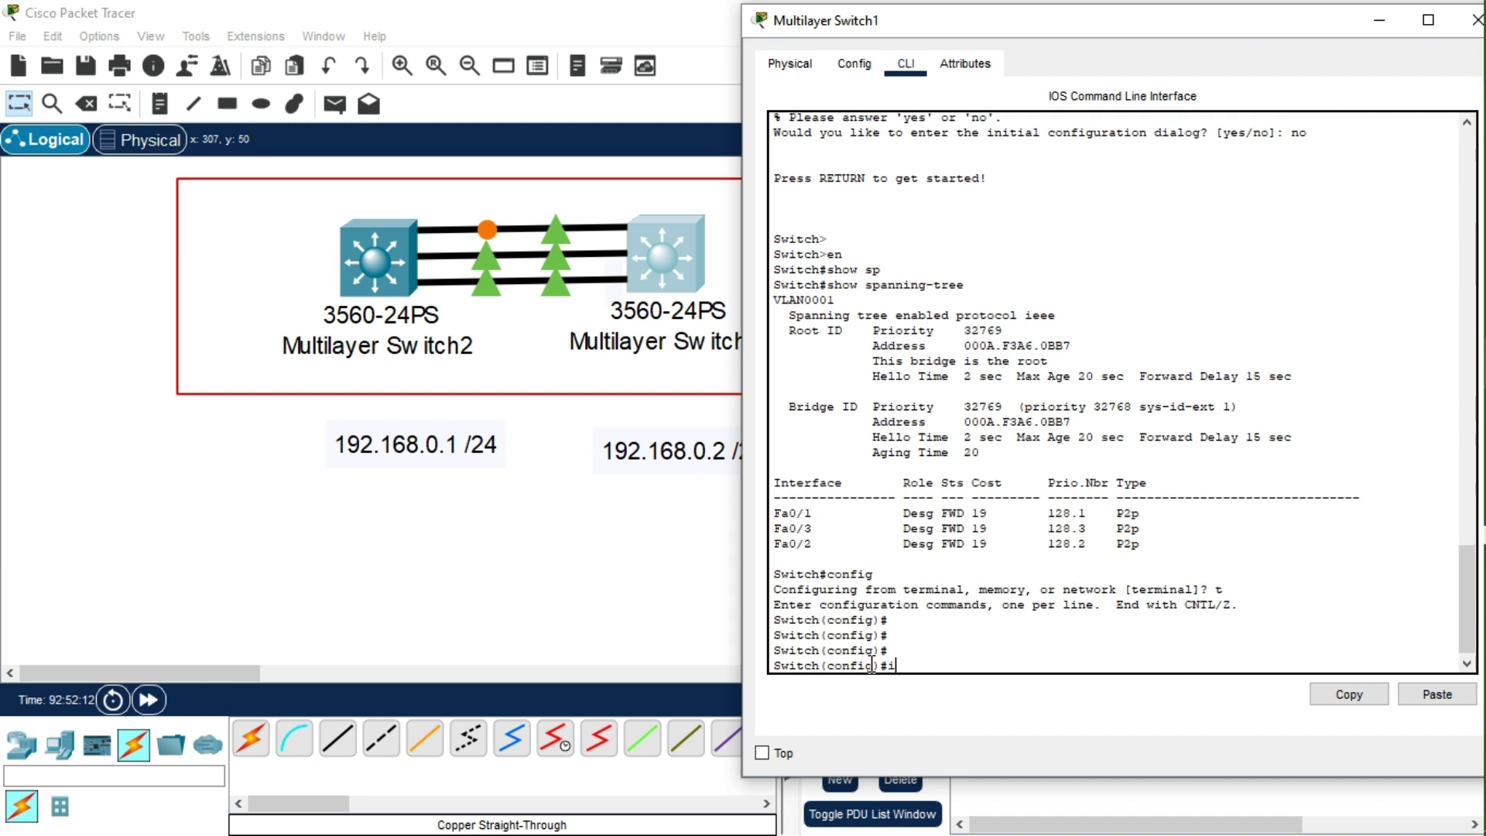
{"action": "key", "text": "Tab"}
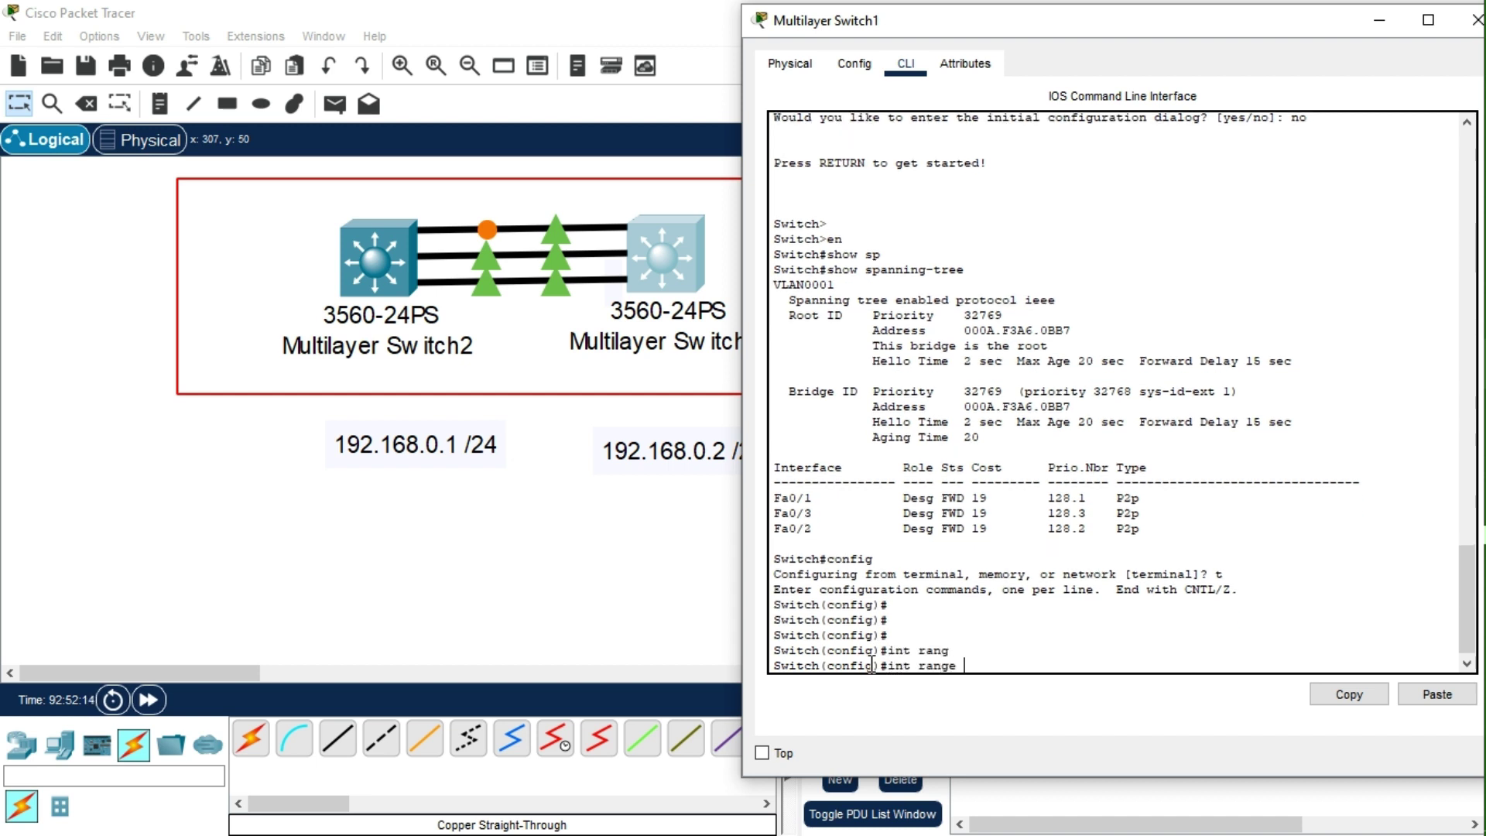
{"action": "type", "text": "f"}
{"action": "key", "text": "Tab"}
{"action": "type", "text": "0/1"}
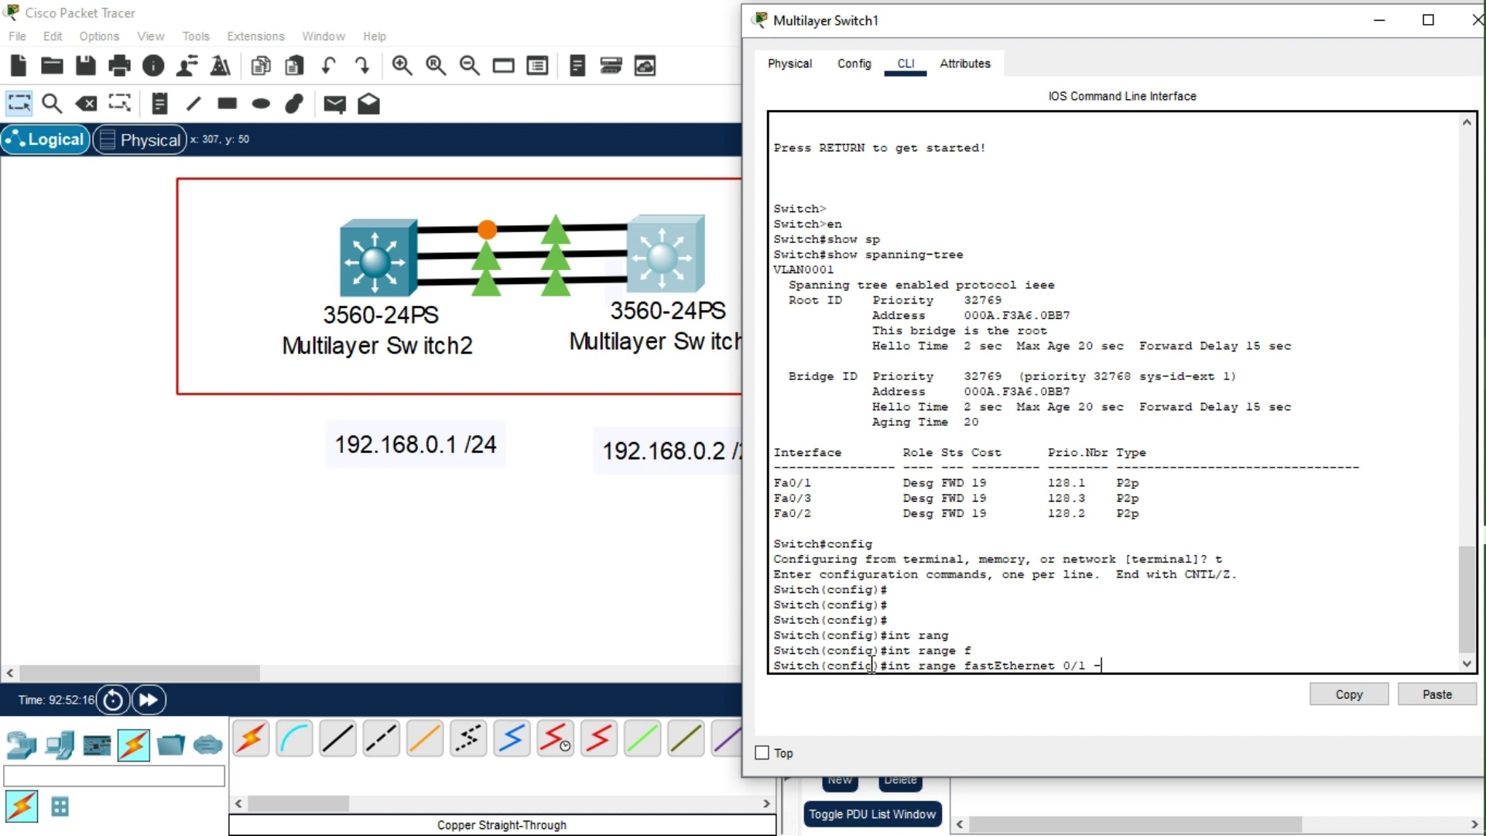
{"action": "type", "text": " - 3"}
{"action": "key", "text": "Return"}
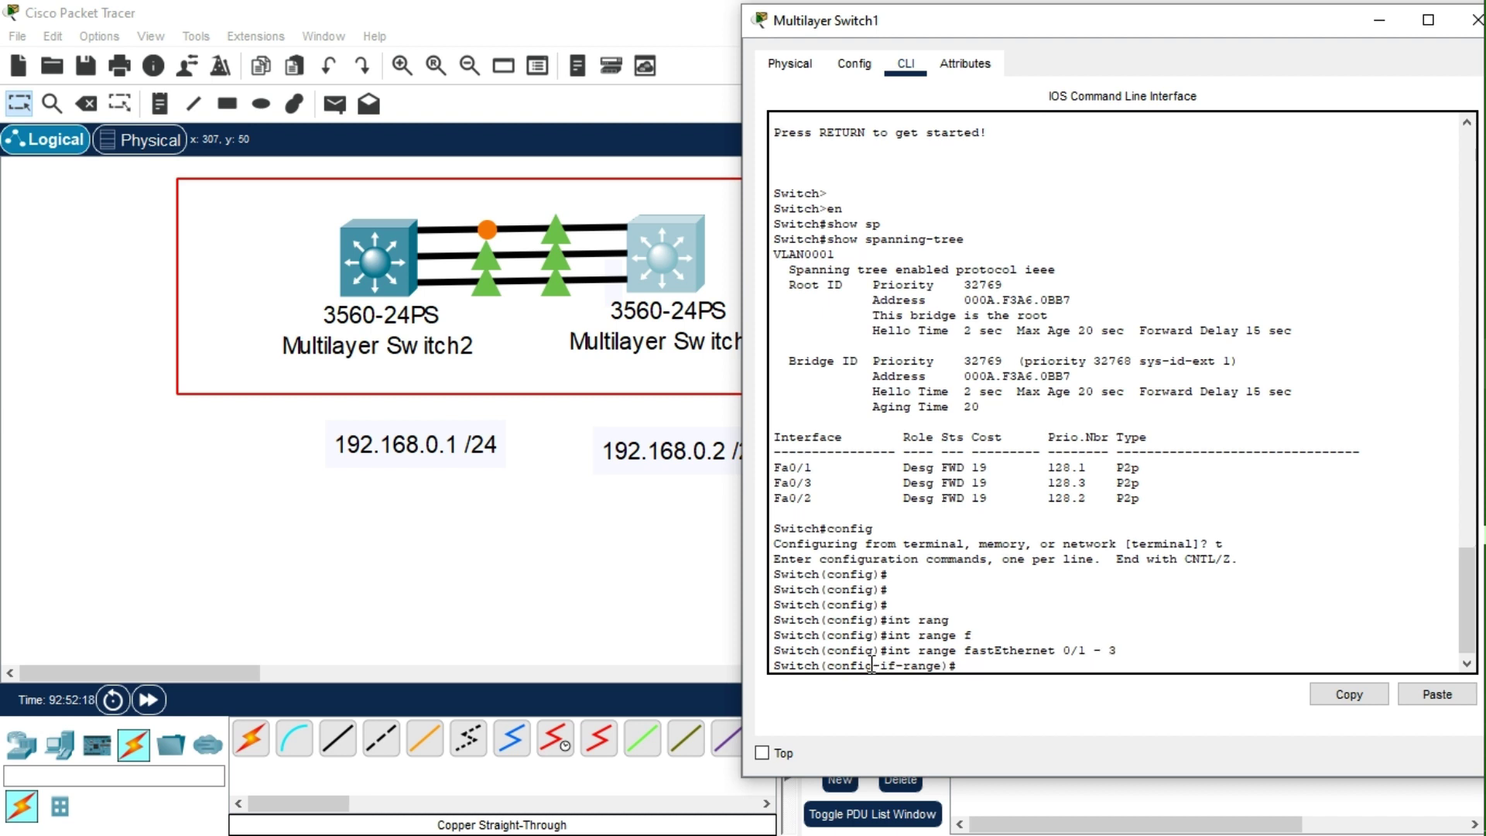
{"action": "type", "text": "no switchop"}
{"action": "key", "text": "BackSpace"}
{"action": "type", "text": "po"}
{"action": "key", "text": "Return"}
{"action": "key", "text": "Return"}
{"action": "key", "text": "Return"}
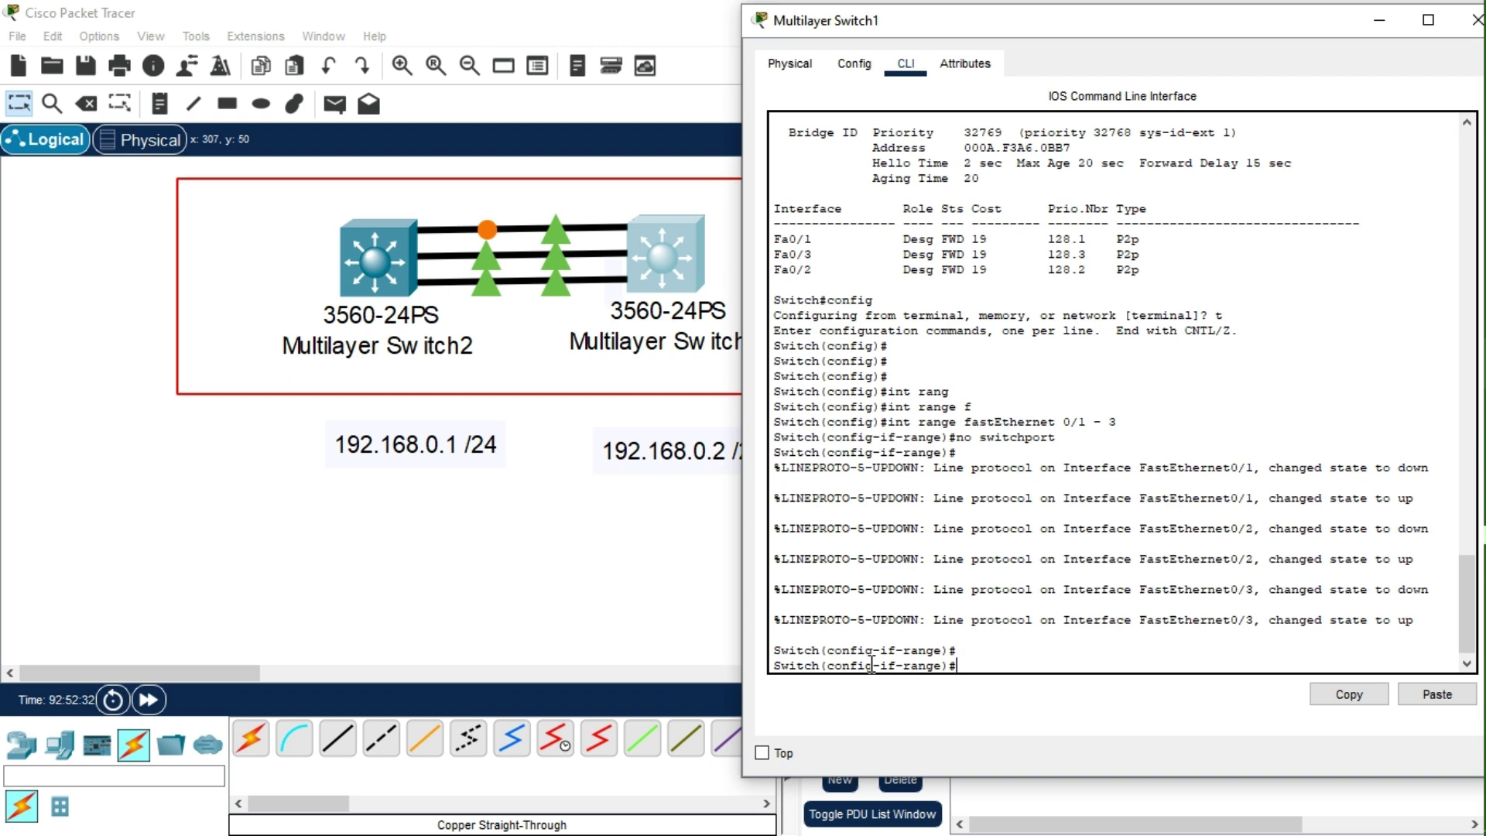
- List all commands available in Multilayer Switch1's interface range configuration mode
{"action": "type", "text": "chan"}
{"action": "key", "text": "BackSpace"}
{"action": "key", "text": "BackSpace"}
{"action": "key", "text": "BackSpace"}
{"action": "key", "text": "BackSpace"}
{"action": "type", "text": "?"}
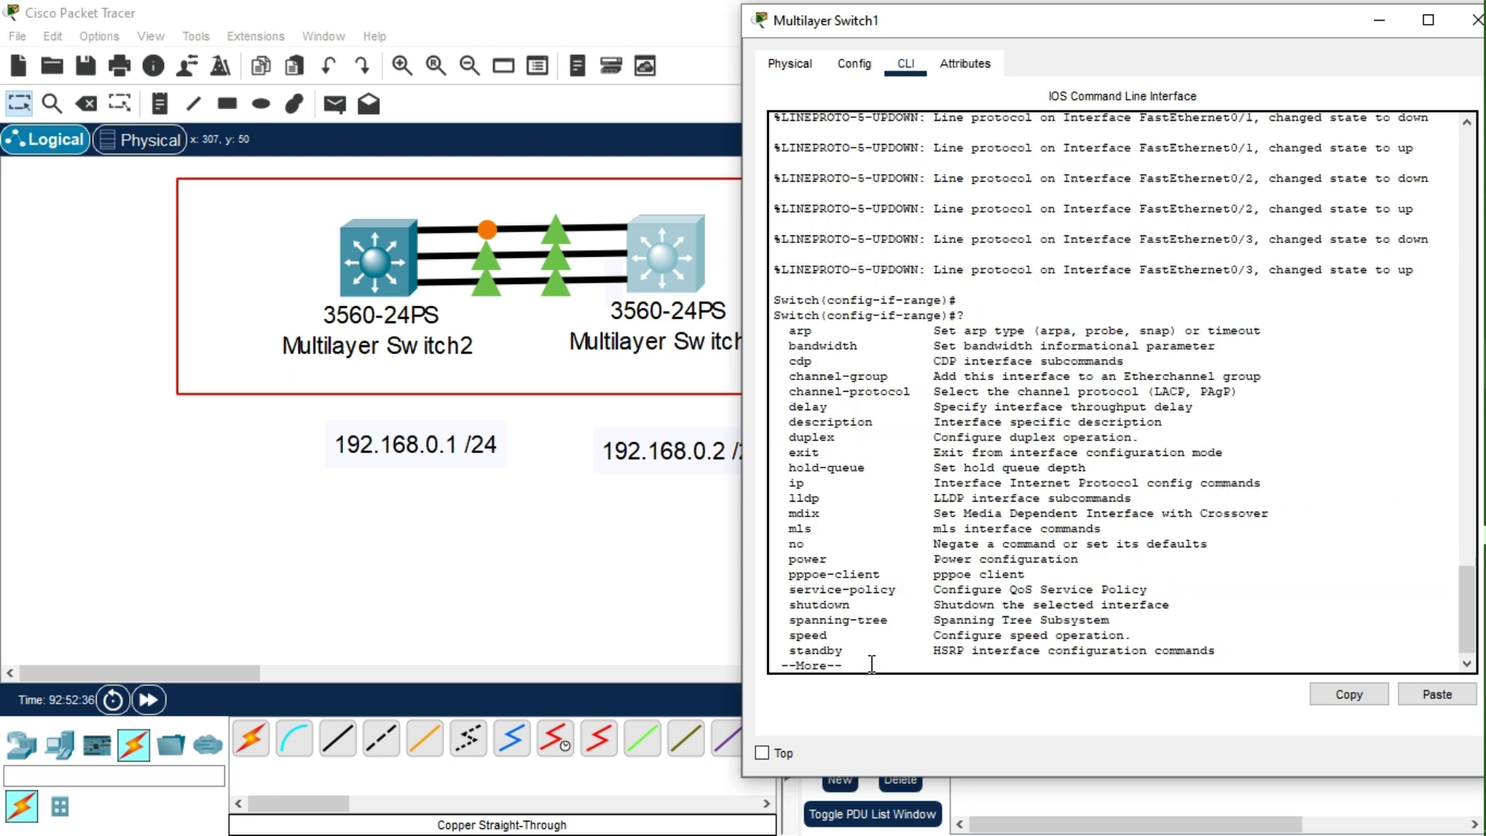
{"action": "key", "text": "space"}
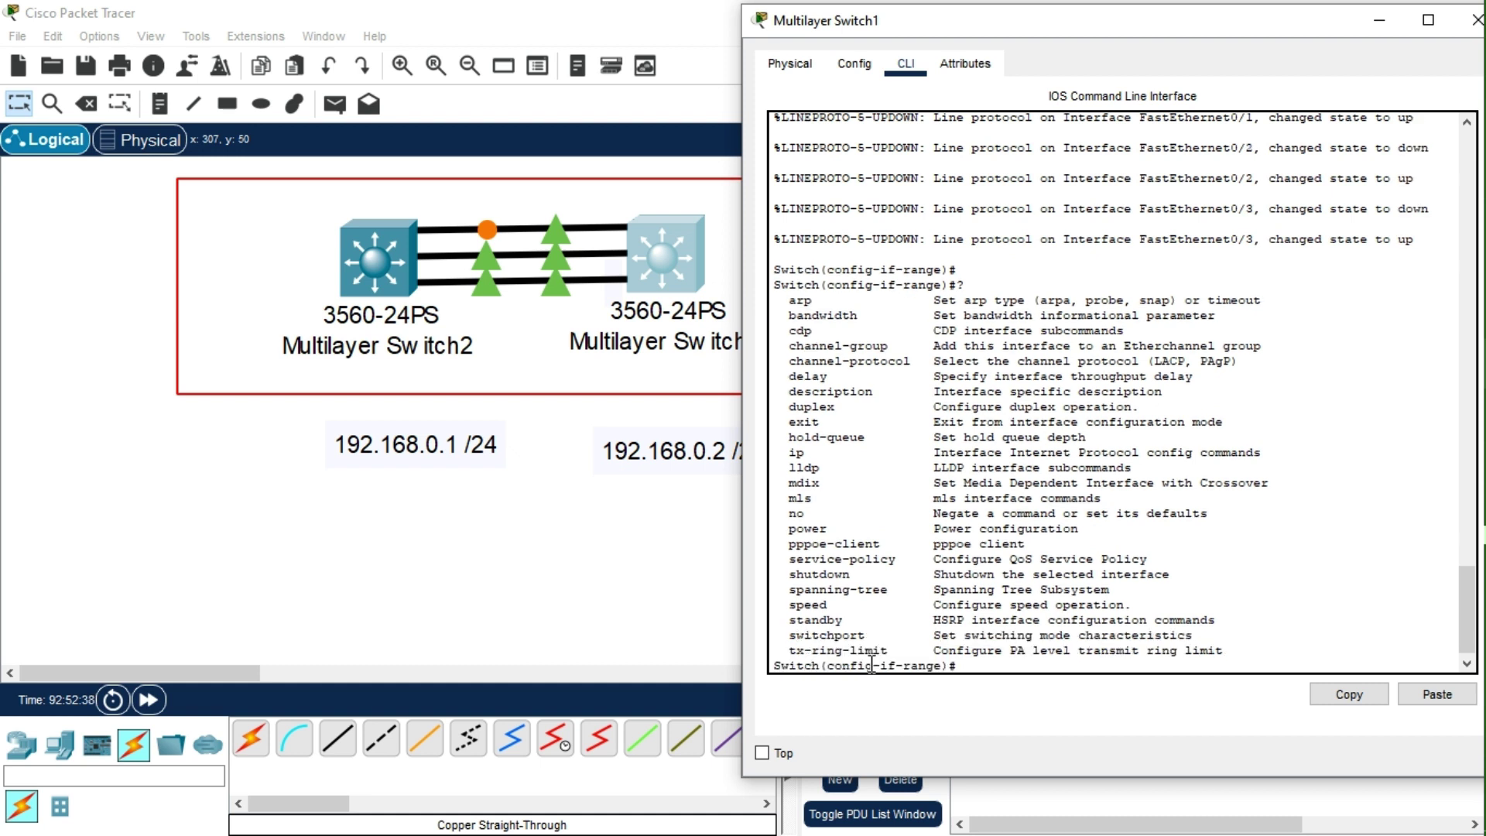
- Add fastEthernet 0/1 - 3 on Multilayer Switch1 to an EtherChannel with channel-group 1 mode on
{"action": "type", "text": "channel-g"}
{"action": "key", "text": "Tab"}
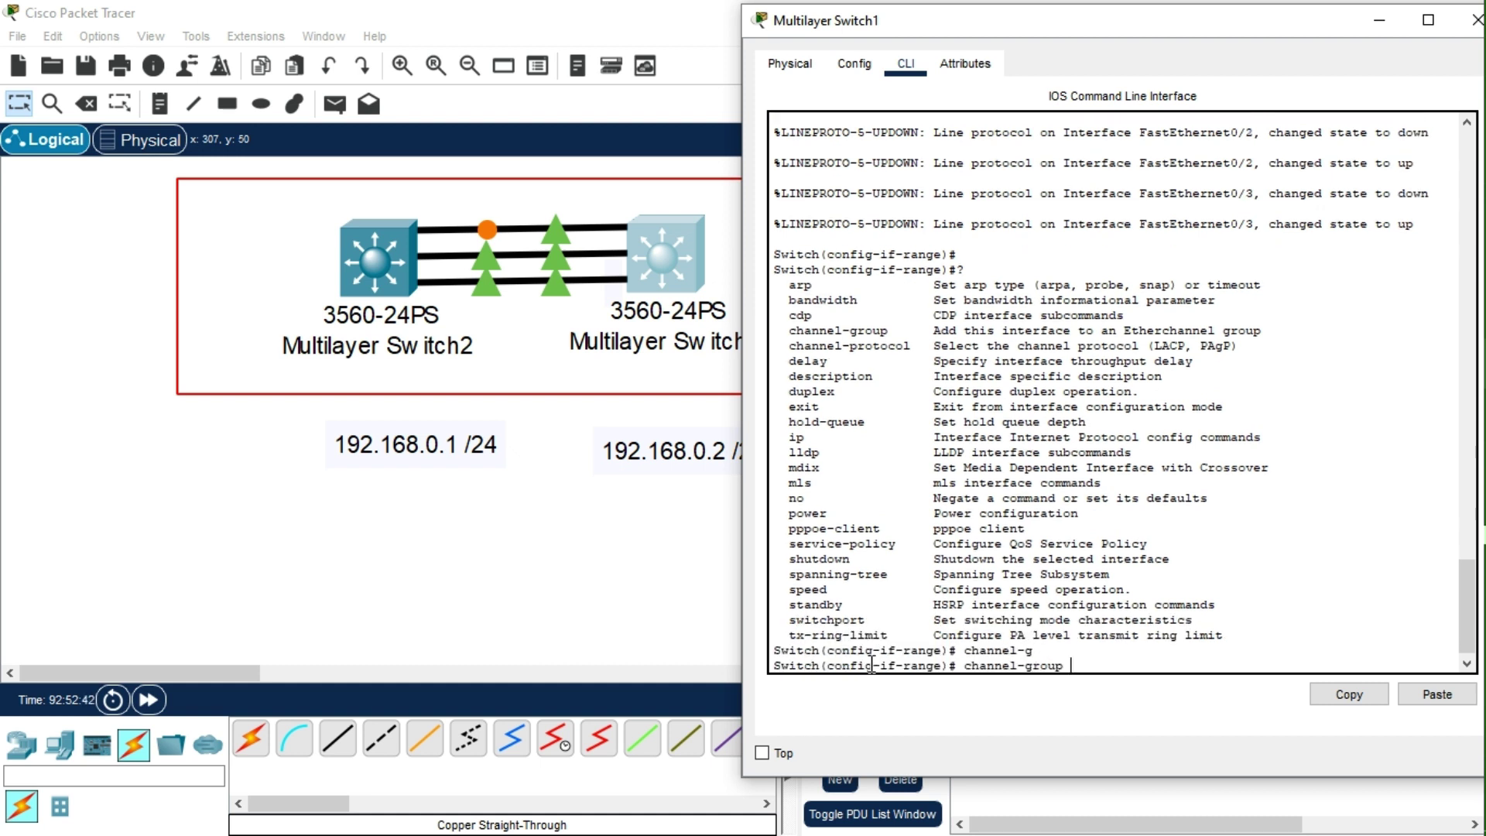
{"action": "type", "text": "1 mode"}
{"action": "type", "text": "on"}
{"action": "key", "text": "Return"}
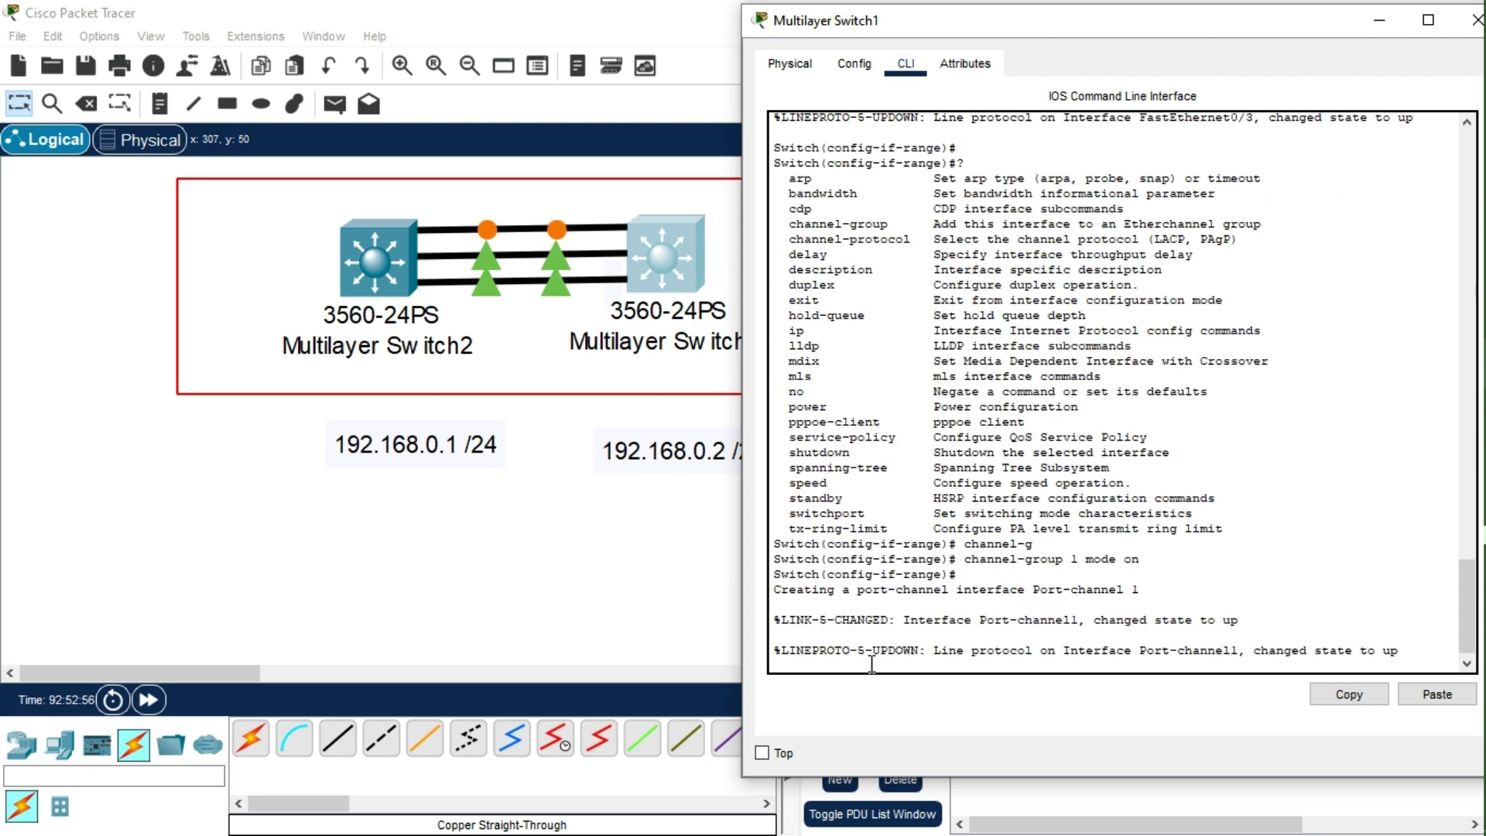
{"action": "key", "text": "Return"}
- Leave the interface range and global configuration modes, returning to Multilayer Switch1's privileged EXEC prompt
{"action": "type", "text": "exit"}
{"action": "key", "text": "Return"}
{"action": "type", "text": "exit"}
{"action": "key", "text": "Return"}
{"action": "key", "text": "Return"}
{"action": "key", "text": "Return"}
- Display the EtherChannel summary on Multilayer Switch1 with show etherchannel summary
{"action": "type", "text": "coinfig t"}
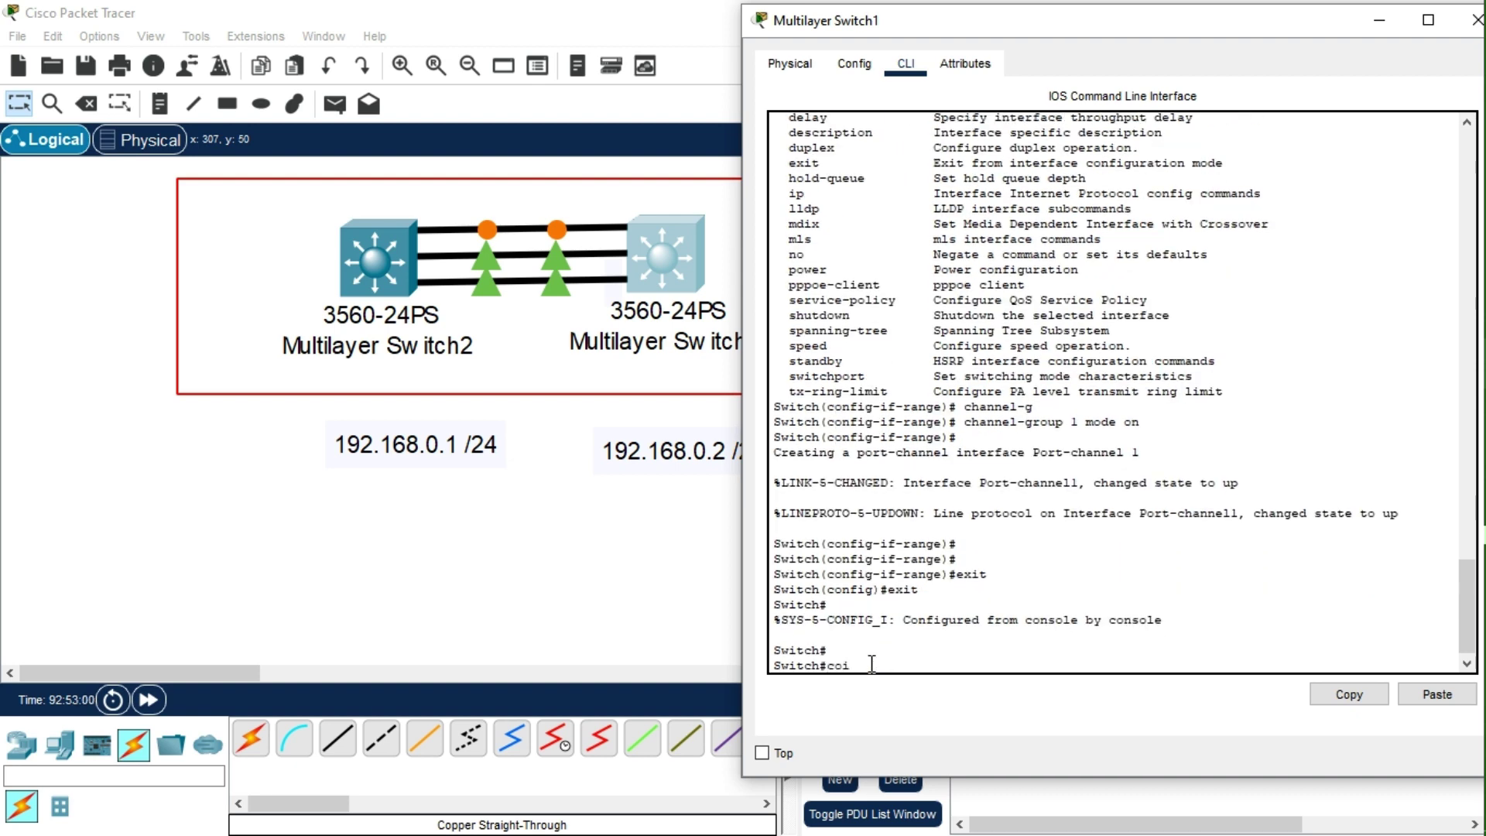
{"action": "key", "text": "Return"}
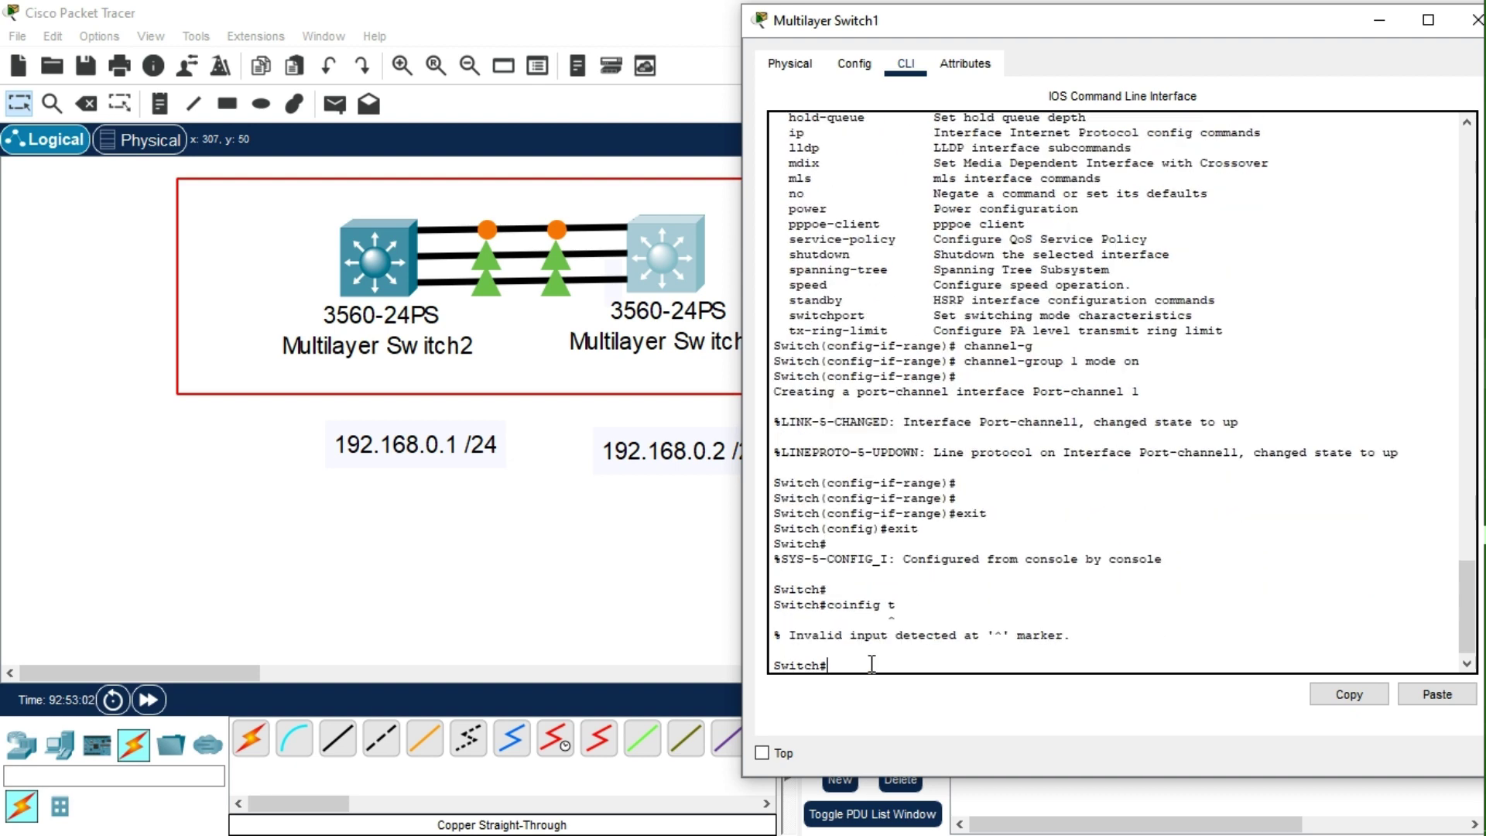
{"action": "type", "text": "show e"}
{"action": "key", "text": "Tab"}
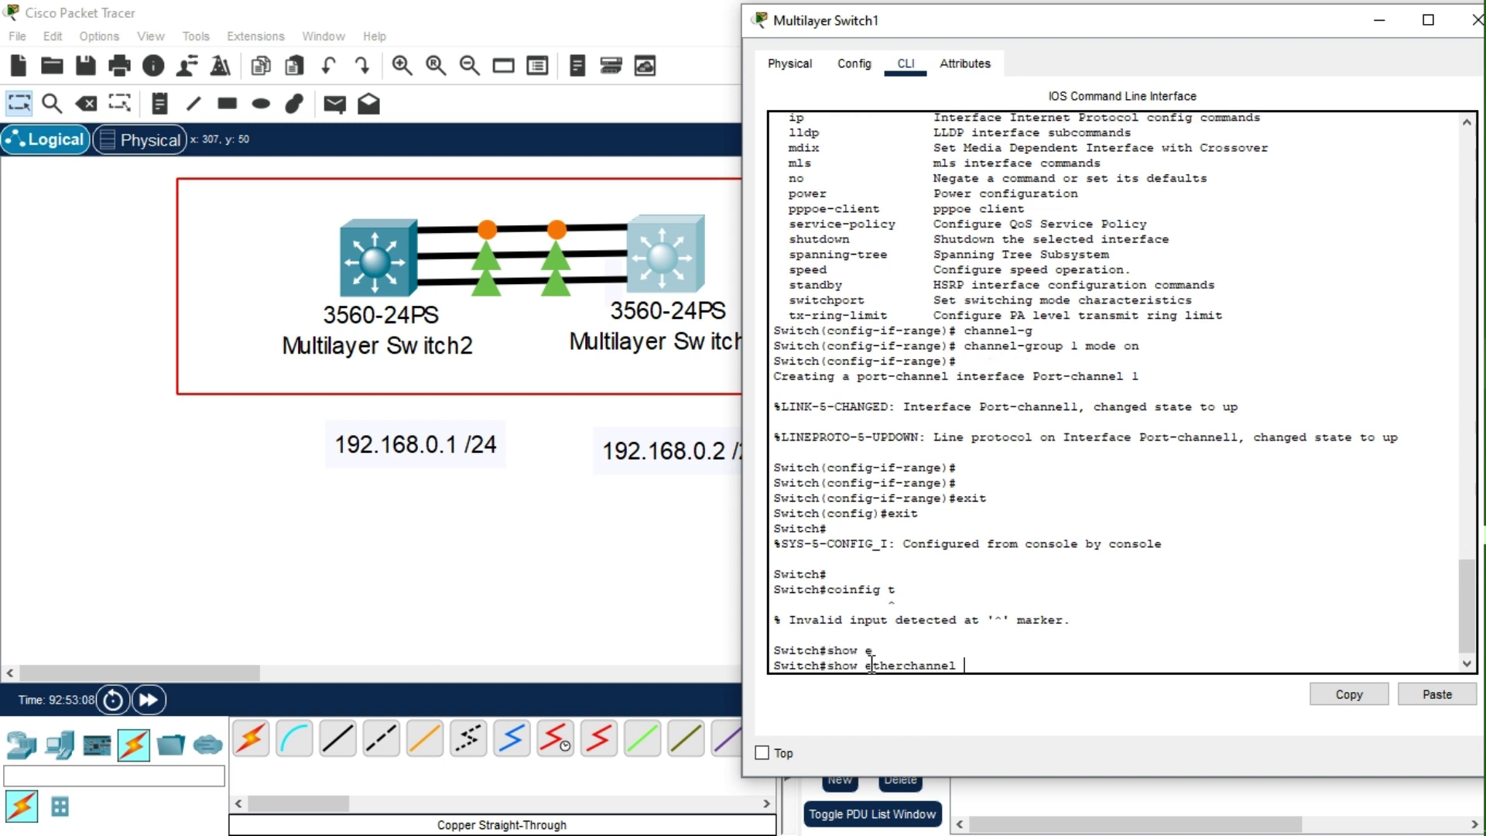
{"action": "type", "text": "s"}
{"action": "key", "text": "Tab"}
{"action": "key", "text": "Return"}
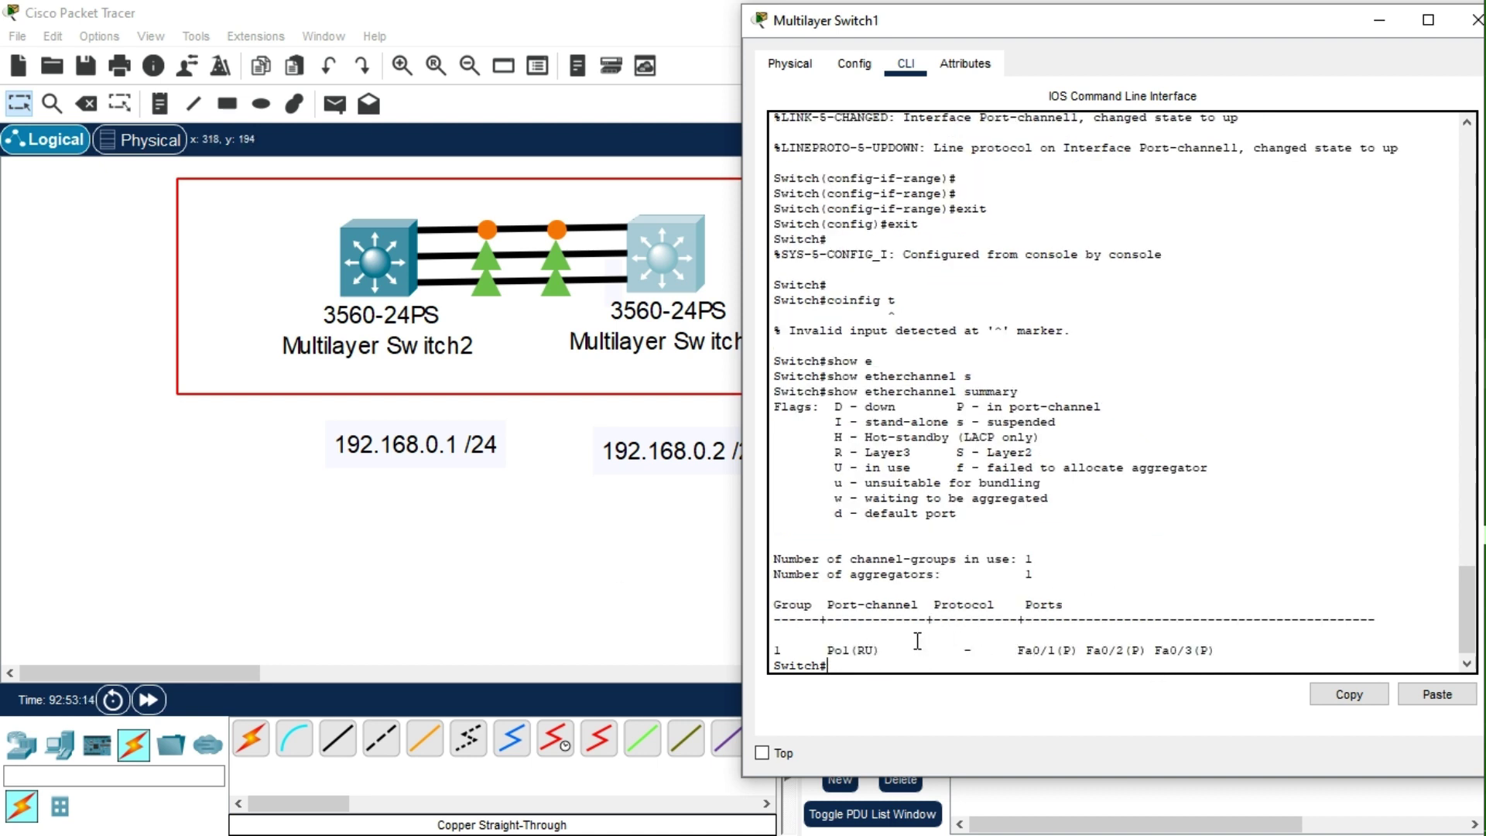
- Review Multilayer Switch1's running configuration through to the end, checking the Port-channel1 and FastEthernet0/1 to 0/3 entries
{"action": "type", "text": "show run"}
{"action": "key", "text": "Return"}
{"action": "key", "text": "space"}
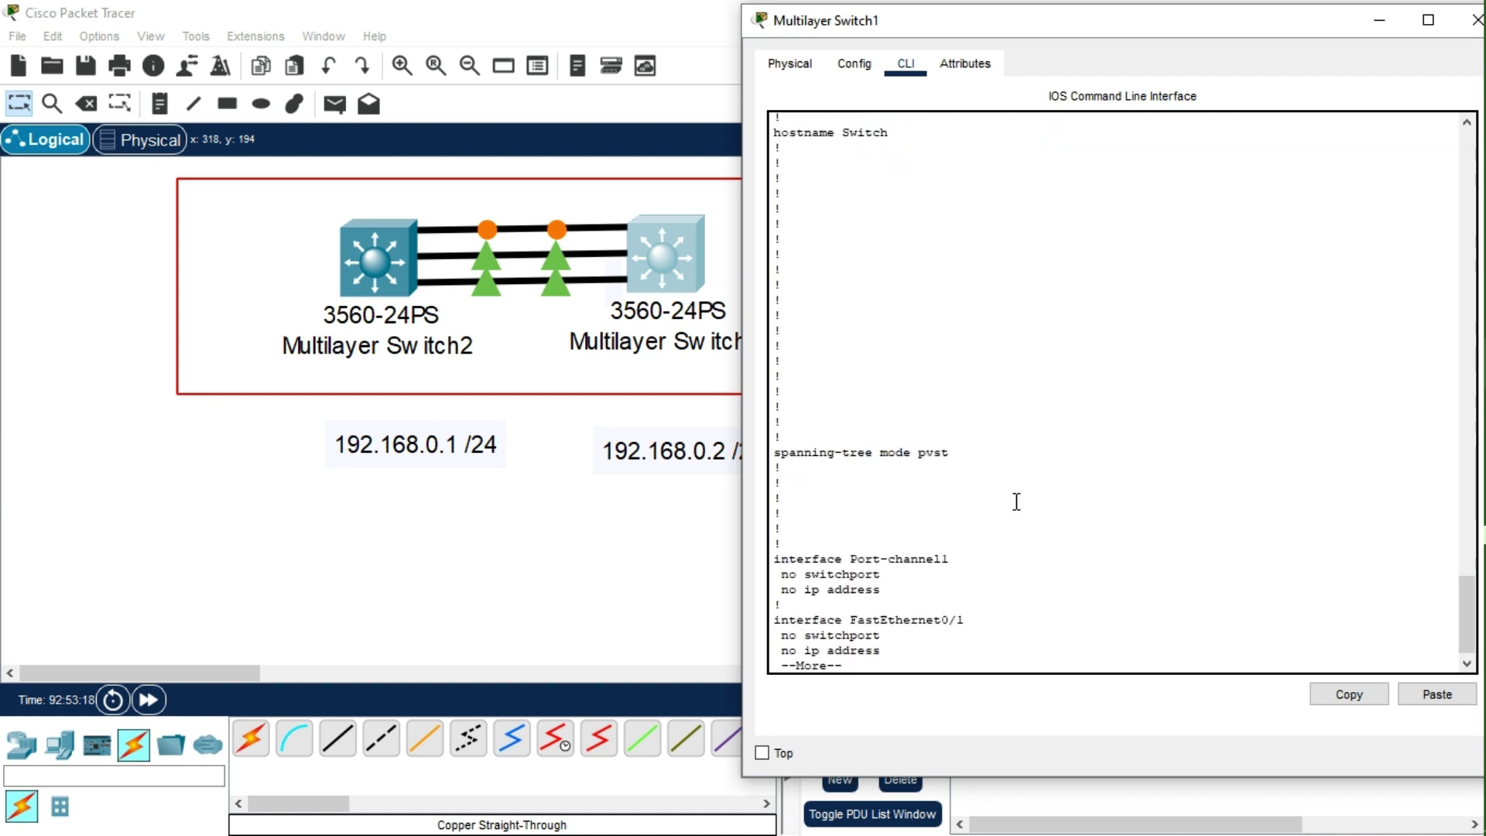
{"action": "key", "text": "space"}
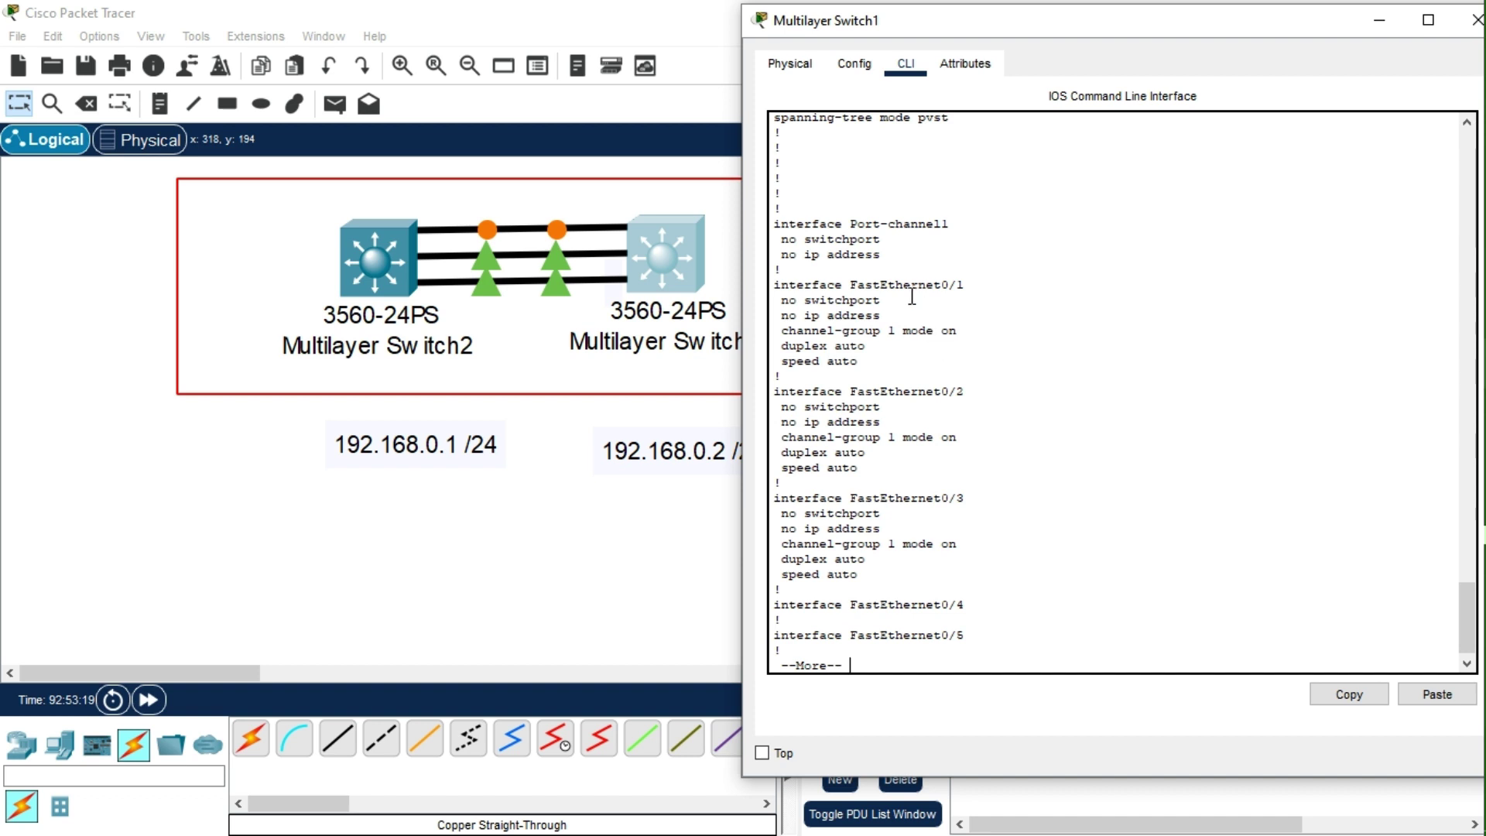
{"action": "left_click_drag", "start_coordinate": [898, 255], "coordinate": [777, 239]}
{"action": "left_click", "coordinate": [814, 268]}
{"action": "left_click_drag", "start_coordinate": [927, 263], "coordinate": [839, 210]}
{"action": "left_click_drag", "start_coordinate": [975, 225], "coordinate": [958, 225]}
{"action": "left_click", "coordinate": [959, 226]}
{"action": "scroll", "coordinate": [882, 612], "scroll_direction": "down", "scroll_amount": 1}
{"action": "key", "text": "space"}
{"action": "key", "text": "space"}
{"action": "key", "text": "space"}
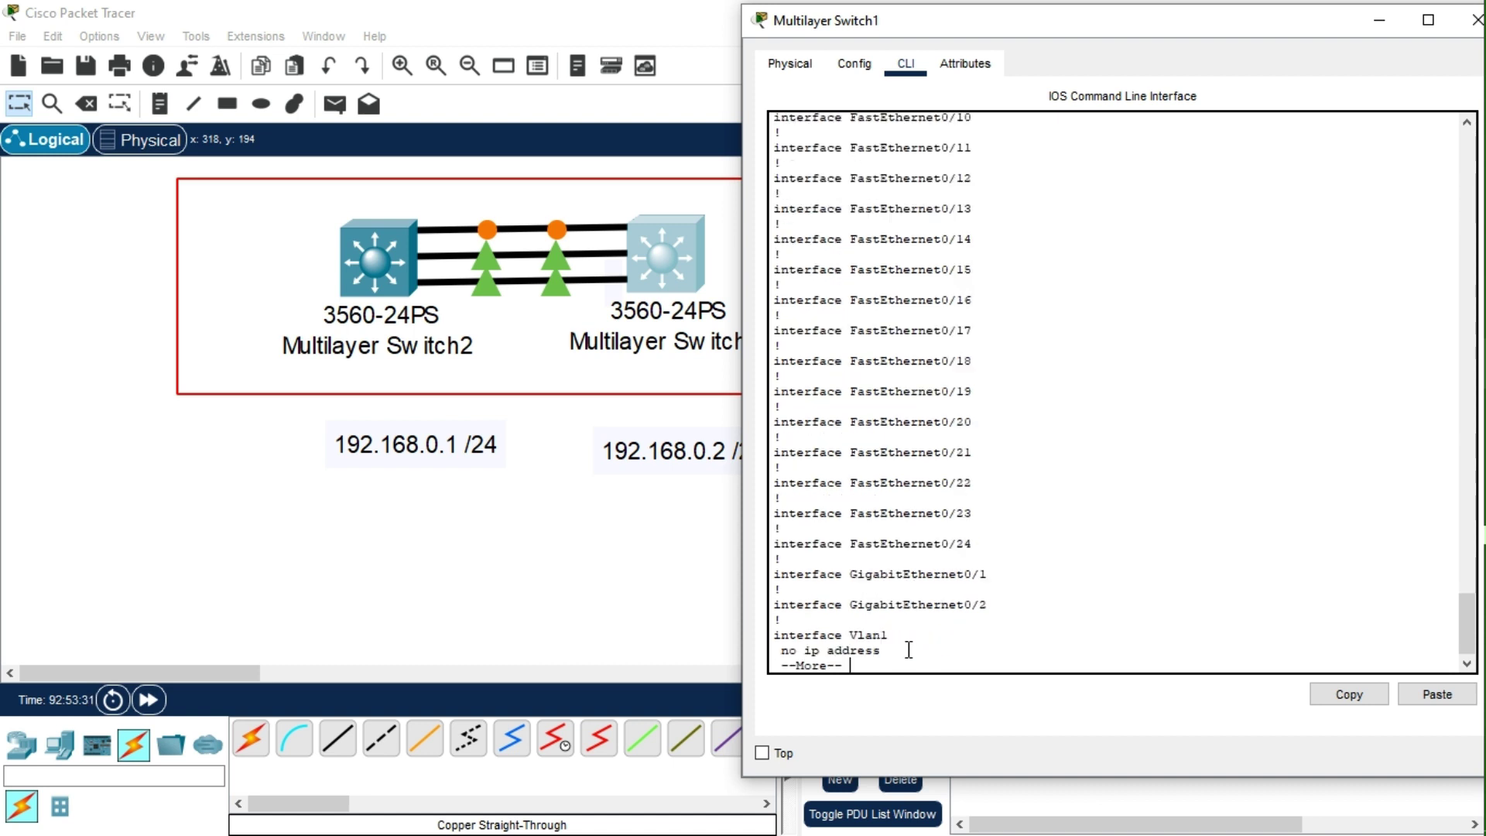
- Enter global configuration mode on Multilayer Switch1 and open interface port-channel 1 for configuration
{"action": "type", "text": "config t"}
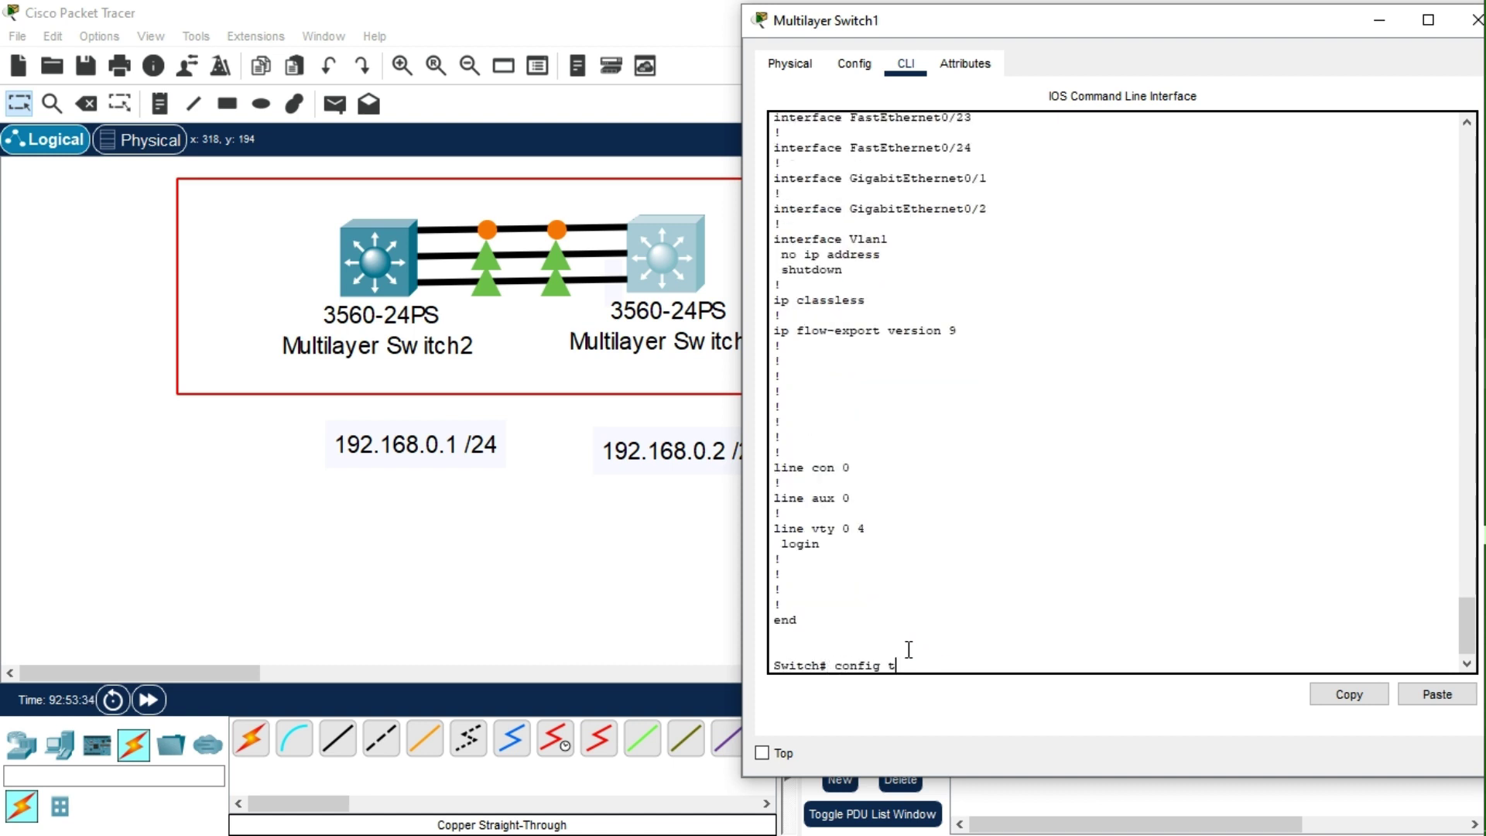
{"action": "key", "text": "Return"}
{"action": "type", "text": "int"}
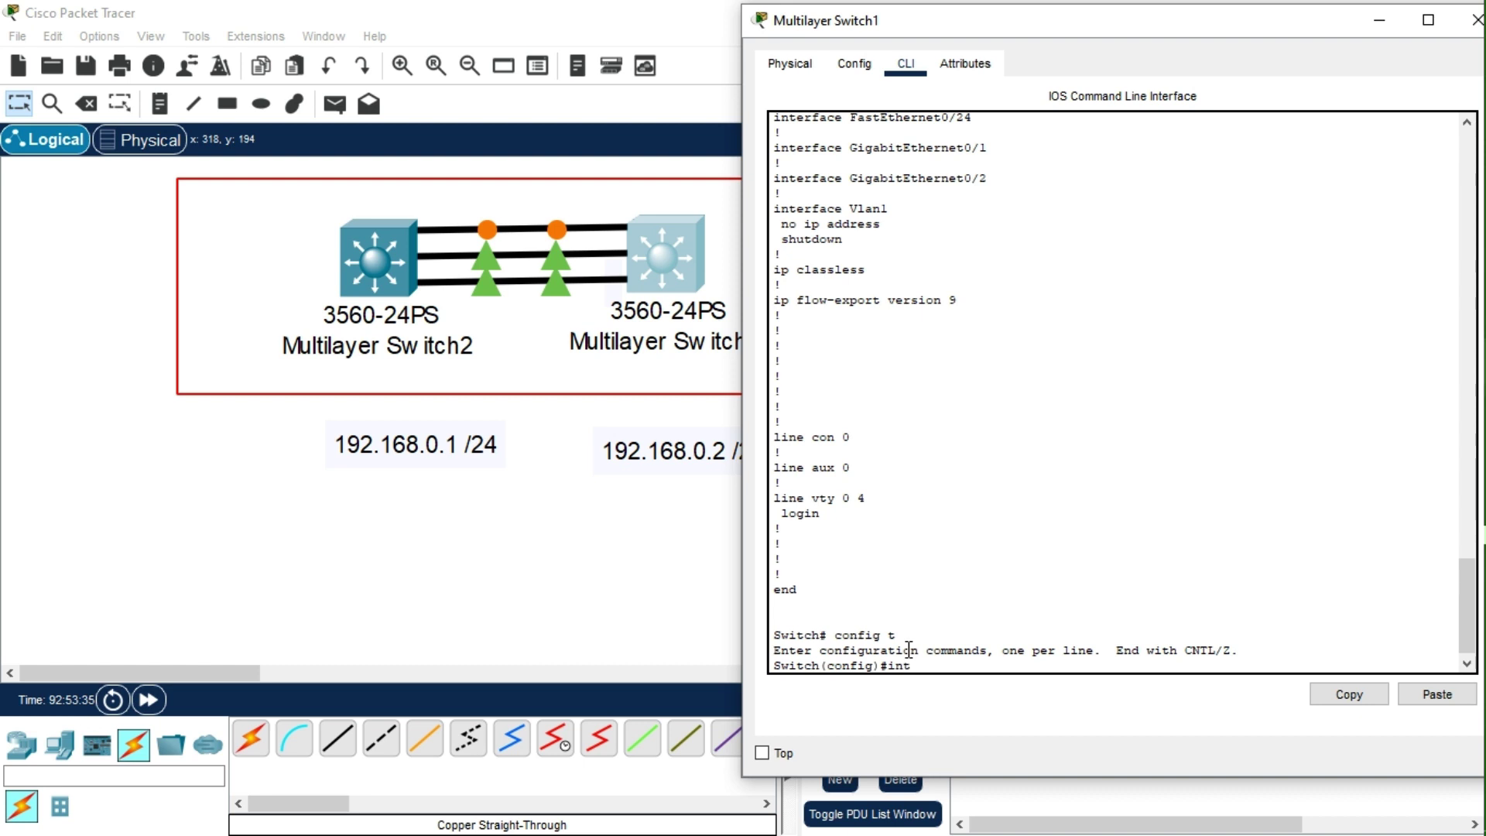
{"action": "type", "text": " poo"}
{"action": "key", "text": "Tab"}
{"action": "type", "text": "rt-ch"}
{"action": "key", "text": "Tab"}
{"action": "type", "text": "1"}
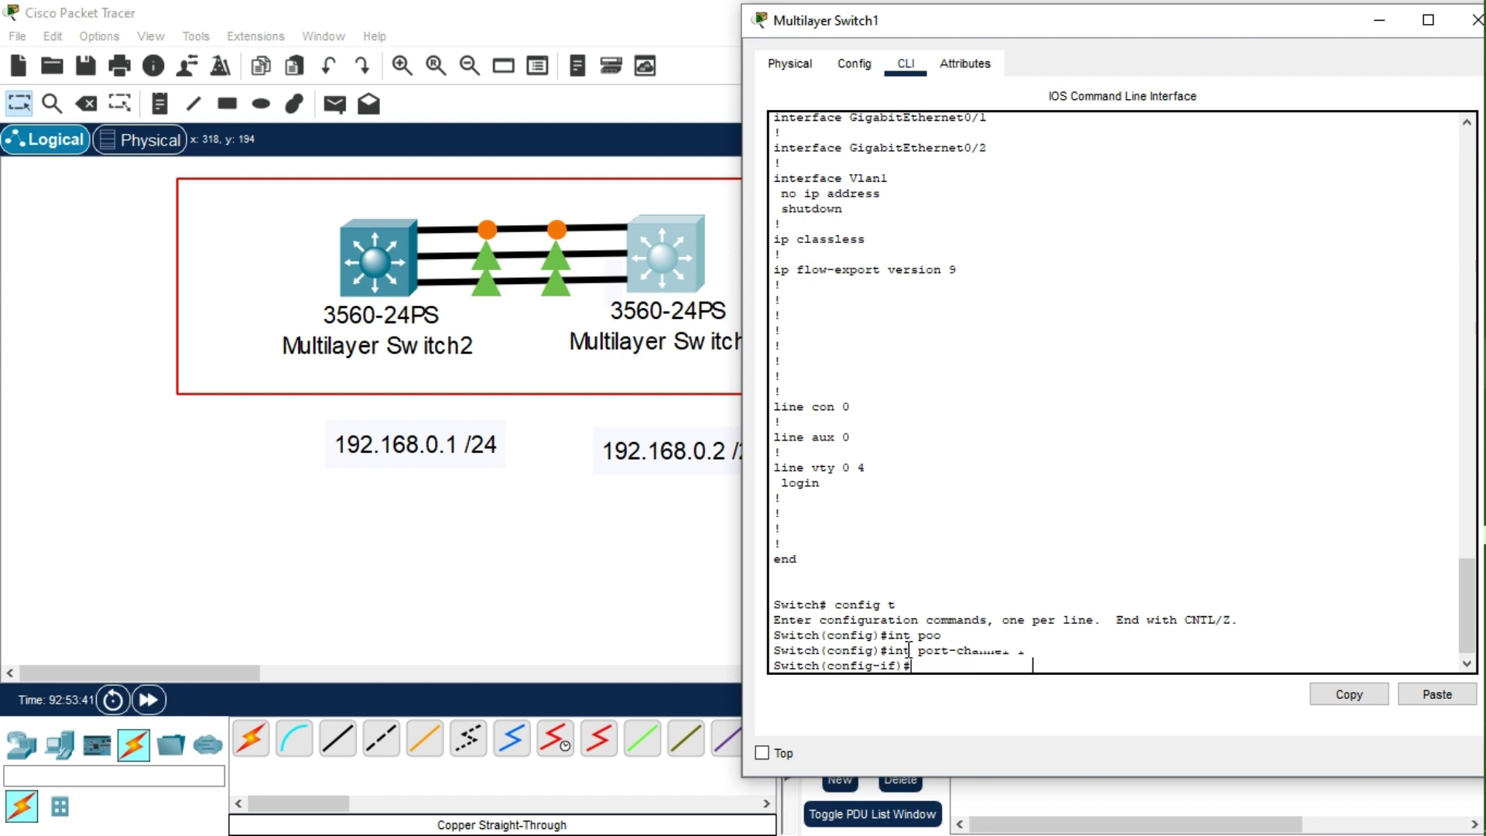
{"action": "key", "text": "Return"}
- Assign IP address 192.168.0.2 with mask 255.255.255.0 to port-channel 1 on Multilayer Switch1 and enable it with no shut
{"action": "type", "text": "ip address 192.168.0.2 255.255.2155."}
{"action": "key", "text": "BackSpace"}
{"action": "key", "text": "BackSpace"}
{"action": "key", "text": "BackSpace"}
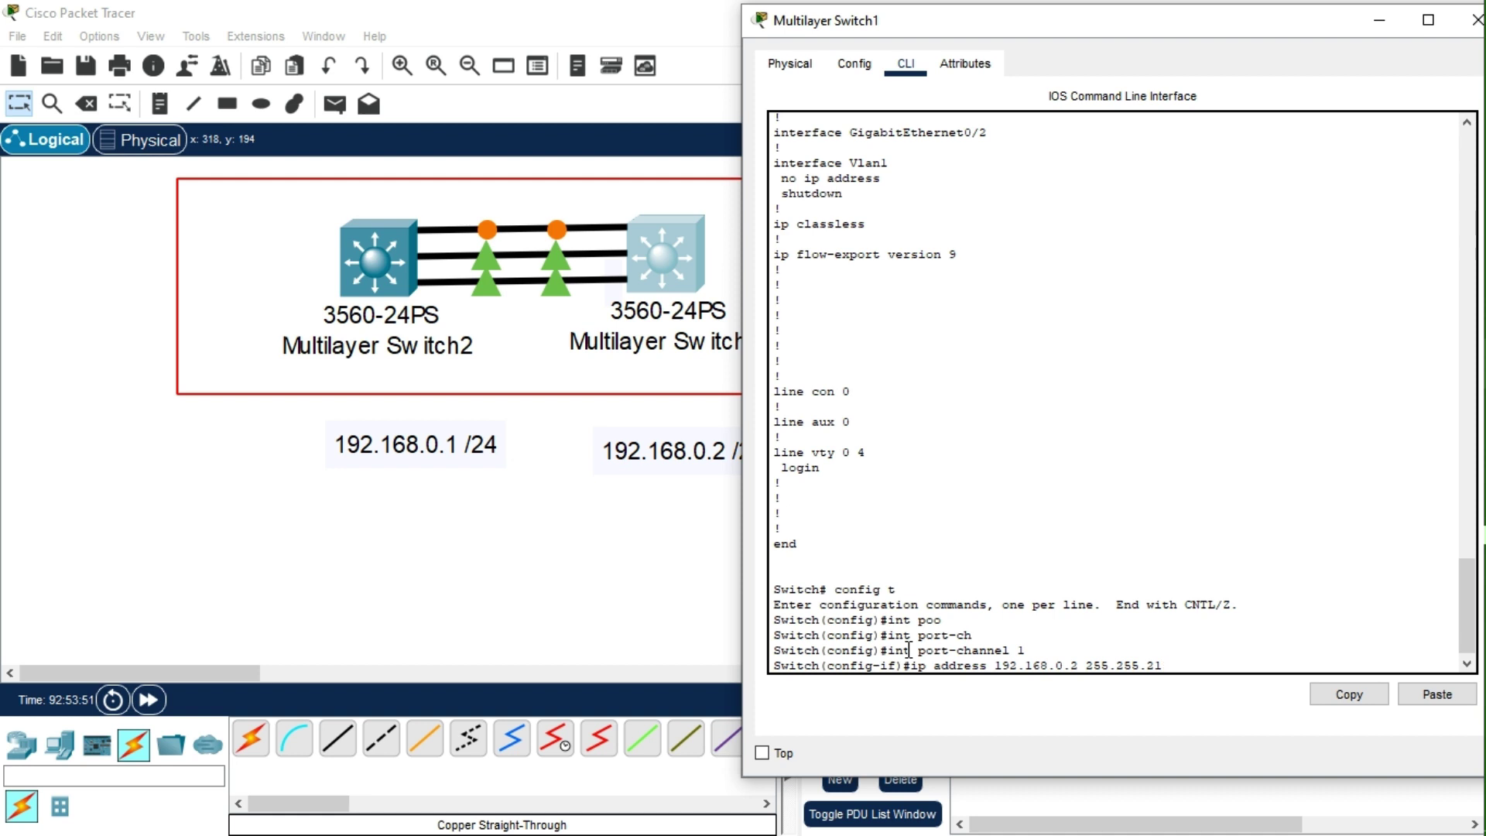
{"action": "type", "text": "55.0"}
{"action": "key", "text": "Return"}
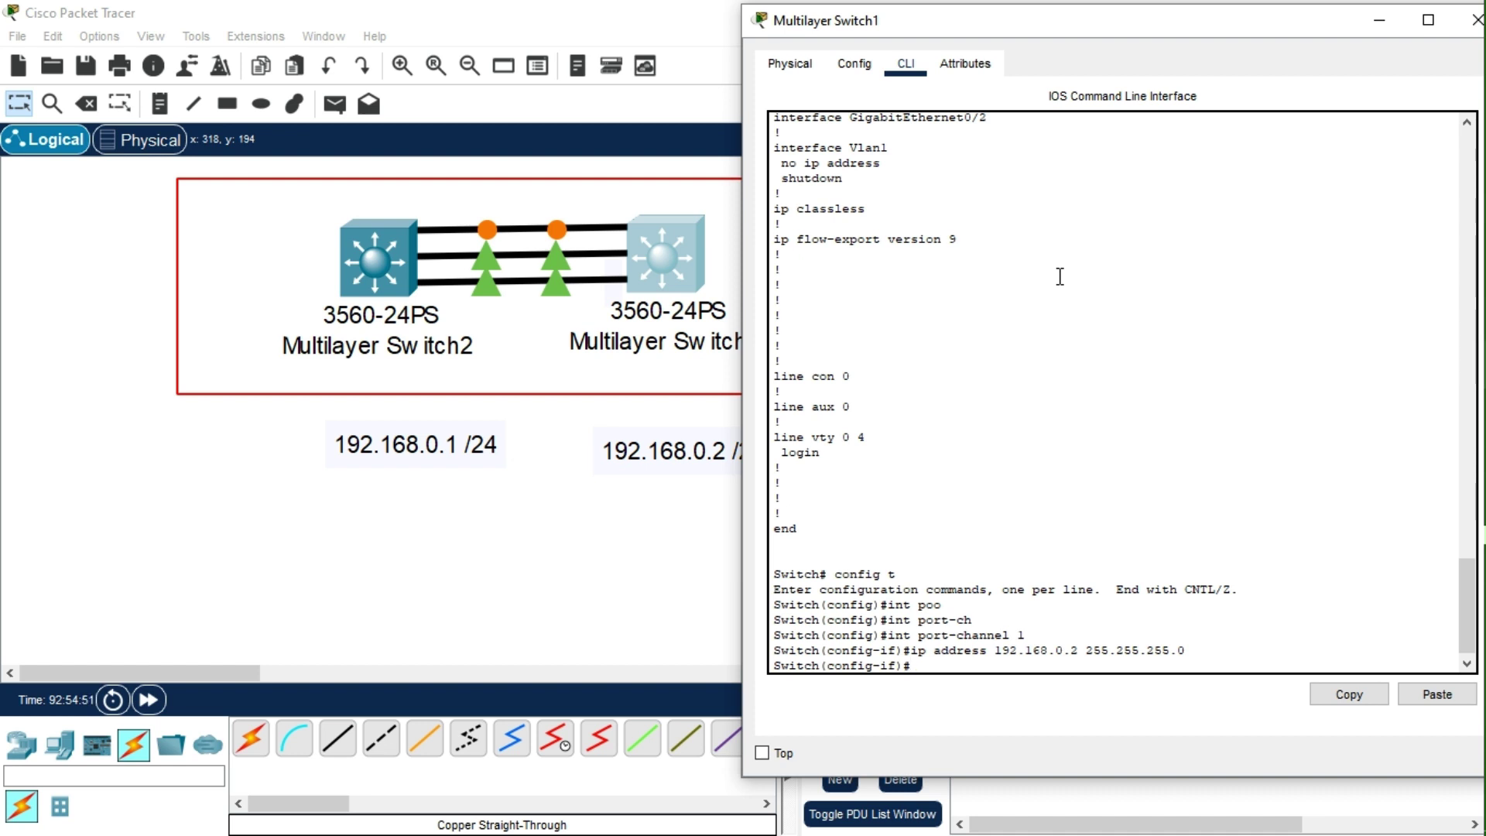
{"action": "type", "text": "no shut"}
{"action": "key", "text": "Return"}
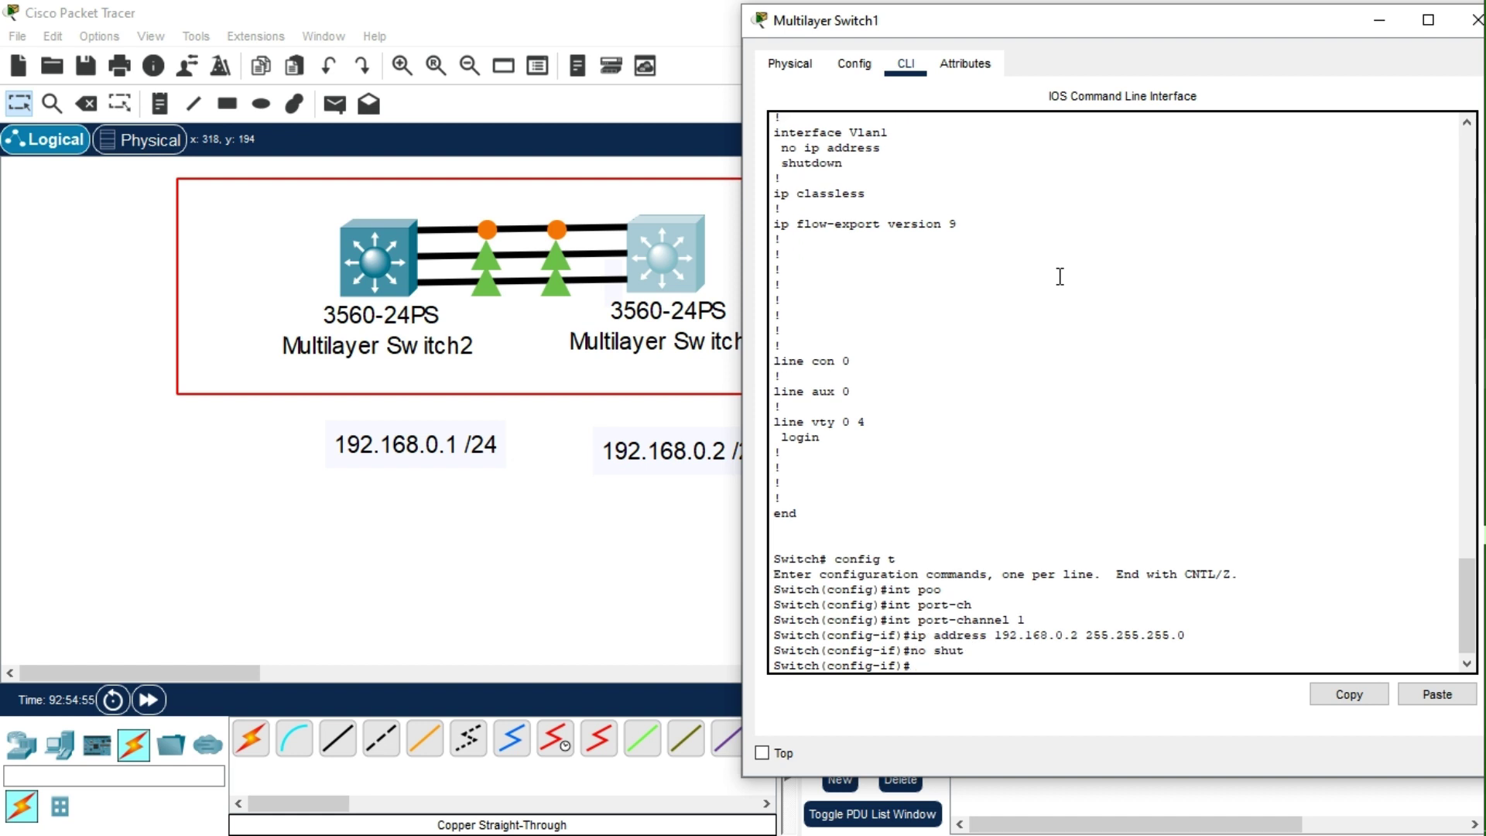
- Leave the port-channel interface and global configuration modes, returning to Multilayer Switch1's privileged EXEC prompt
{"action": "type", "text": "exit"}
{"action": "key", "text": "Return"}
{"action": "key", "text": "Return"}
{"action": "key", "text": "Return"}
{"action": "type", "text": "exit"}
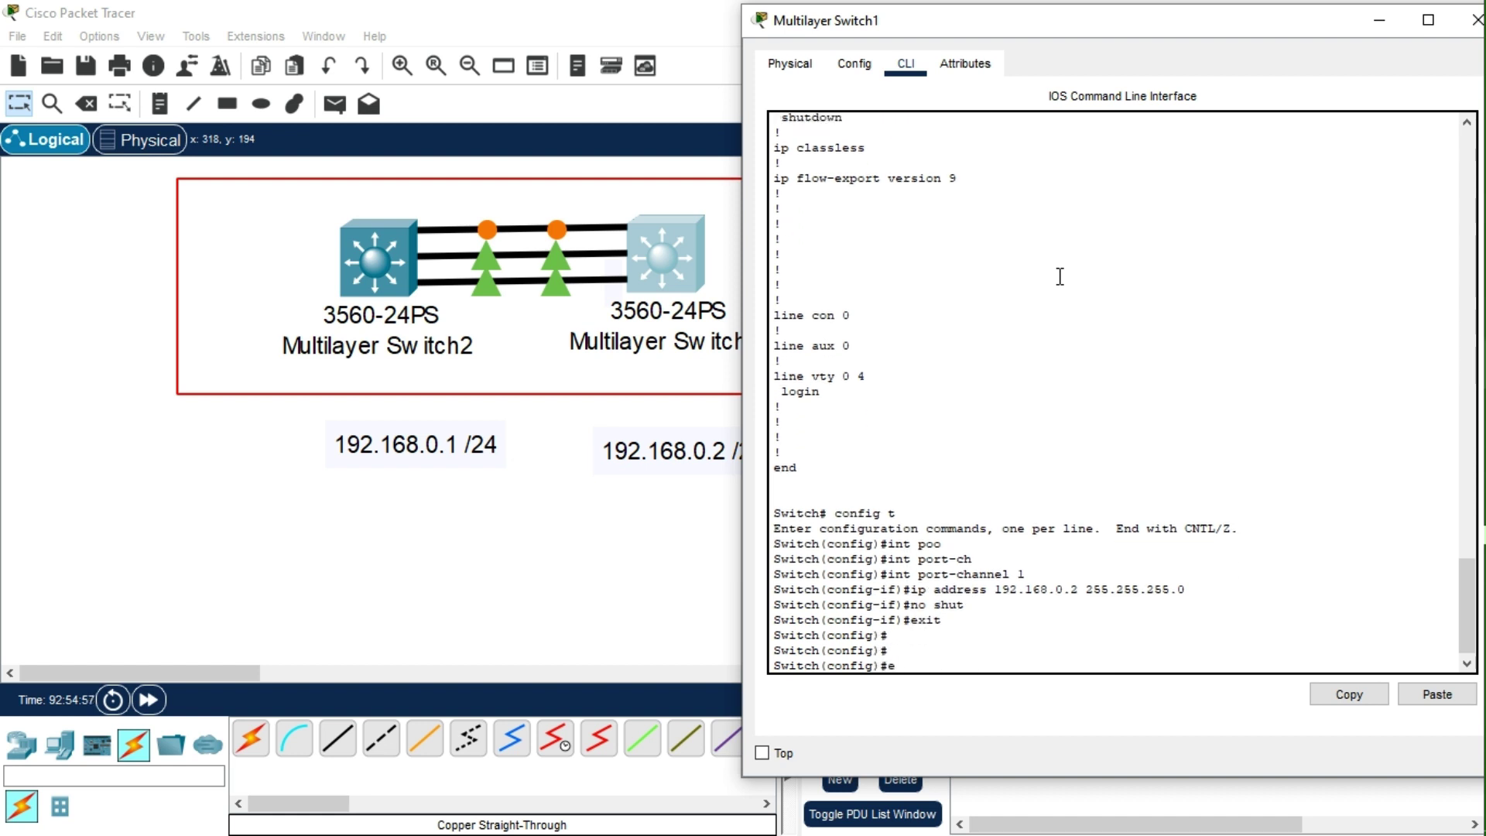
{"action": "key", "text": "Return"}
{"action": "key", "text": "Return"}
{"action": "key", "text": "Return"}
- Check the Port-channel1 IP address and the member ports' channel-group settings in Multilayer Switch1's running configuration
{"action": "type", "text": "show run"}
{"action": "key", "text": "Return"}
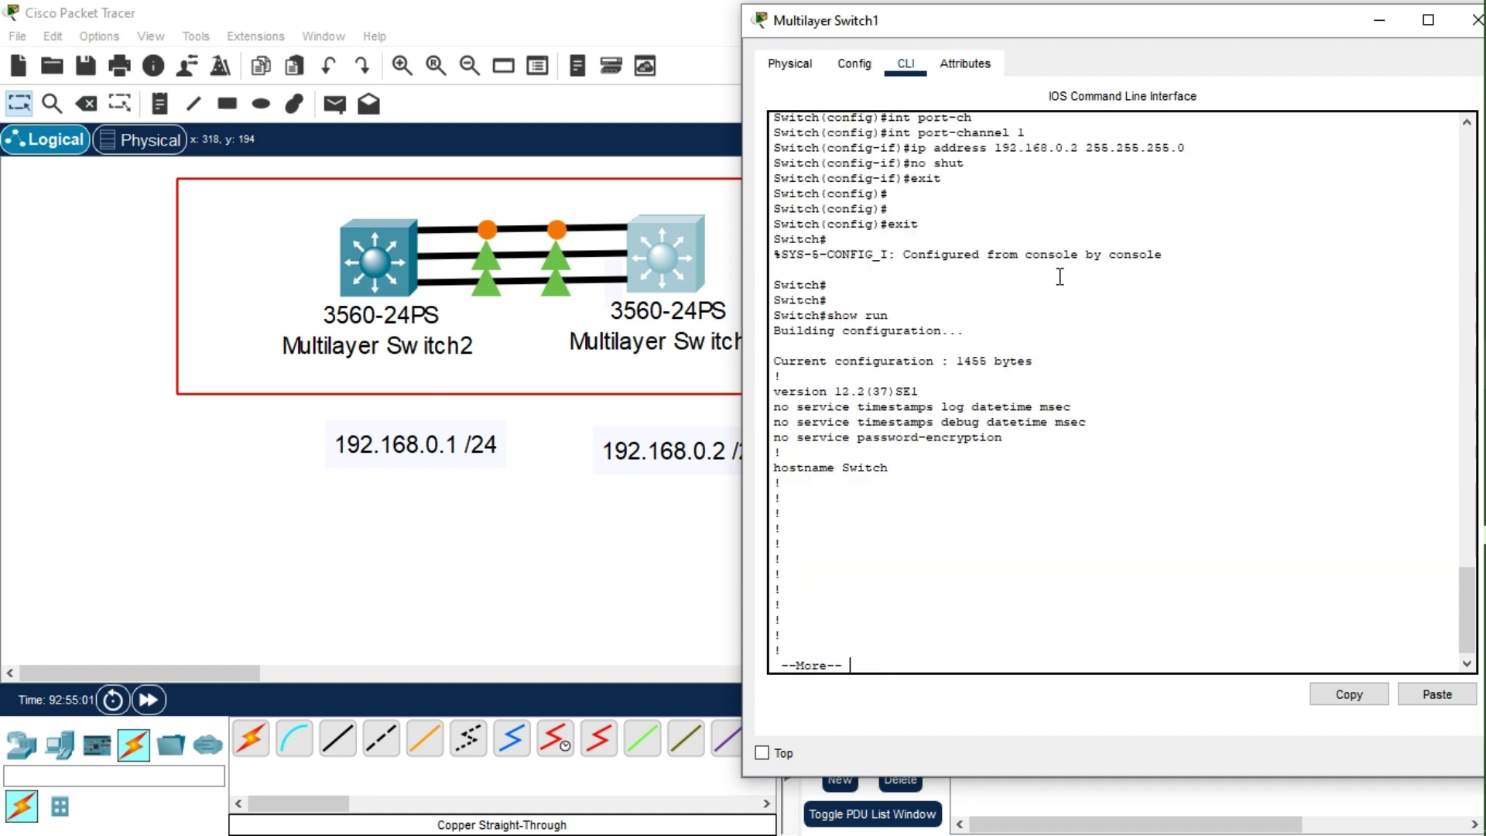
{"action": "key", "text": "space"}
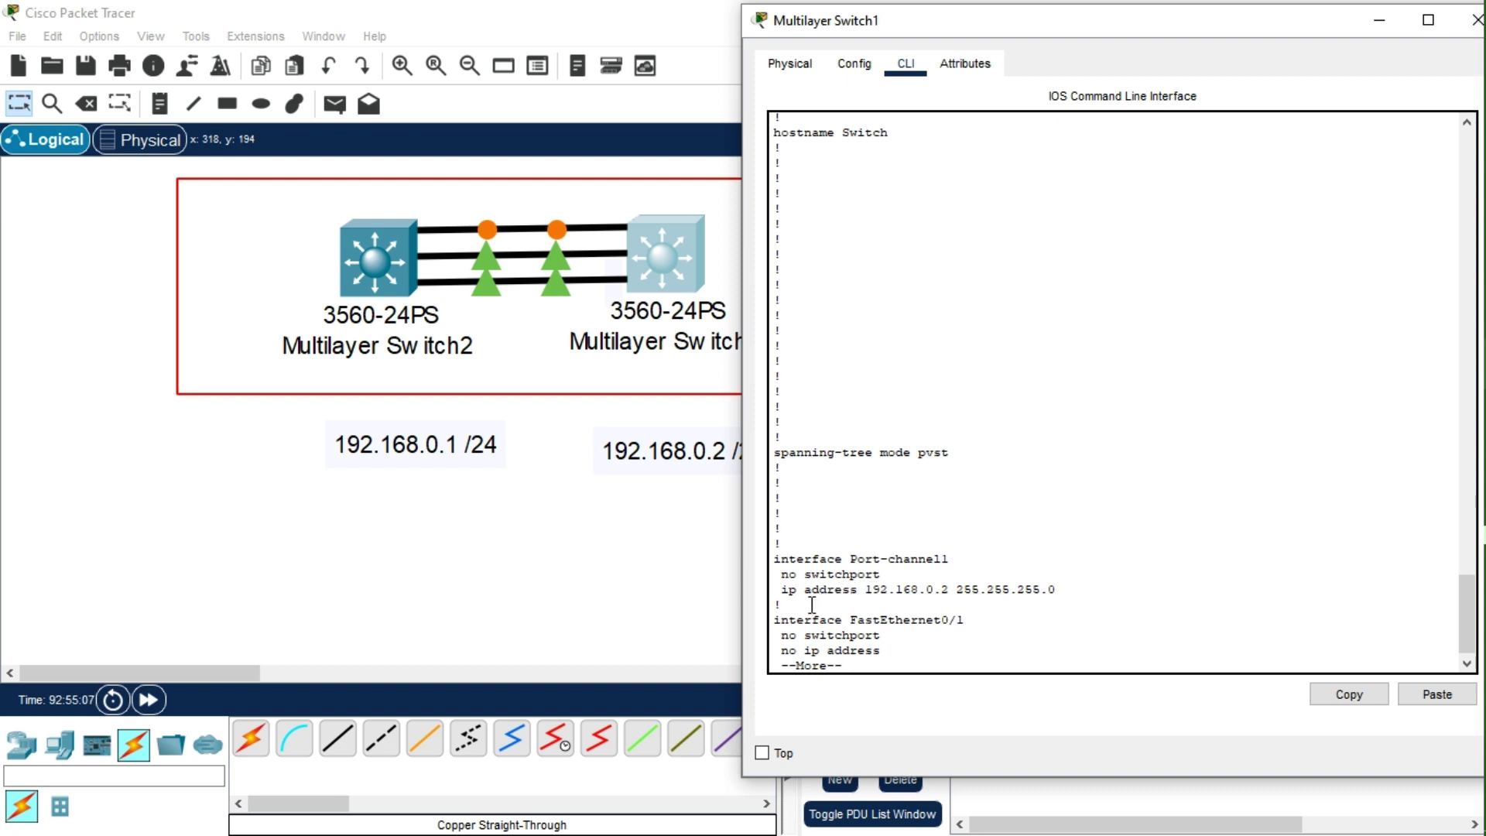
{"action": "key", "text": "space"}
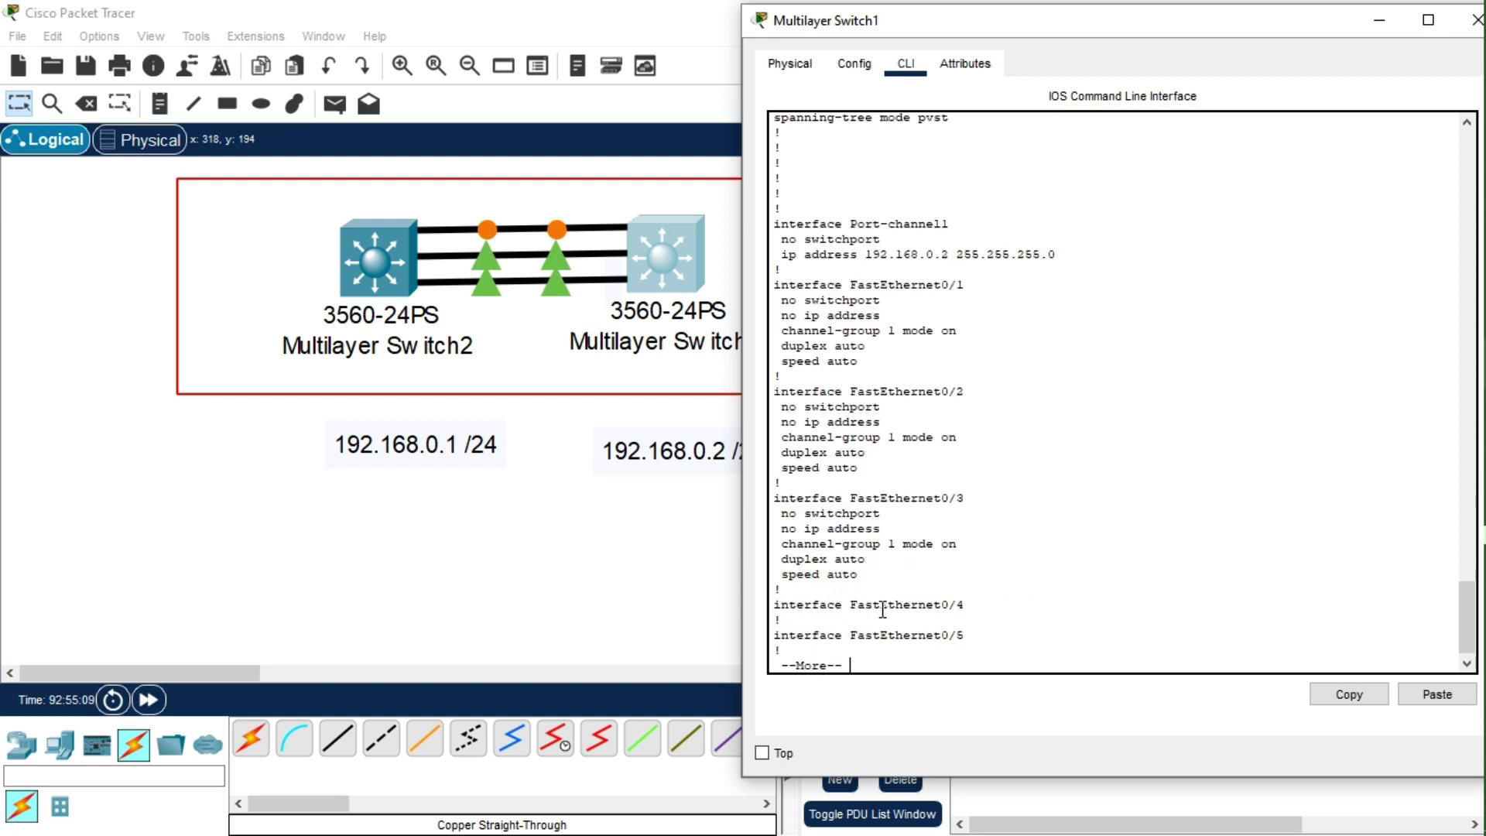
- Open Multilayer Switch2's command line and page through its running configuration to check the Port-channel1 address
{"action": "left_click", "coordinate": [351, 245]}
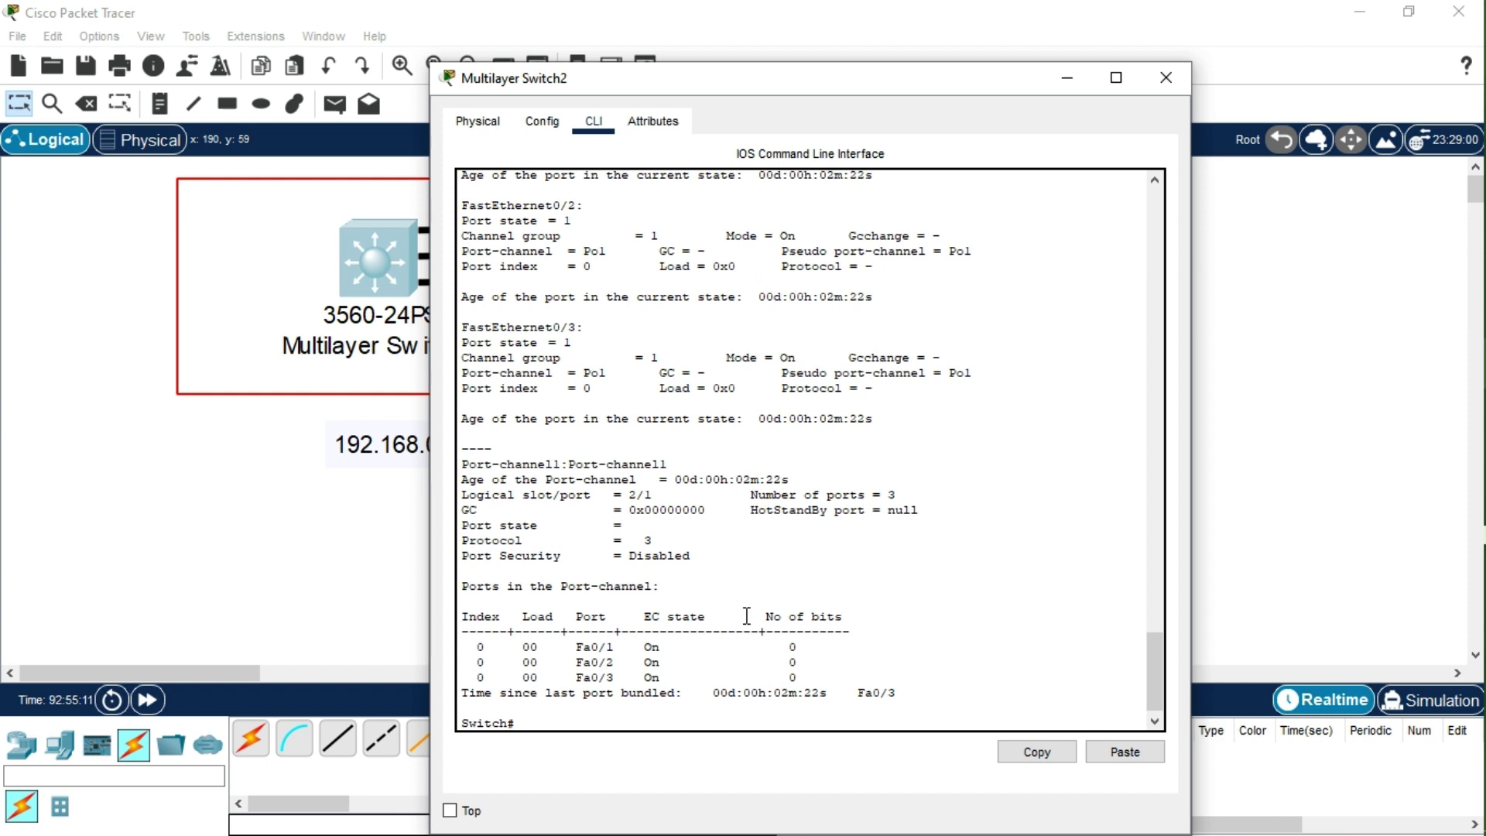
{"action": "type", "text": "show run"}
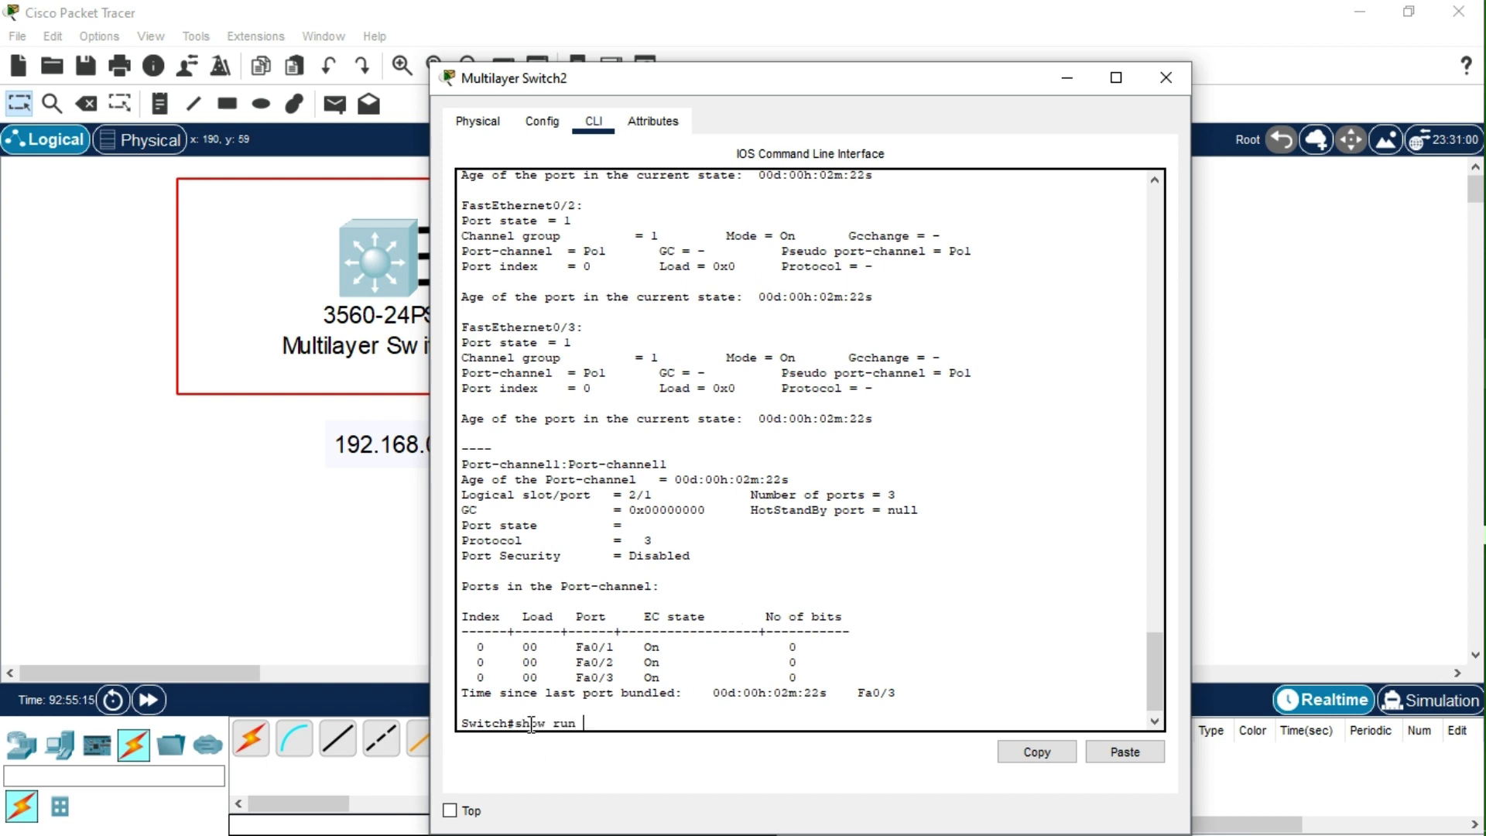
{"action": "key", "text": "Return"}
{"action": "key", "text": "space"}
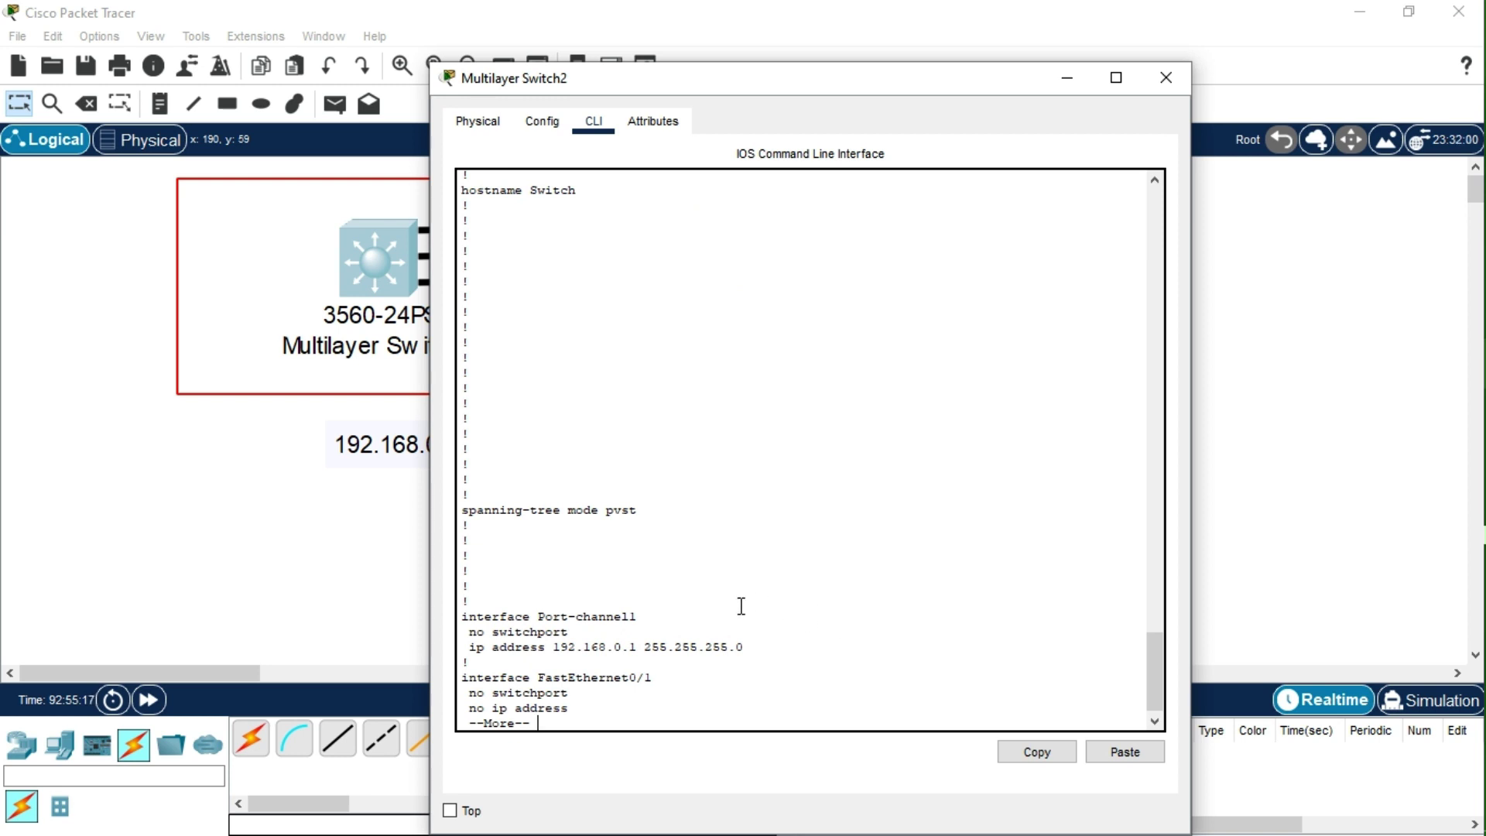
{"action": "scroll", "coordinate": [641, 620], "scroll_direction": "down", "scroll_amount": 1}
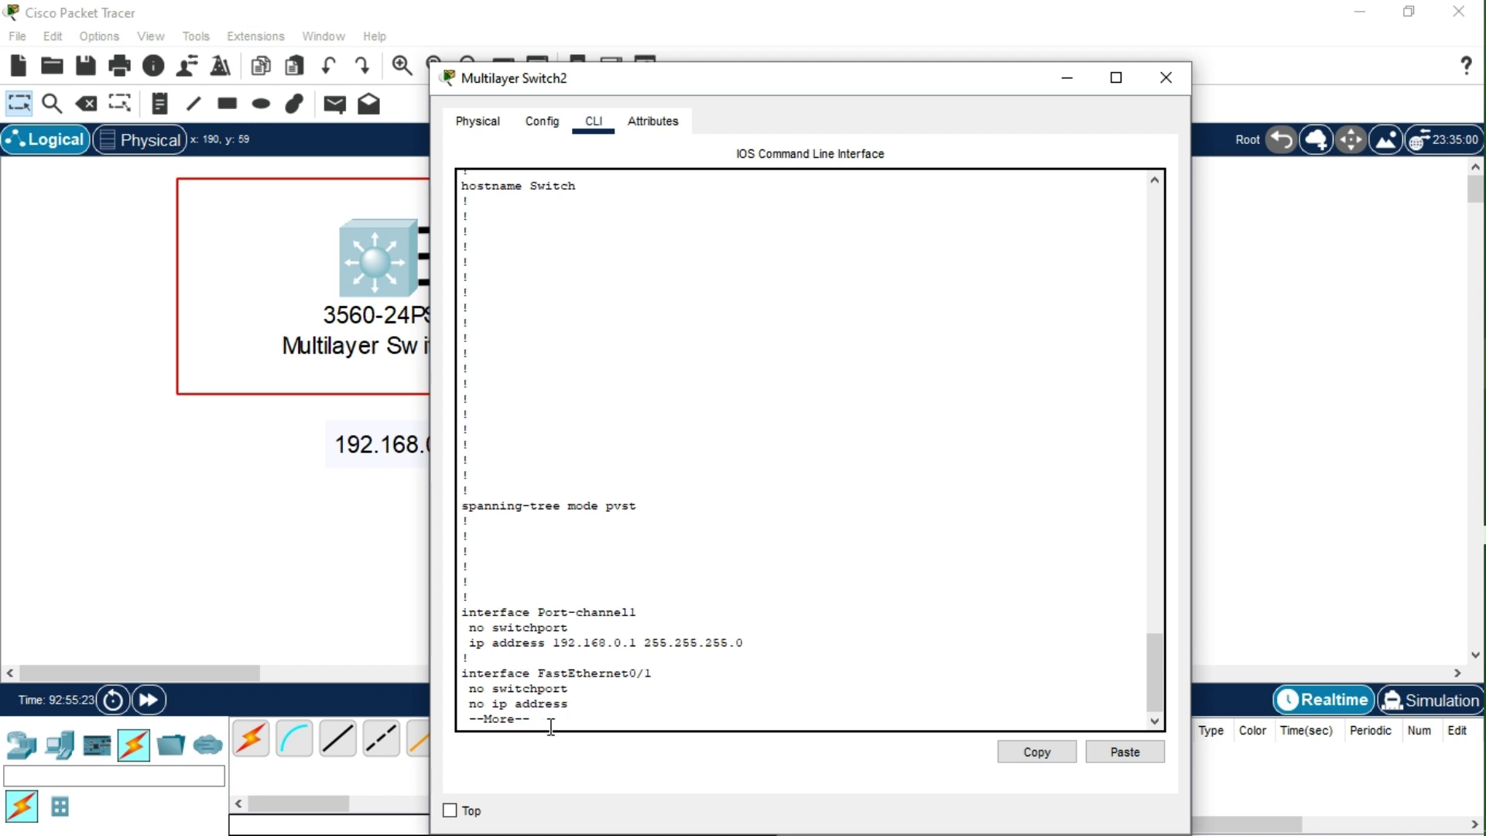
{"action": "key", "text": "space"}
{"action": "key", "text": "space"}
{"action": "key", "text": "space"}
{"action": "key", "text": "space"}
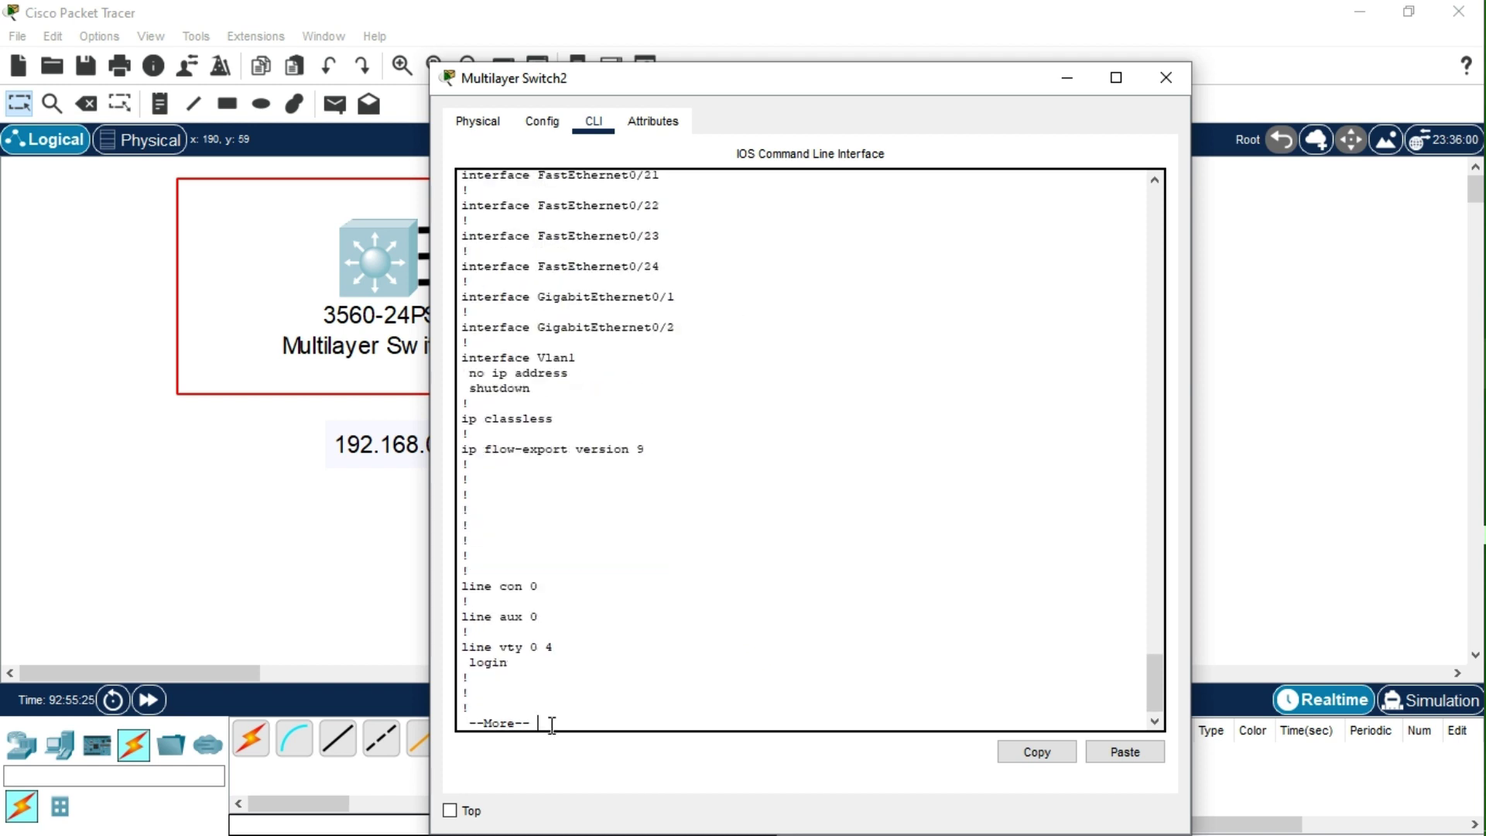
- Display the EtherChannel summary on Multilayer Switch2 with show etherchannel summary
{"action": "type", "text": "sw"}
{"action": "key", "text": "BackSpace"}
{"action": "key", "text": "BackSpace"}
{"action": "key", "text": "BackSpace"}
{"action": "type", "text": "s"}
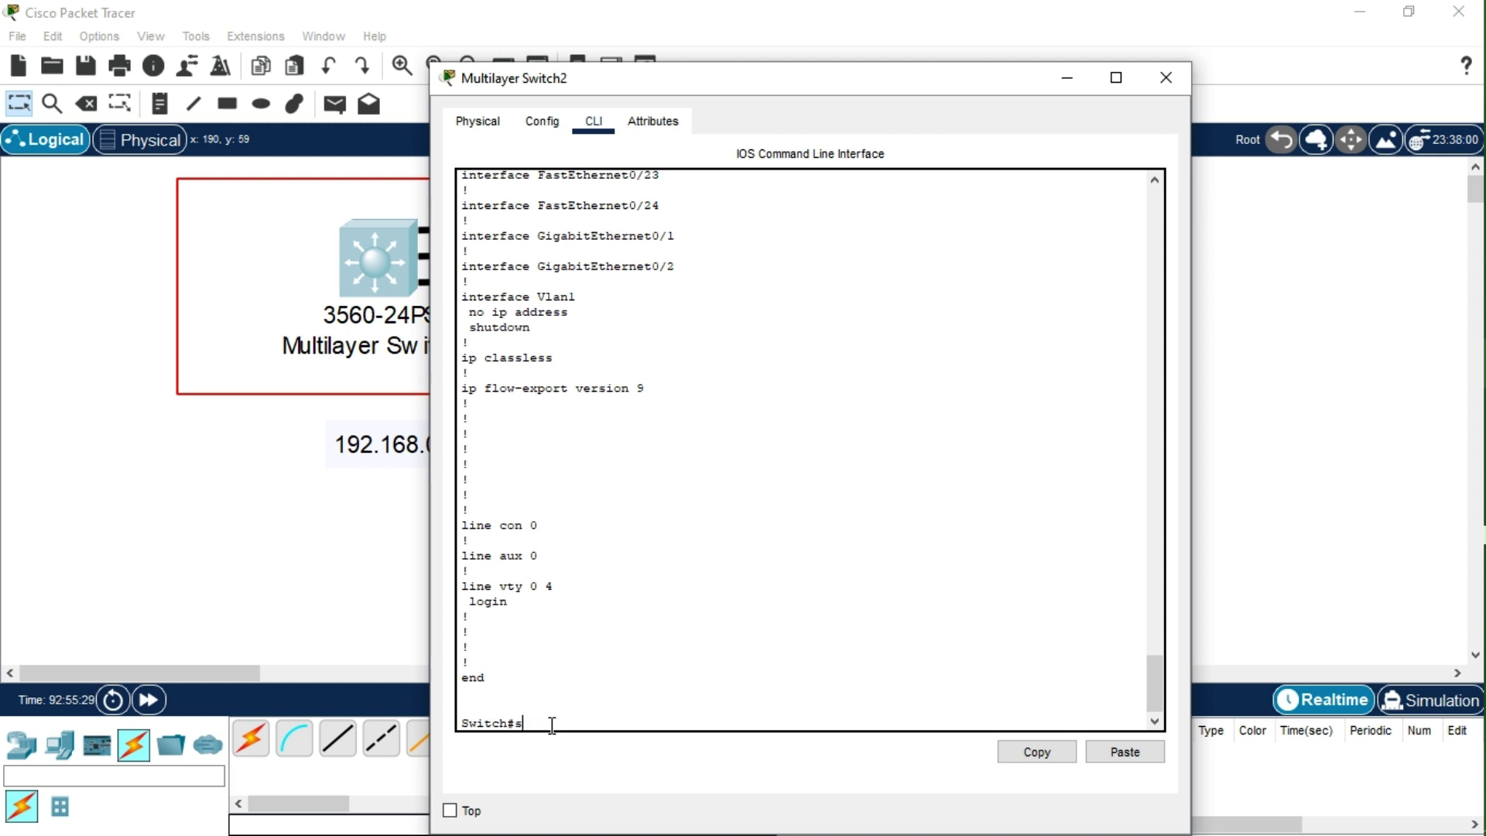
{"action": "type", "text": "how etherc"}
{"action": "key", "text": "Tab"}
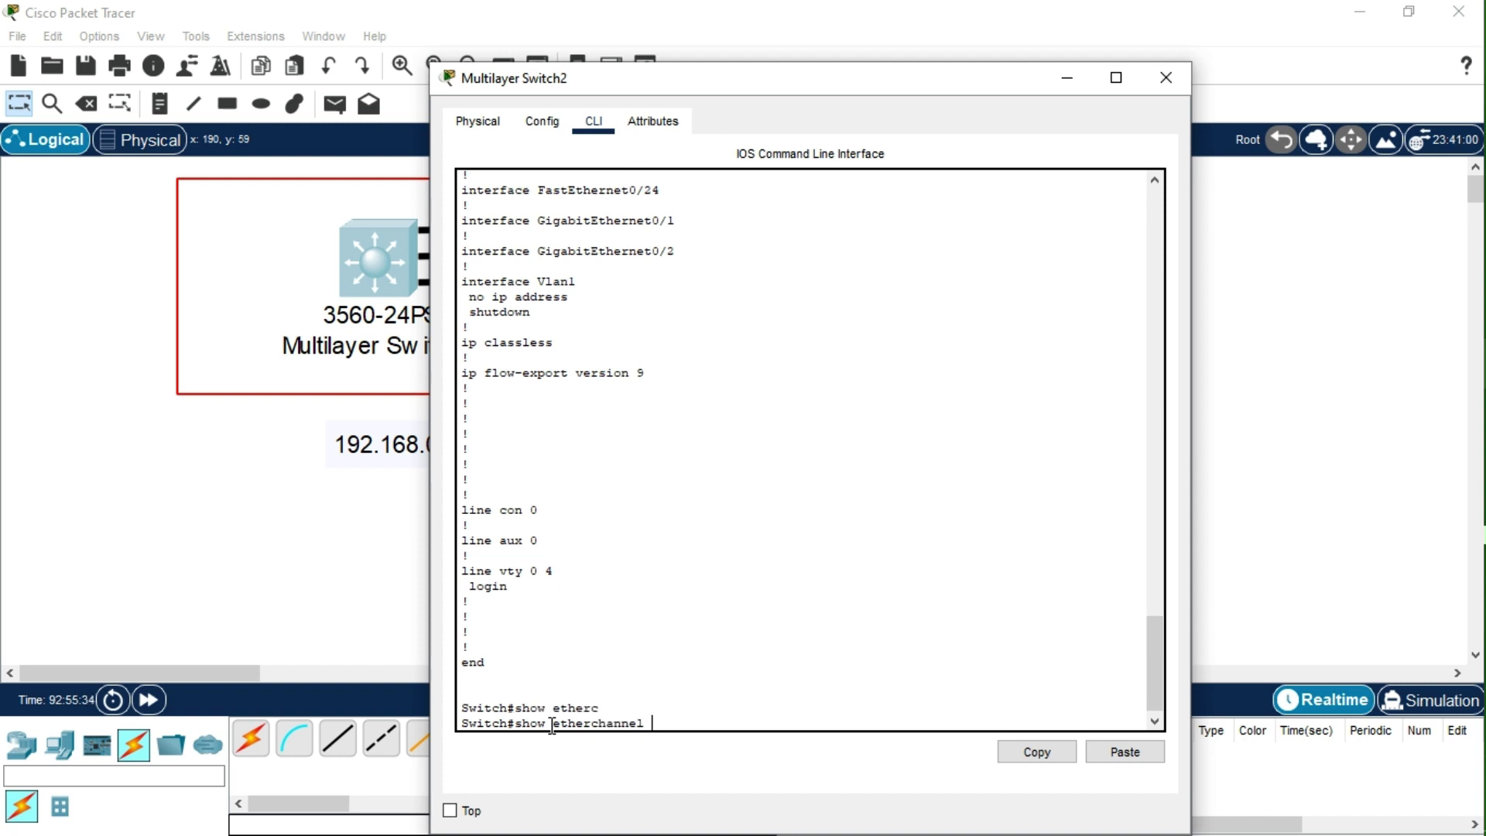
{"action": "type", "text": "sum"}
{"action": "key", "text": "Tab"}
{"action": "key", "text": "Return"}
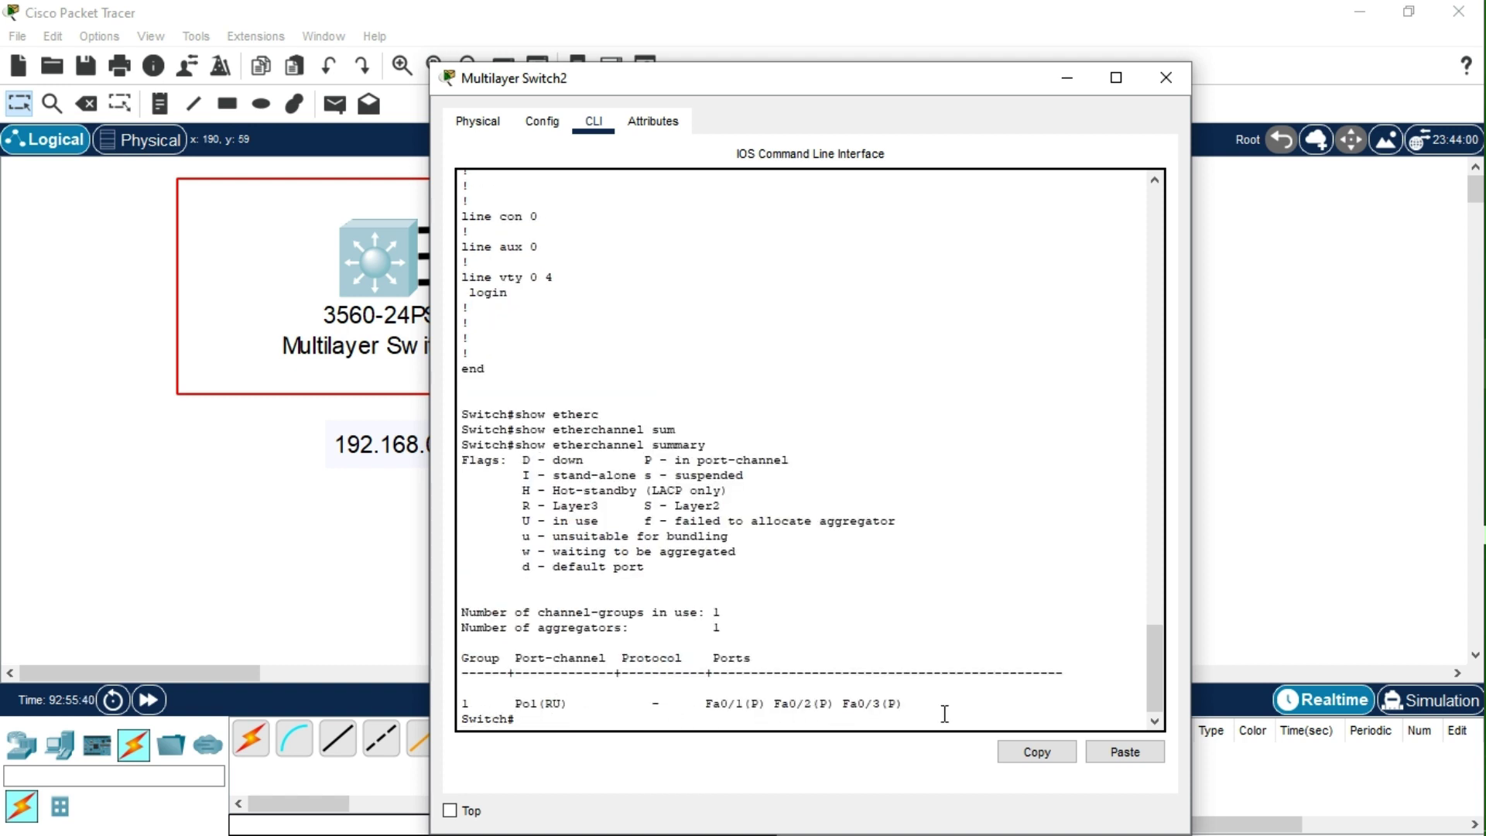
- Return to Multilayer Switch1, finish its configuration listing and display the EtherChannel summary again
{"action": "left_click", "coordinate": [1238, 542]}
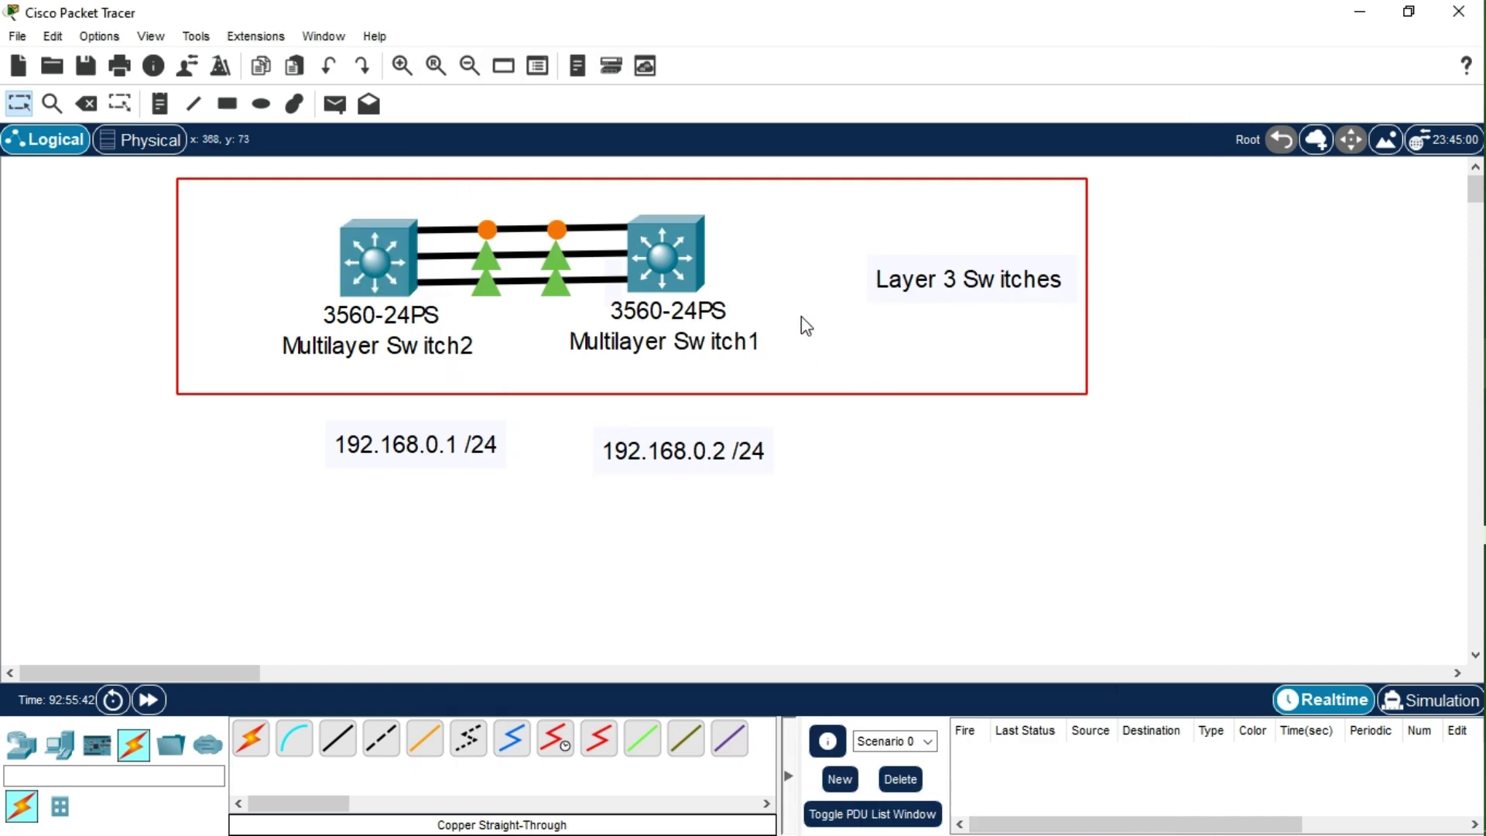
{"action": "left_click", "coordinate": [700, 275]}
{"action": "key", "text": "space"}
{"action": "key", "text": "space"}
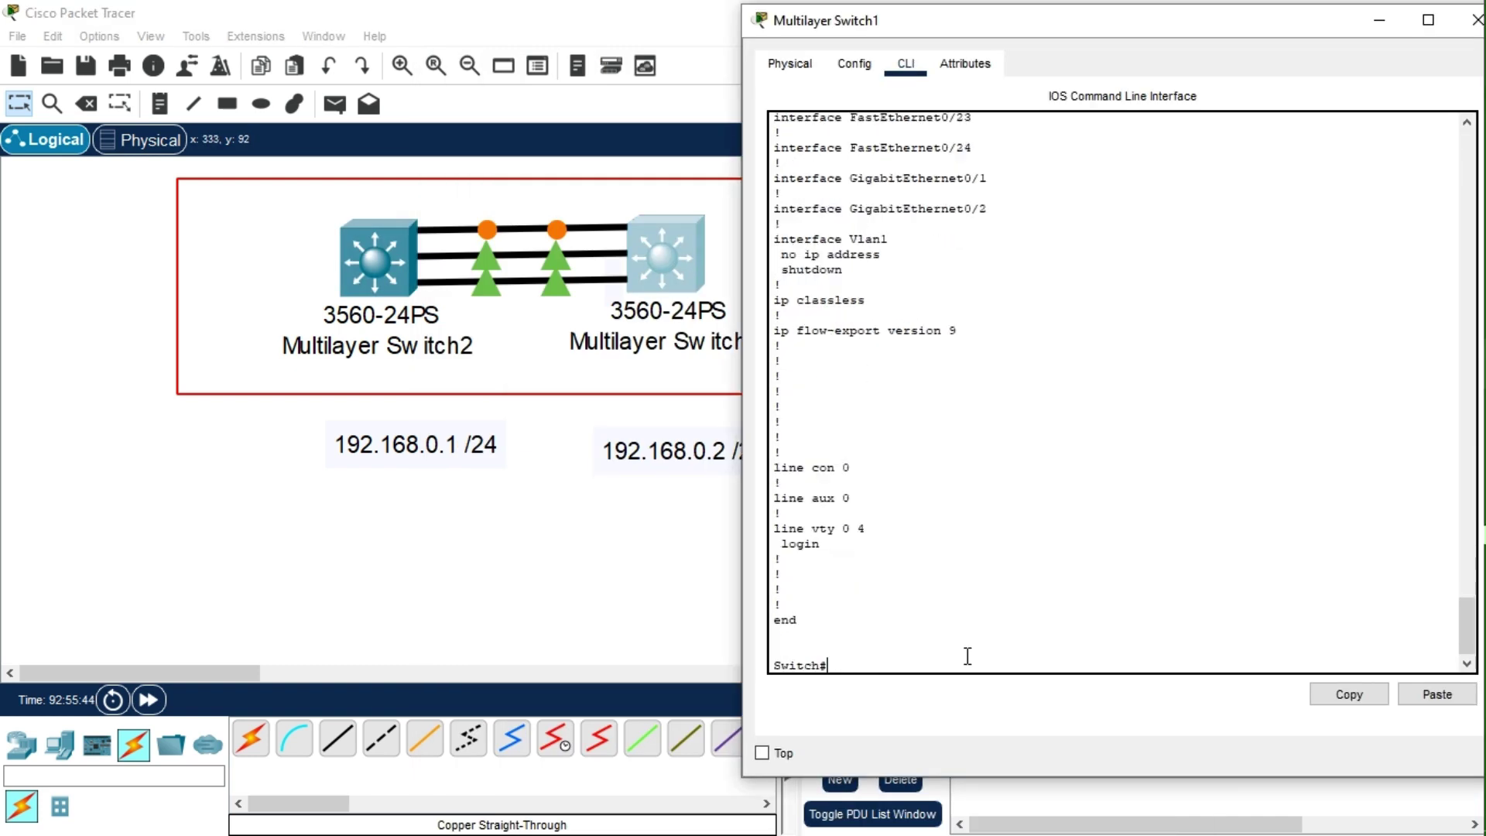
{"action": "type", "text": "show int"}
{"action": "key", "text": "BackSpace"}
{"action": "key", "text": "BackSpace"}
{"action": "key", "text": "BackSpace"}
{"action": "key", "text": "BackSpace"}
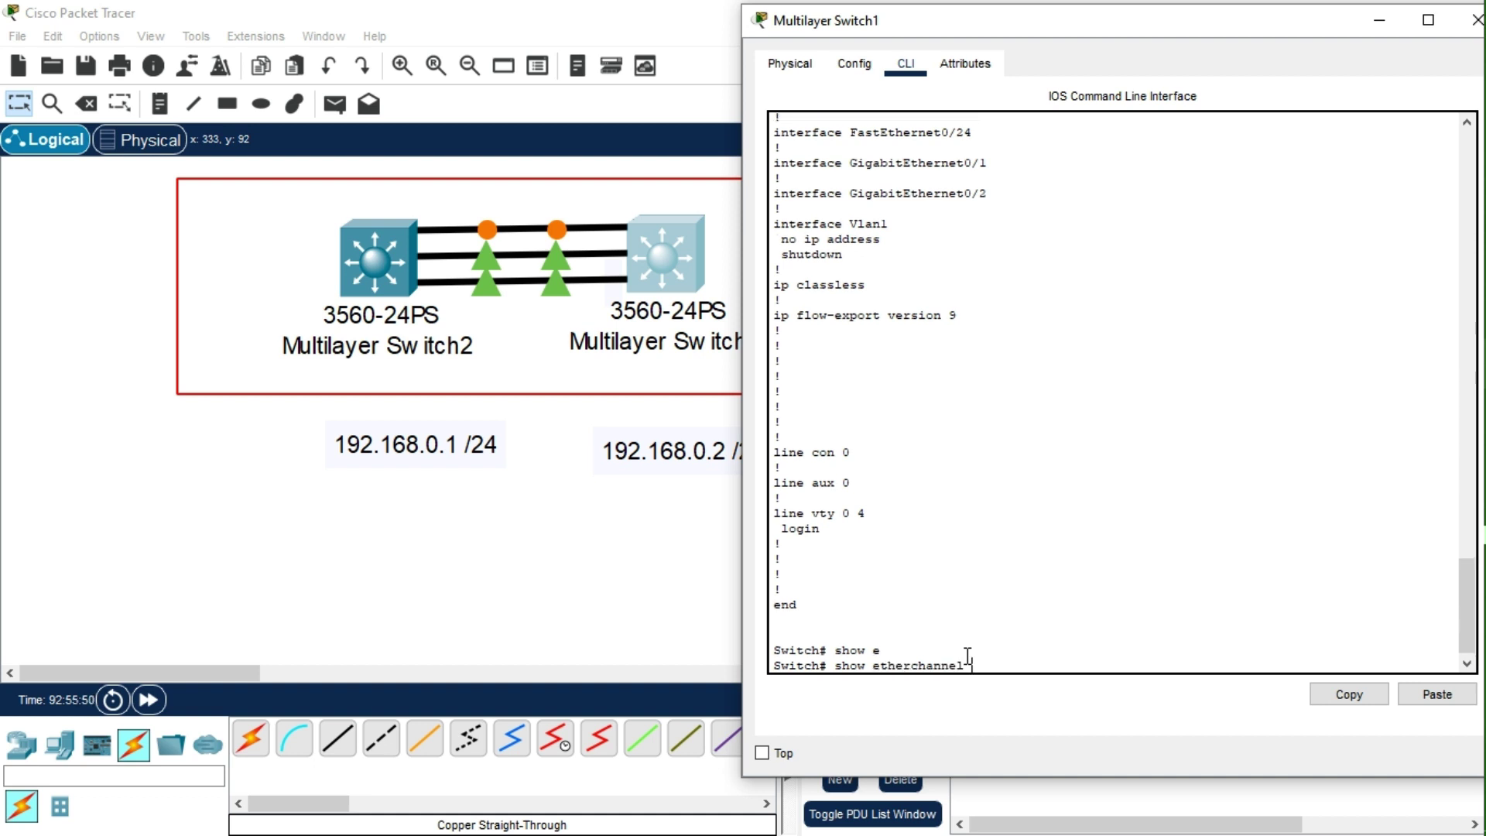
{"action": "type", "text": "s"}
{"action": "key", "text": "Tab"}
{"action": "key", "text": "Return"}
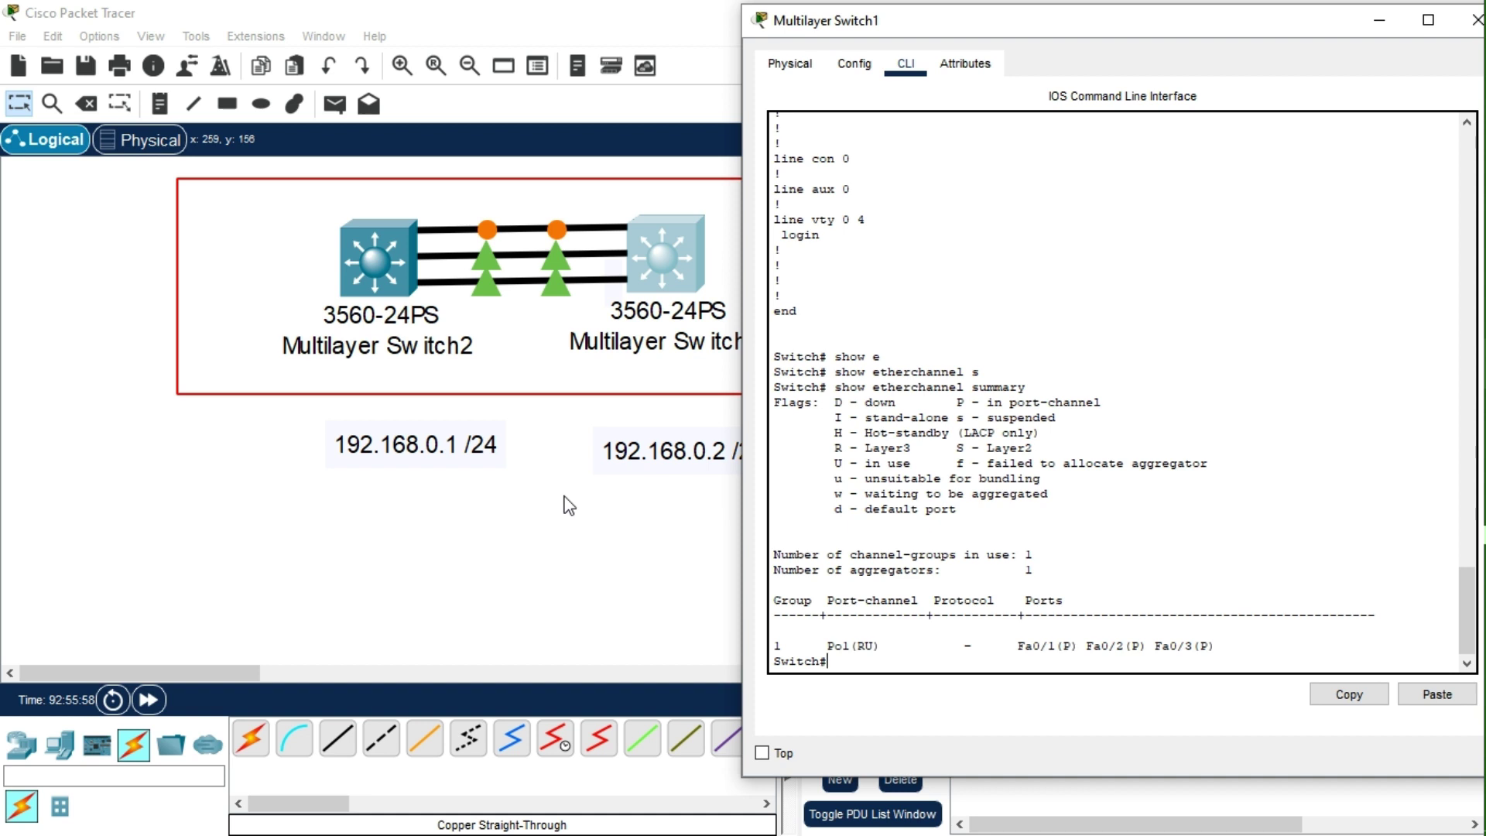
- Check the Fa0/1 link between the switches in the topology and display Multilayer Switch1's full fastEthernet 0/1 interface status
{"action": "left_click", "coordinate": [552, 470]}
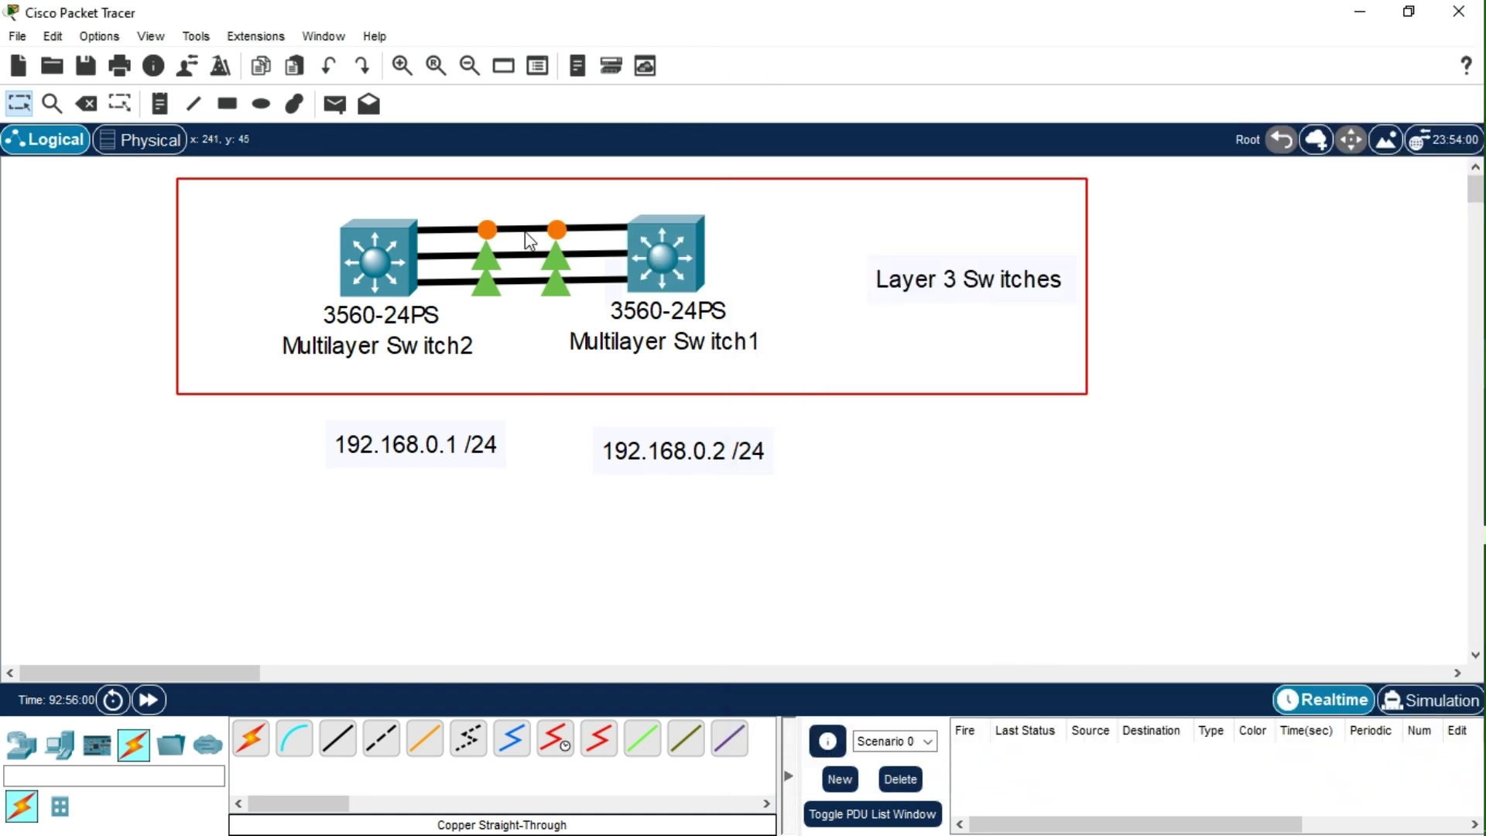
{"action": "mouse_move", "coordinate": [558, 240]}
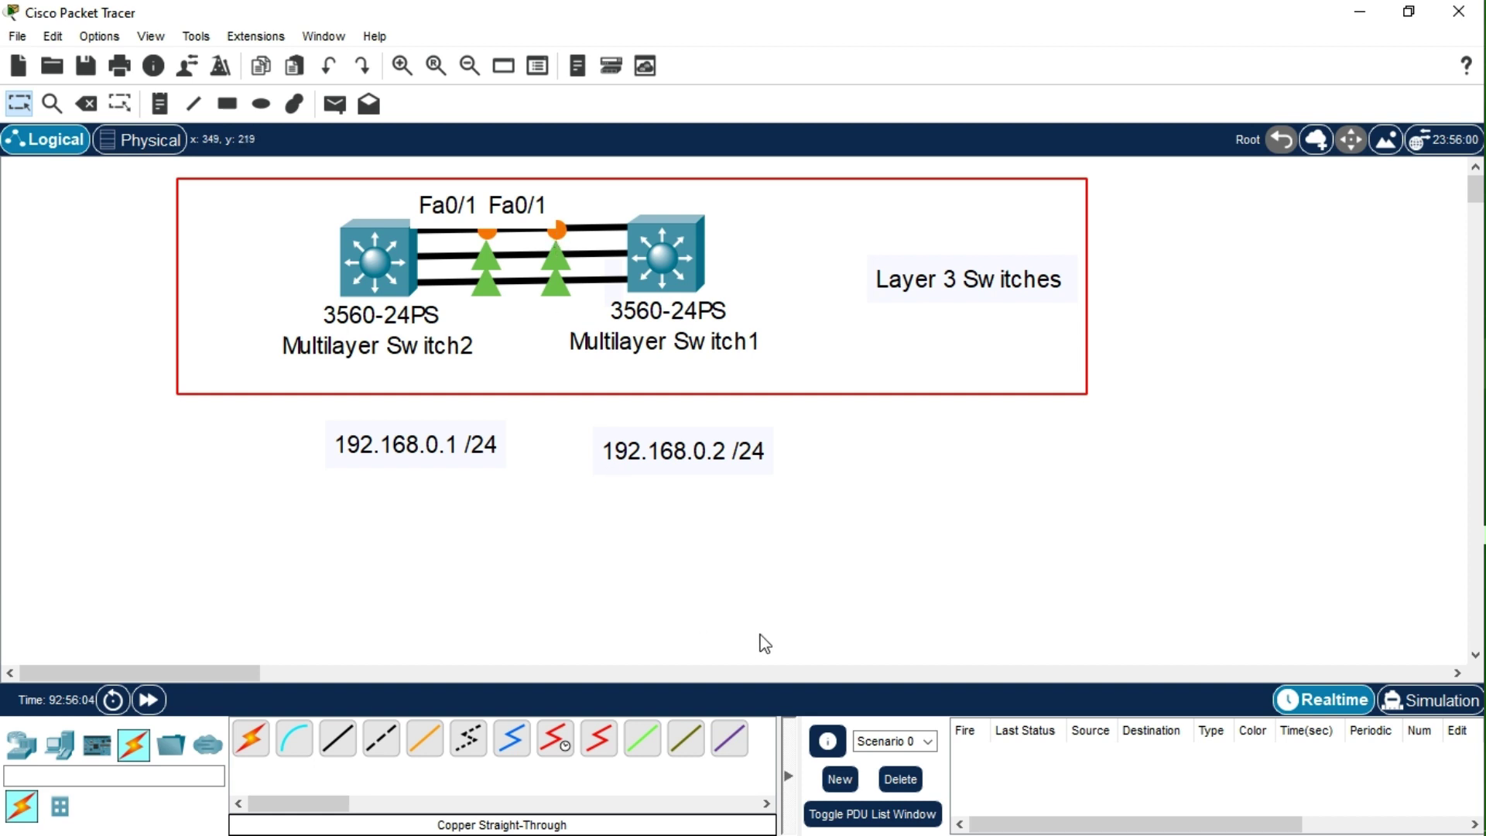
{"action": "left_click", "coordinate": [659, 267]}
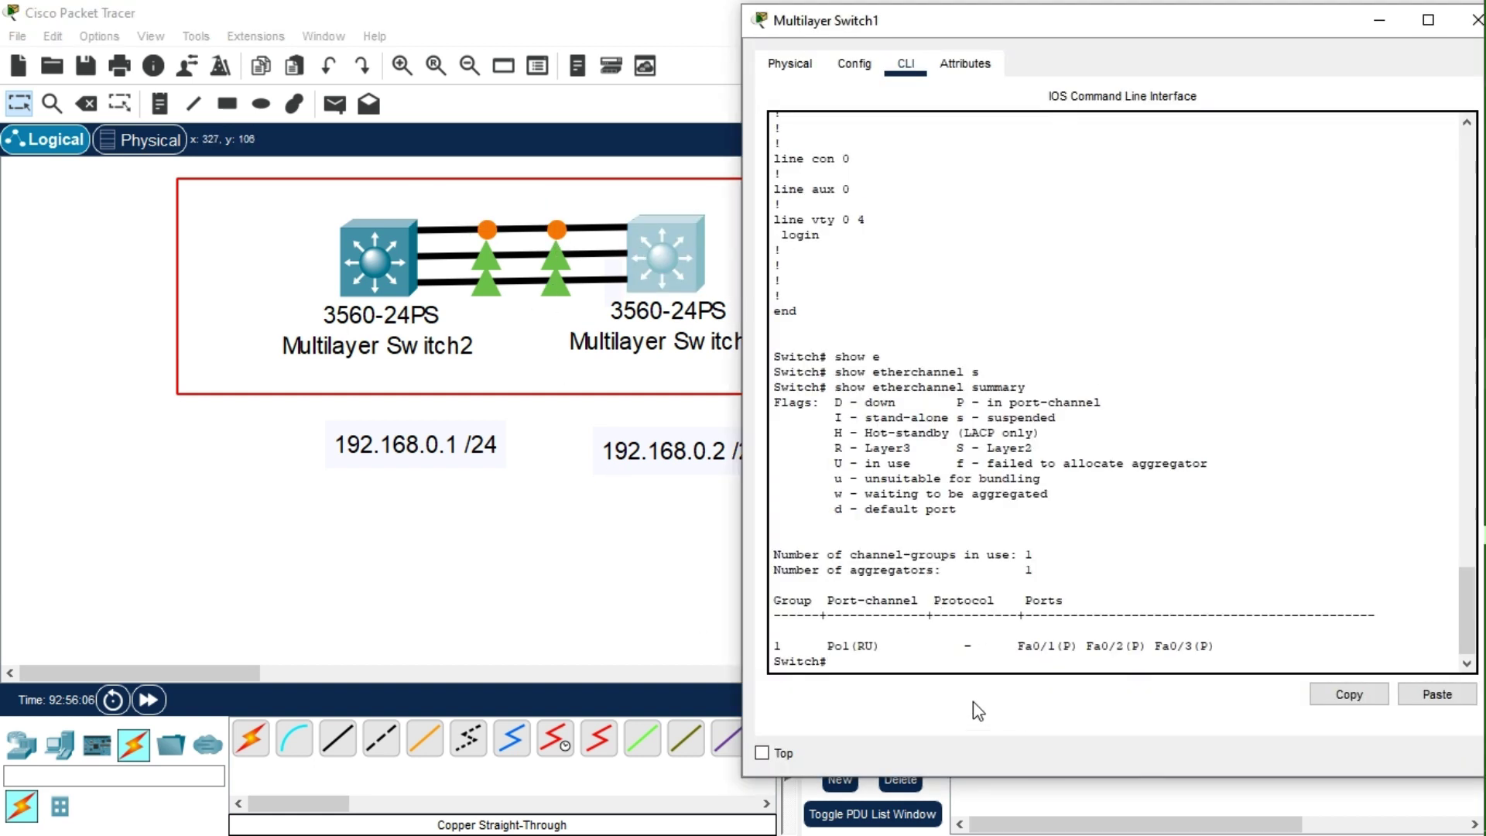
{"action": "type", "text": "show int f"}
{"action": "key", "text": "Tab"}
{"action": "type", "text": "0/1"}
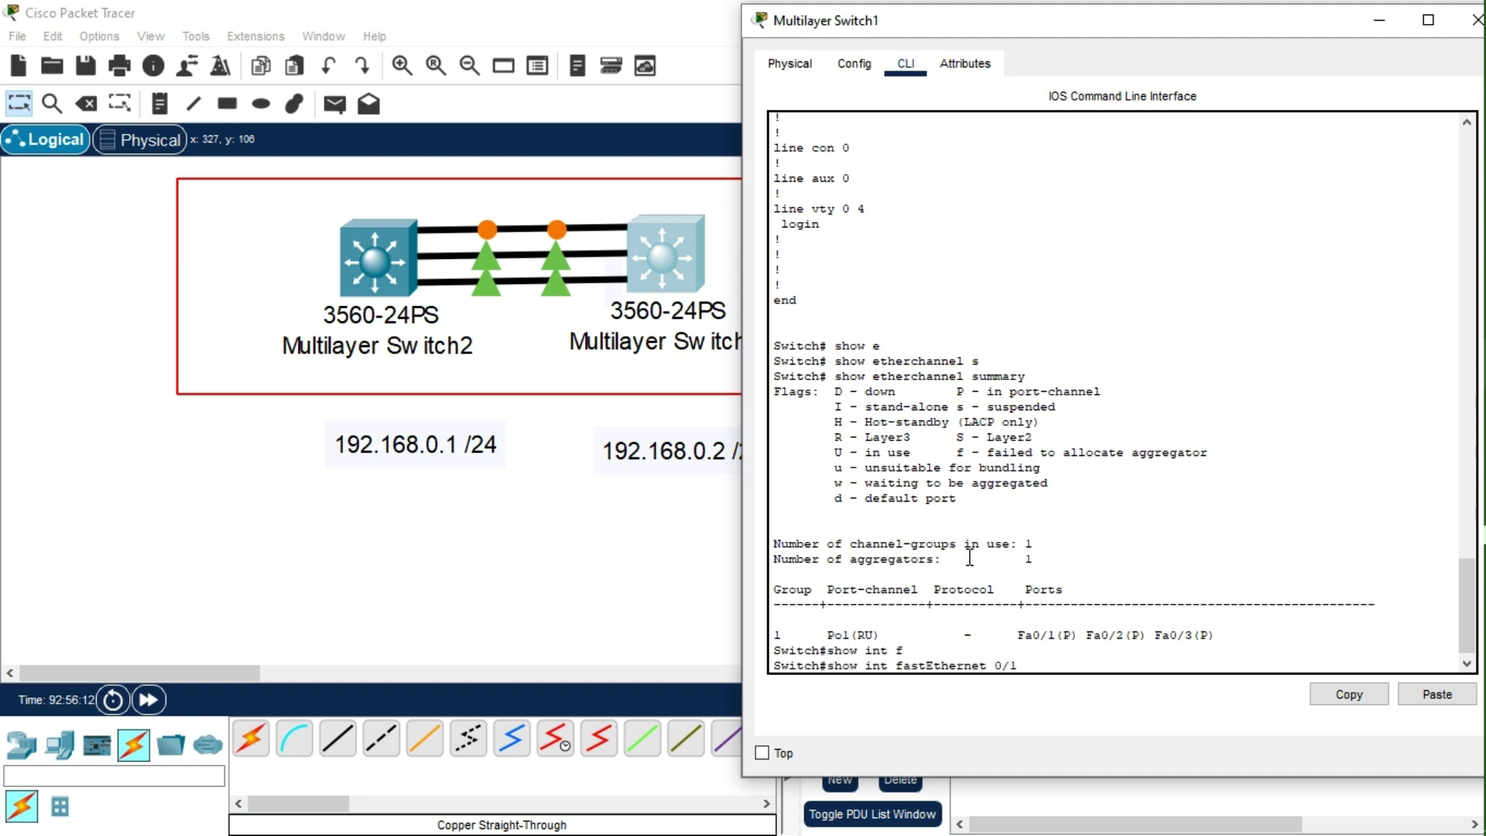
{"action": "key", "text": "Return"}
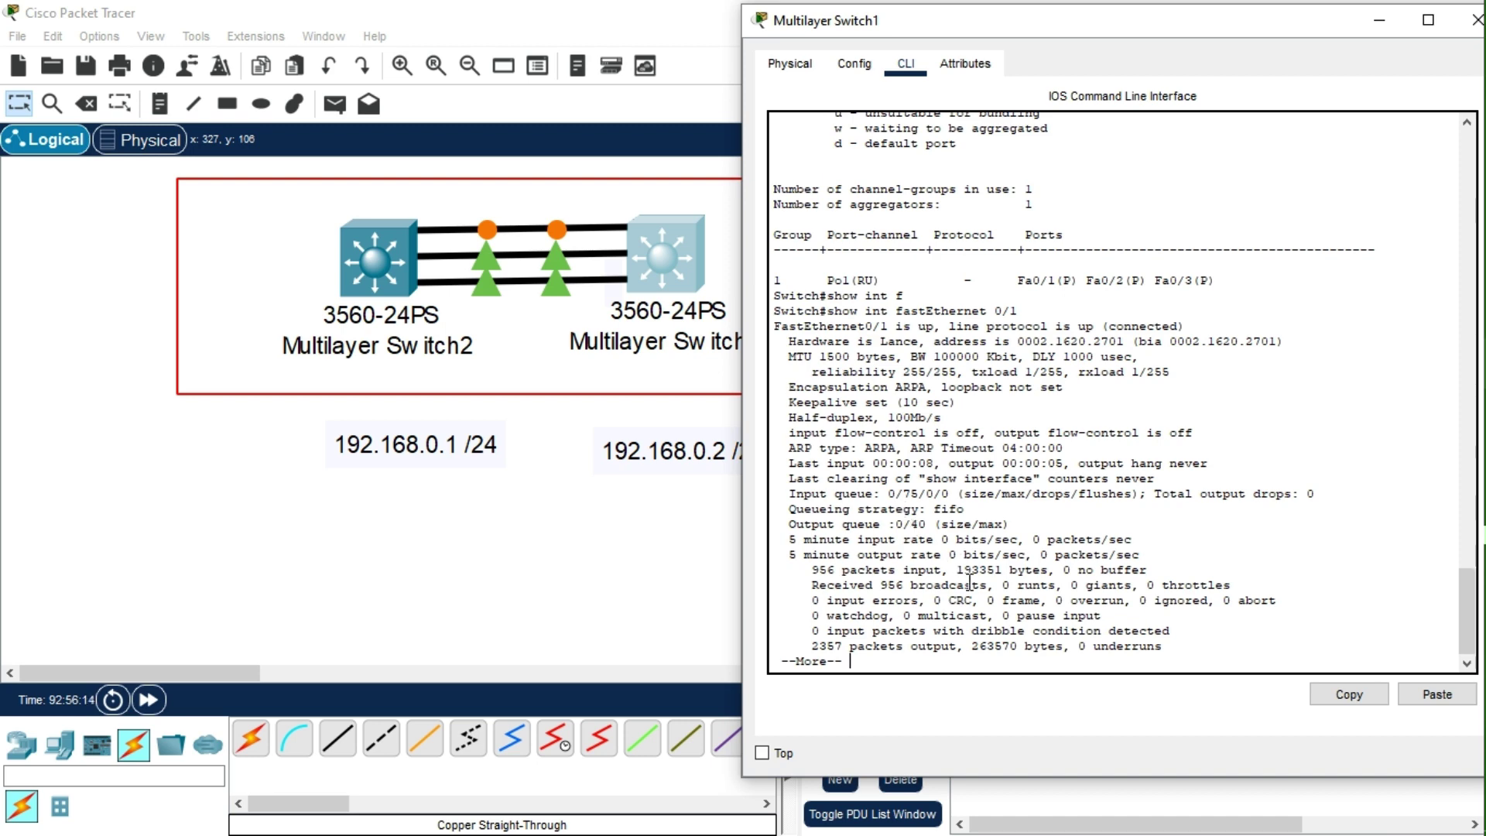
{"action": "key", "text": "space"}
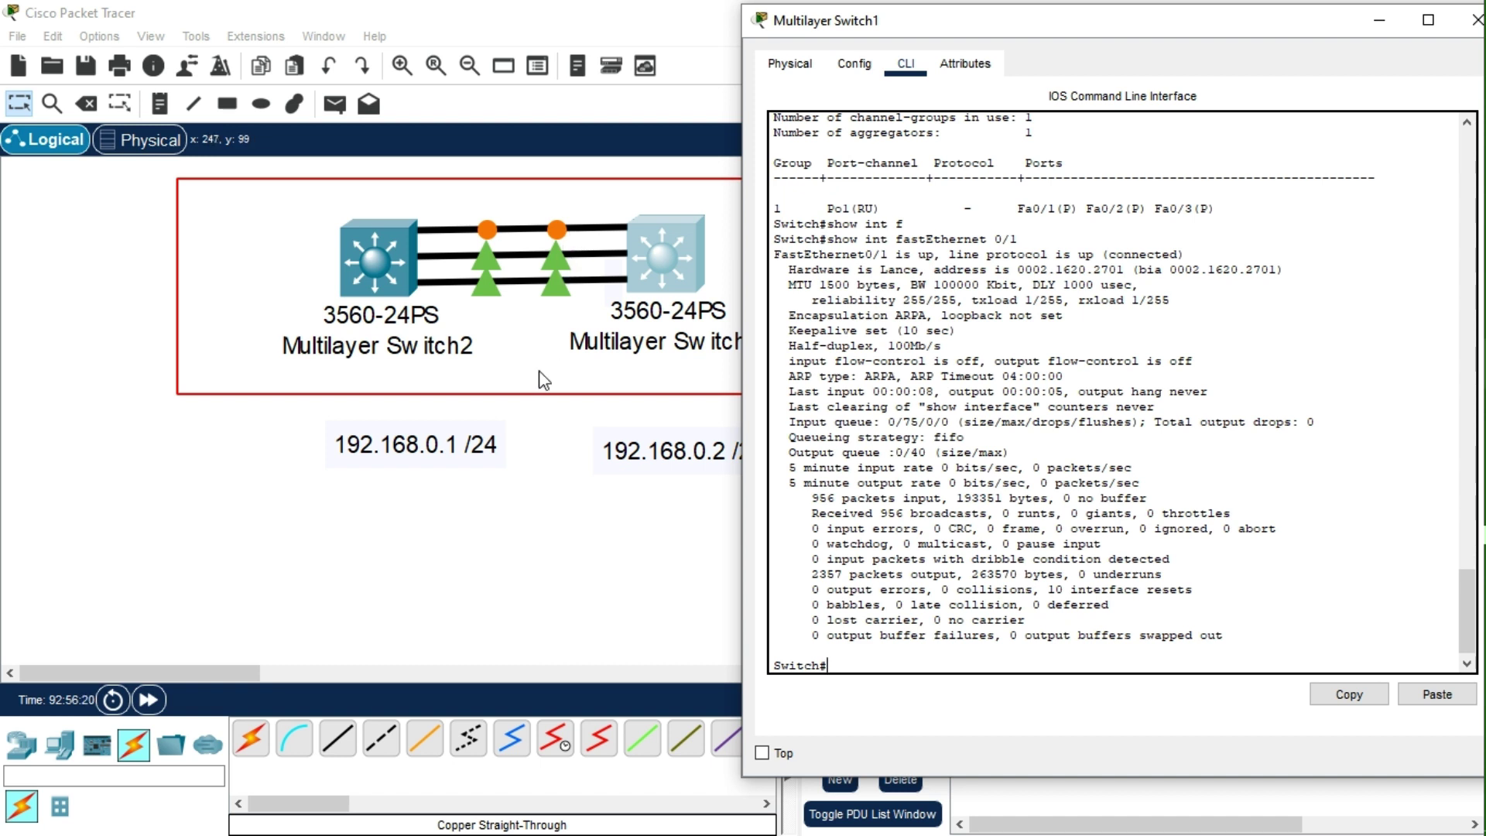
- Ping 192.168.0.1 from Multilayer Switch1's command line, keeping both switches in the topology in view
{"action": "scroll", "coordinate": [564, 542], "scroll_direction": "down", "scroll_amount": 1}
{"action": "scroll", "coordinate": [565, 572], "scroll_direction": "up", "scroll_amount": 1}
{"action": "key", "text": "BackSpace"}
{"action": "left_click_drag", "start_coordinate": [1067, 23], "coordinate": [1184, 41]}
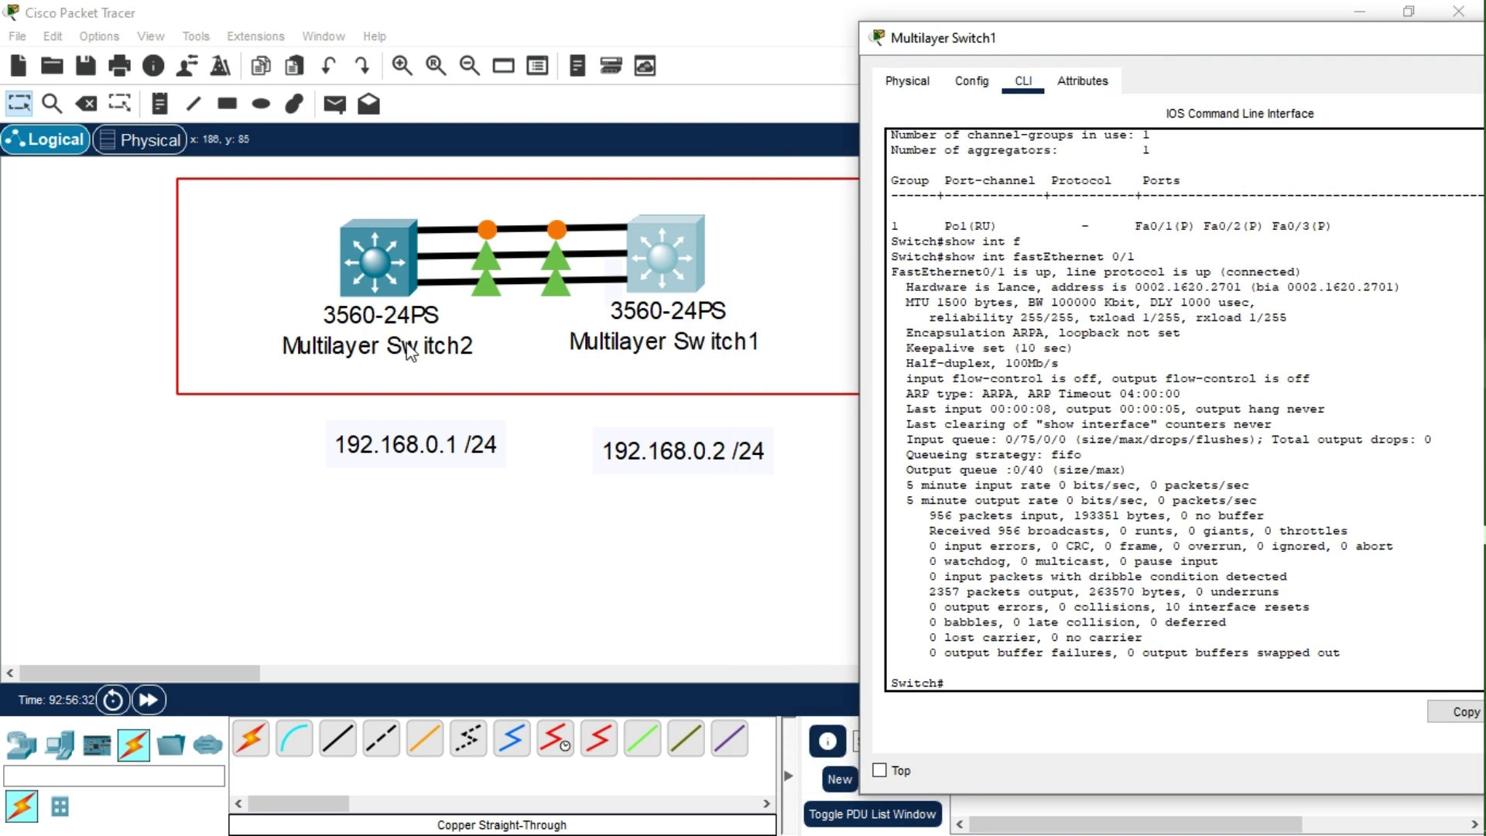
{"action": "type", "text": "ping 192.168.0.1"}
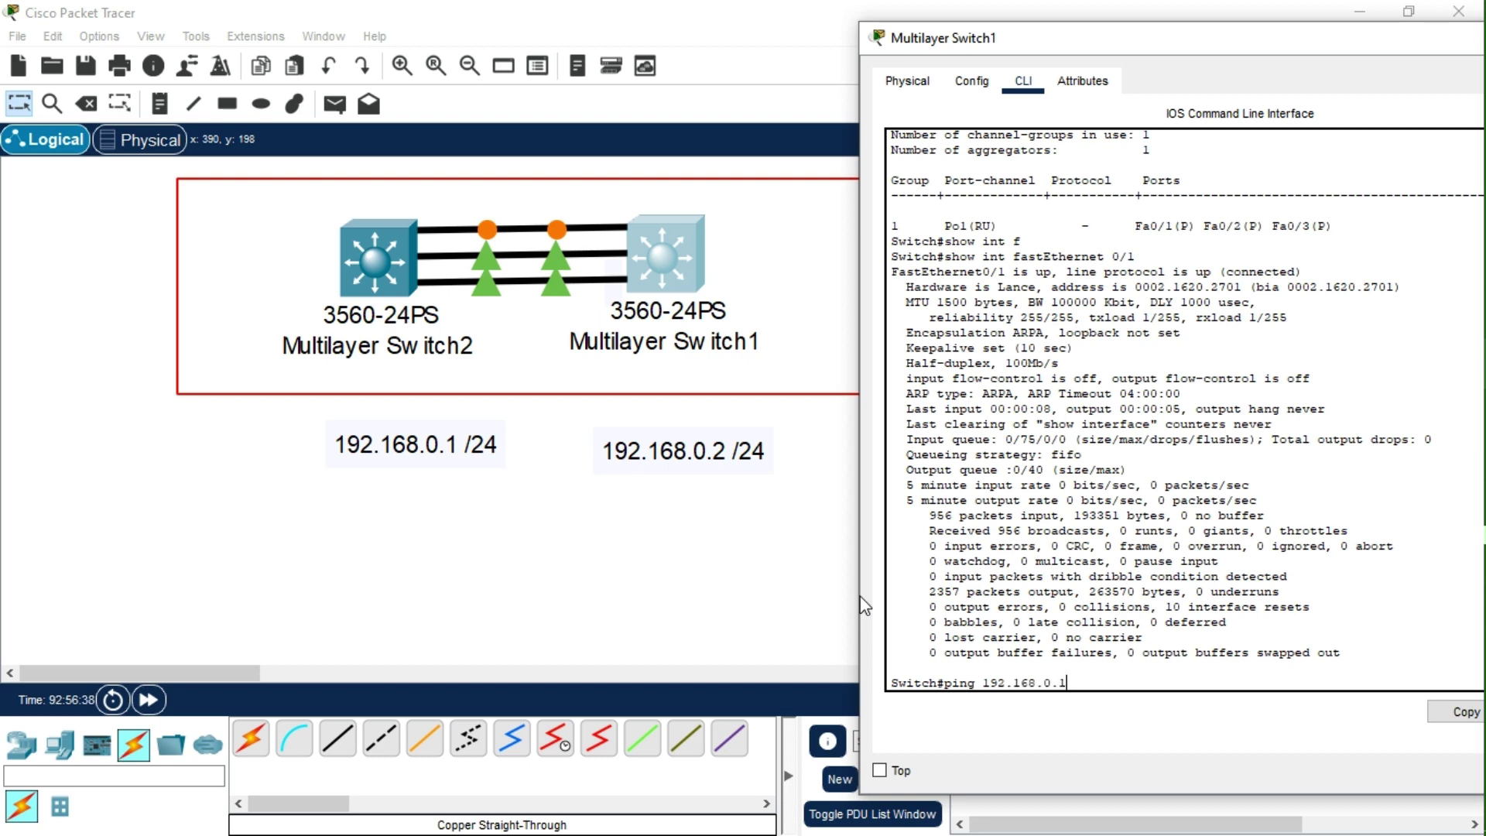
{"action": "key", "text": "Return"}
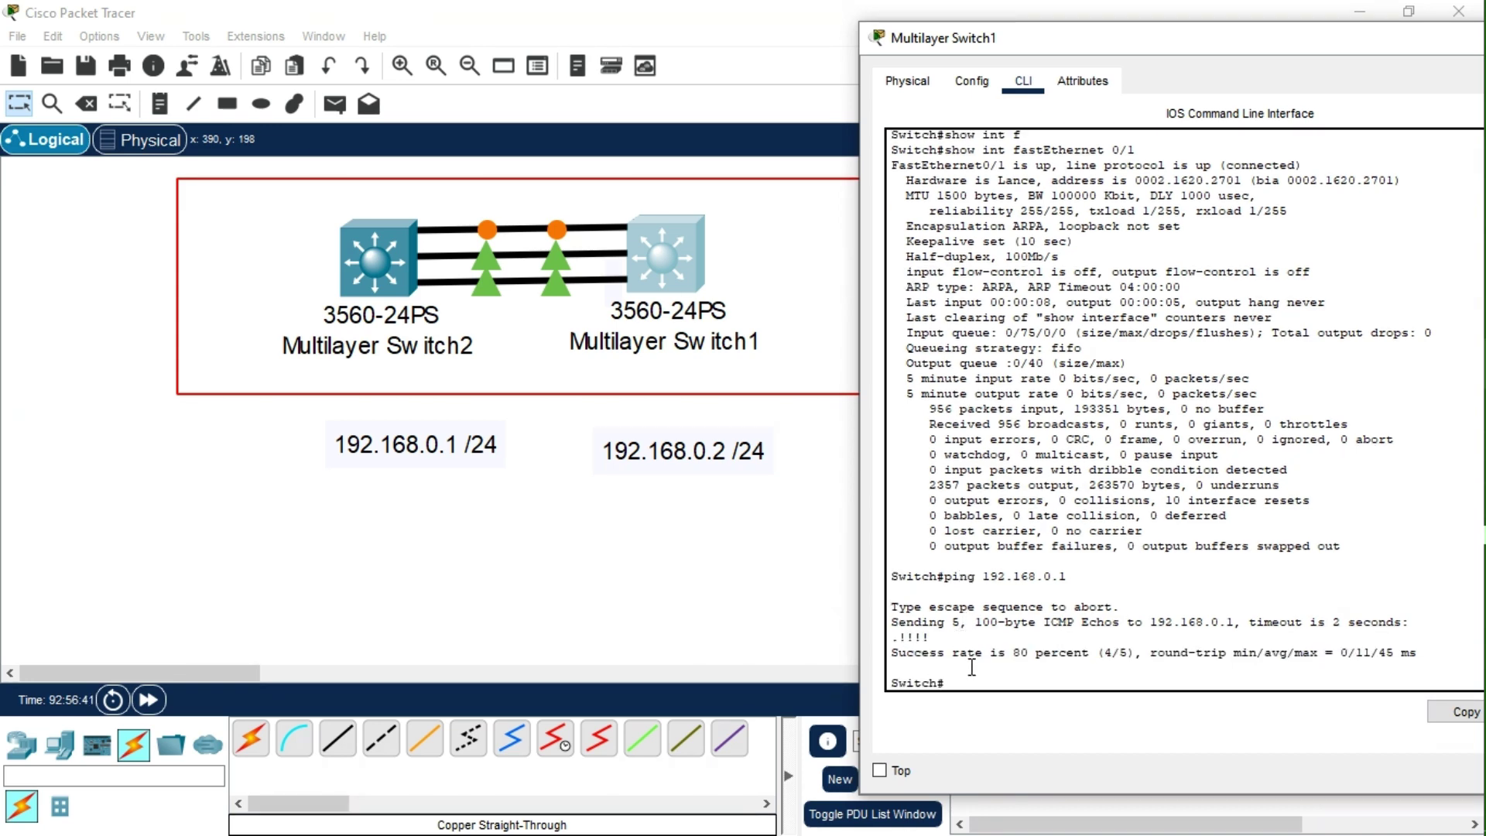
- Ping 192.168.0.2 from Multilayer Switch2's command line and return to the topology
{"action": "left_click", "coordinate": [373, 277]}
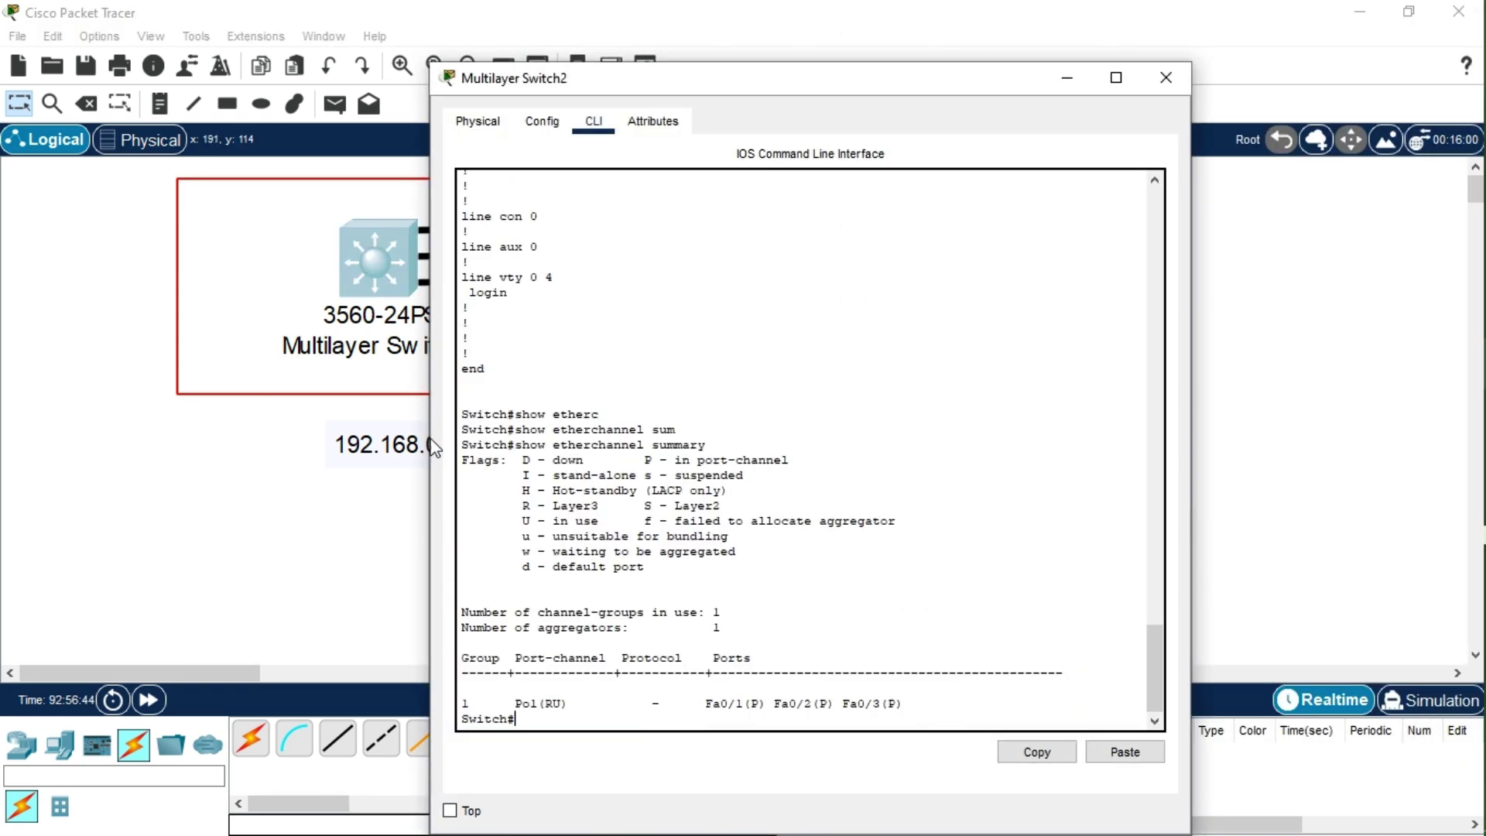
{"action": "type", "text": "ping 192.168.02"}
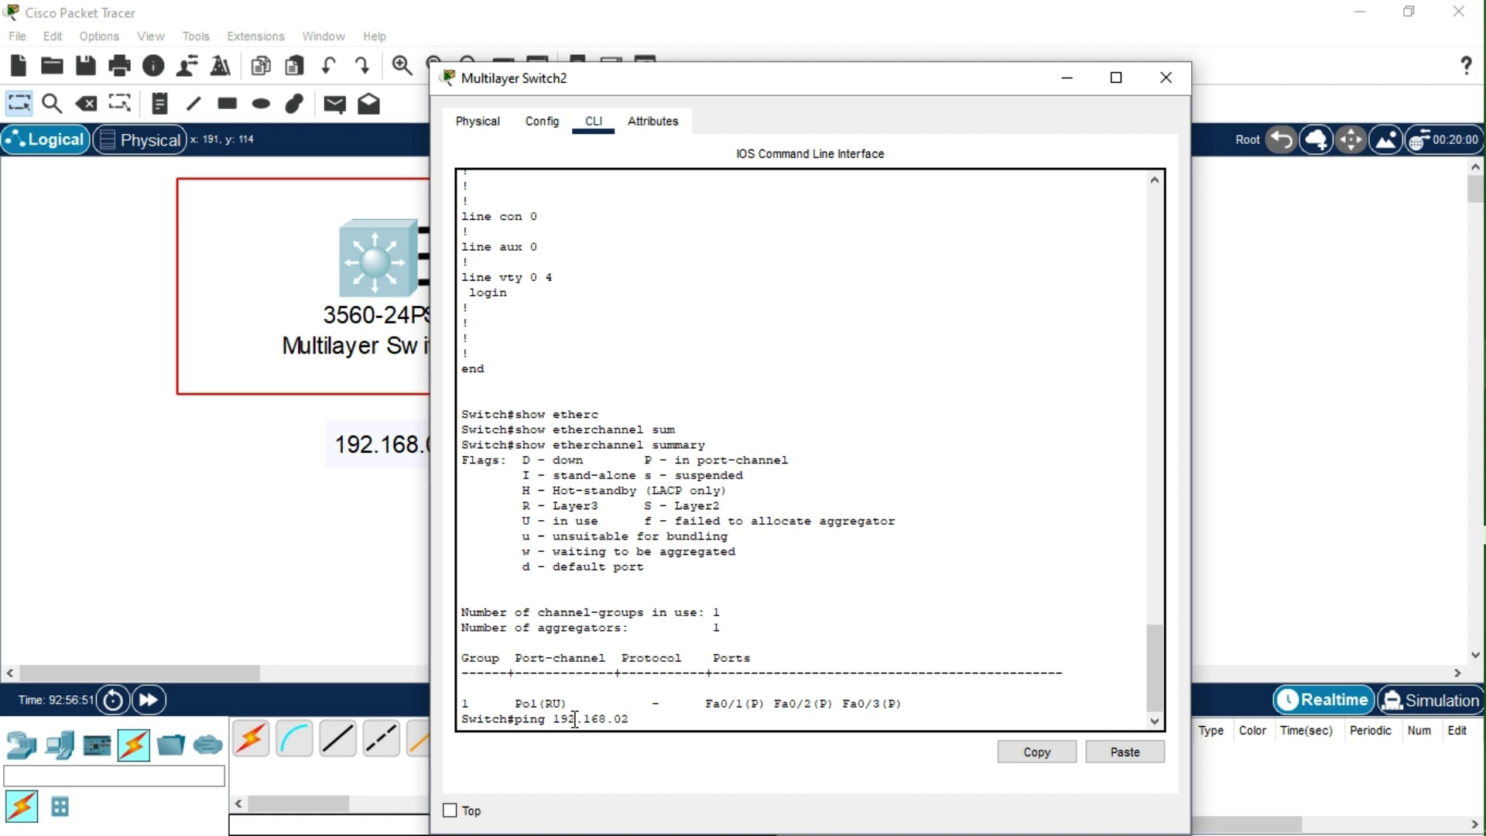
{"action": "key", "text": "Return"}
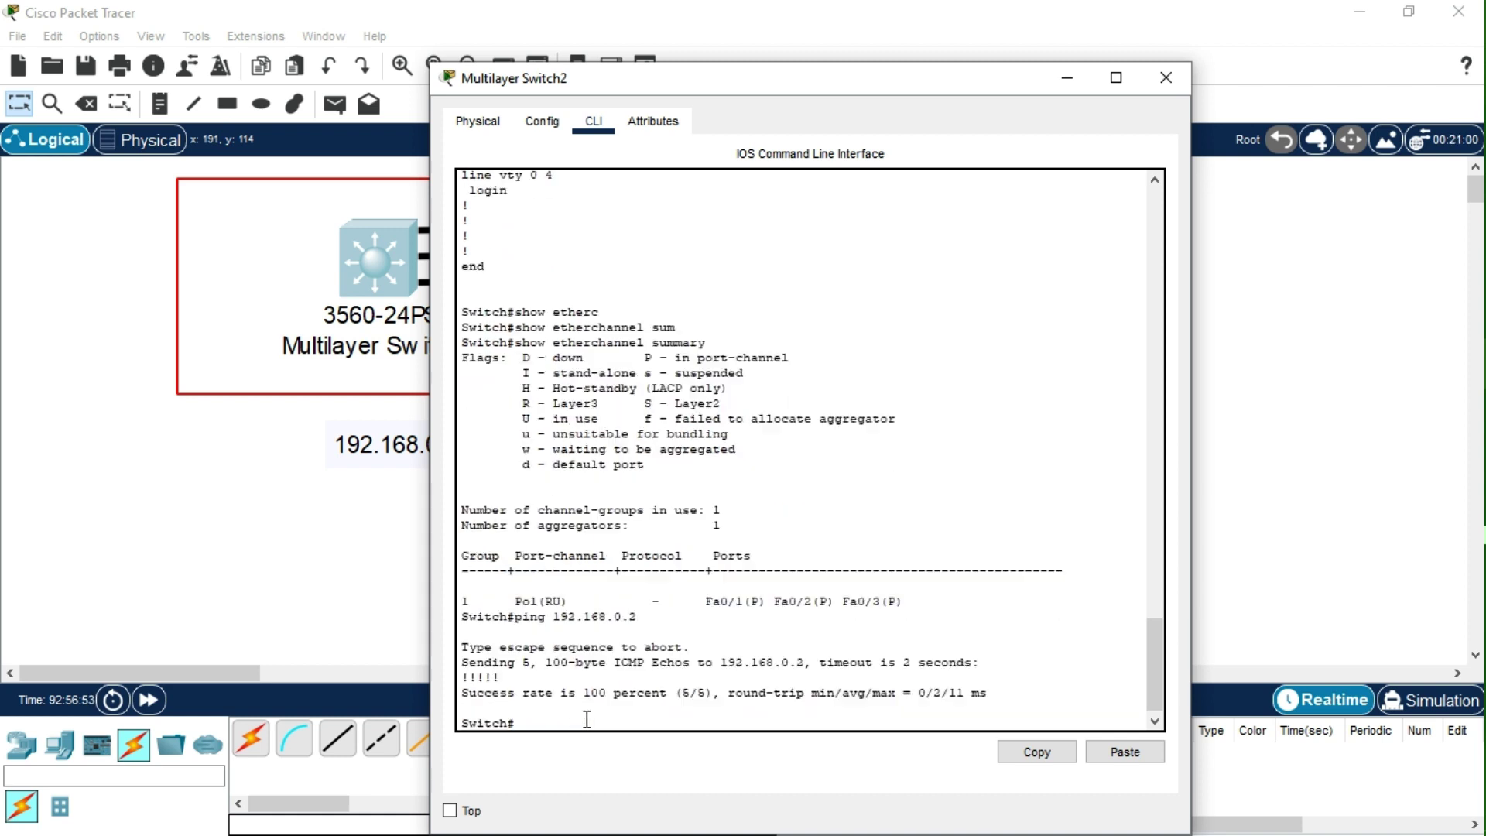
{"action": "left_click", "coordinate": [335, 626]}
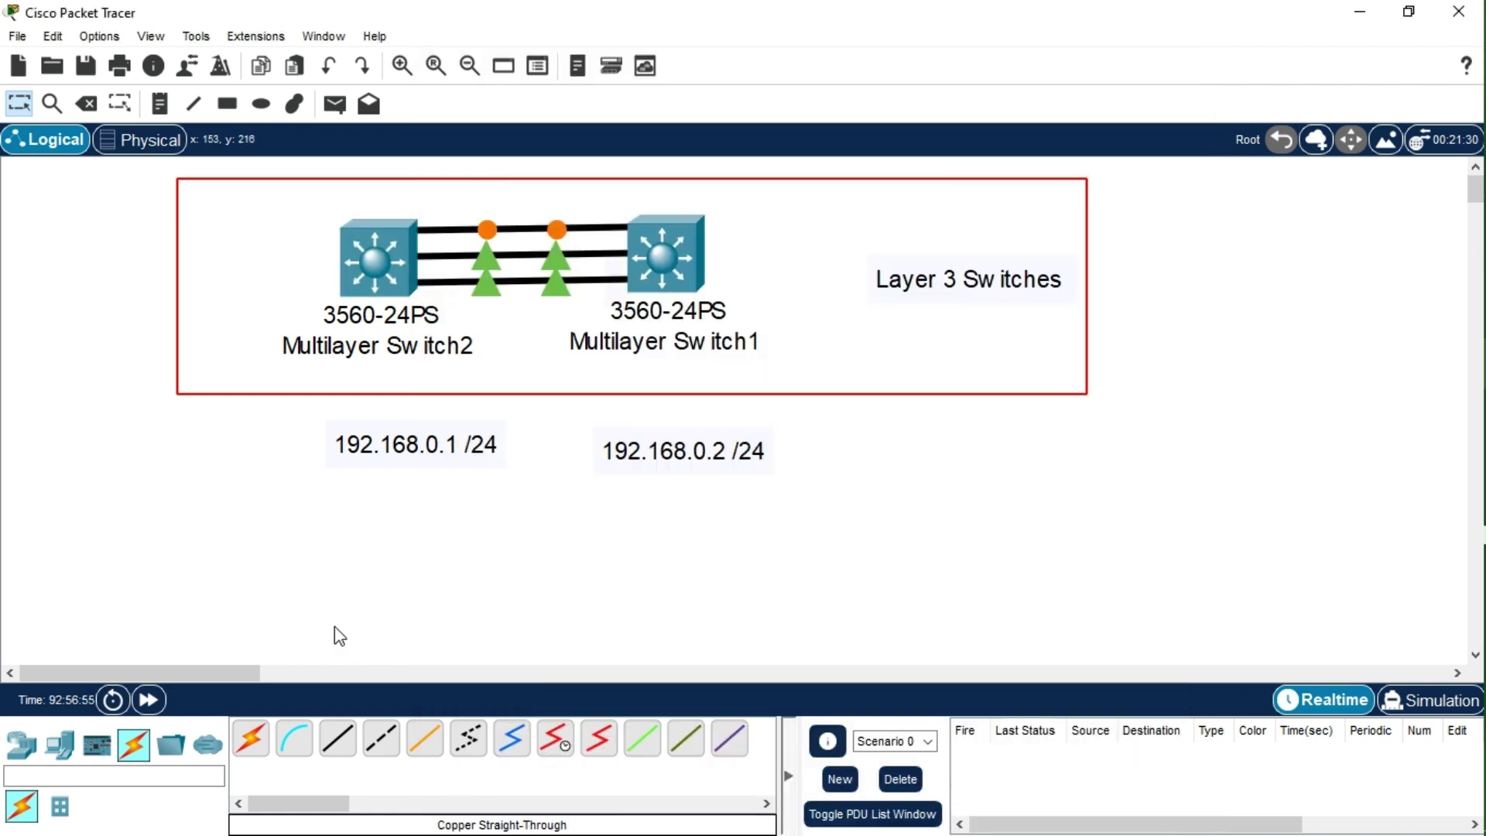
- Display the spanning-tree status on Multilayer Switch2 with show spanning-tree and return to the topology
{"action": "left_click", "coordinate": [373, 251]}
{"action": "type", "text": "show "}
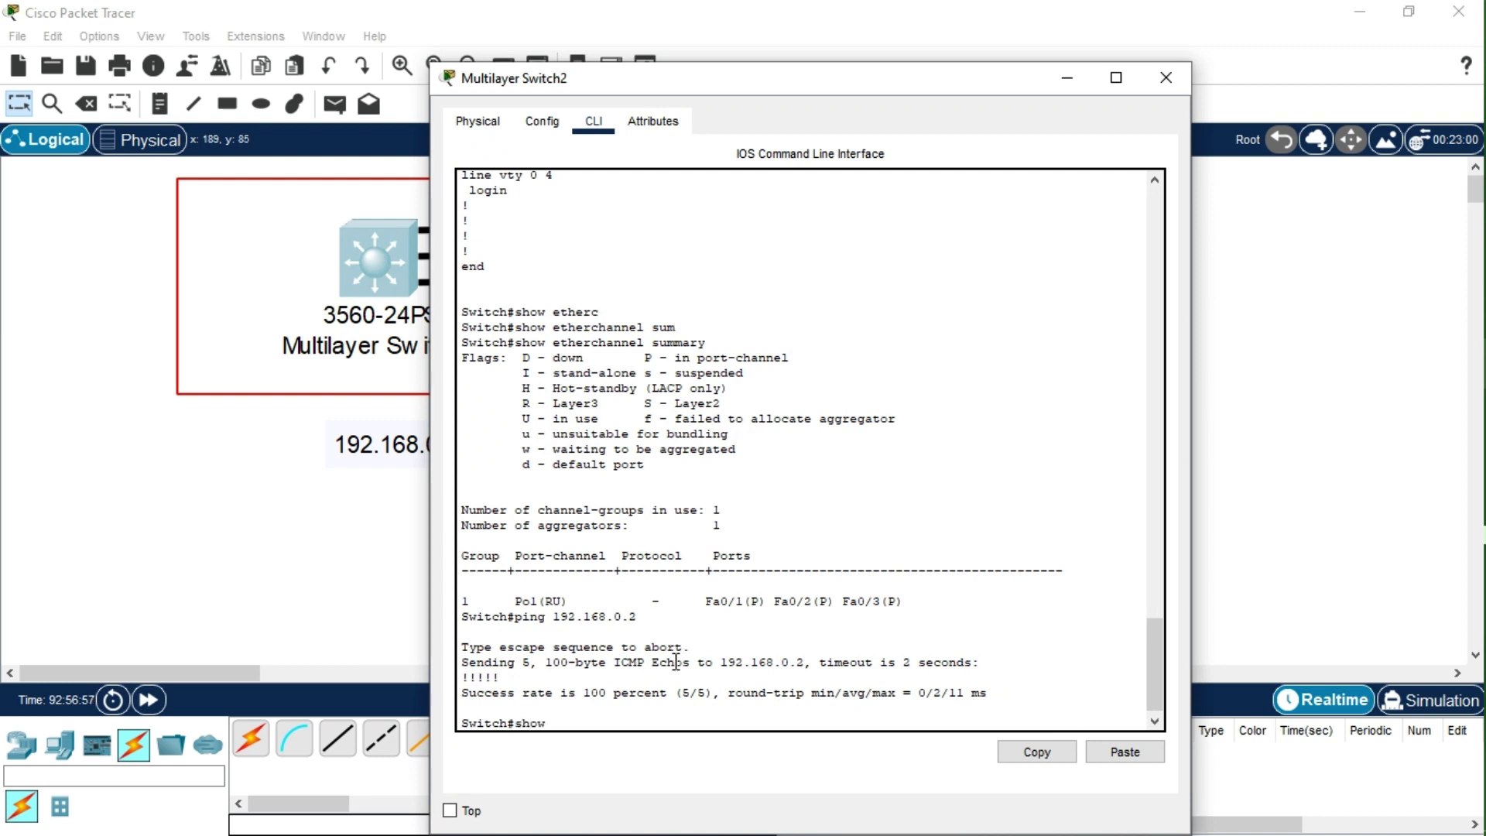
{"action": "type", "text": "spanning "}
{"action": "type", "text": "t"}
{"action": "key", "text": "Tab"}
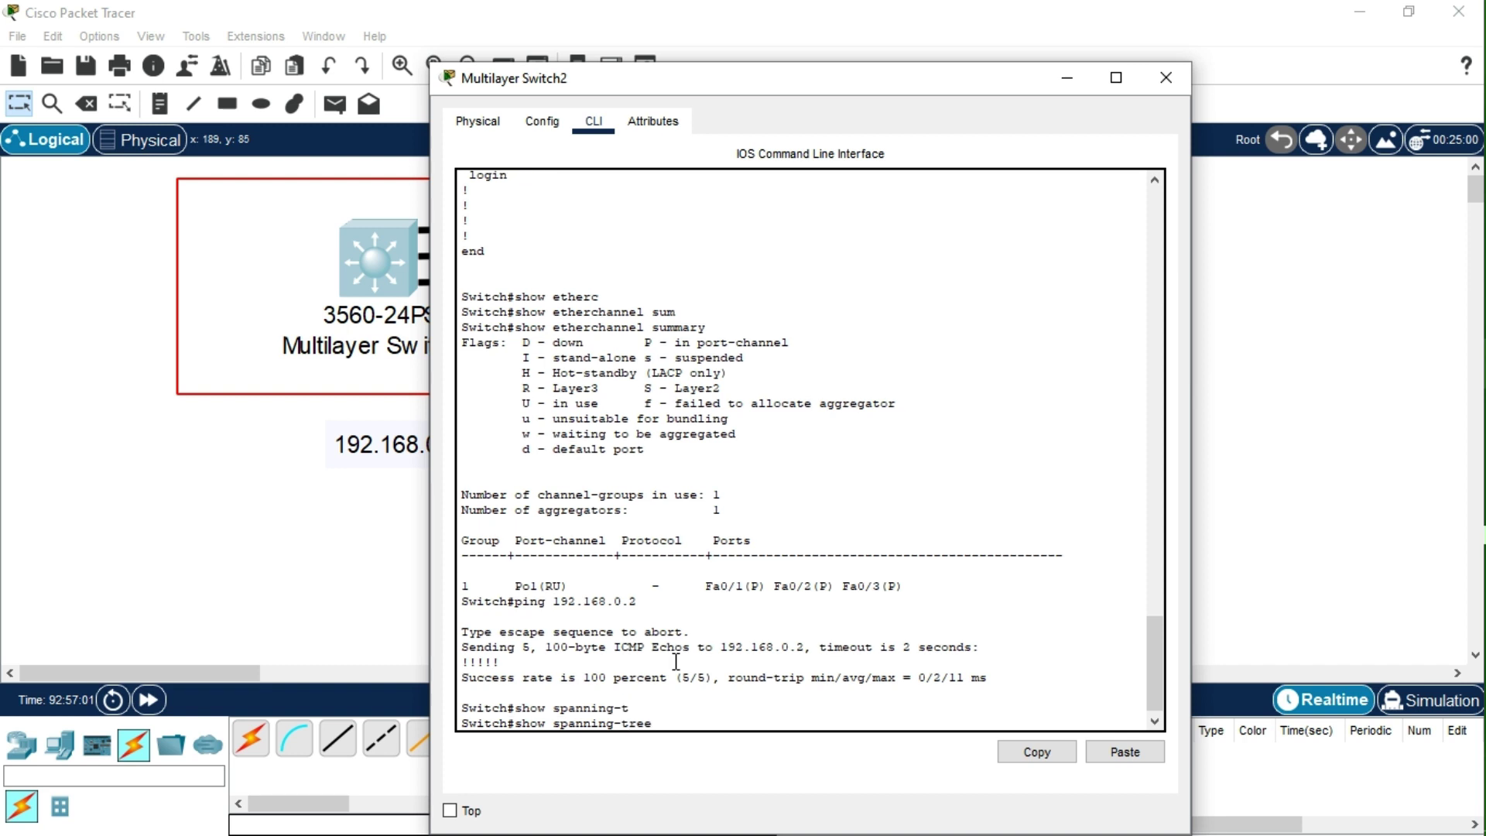
{"action": "key", "text": "Return"}
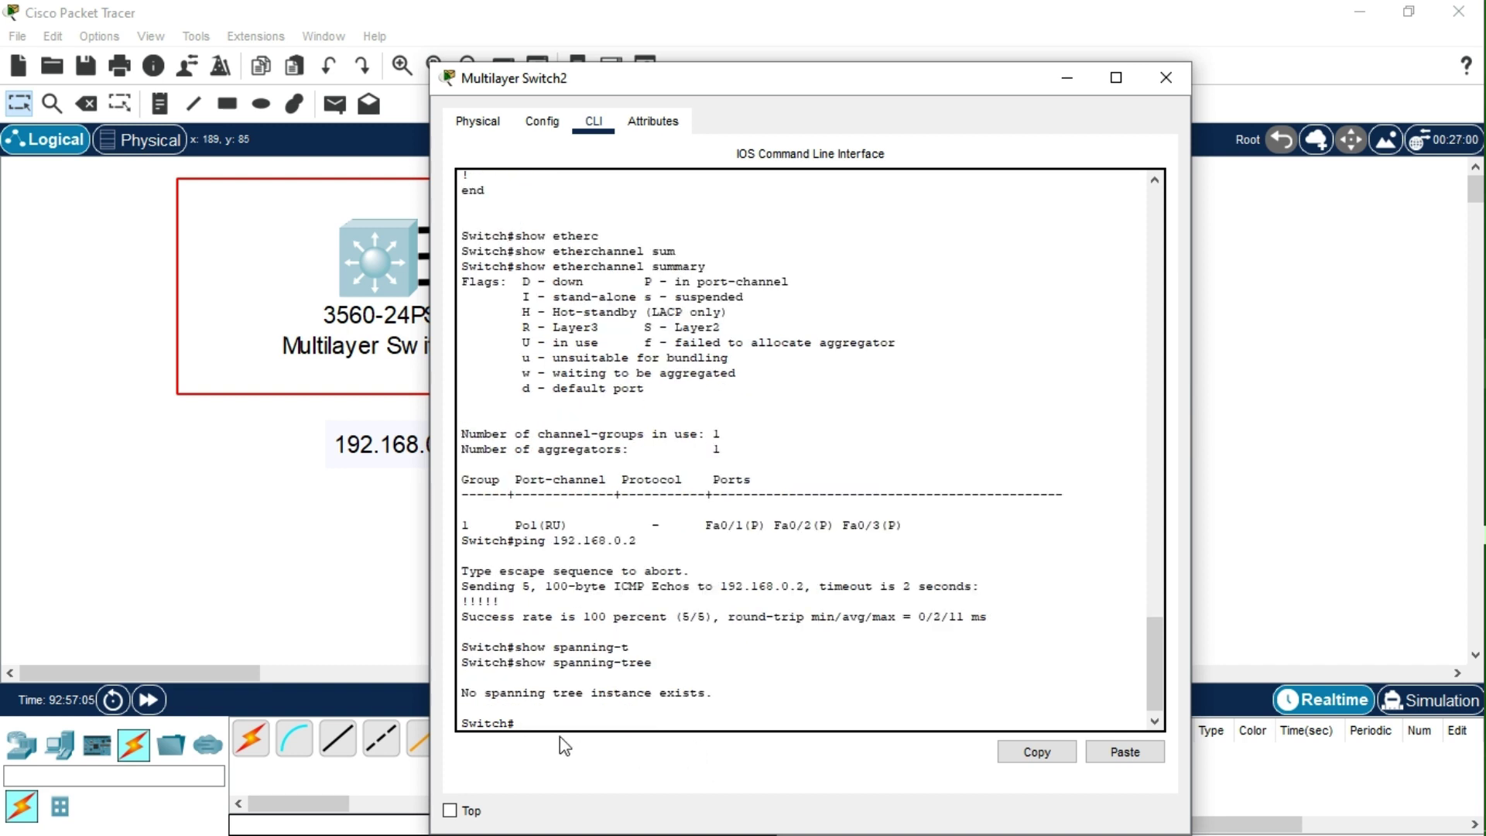
{"action": "left_click_drag", "start_coordinate": [913, 81], "coordinate": [1241, 25]}
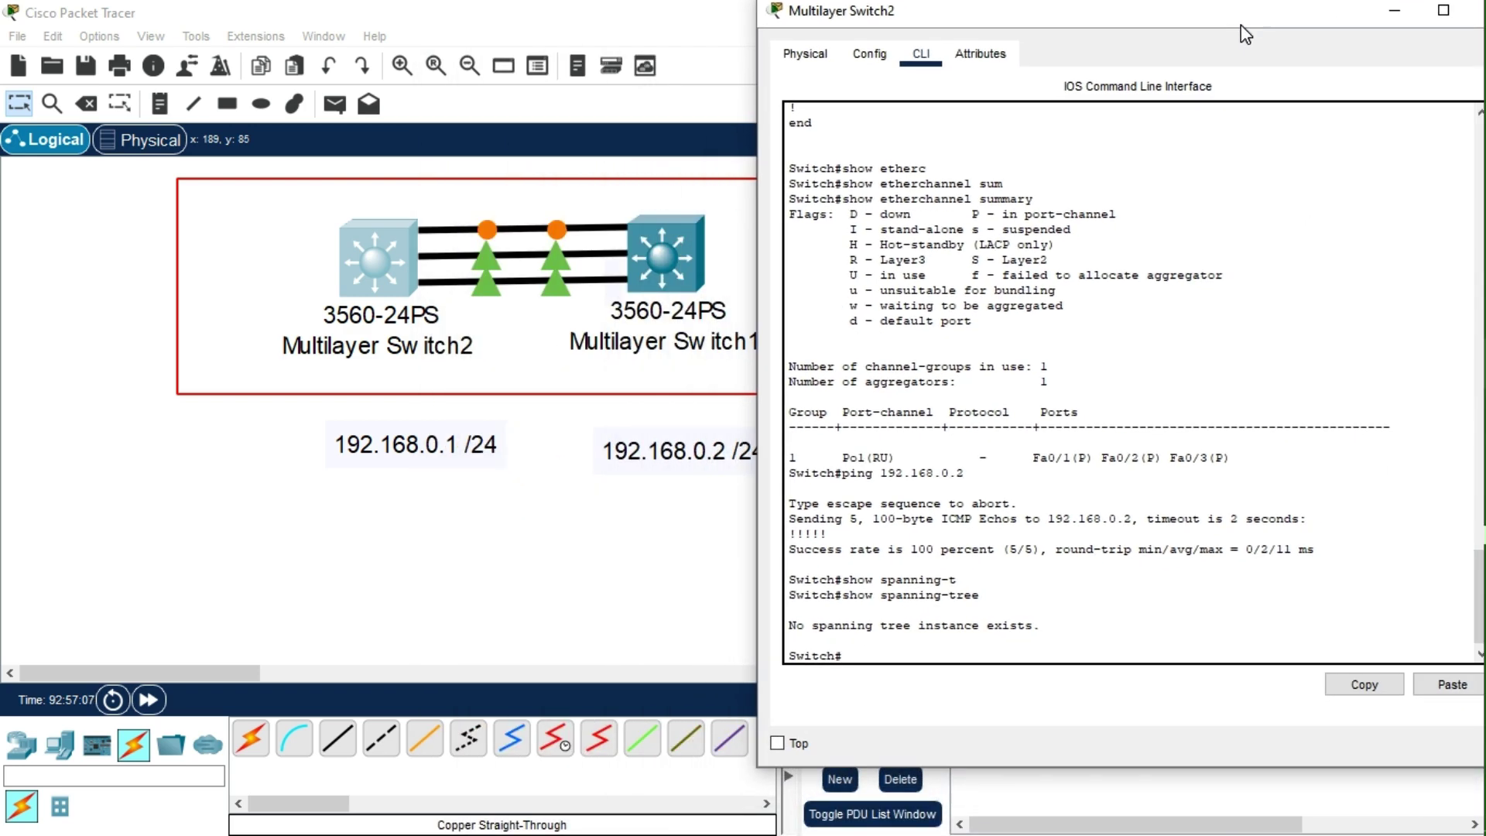
{"action": "left_click", "coordinate": [547, 611]}
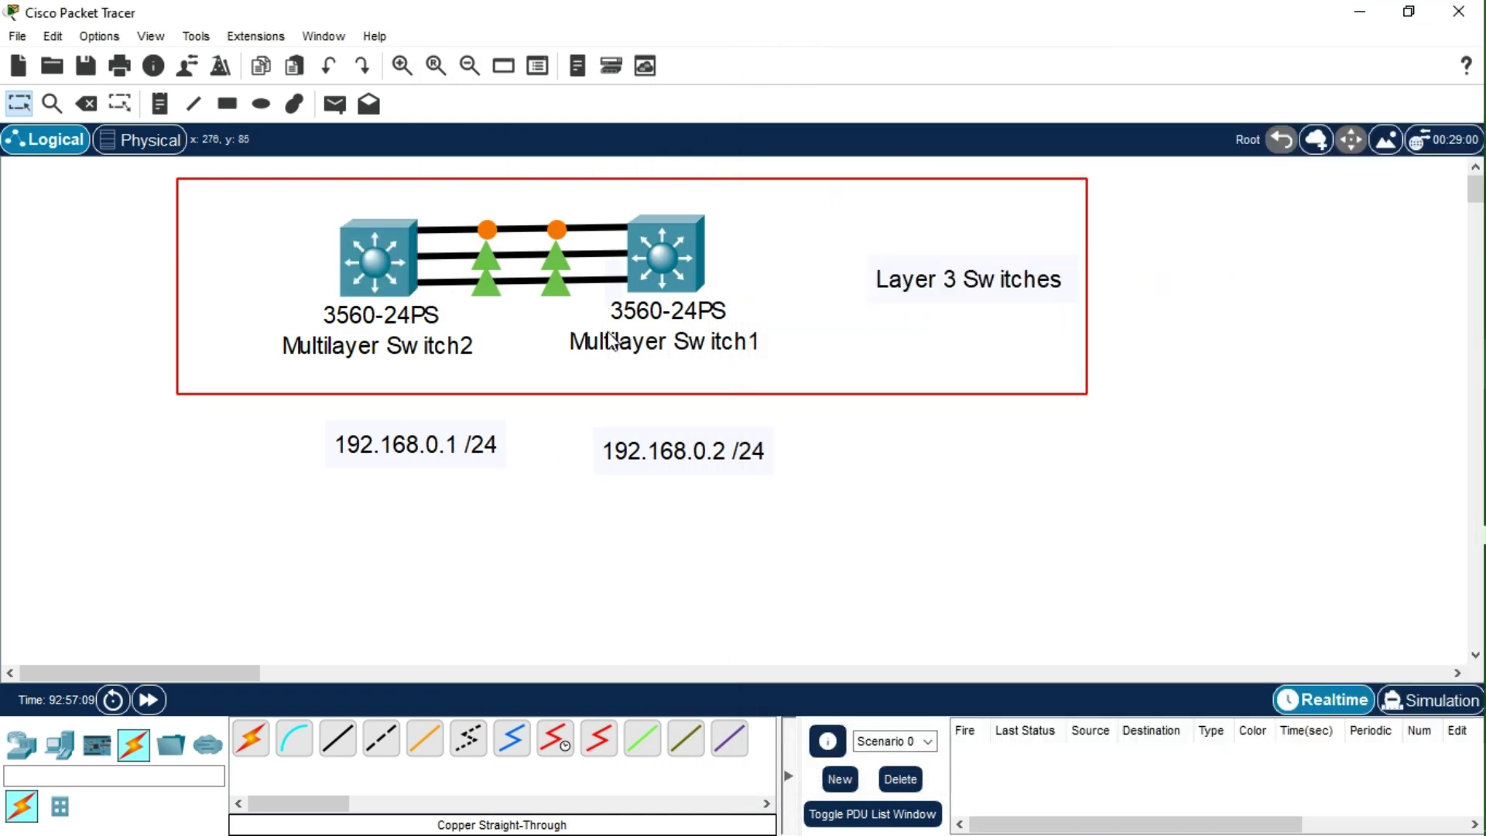
- Display the spanning-tree status on Multilayer Switch1 with show spanning-tree
{"action": "left_click", "coordinate": [685, 257]}
{"action": "type", "text": "show spa"}
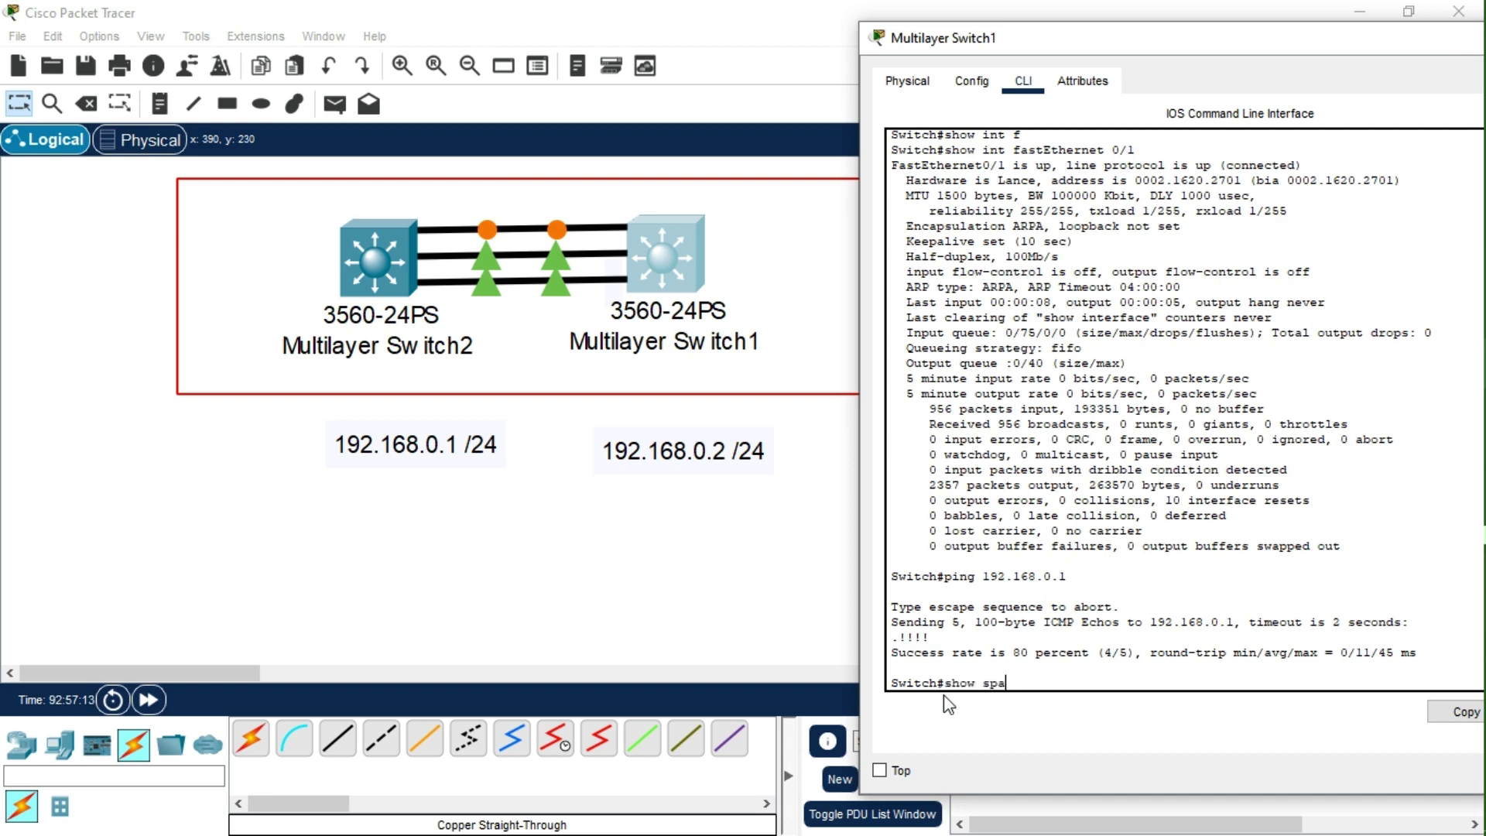
{"action": "type", "text": "nning tree"}
{"action": "key", "text": "Return"}
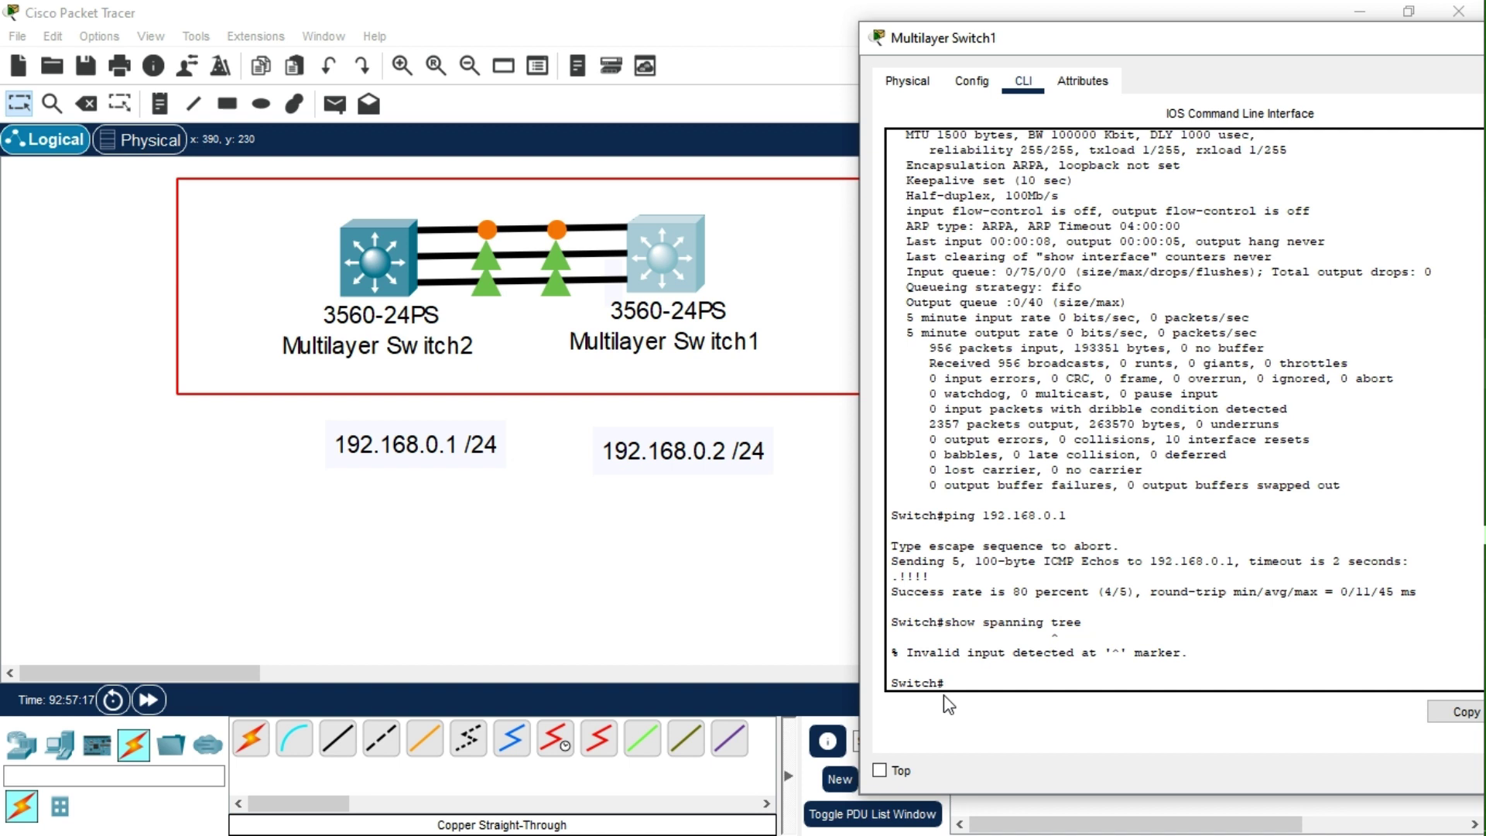
{"action": "type", "text": "show sp"}
{"action": "key", "text": "Tab"}
{"action": "key", "text": "Return"}
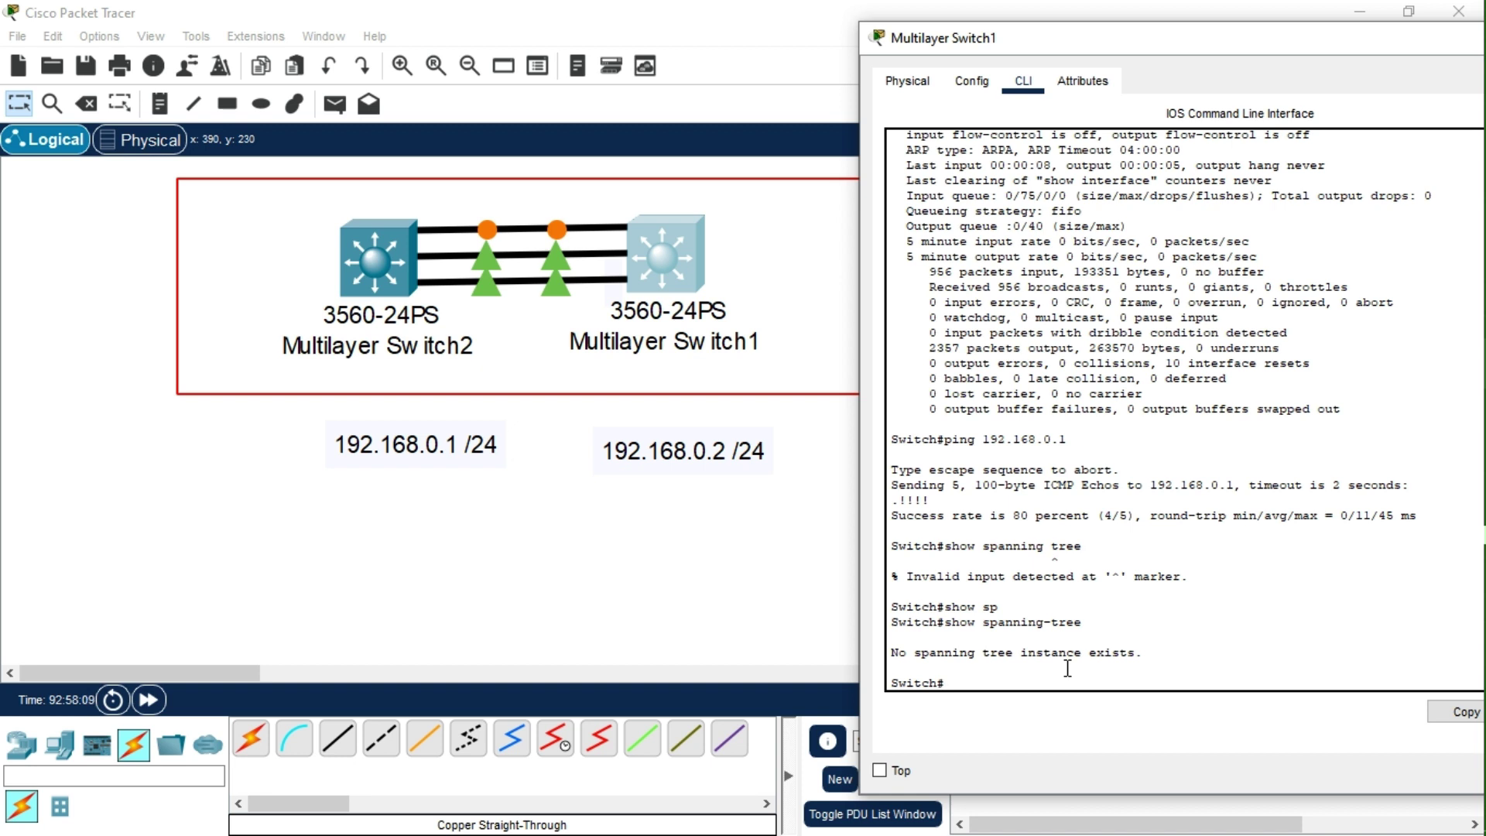
- Replug the Multilayer Switch1 end of the uppermost link into its FastEthernet0/1 port
{"action": "left_click", "coordinate": [550, 244]}
{"action": "left_click", "coordinate": [633, 234]}
{"action": "left_click", "coordinate": [844, 263]}
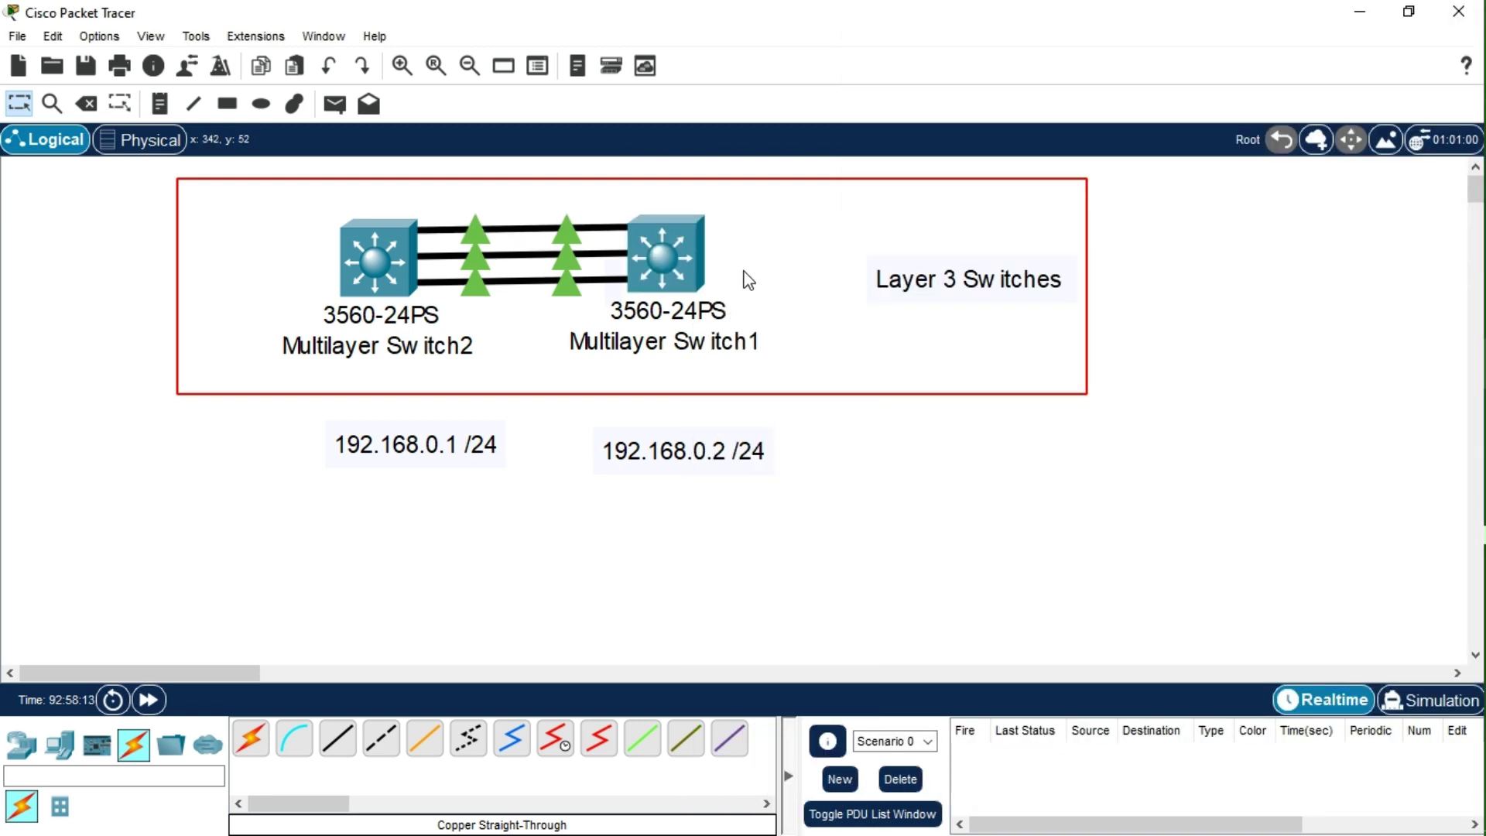
{"action": "double_click", "coordinate": [776, 264]}
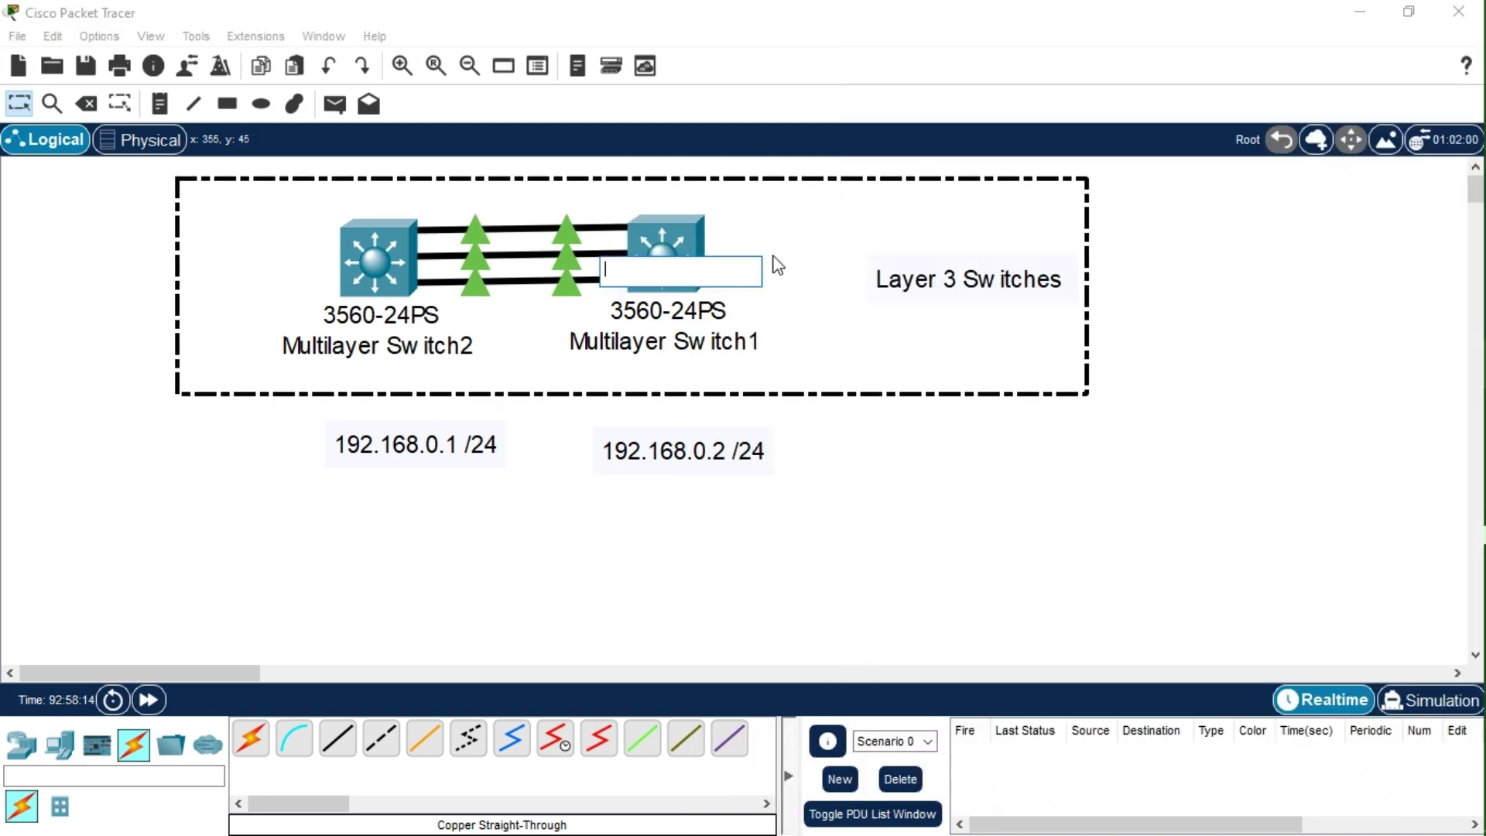
{"action": "left_click", "coordinate": [871, 541]}
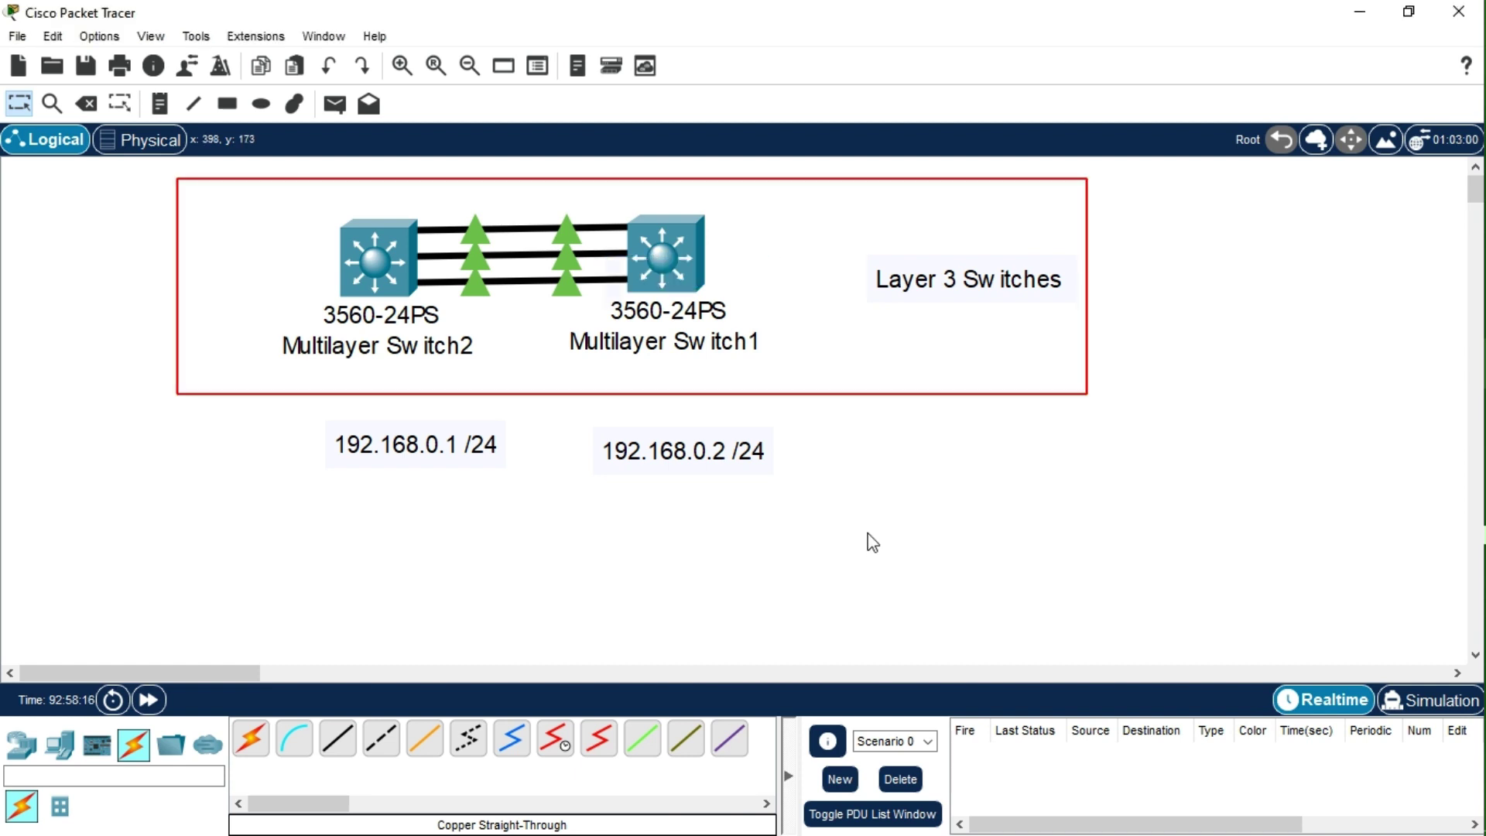
- Display the EtherChannel summary on Multilayer Switch1 with show etherchannel summary to check the bundled ports after replugging the link
{"action": "left_click", "coordinate": [681, 275]}
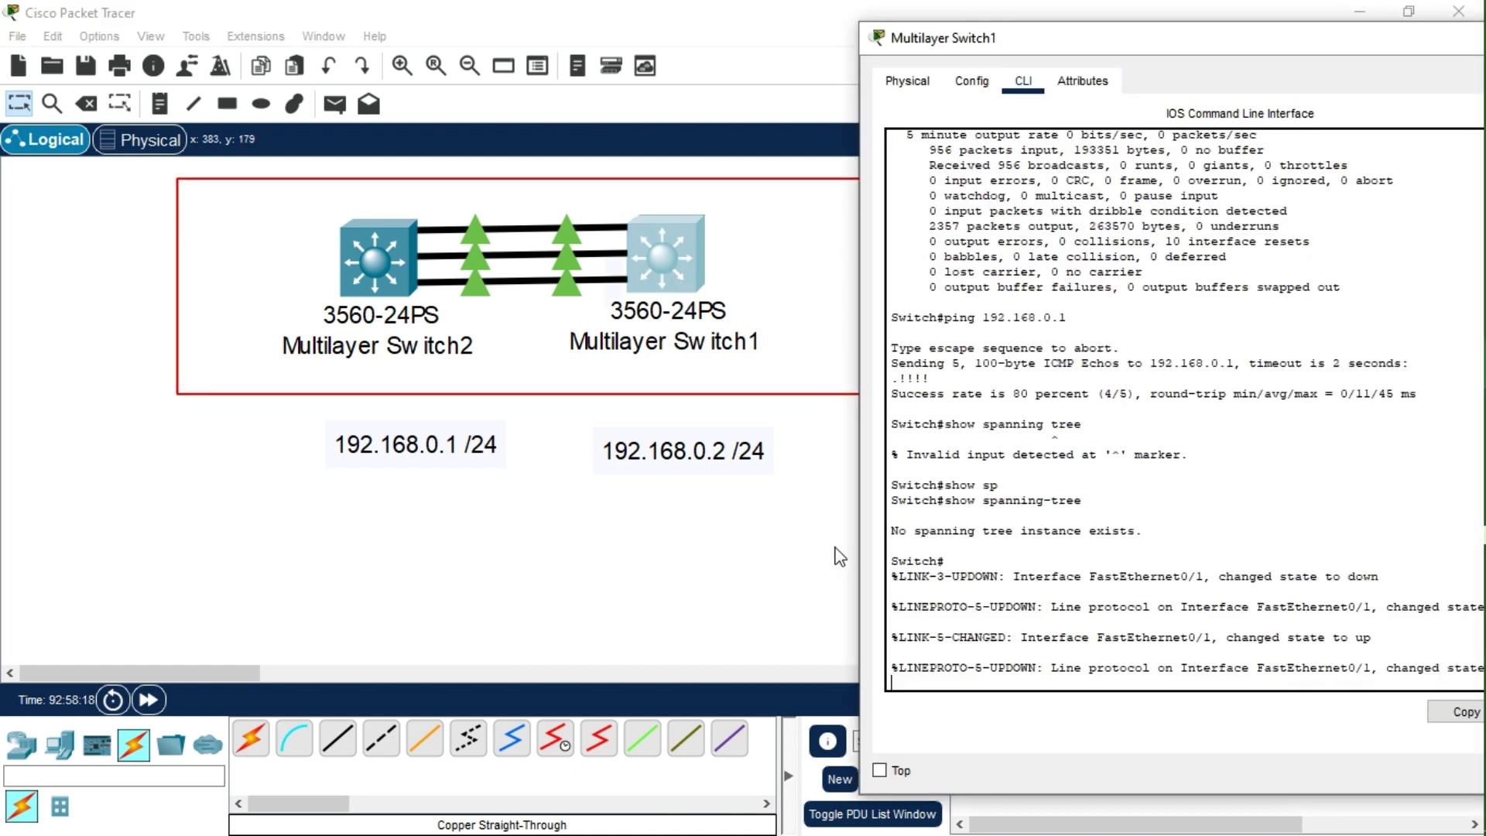
{"action": "left_click", "coordinate": [1029, 678]}
{"action": "key", "text": "Return"}
{"action": "key", "text": "Return"}
{"action": "key", "text": "Return"}
{"action": "key", "text": "Return"}
{"action": "key", "text": "Return"}
{"action": "type", "text": "shoiw"}
{"action": "key", "text": "BackSpace"}
{"action": "type", "text": "w "}
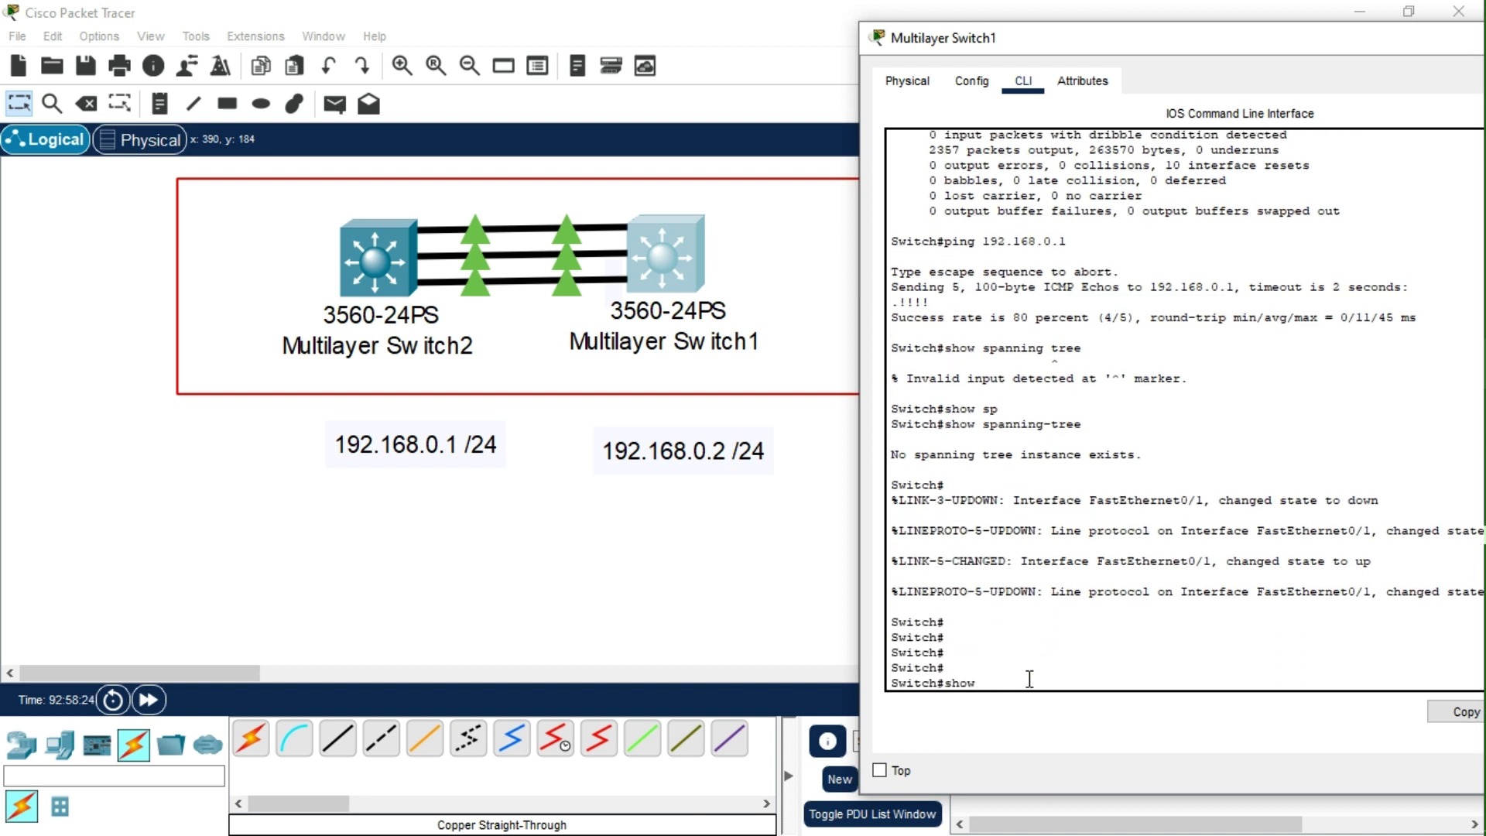
{"action": "type", "text": "e"}
{"action": "key", "text": "Tab"}
{"action": "type", "text": "s"}
{"action": "key", "text": "Tab"}
{"action": "key", "text": "Return"}
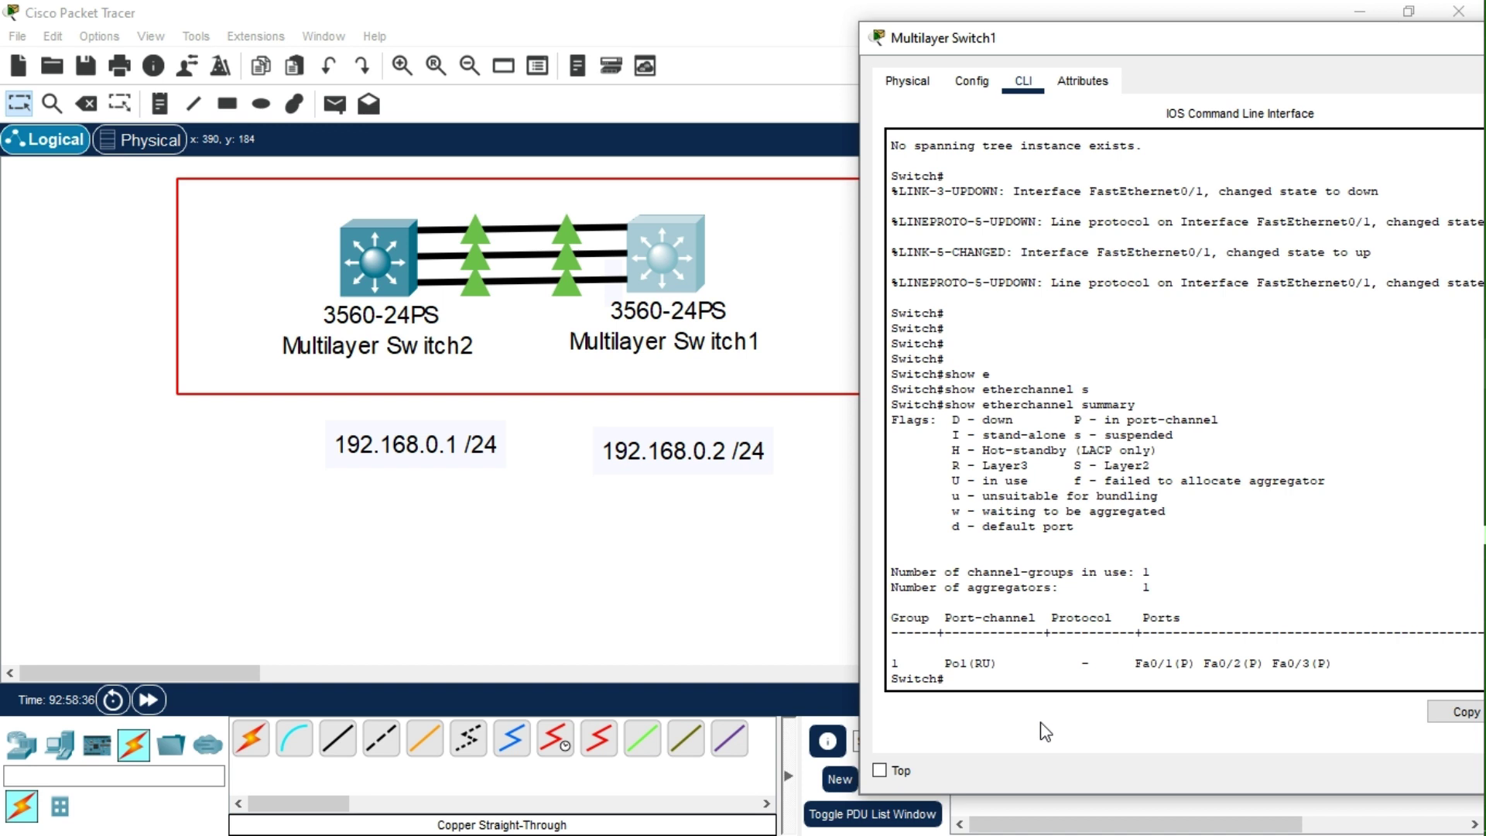
{"action": "left_click", "coordinate": [708, 658]}
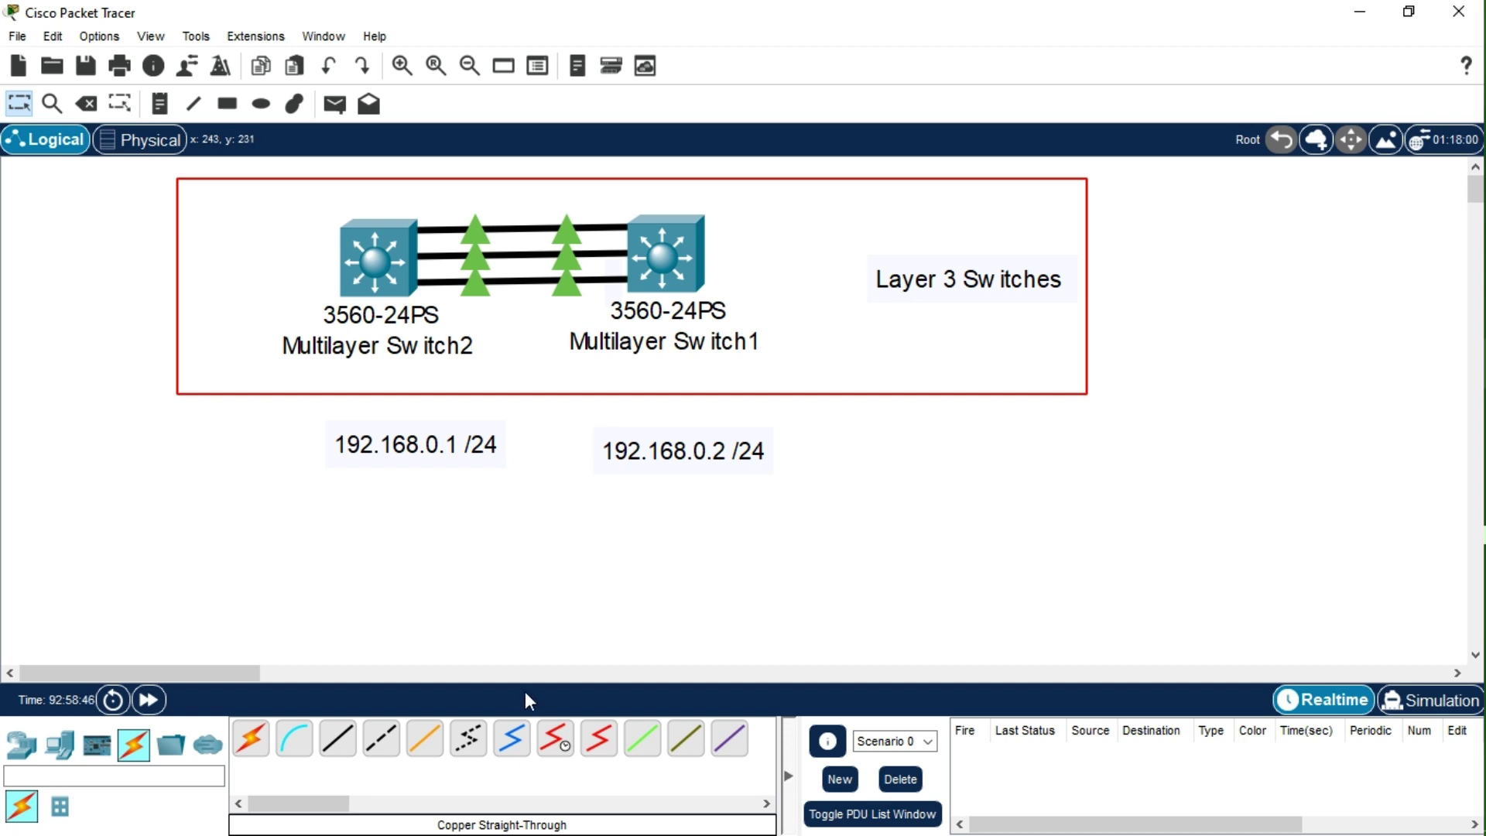
- Run show spanning-tree again on Multilayer Switch1 with only the three bundled links connected
{"action": "left_click", "coordinate": [672, 255]}
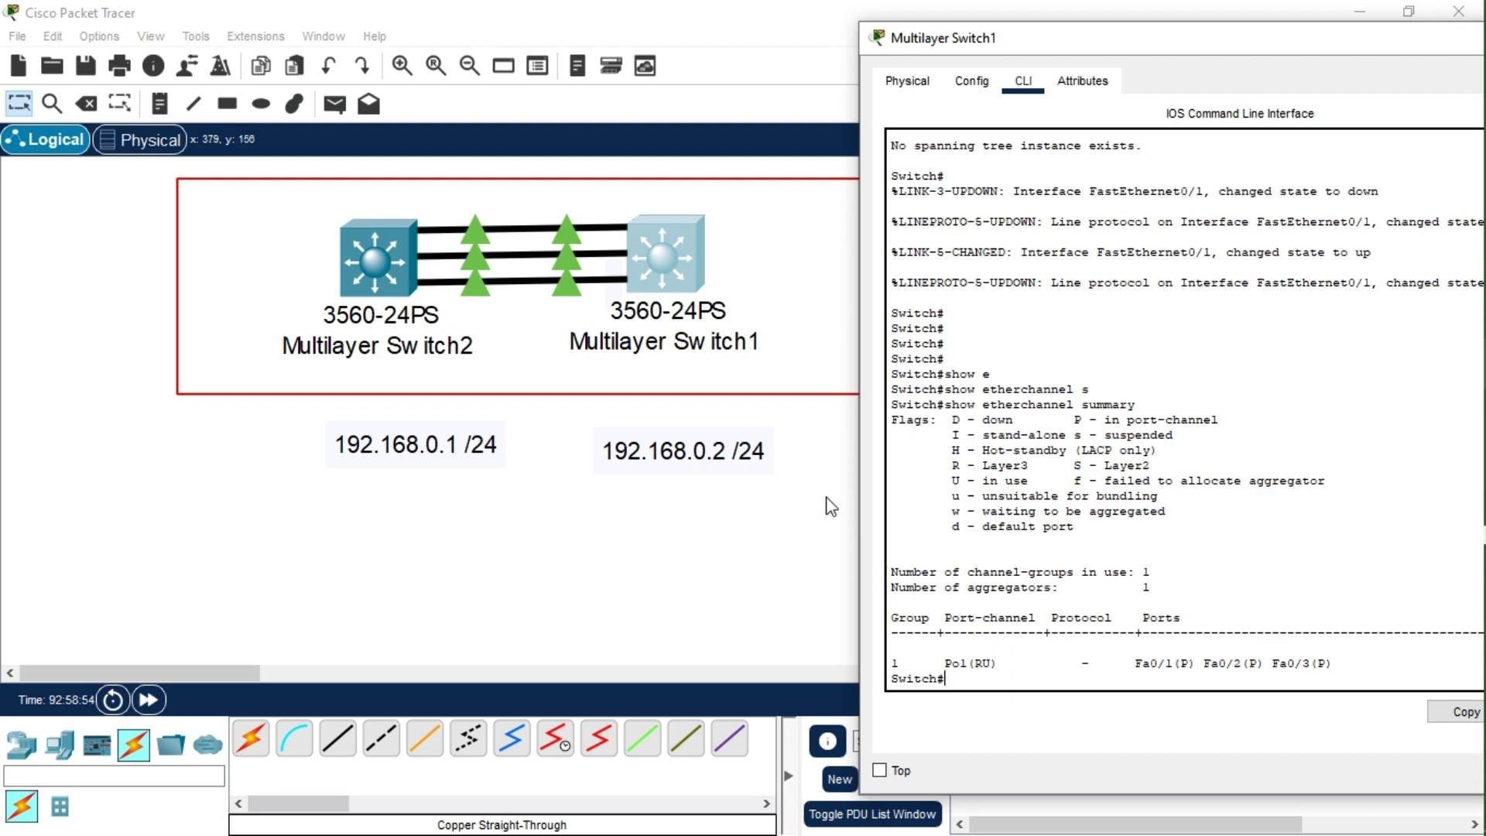
{"action": "left_click", "coordinate": [647, 257]}
{"action": "type", "text": "show sp"}
{"action": "key", "text": "Tab"}
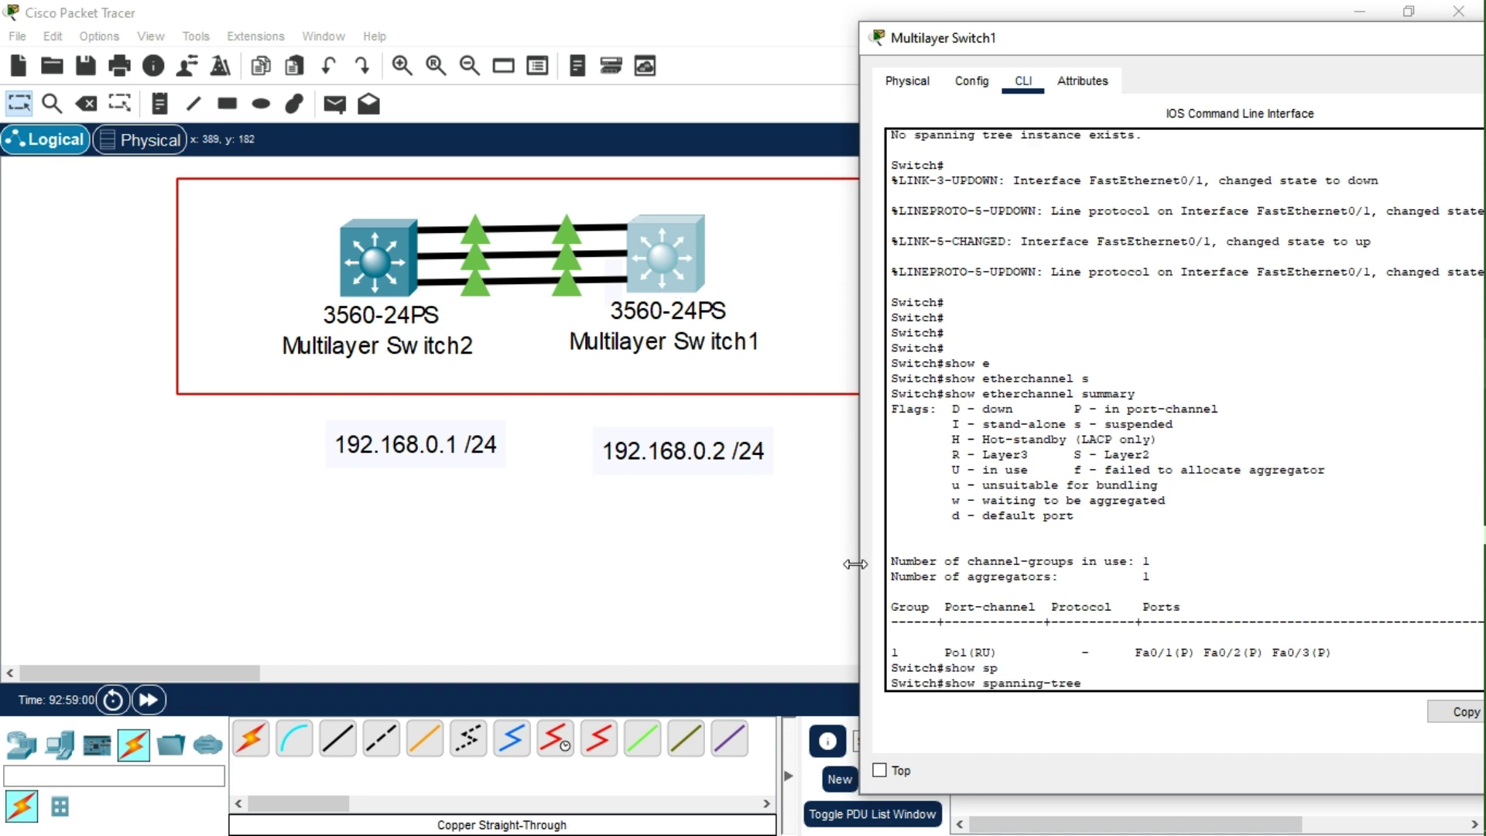
{"action": "key", "text": "Return"}
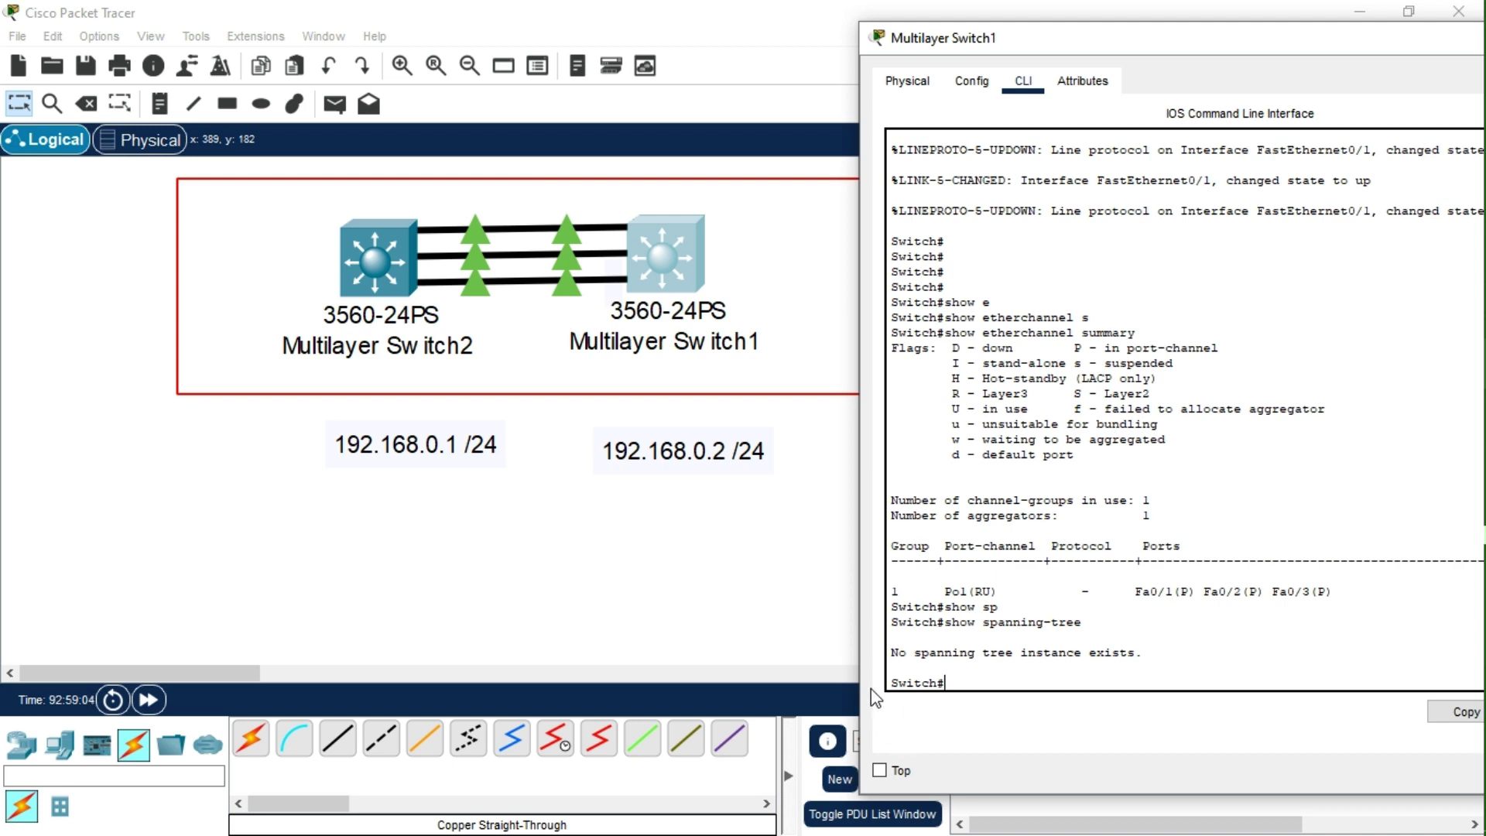
- Add a fourth copper straight-through link between FastEthernet0/20 on Multilayer Switch2 and FastEthernet0/20 on Multilayer Switch1
{"action": "left_click", "coordinate": [337, 739]}
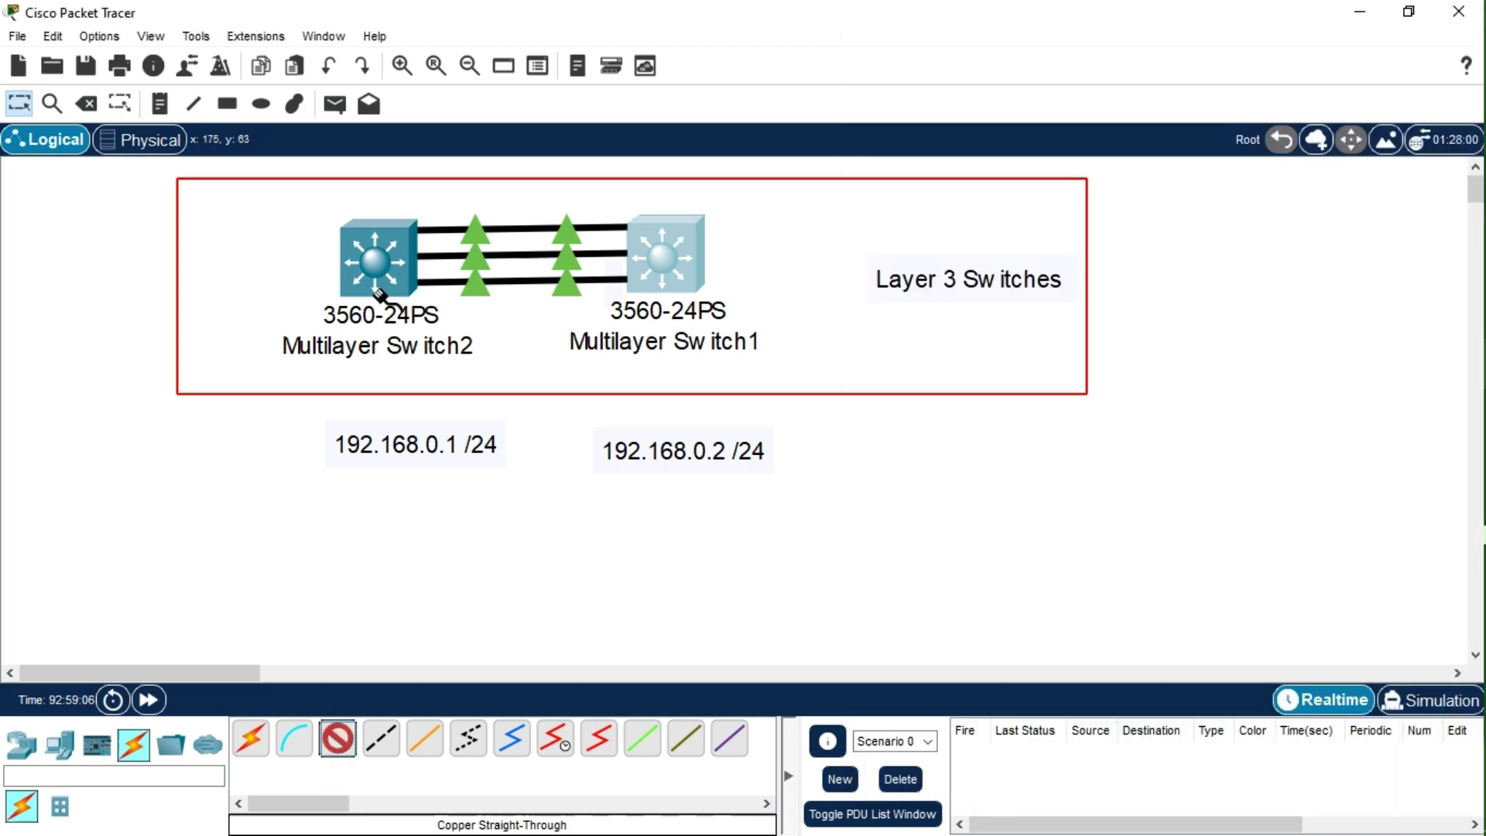
{"action": "left_click", "coordinate": [385, 282]}
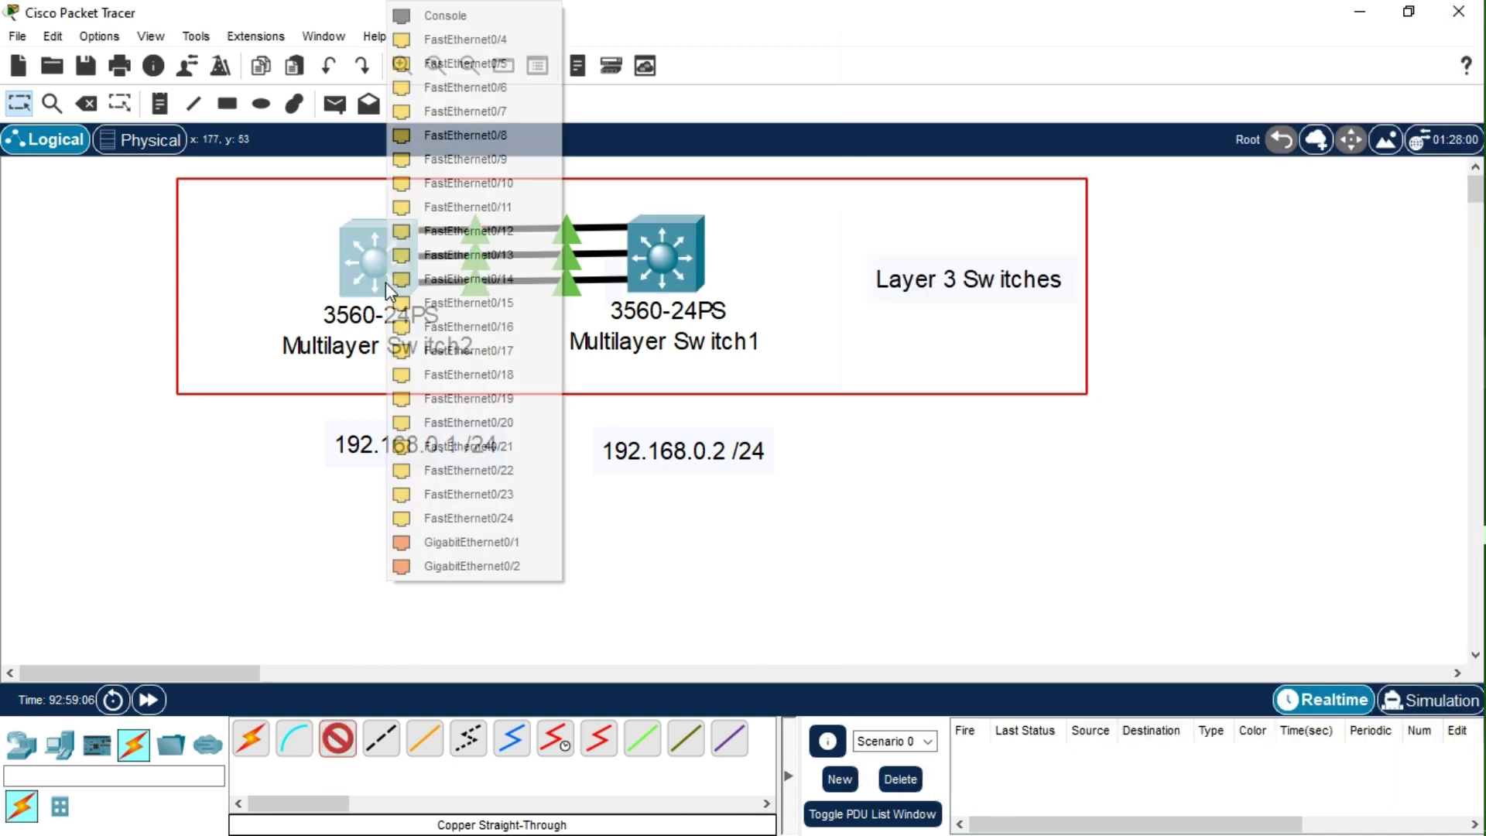
{"action": "left_click", "coordinate": [496, 423]}
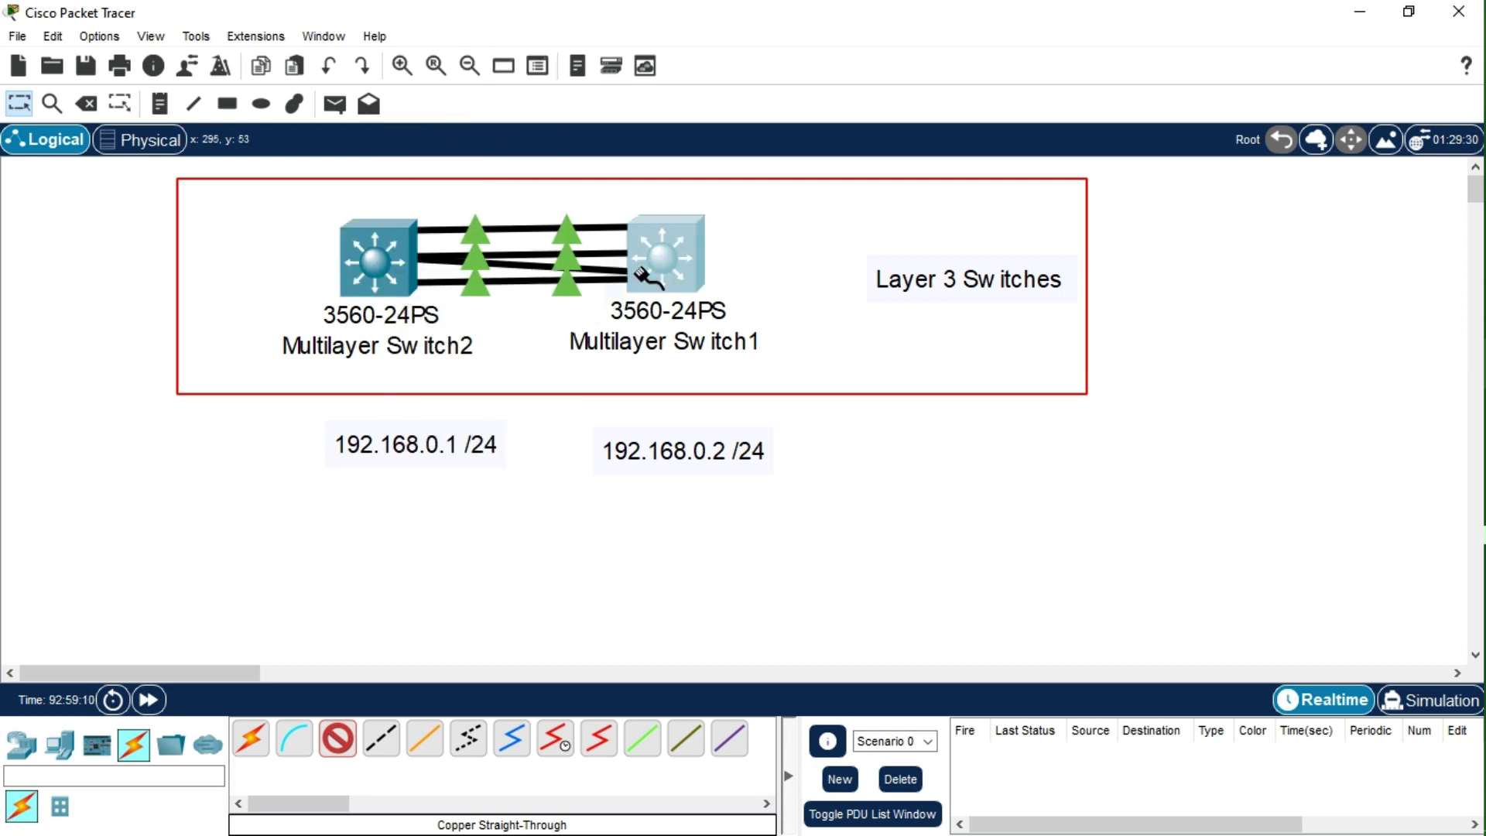
{"action": "left_click", "coordinate": [665, 250]}
{"action": "left_click", "coordinate": [725, 446]}
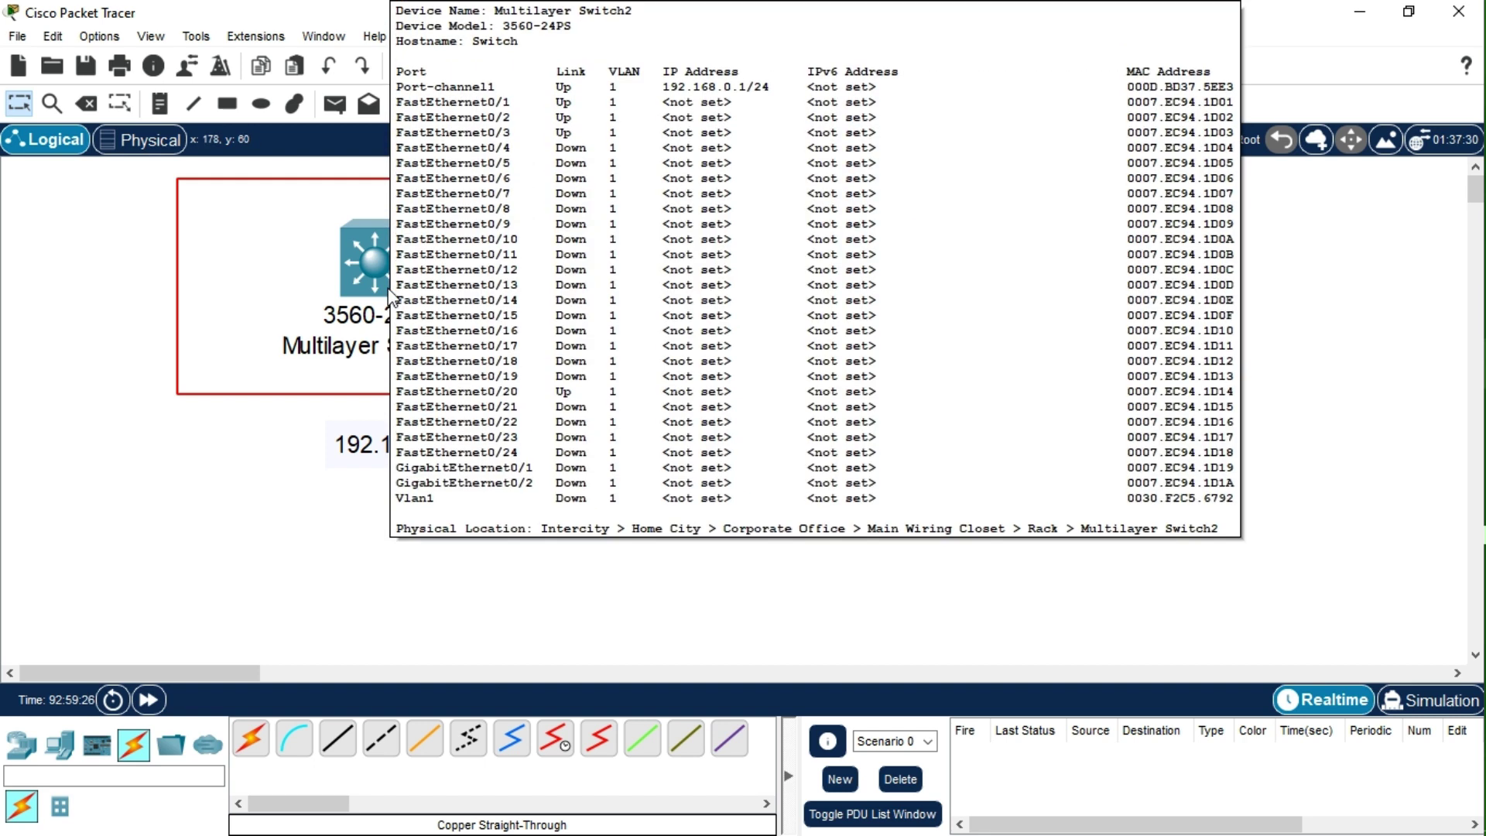
- Display show spanning-tree on Multilayer Switch1 and compare its output for the unbundled Fa0/20 link with the earlier listing
{"action": "left_click", "coordinate": [680, 280]}
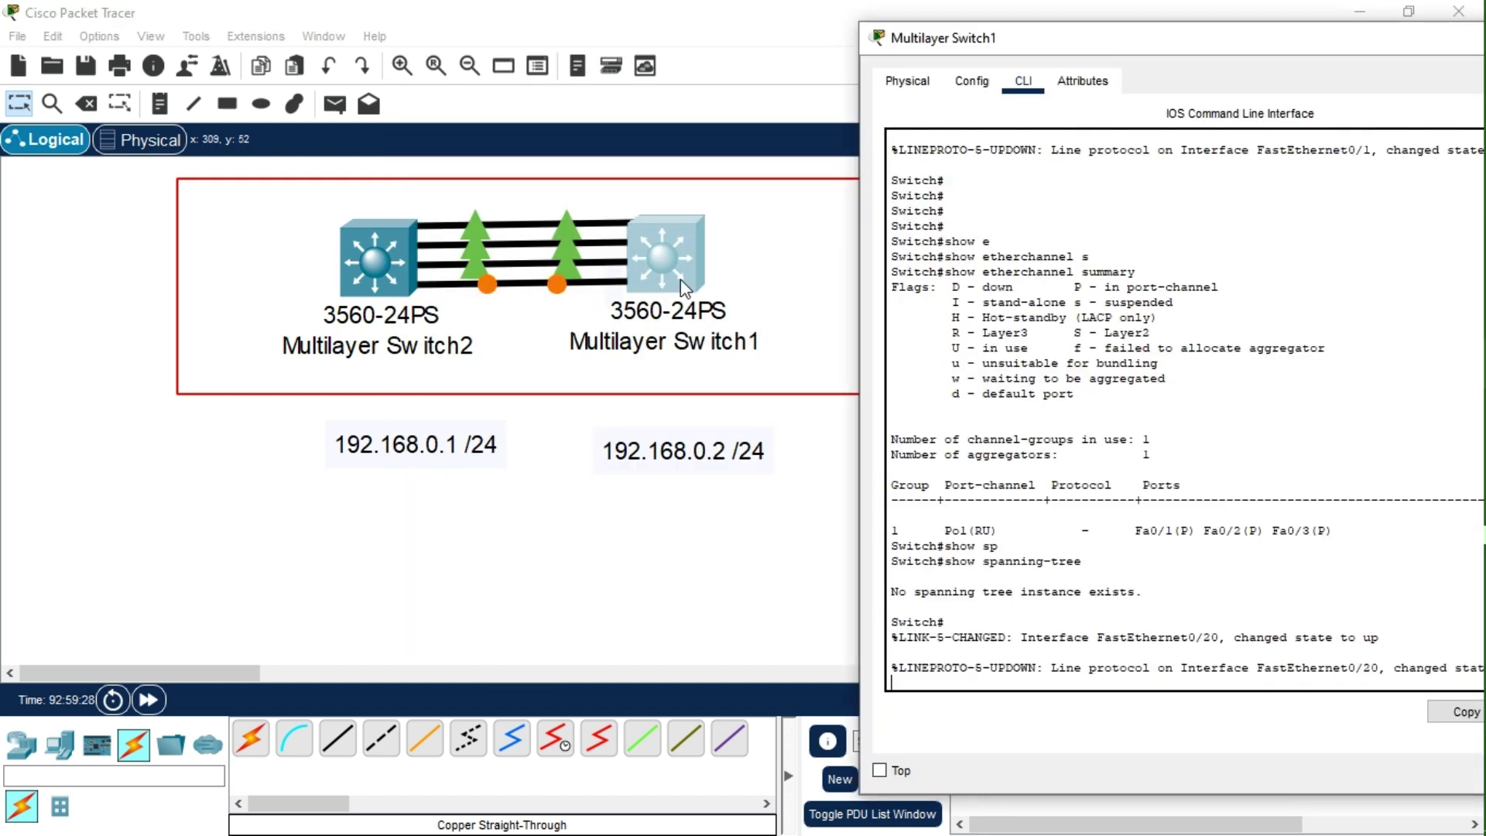
{"action": "key", "text": "Return"}
{"action": "key", "text": "Return"}
{"action": "key", "text": "Return"}
{"action": "key", "text": "Return"}
{"action": "type", "text": "show spa"}
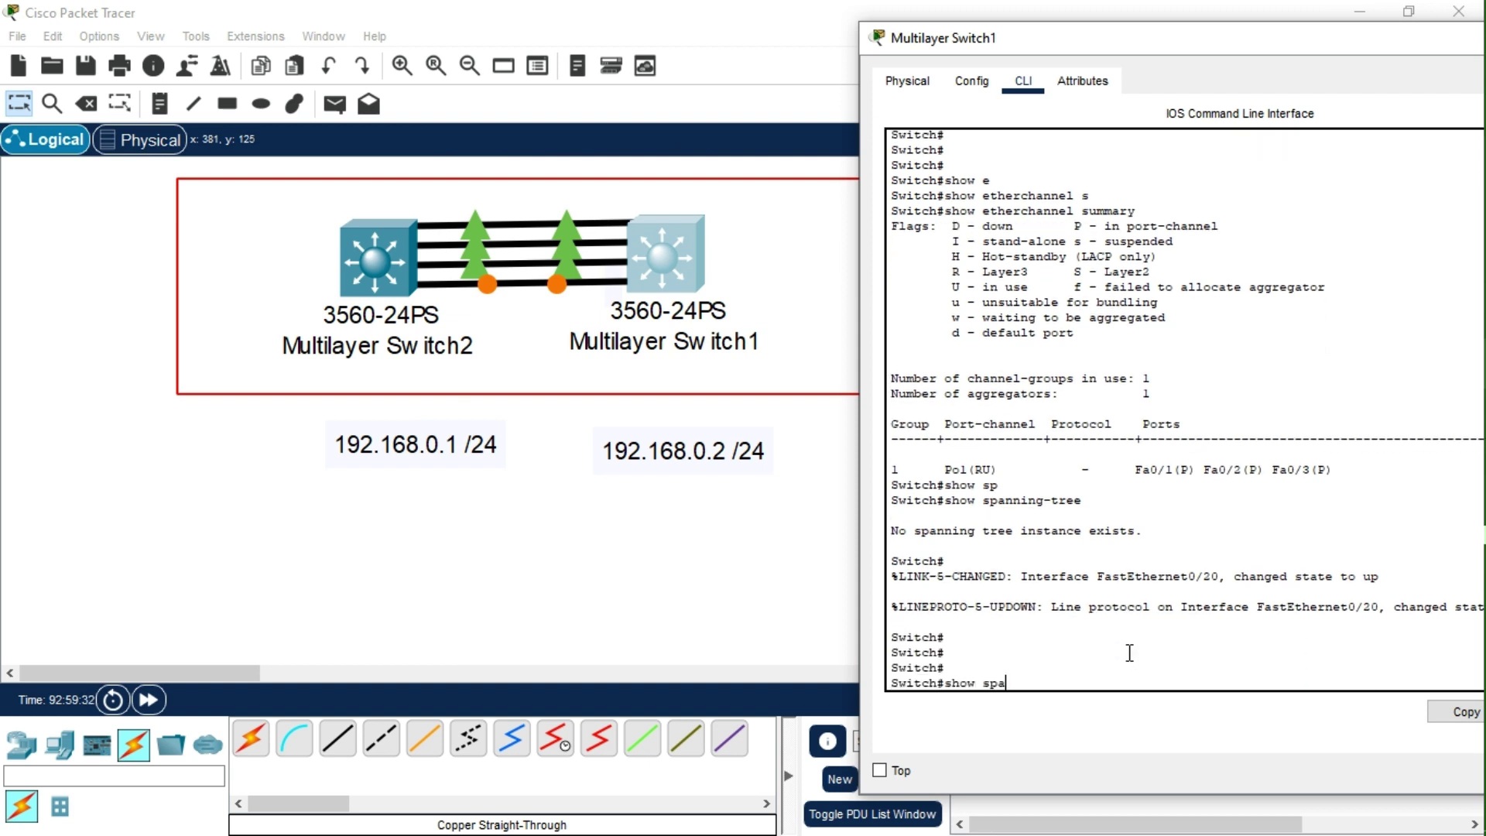
{"action": "key", "text": "Tab"}
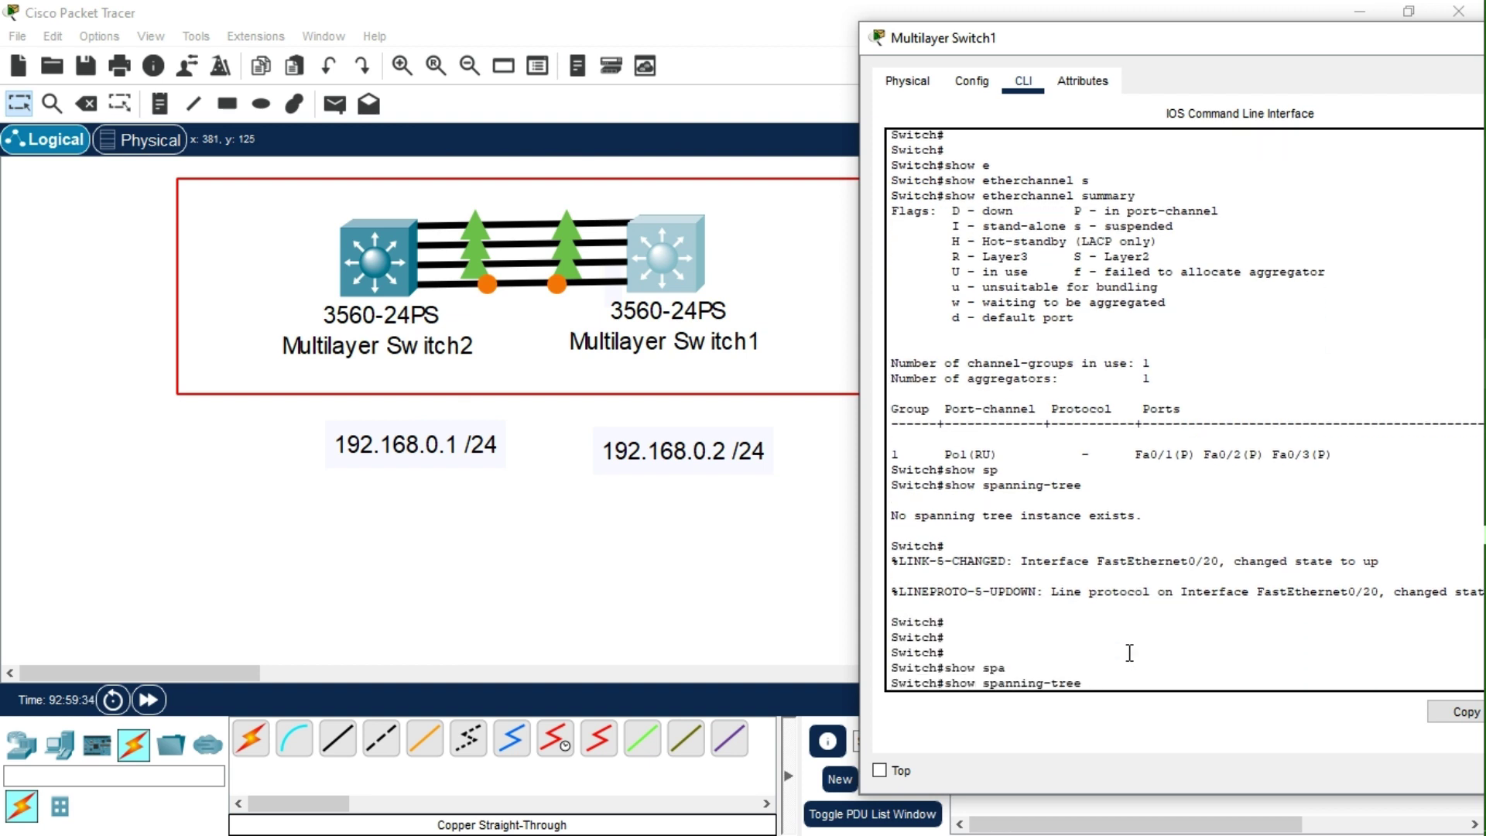
{"action": "key", "text": "Return"}
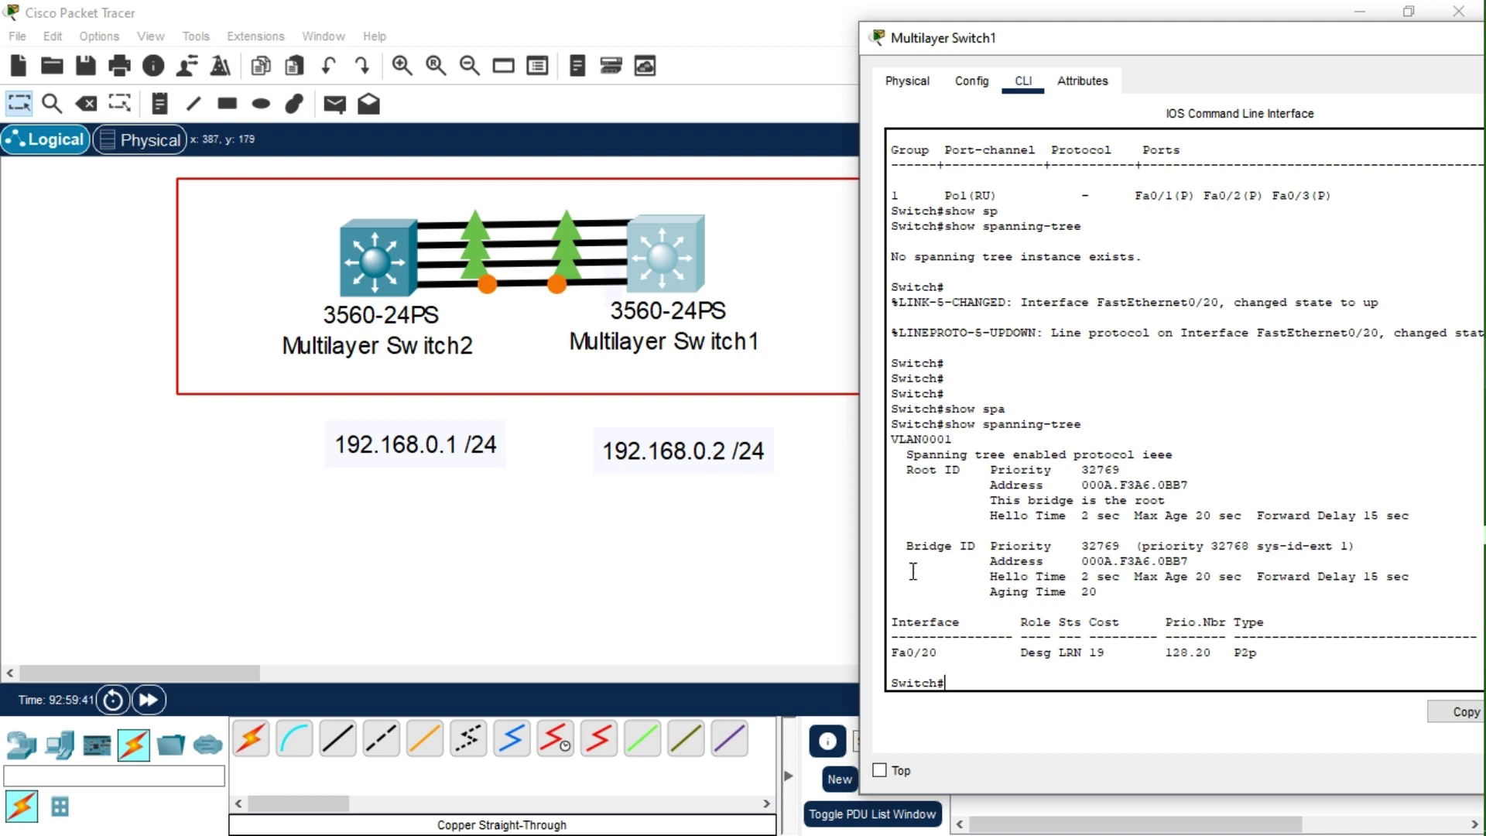
{"action": "scroll", "coordinate": [995, 492], "scroll_direction": "up", "scroll_amount": 2}
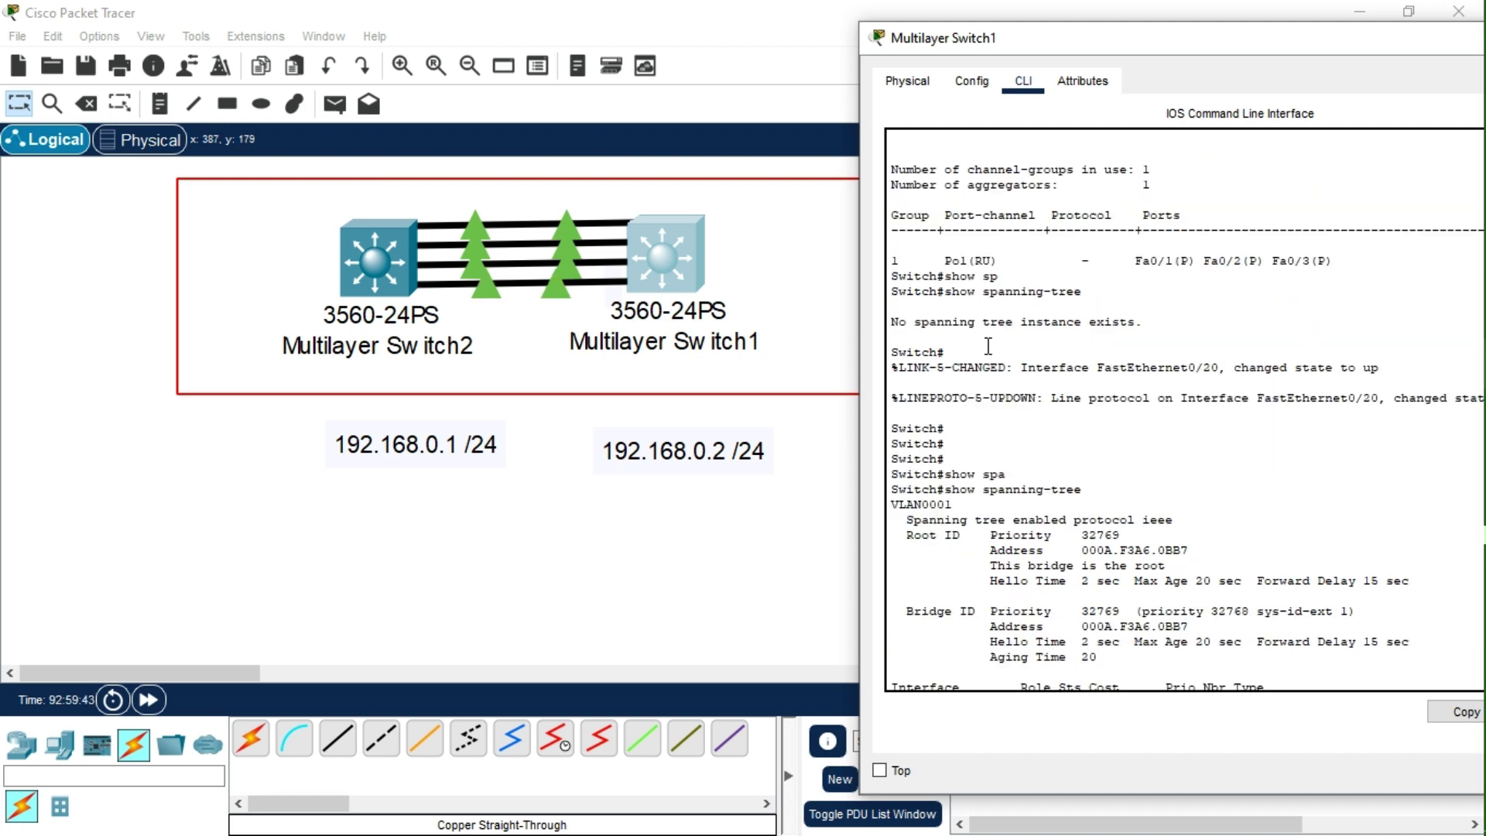
{"action": "scroll", "coordinate": [984, 400], "scroll_direction": "down", "scroll_amount": 2}
{"action": "scroll", "coordinate": [983, 484], "scroll_direction": "up", "scroll_amount": 2}
{"action": "scroll", "coordinate": [1010, 350], "scroll_direction": "down", "scroll_amount": 2}
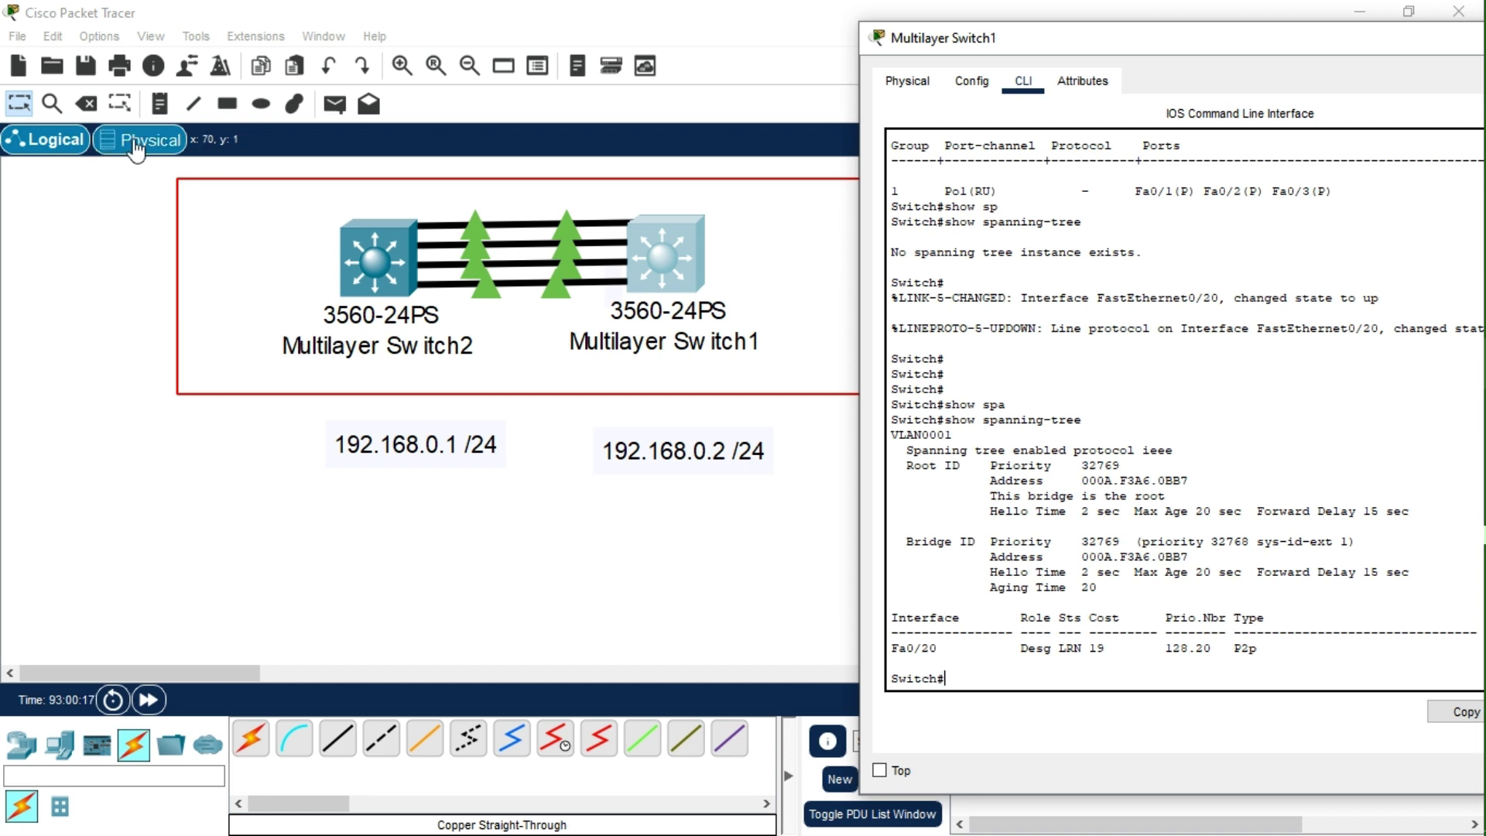
{"action": "left_click", "coordinate": [86, 104]}
{"action": "left_click", "coordinate": [663, 255]}
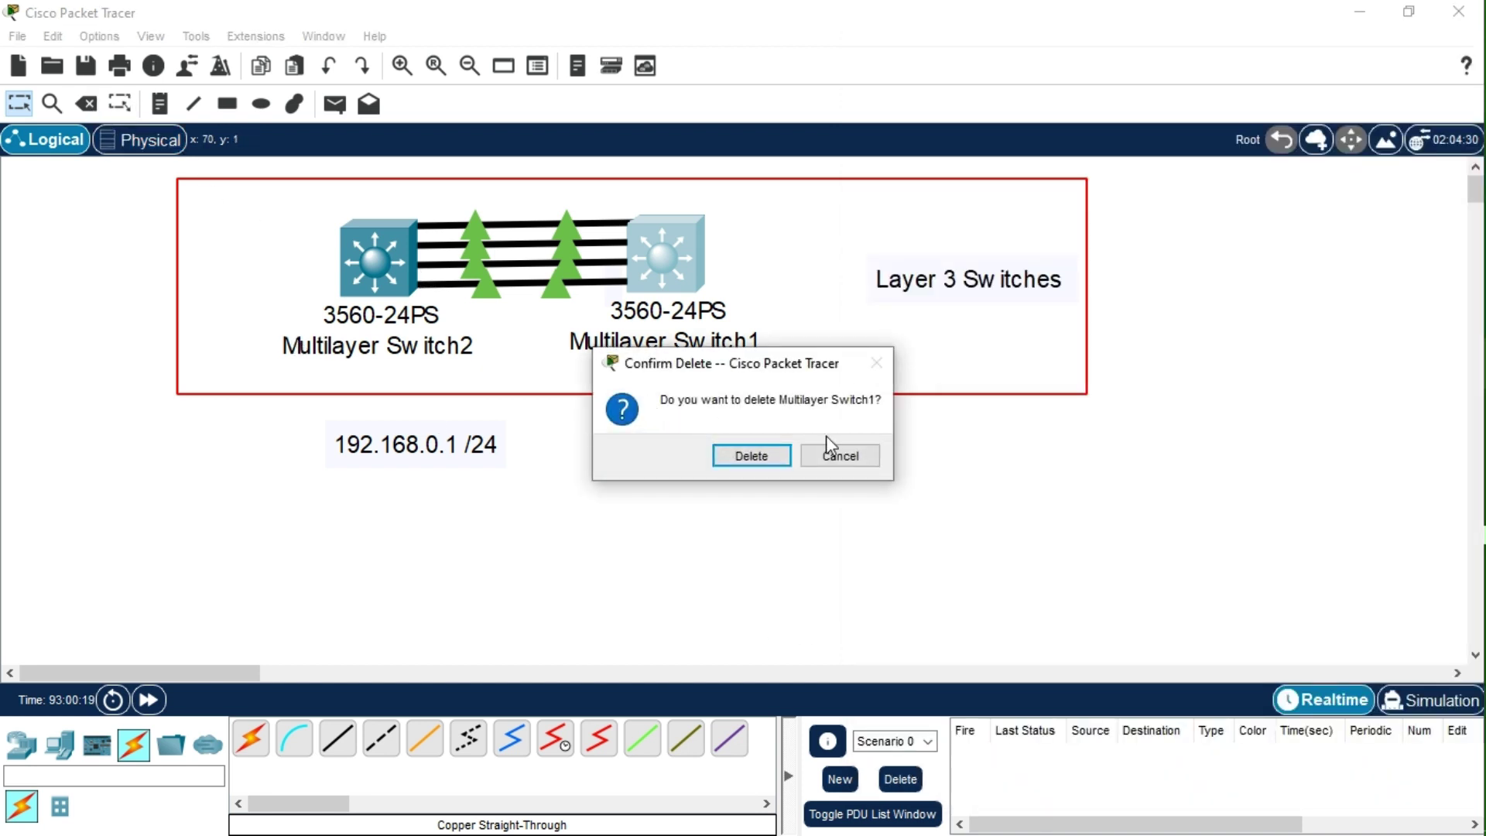
{"action": "left_click", "coordinate": [856, 464]}
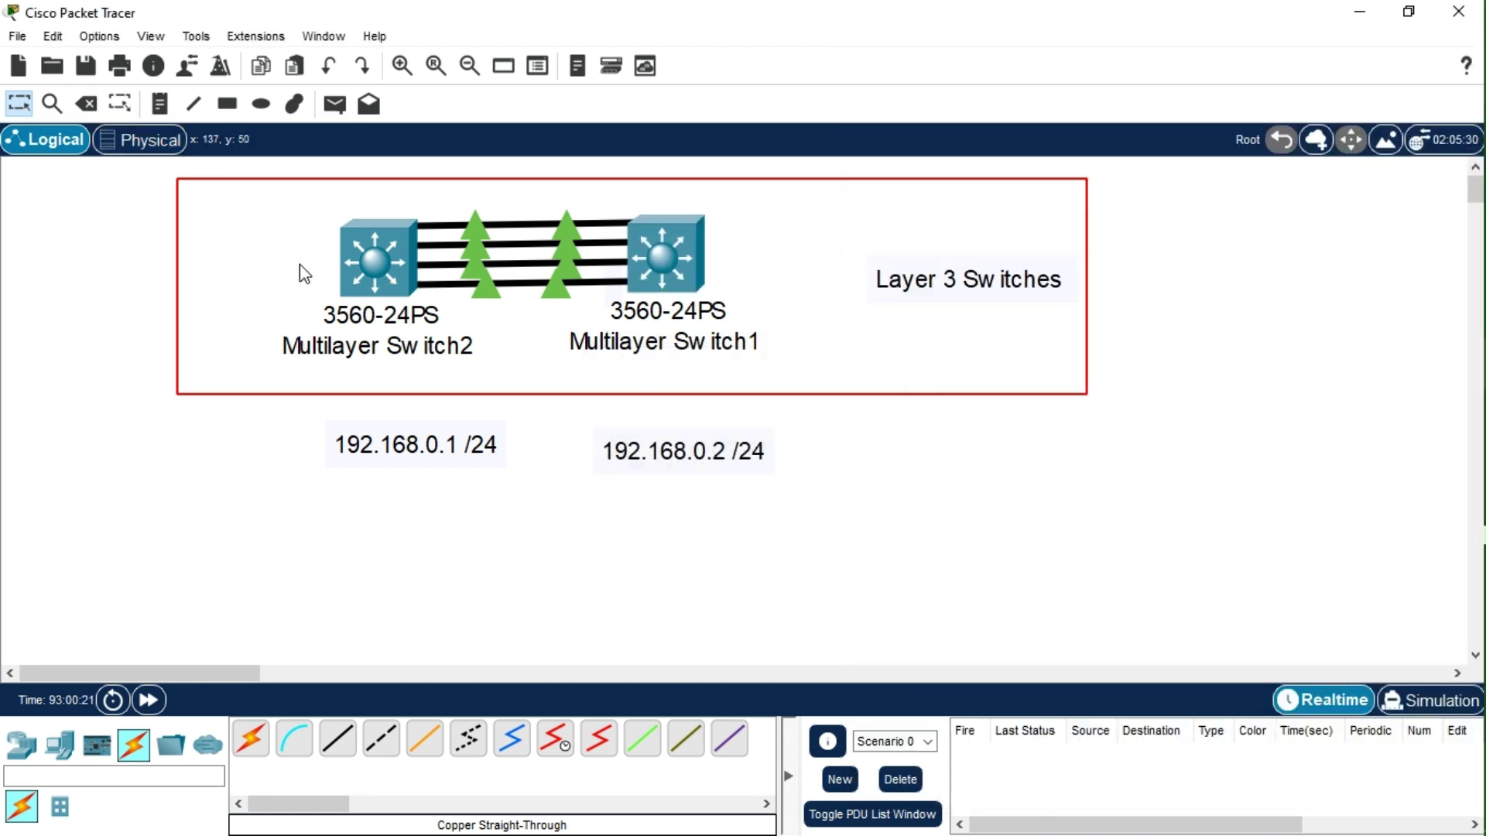
- Delete the unbundled FastEthernet0/20 link between Multilayer Switch2 and Multilayer Switch1, leaving the three bundled links in place
{"action": "left_click", "coordinate": [88, 111]}
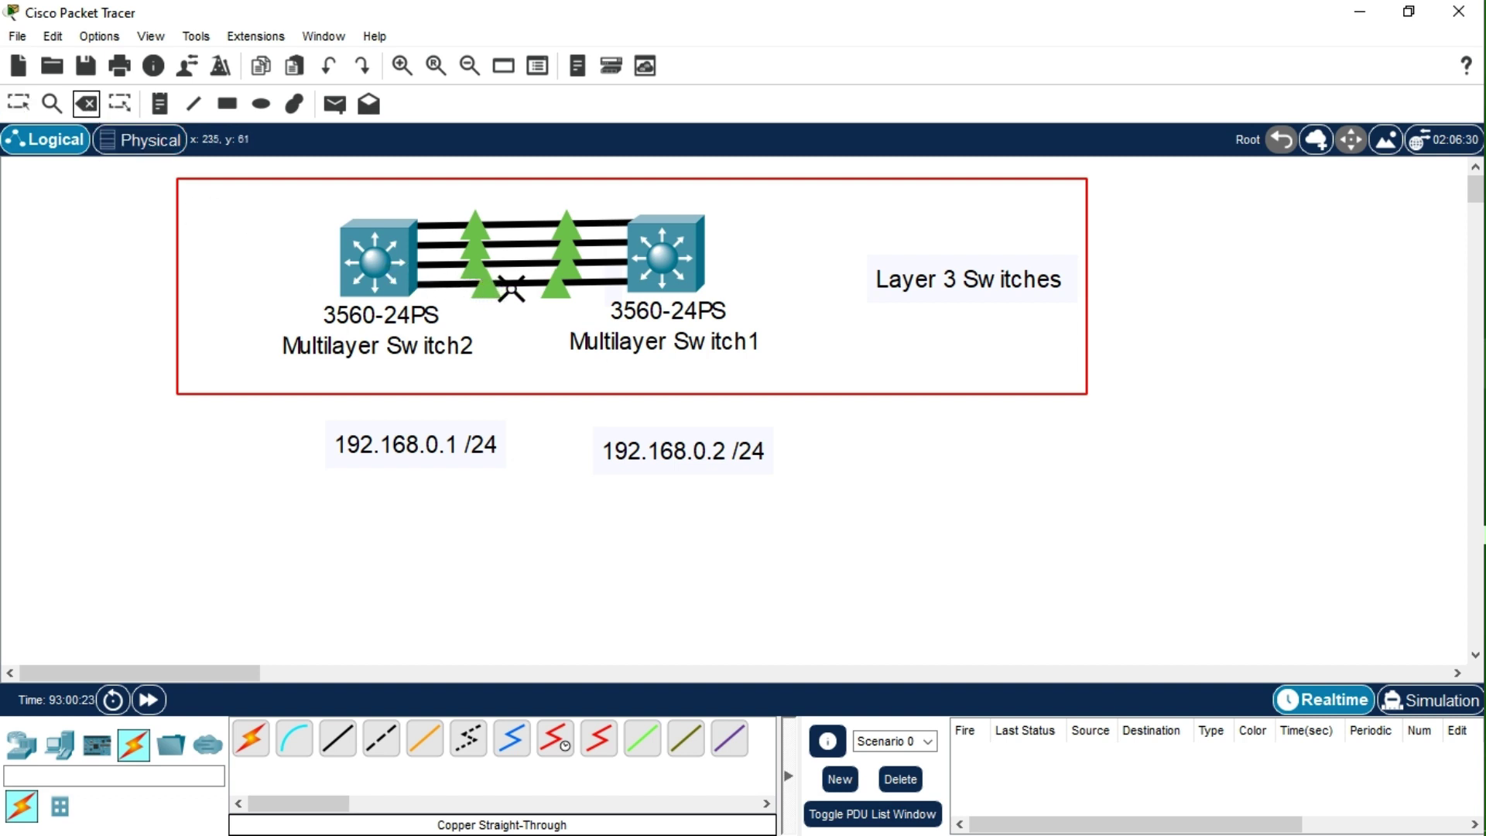
{"action": "left_click", "coordinate": [521, 283]}
{"action": "left_click", "coordinate": [19, 102]}
- Run show spanning-tree on Multilayer Switch1 with the Fa0/20 link removed
{"action": "left_click", "coordinate": [717, 263]}
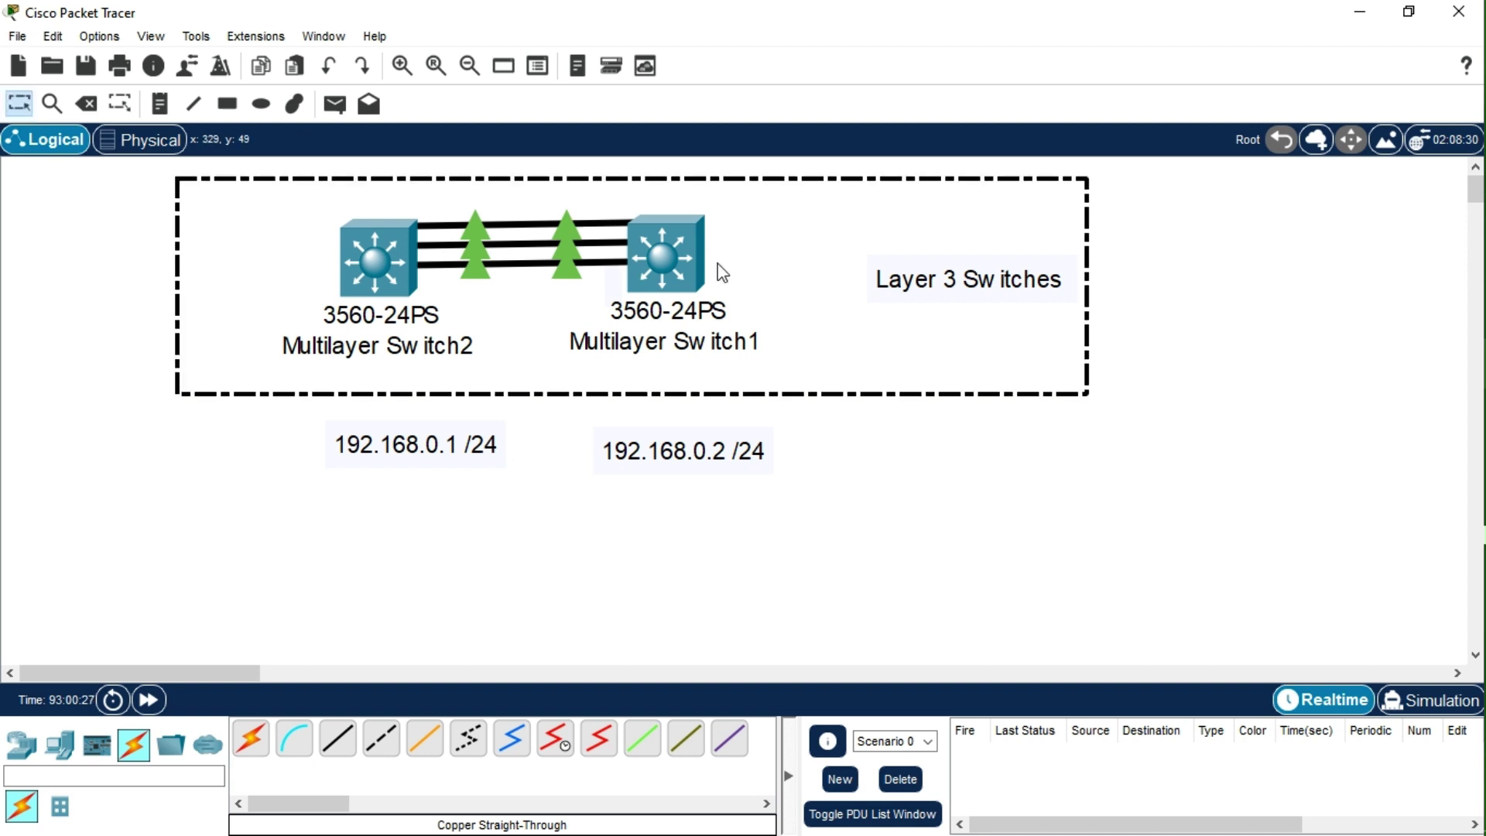
{"action": "left_click", "coordinate": [669, 235]}
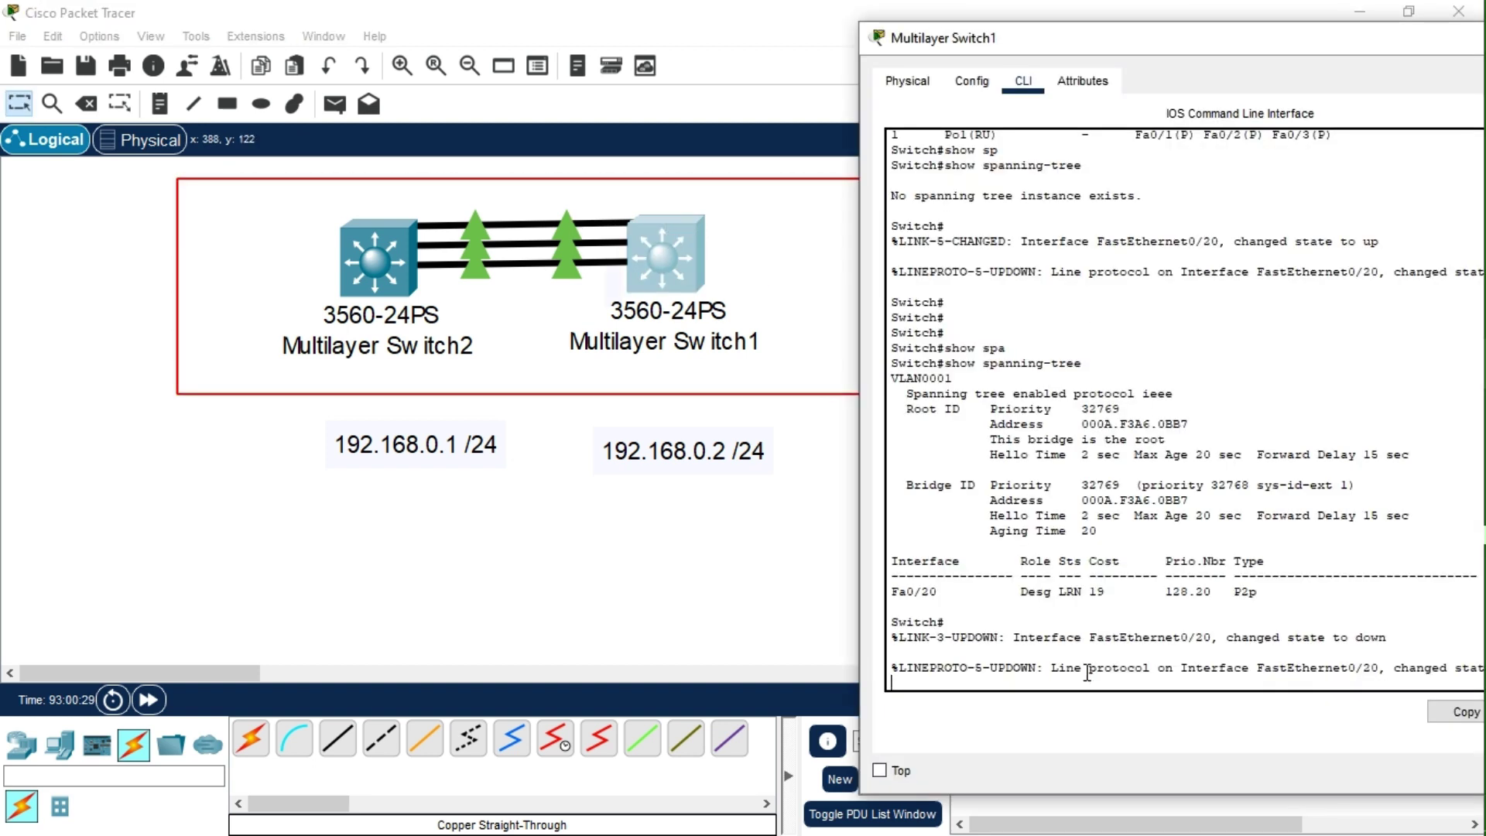
{"action": "key", "text": "Return"}
{"action": "key", "text": "Return"}
{"action": "key", "text": "Return"}
{"action": "key", "text": "Return"}
{"action": "type", "text": "SHOW"}
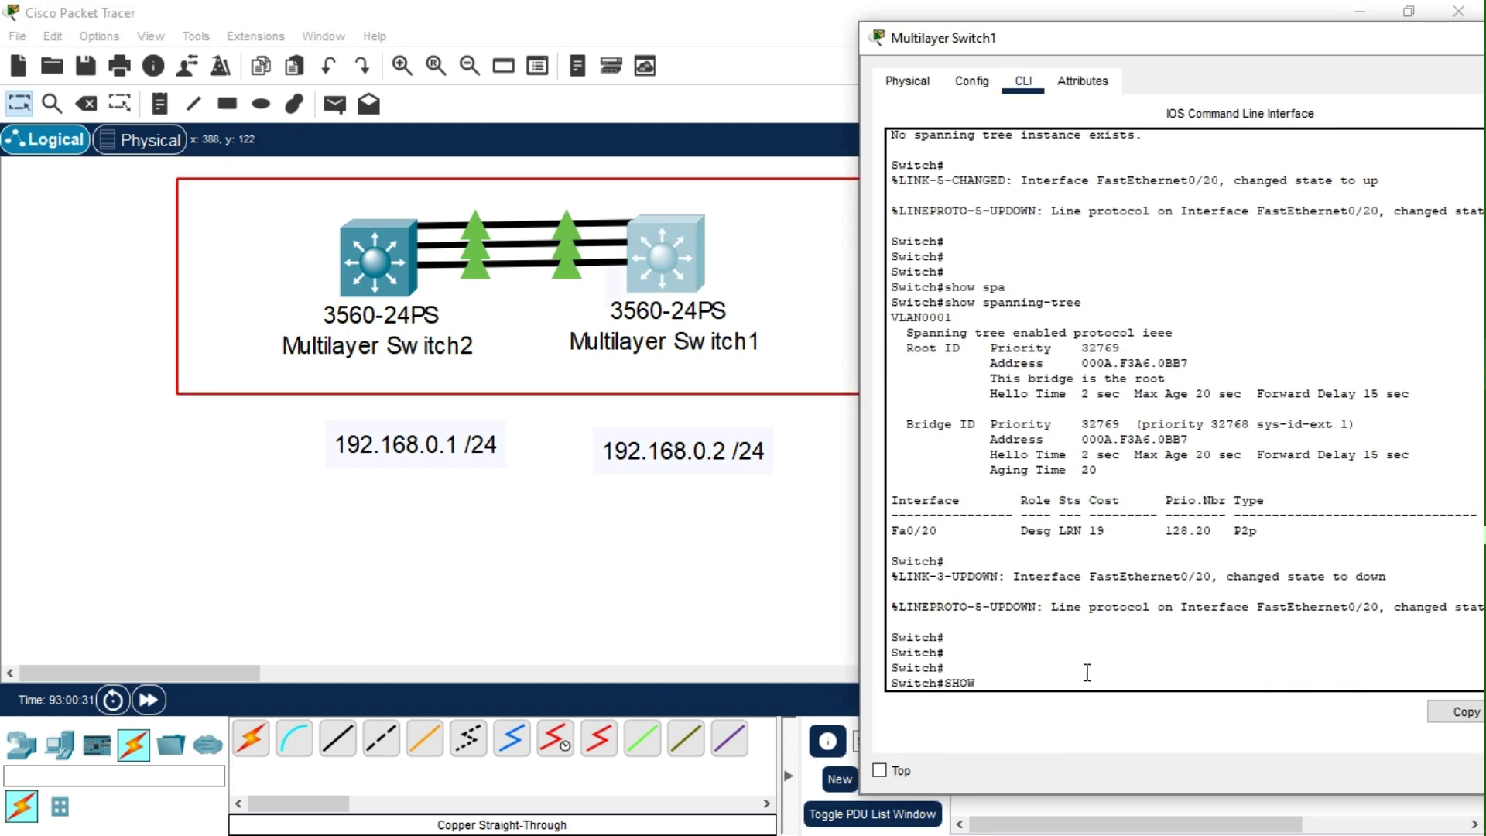
{"action": "type", "text": " SP"}
{"action": "key", "text": "Tab"}
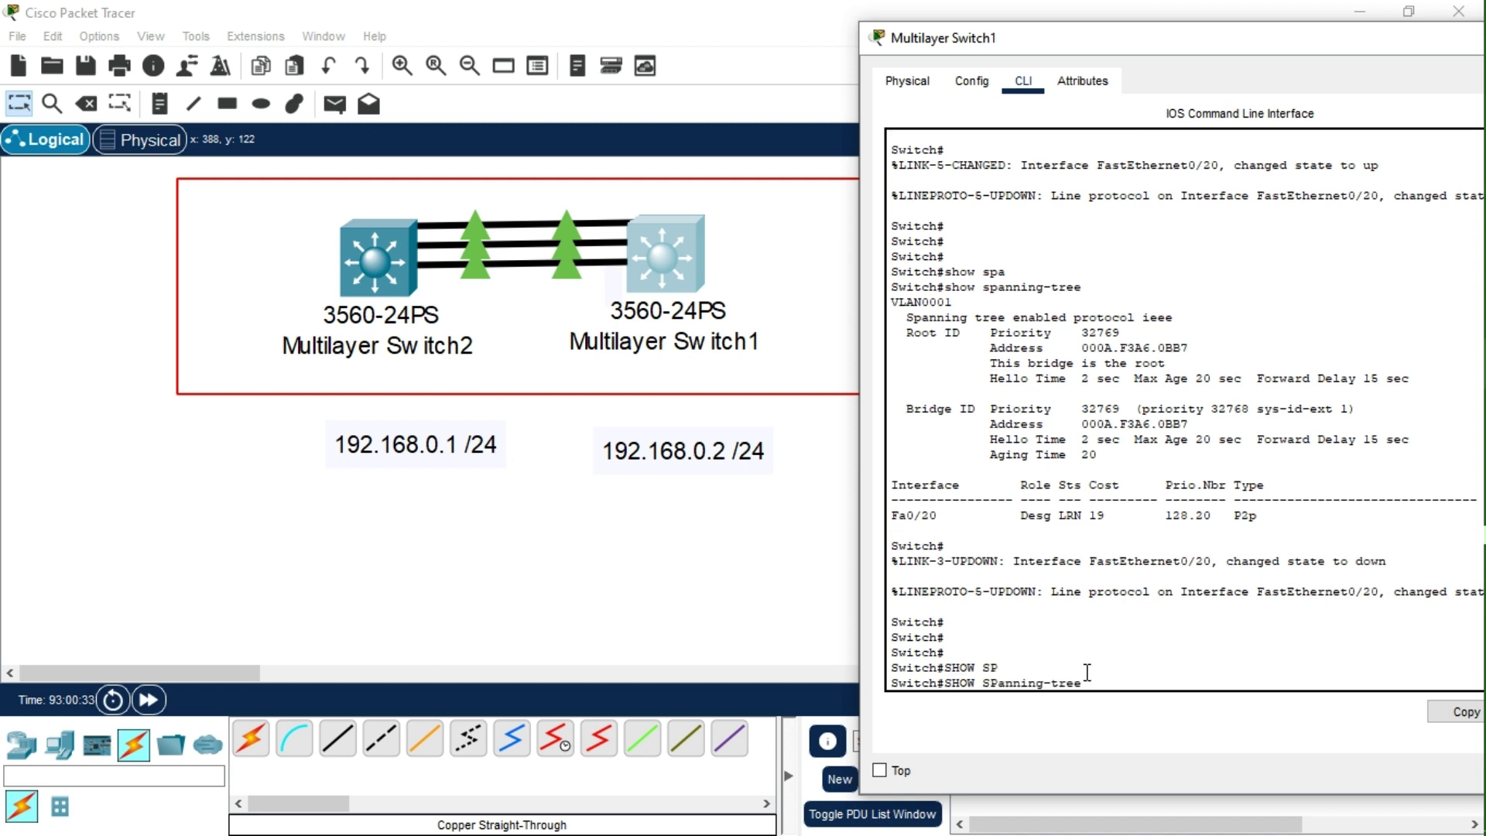
{"action": "key", "text": "Return"}
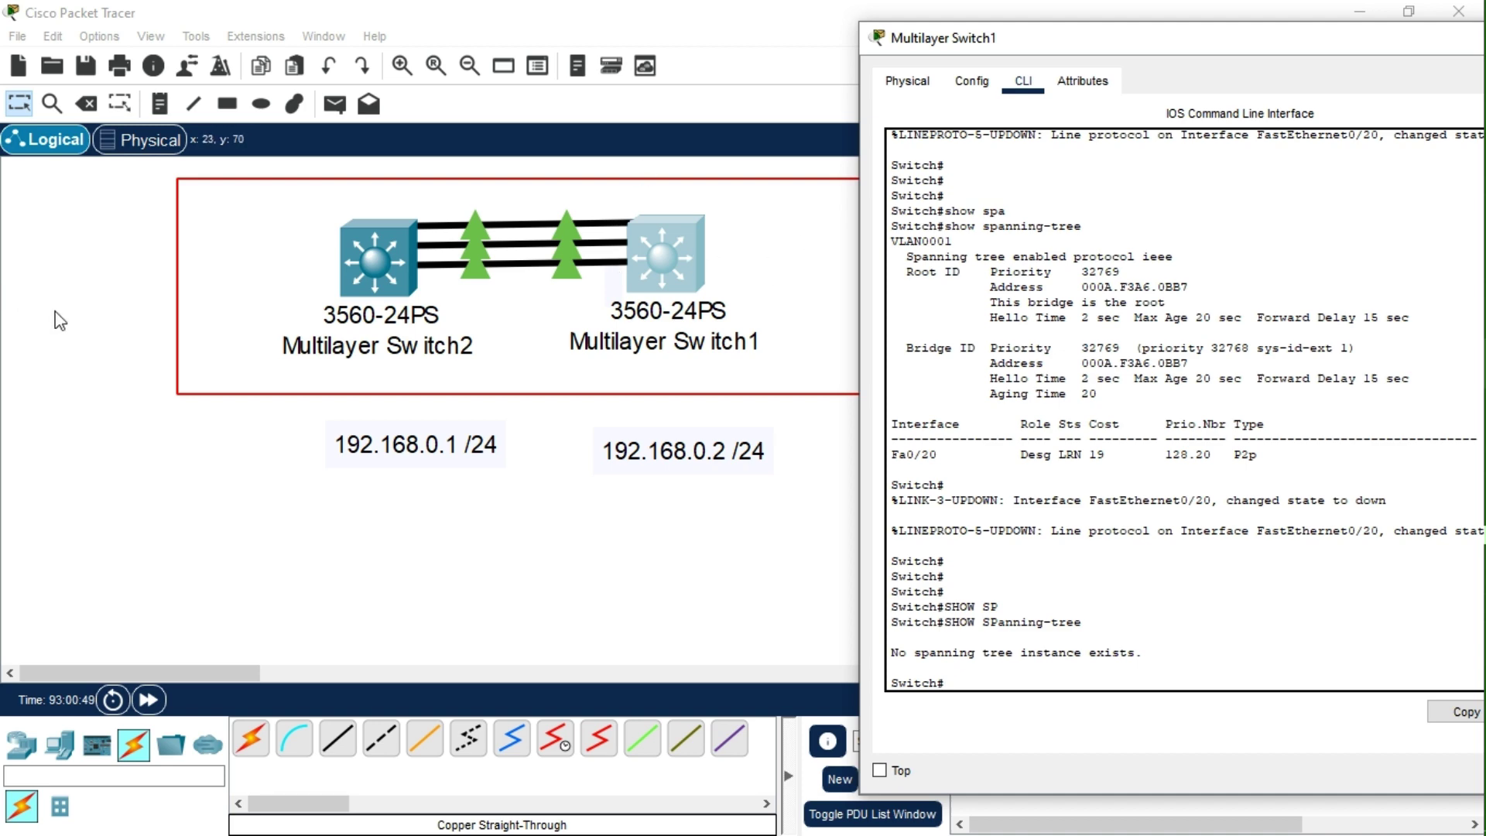
- Review Multilayer Switch1's CLI history, comparing the spanning-tree listings with and without the Fa0/20 link, and put the switch window away
{"action": "left_click", "coordinate": [19, 290]}
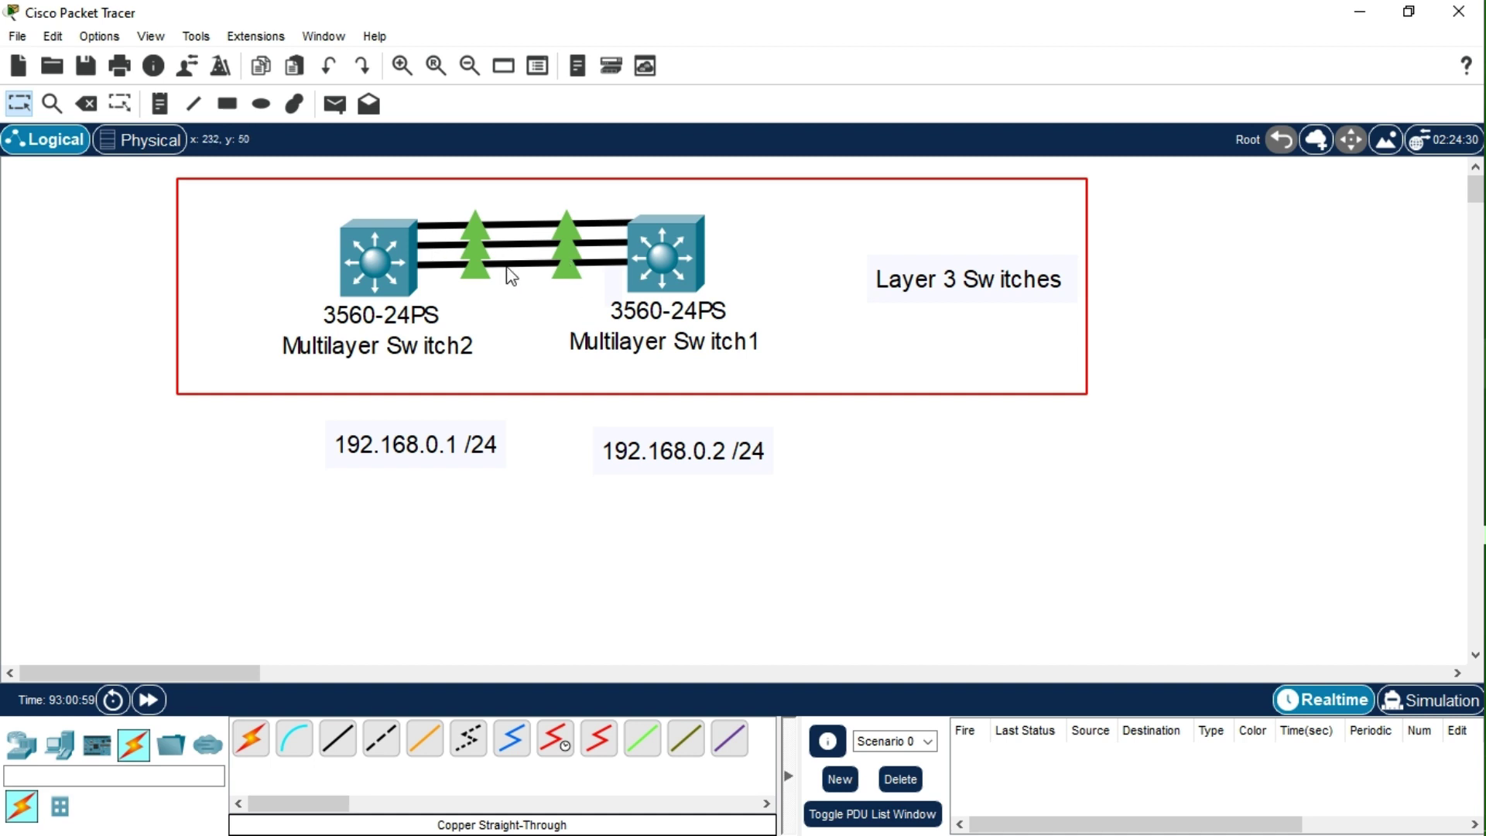
{"action": "mouse_move", "coordinate": [530, 261]}
{"action": "left_click", "coordinate": [663, 260]}
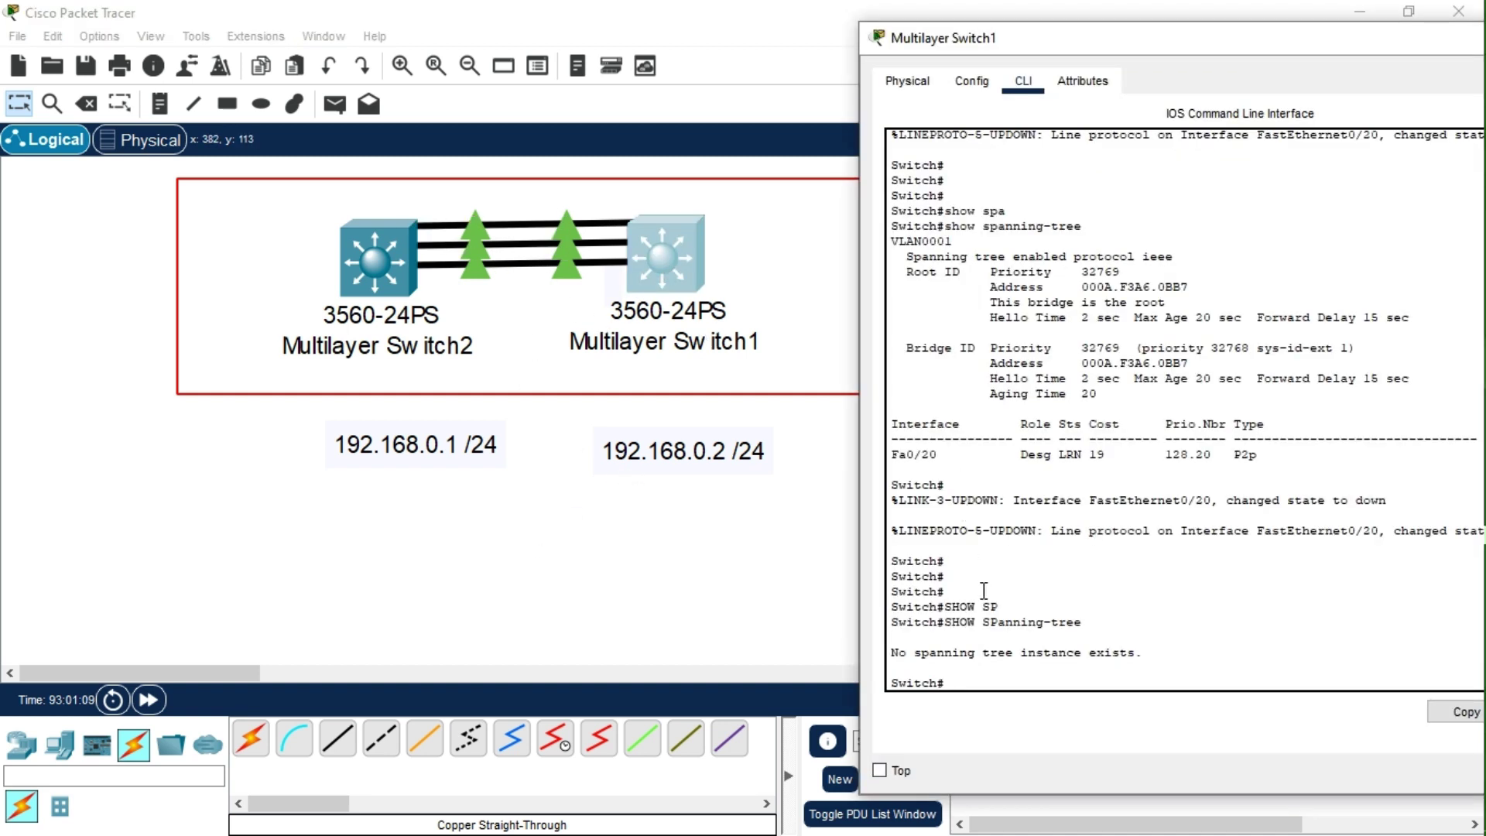
{"action": "scroll", "coordinate": [1002, 441], "scroll_direction": "up", "scroll_amount": 3}
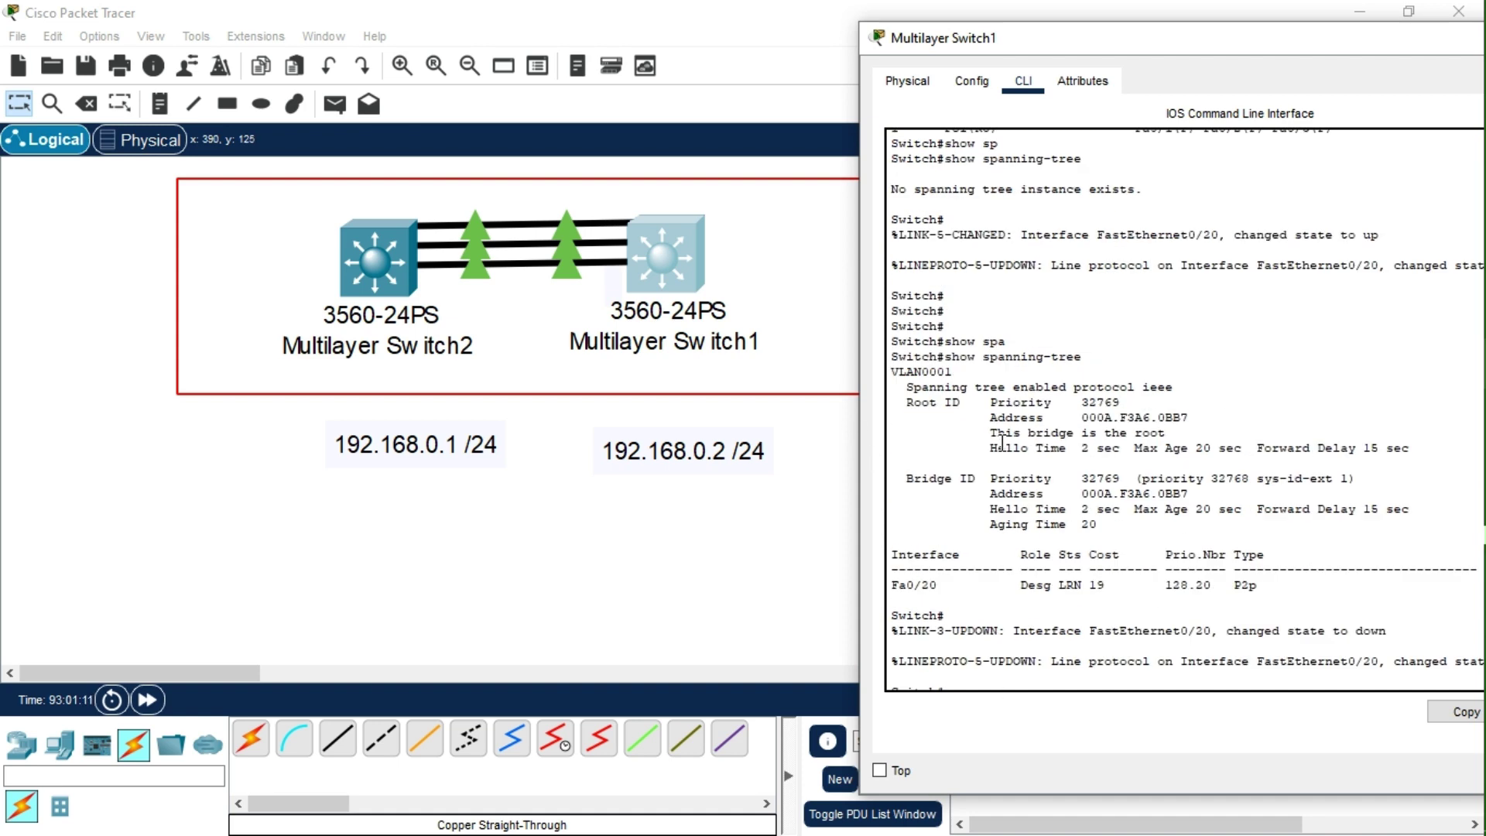
{"action": "scroll", "coordinate": [1002, 441], "scroll_direction": "up", "scroll_amount": 4}
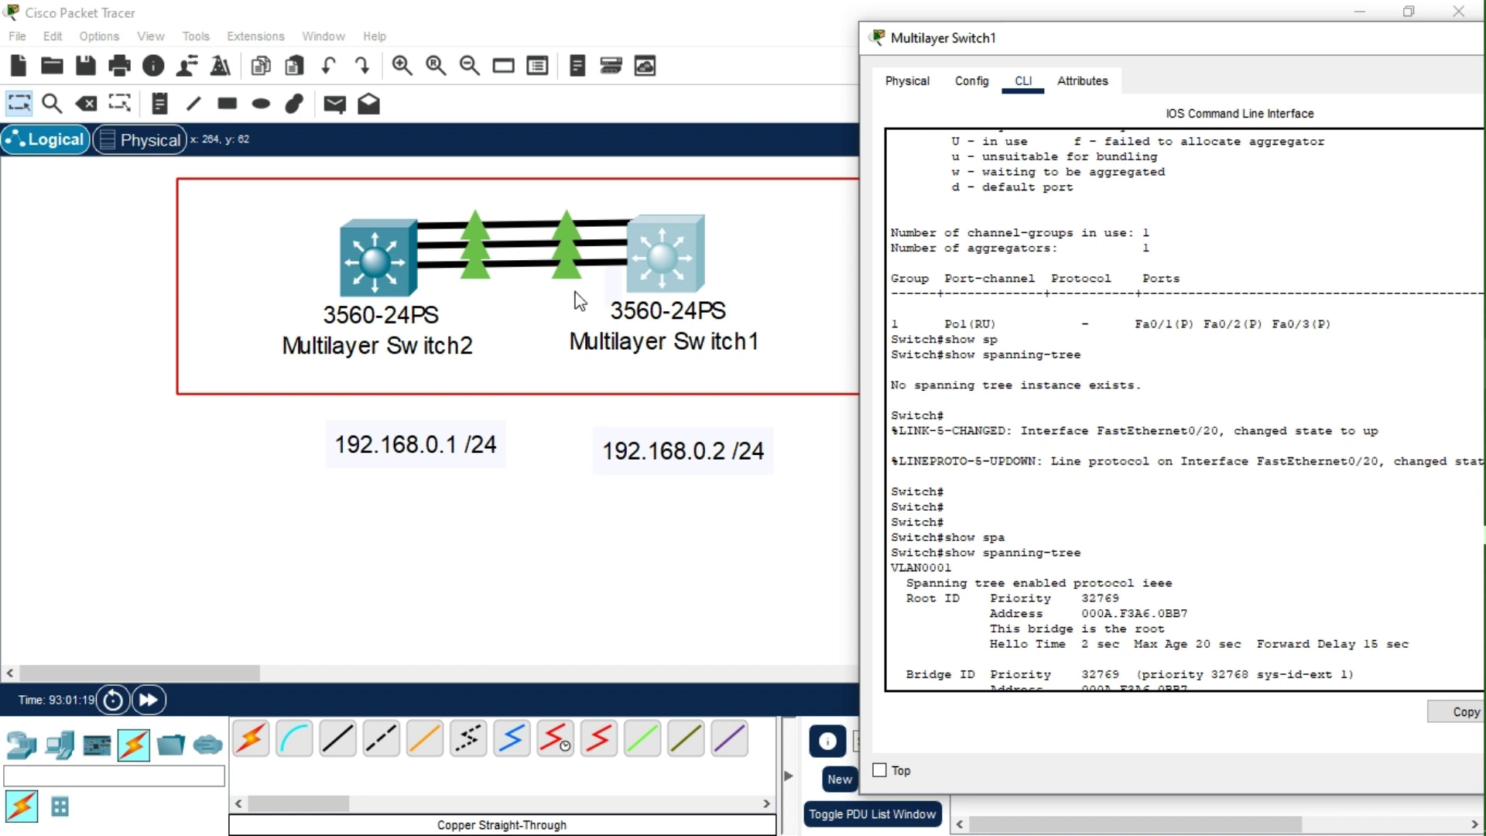
{"action": "scroll", "coordinate": [952, 406], "scroll_direction": "down", "scroll_amount": 3}
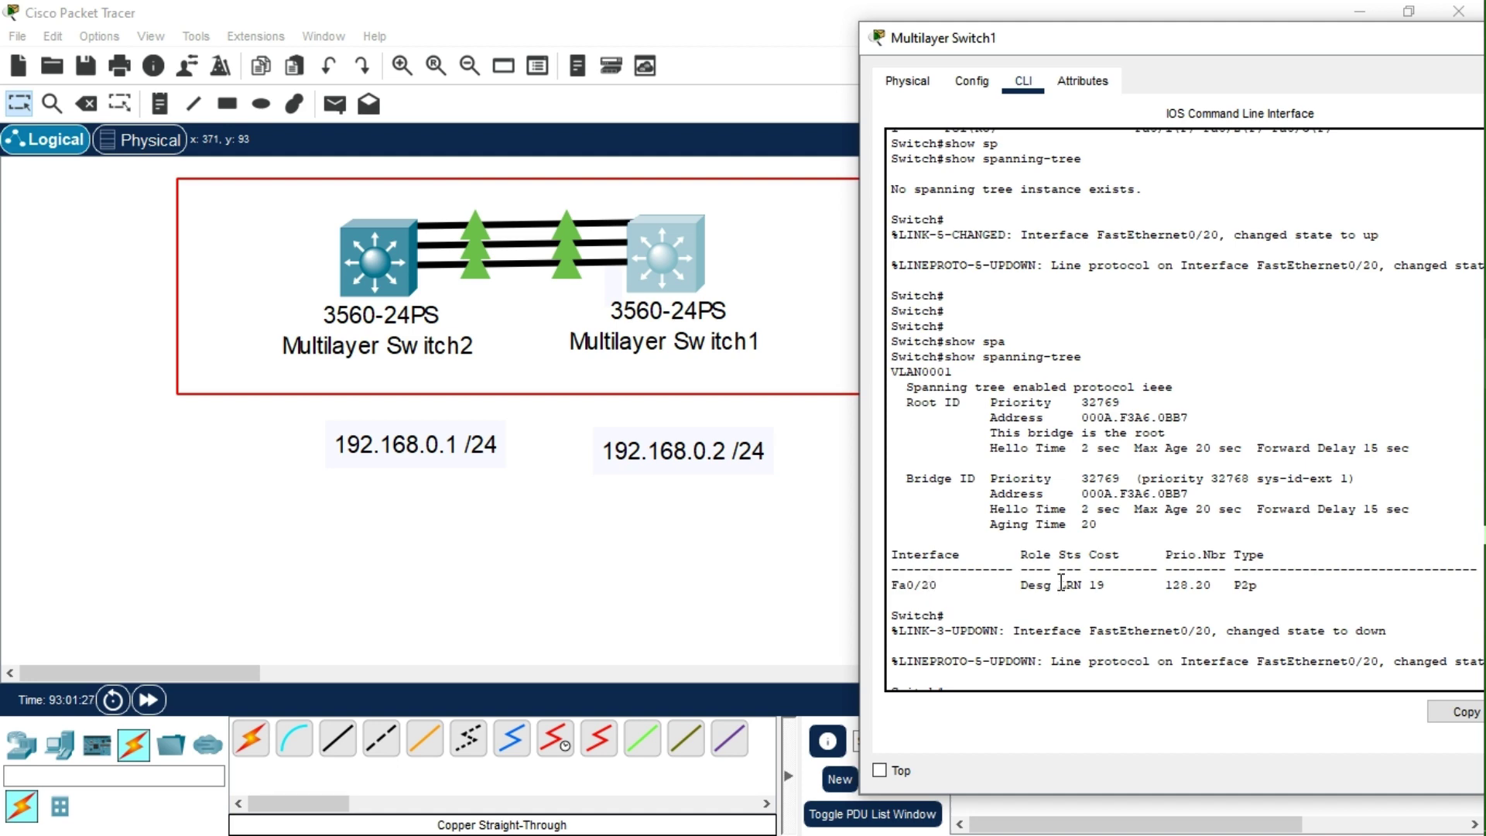
{"action": "key", "text": "Return"}
{"action": "key", "text": "Return"}
{"action": "type", "text": "SHOW SP"}
{"action": "key", "text": "Tab"}
{"action": "key", "text": "Return"}
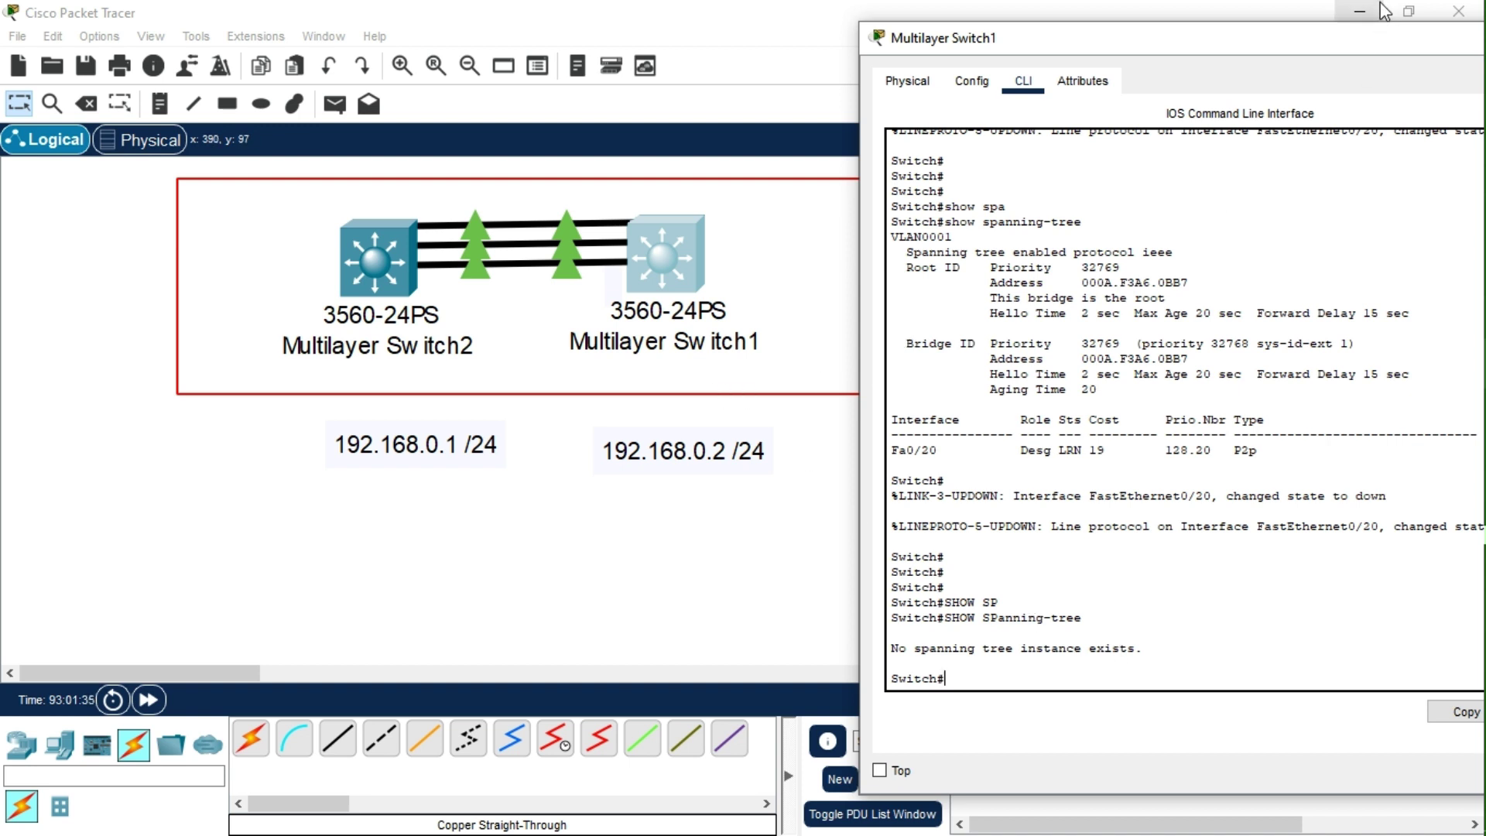
{"action": "left_click_drag", "start_coordinate": [1367, 48], "coordinate": [1184, 87]}
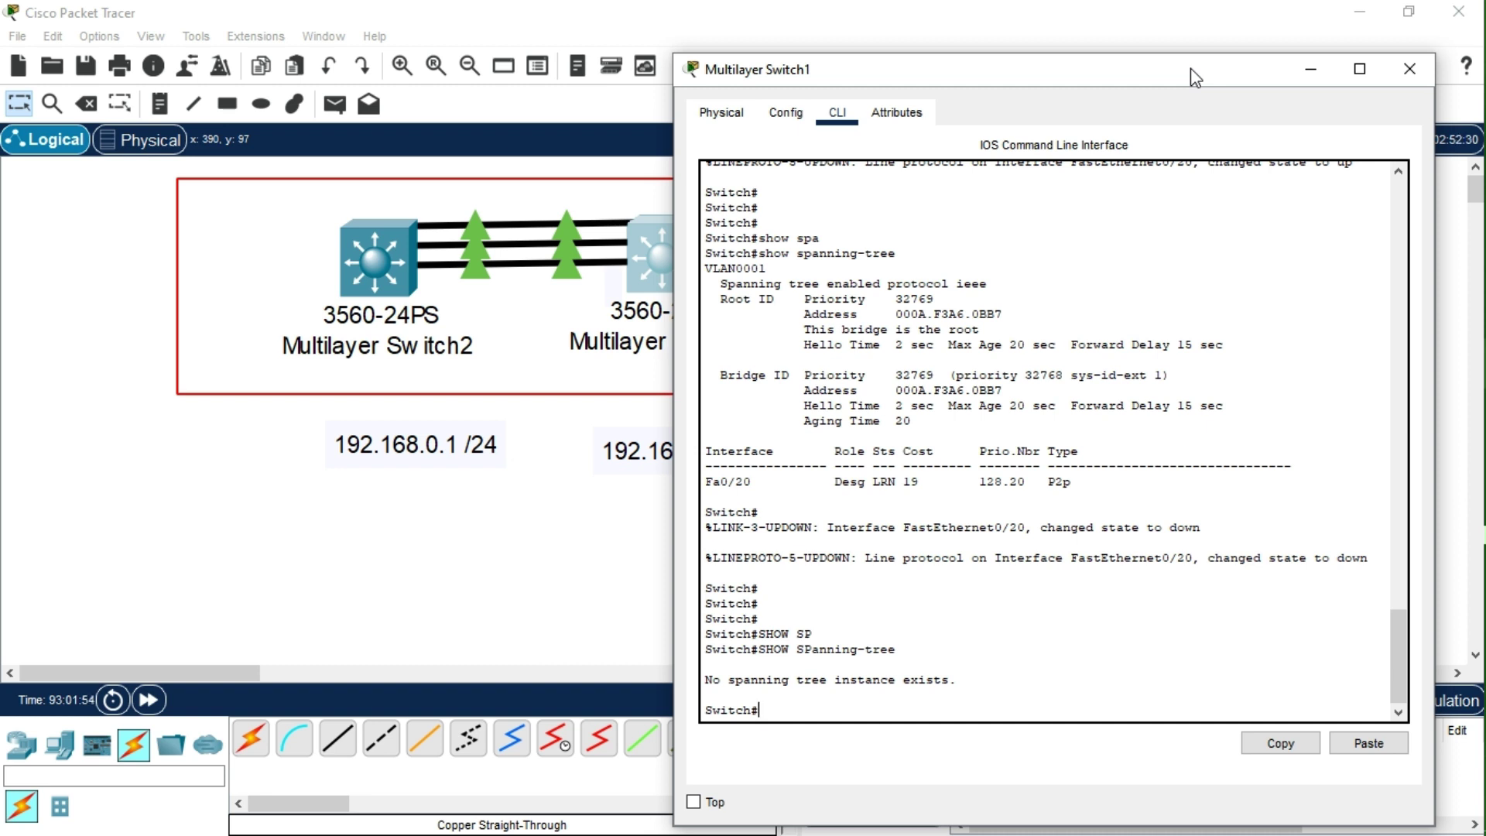
{"action": "left_click", "coordinate": [1323, 75]}
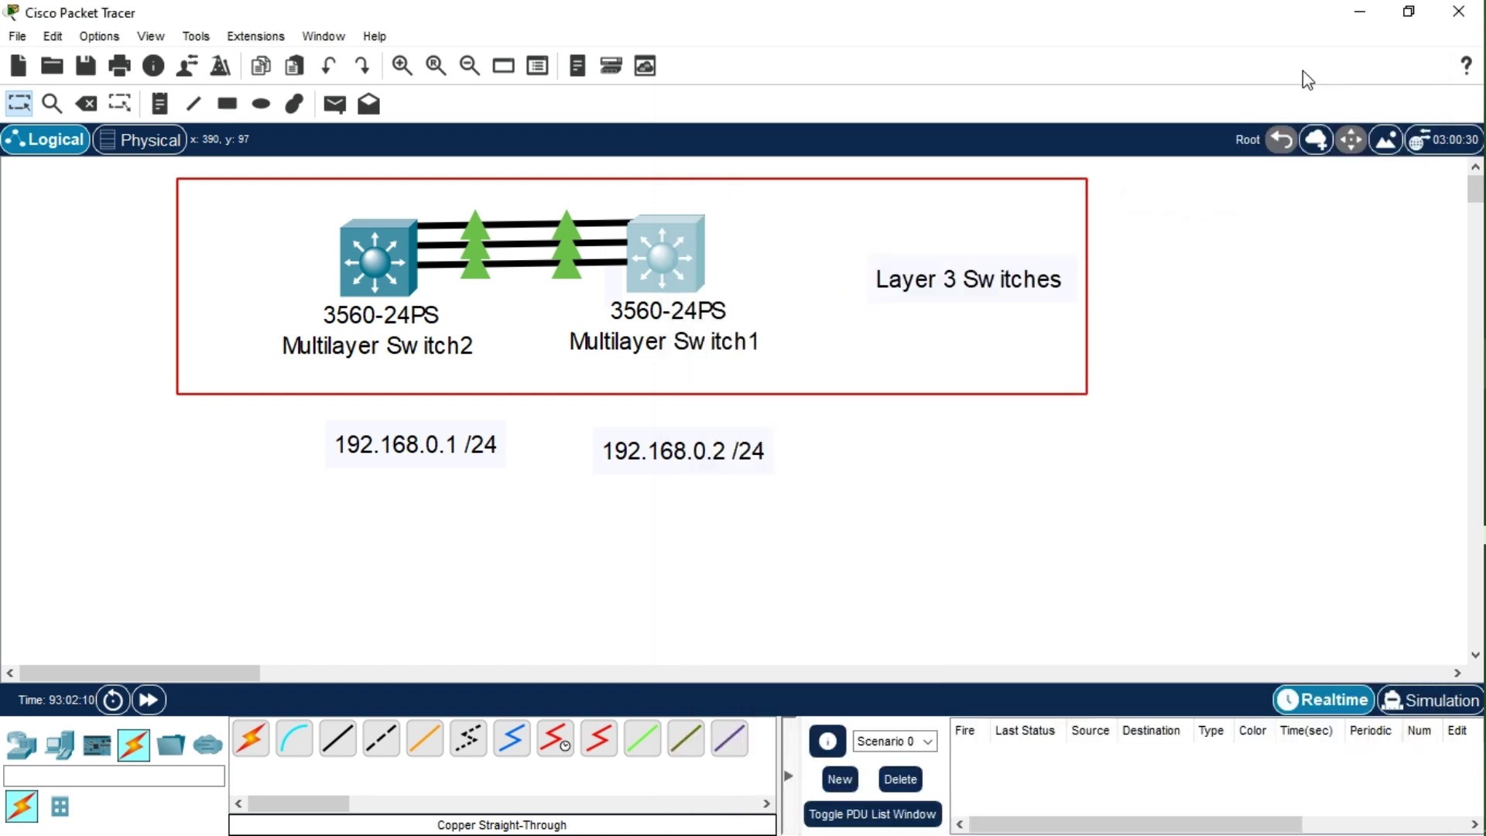